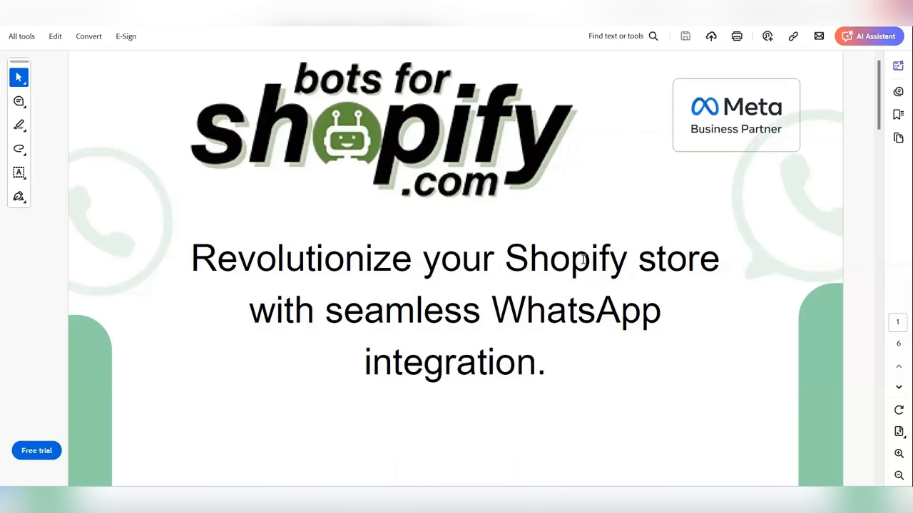
# Step: Read through the opening page and the Silver Plan feature page of the WhatsApp integration brochure
pyautogui.click(748, 185)
pyautogui.scroll(-1, 748, 183)
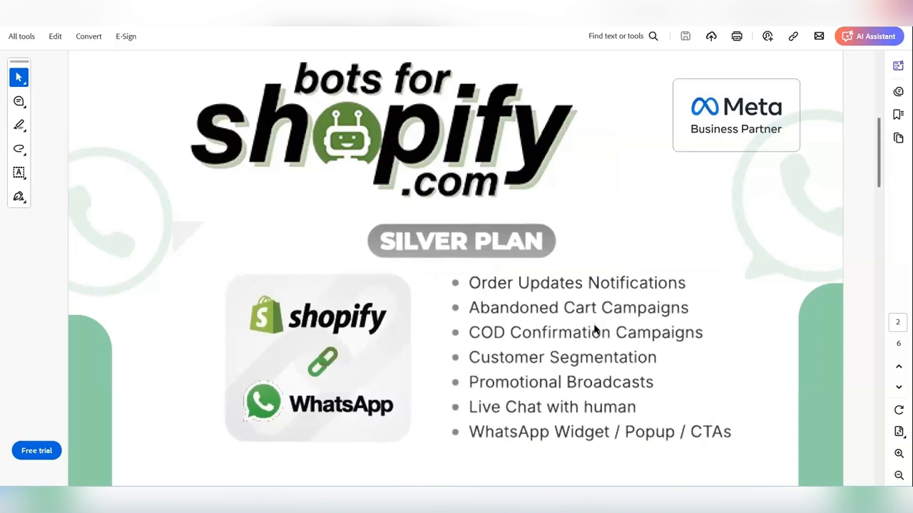
pyautogui.scroll(-2, 595, 329)
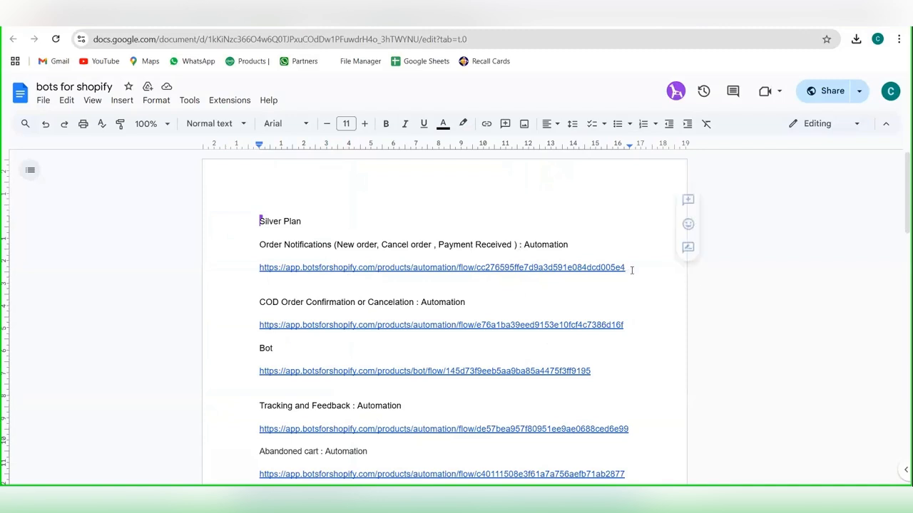
# Step: Copy the Order Notifications automation link from the Google Docs document and open it in the Bots for Shopify browser window
pyautogui.moveTo(631, 271); pyautogui.dragTo(259, 270)
pyautogui.hotkey('ctrl', 'c')
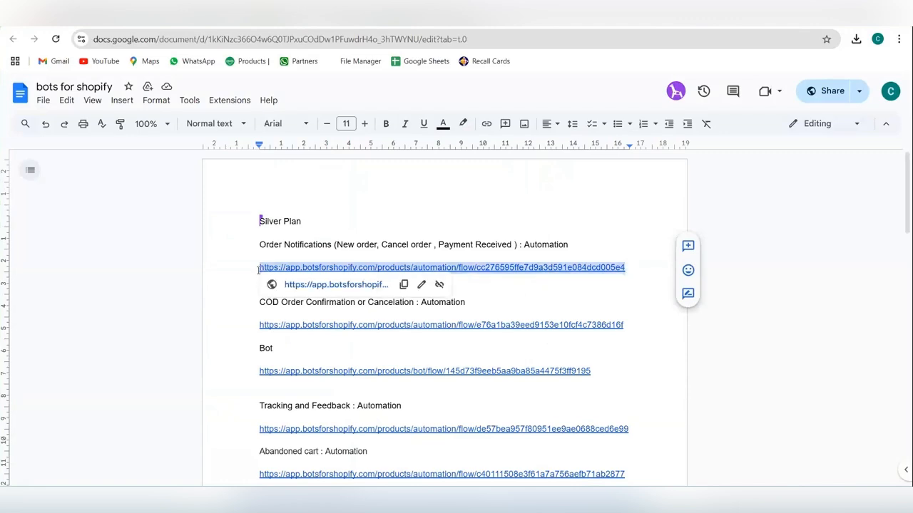
pyautogui.click(244, 20)
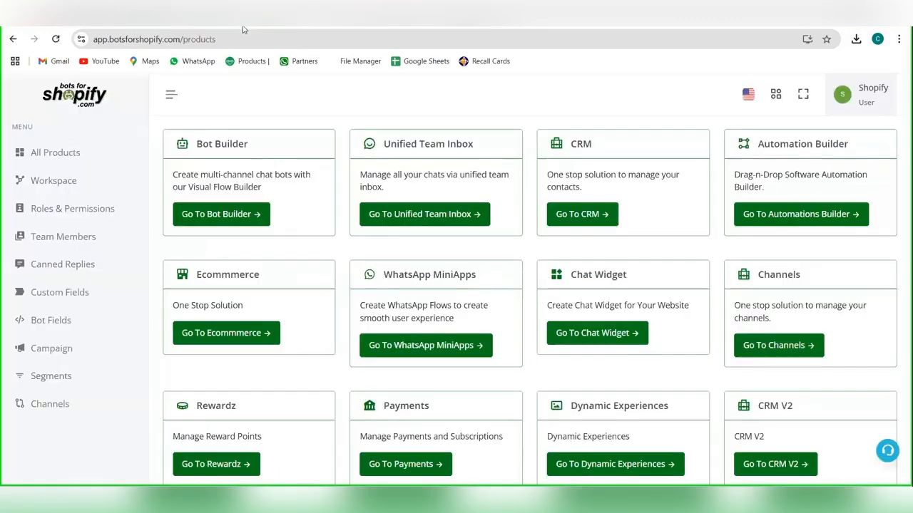
pyautogui.click(235, 45)
pyautogui.hotkey('ctrl', 'v')
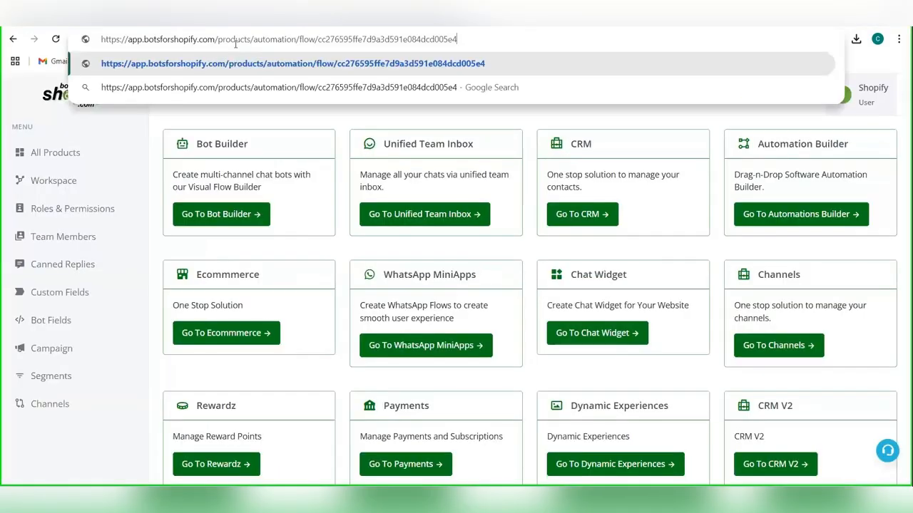
pyautogui.press('Return')
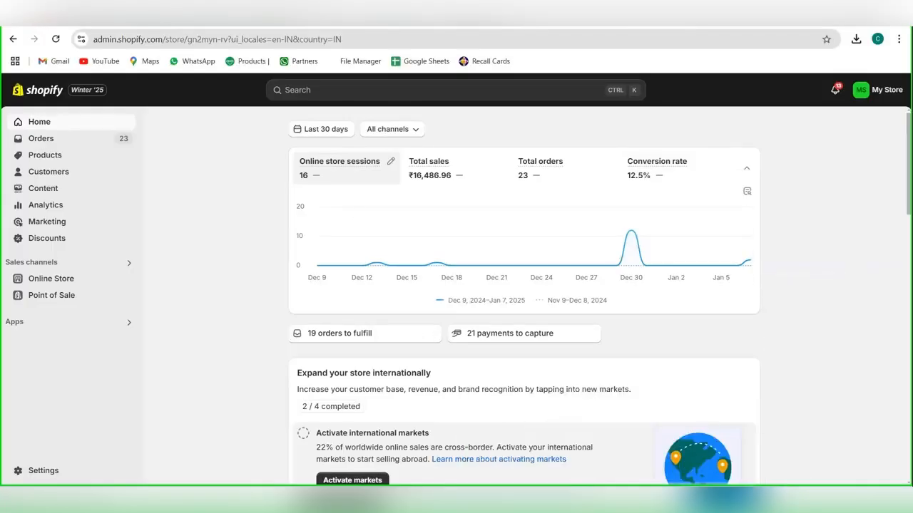
# Step: Switch to the Shopify admin and open the Webhooks page in the store's notification settings
pyautogui.moveTo(570, 434)
pyautogui.click(558, 401)
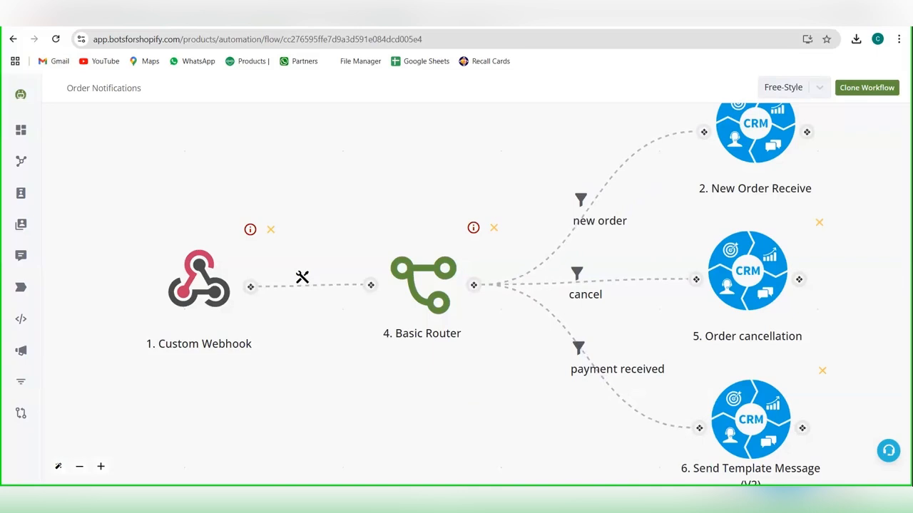
pyautogui.moveTo(588, 497)
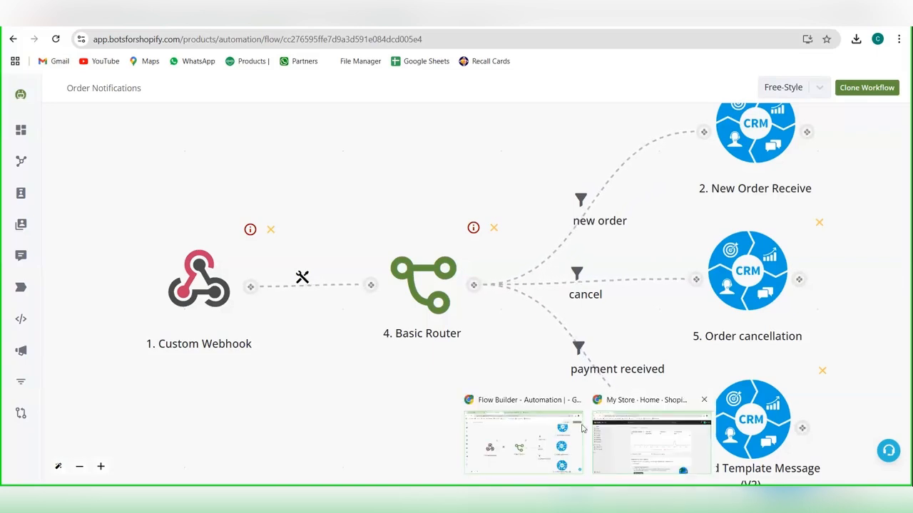
pyautogui.click(628, 439)
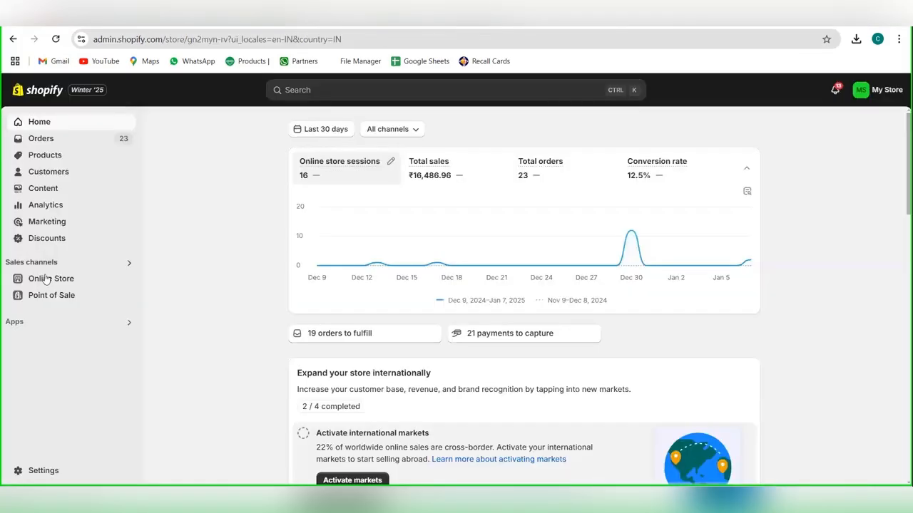
pyautogui.click(39, 471)
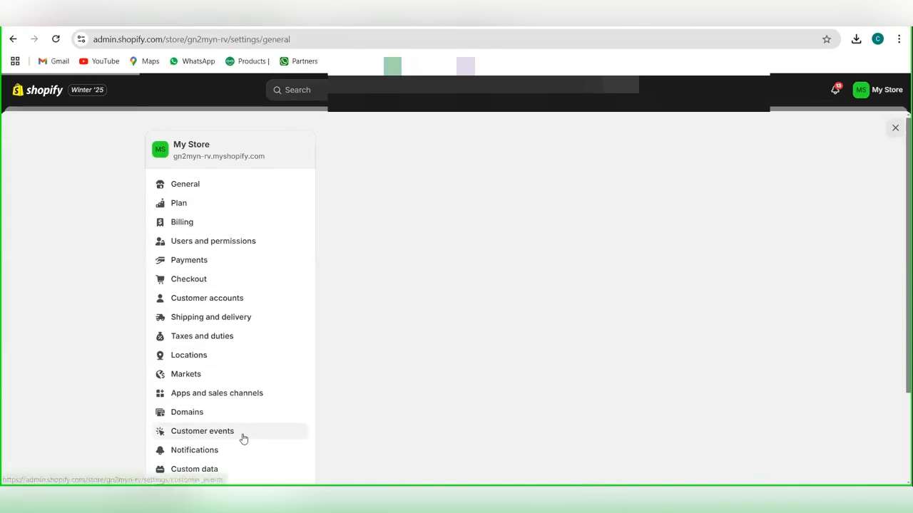
pyautogui.click(240, 435)
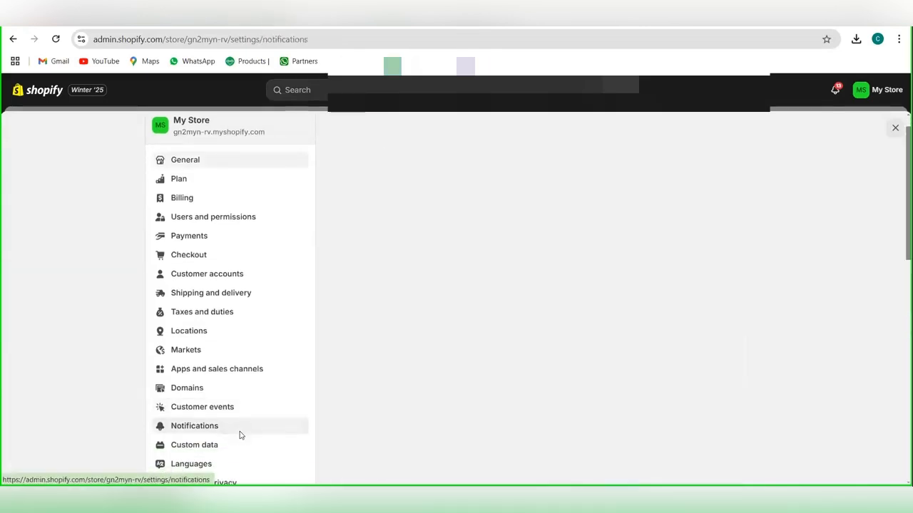
pyautogui.scroll(-1, 542, 371)
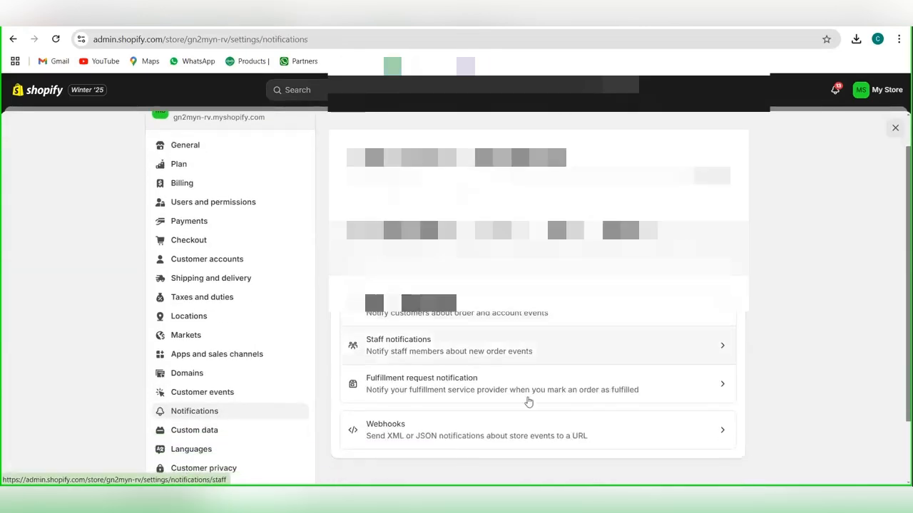
pyautogui.click(501, 431)
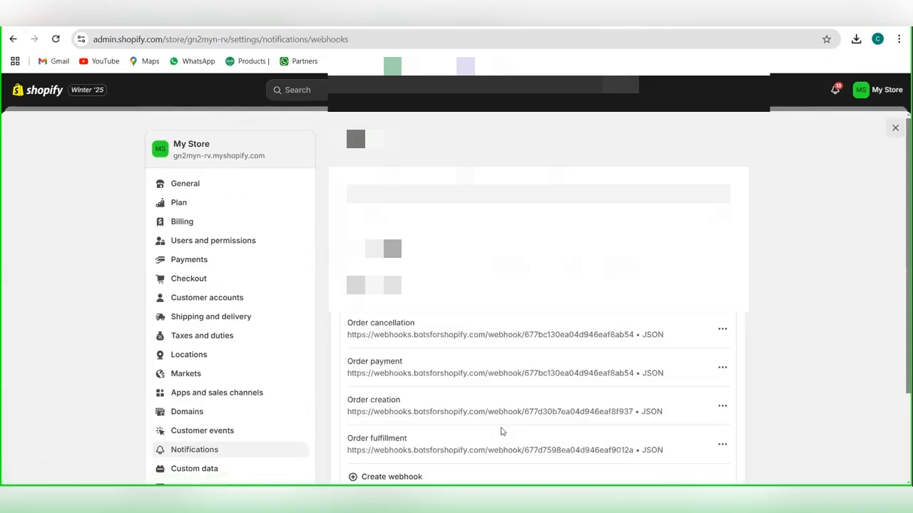
# Step: Start a new webhook and set its event to Order creation
pyautogui.scroll(-2, 450, 414)
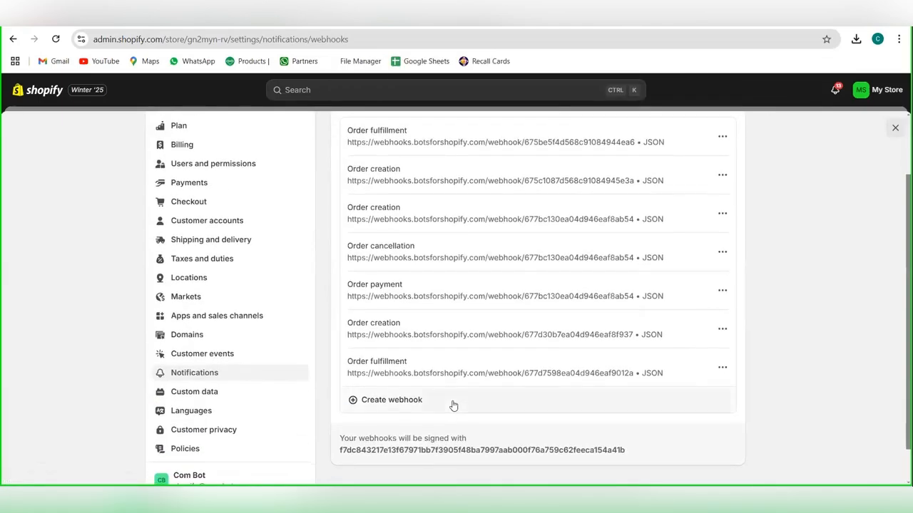
pyautogui.click(454, 403)
pyautogui.click(363, 247)
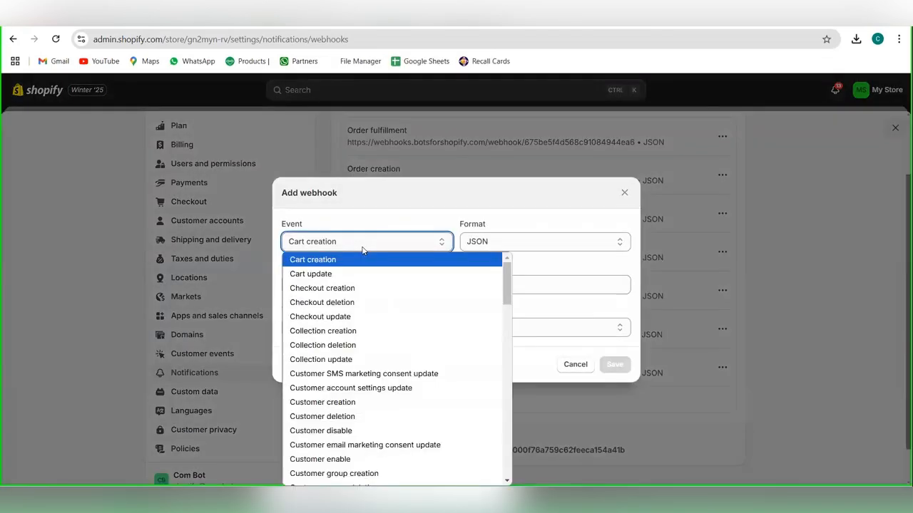
pyautogui.press('o')
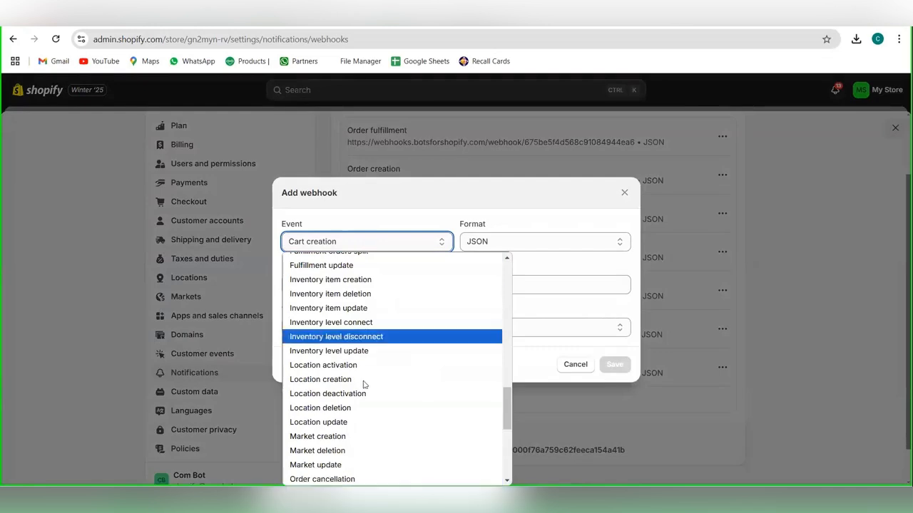
pyautogui.scroll(-2, 364, 383)
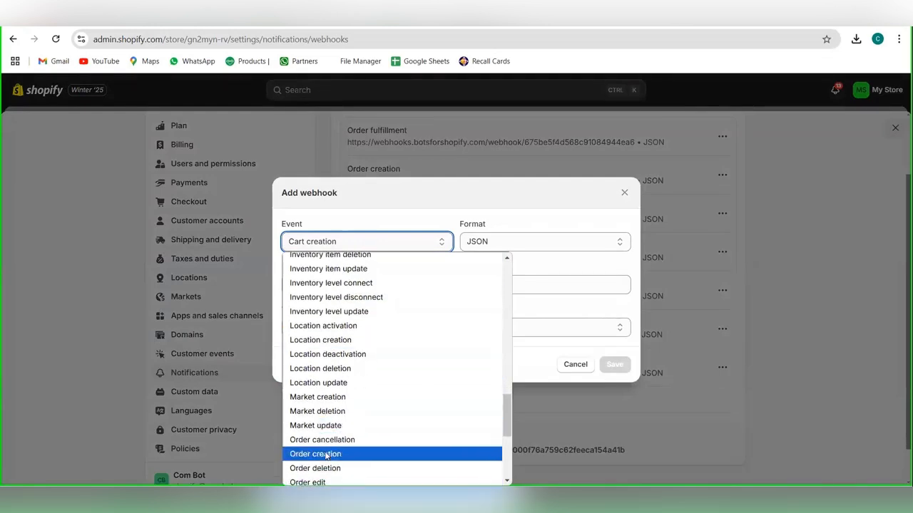
pyautogui.click(326, 454)
pyautogui.click(405, 289)
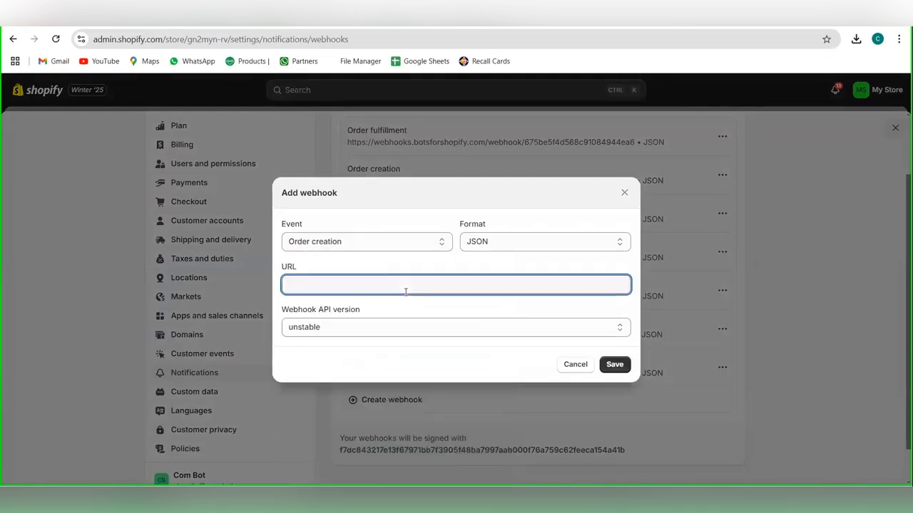
# Step: Switch to the Bots for Shopify flow builder, clone the Order Notifications workflow and open the clone's Custom Webhook settings
pyautogui.moveTo(589, 508)
pyautogui.click(541, 440)
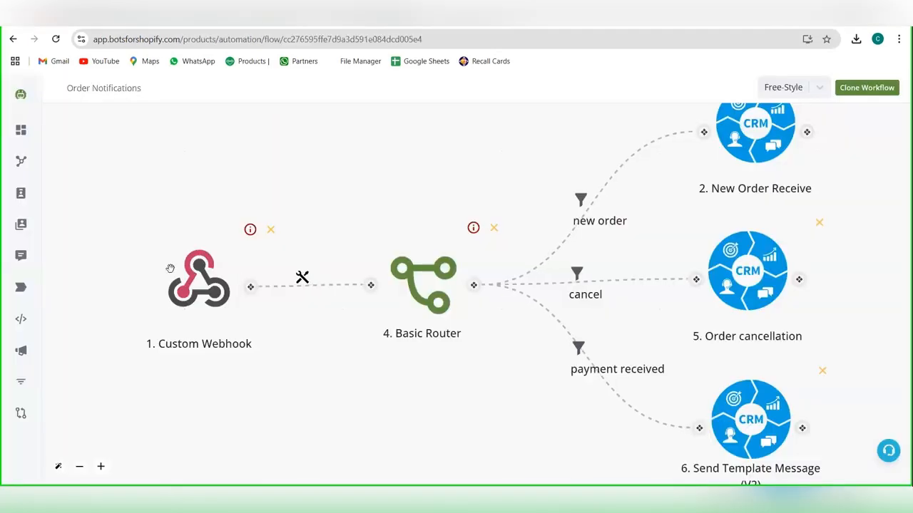
pyautogui.scroll(2, 382, 139)
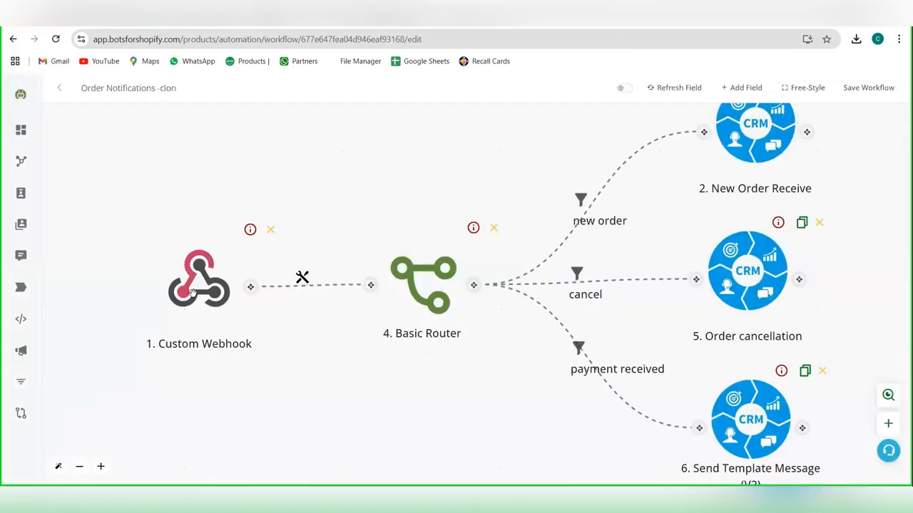
pyautogui.click(172, 350)
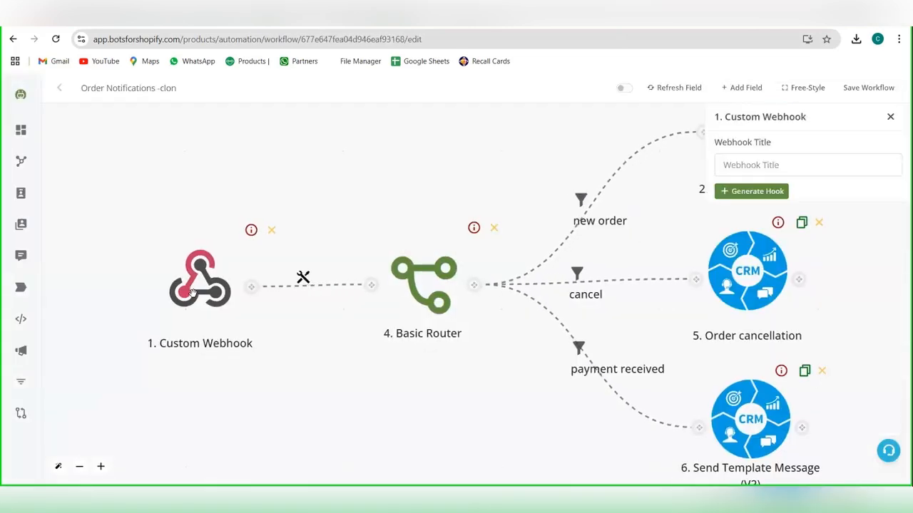
# Step: Title the custom webhook "order notifictiion" and generate its hook URL
pyautogui.click(790, 163)
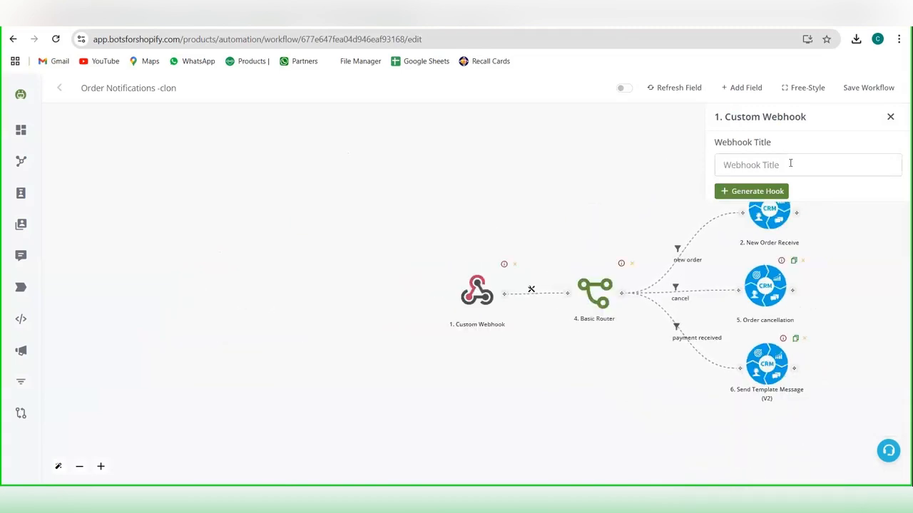
pyautogui.write('new')
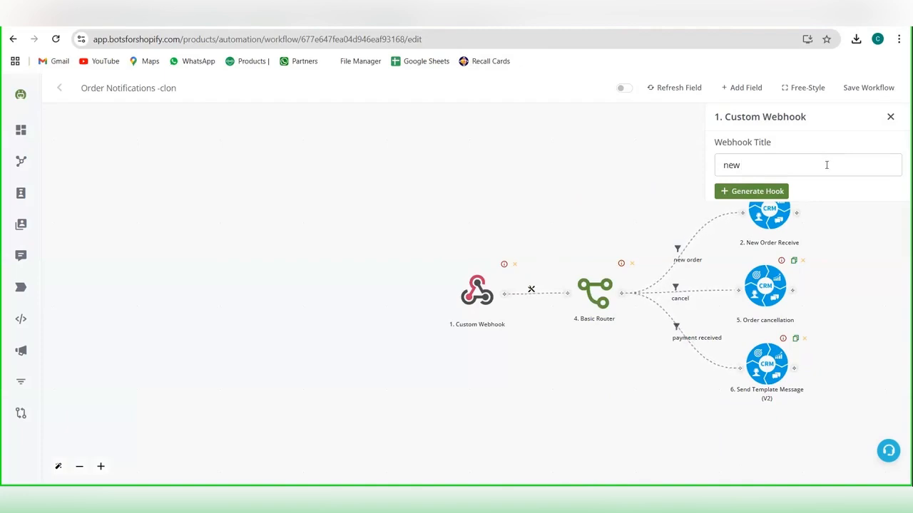
pyautogui.write('orer')
pyautogui.press('BackSpace')
pyautogui.press('BackSpace')
pyautogui.press('BackSpace')
pyautogui.press('BackSpace')
pyautogui.press('BackSpace')
pyautogui.press('BackSpace')
pyautogui.press('BackSpace')
pyautogui.press('BackSpace')
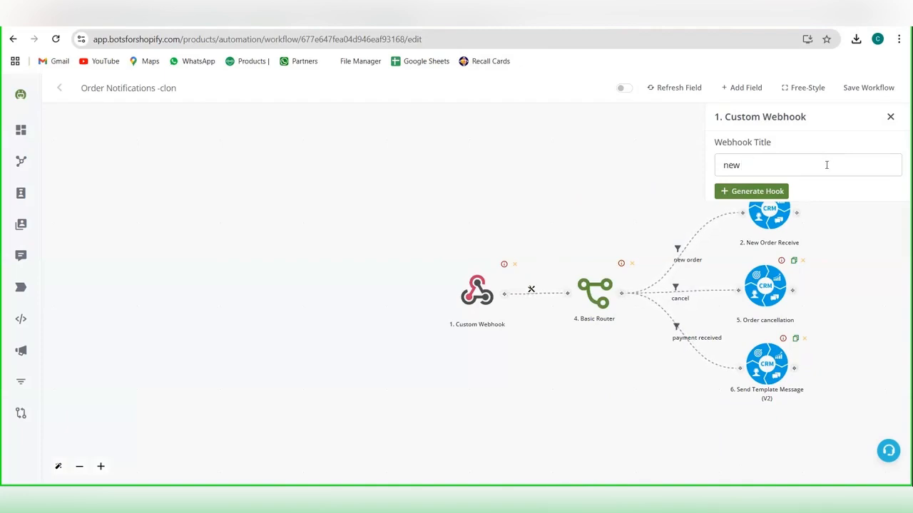
pyautogui.write('order notifictiion')
pyautogui.click(754, 193)
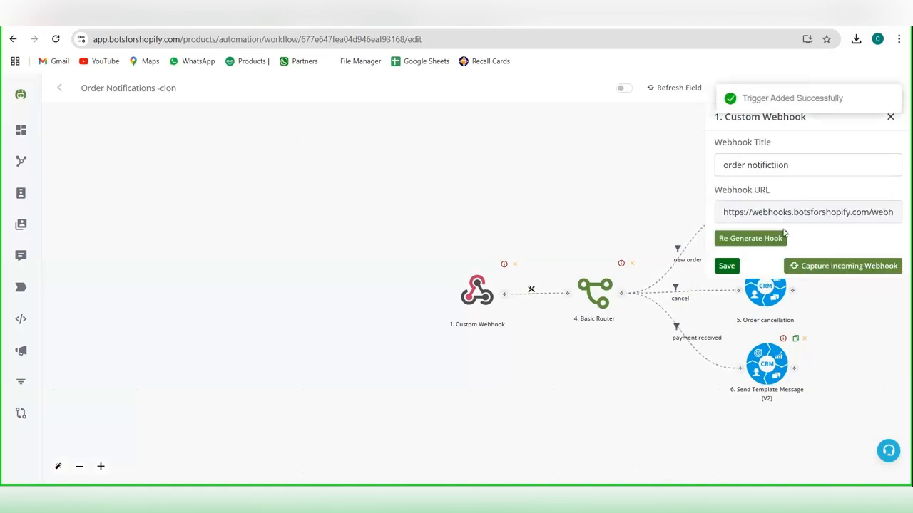
# Step: Copy the generated webhook URL and paste it as the URL of the new webhook in the Shopify admin
pyautogui.click(785, 217)
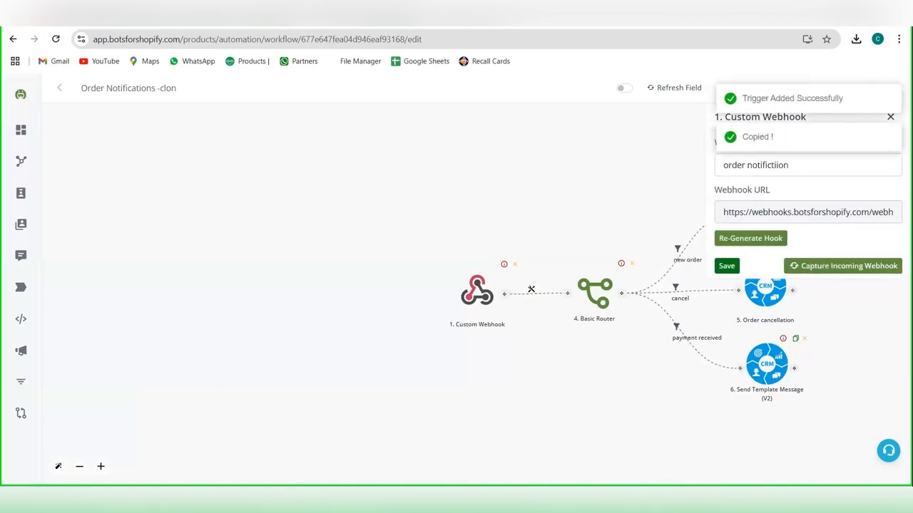
pyautogui.moveTo(606, 500)
pyautogui.click(618, 461)
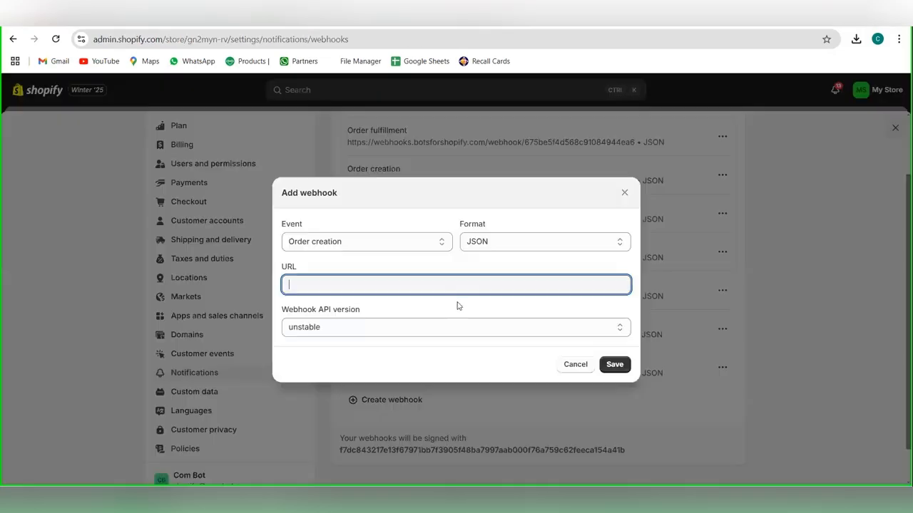
pyautogui.hotkey('ctrl', 'v')
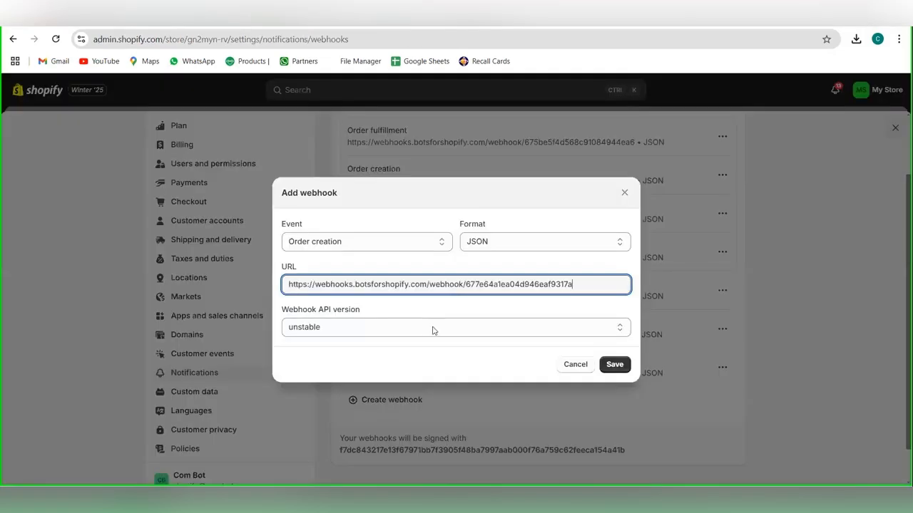
# Step: Set the webhook API version to 2025-04 (Release candidate) and save the webhook
pyautogui.click(413, 329)
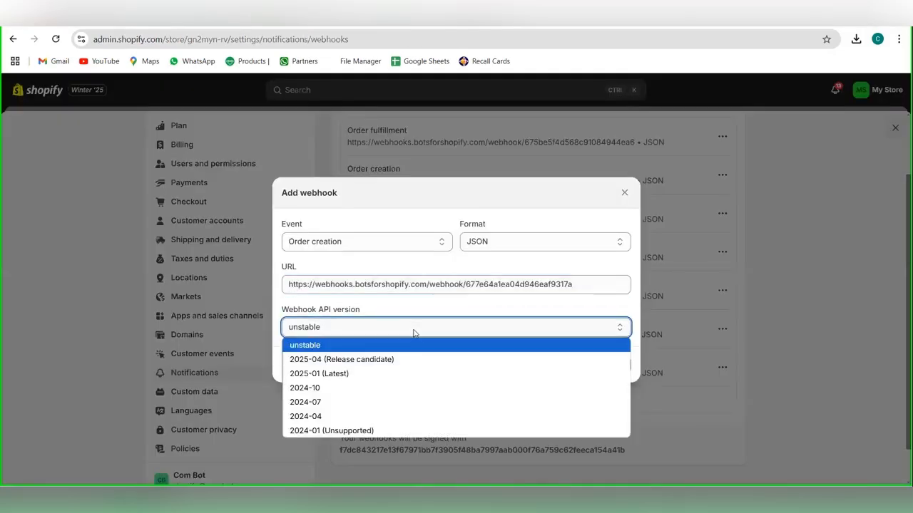
pyautogui.click(392, 362)
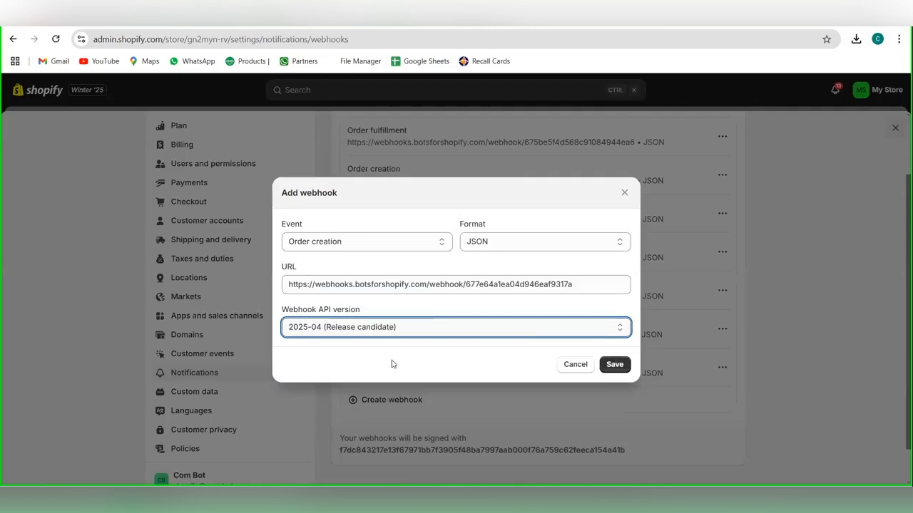
pyautogui.click(613, 367)
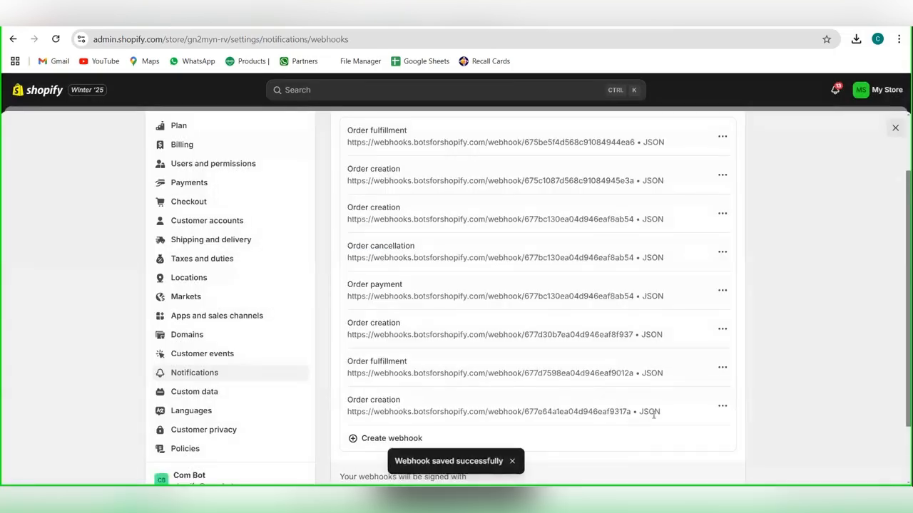
pyautogui.scroll(2, 626, 412)
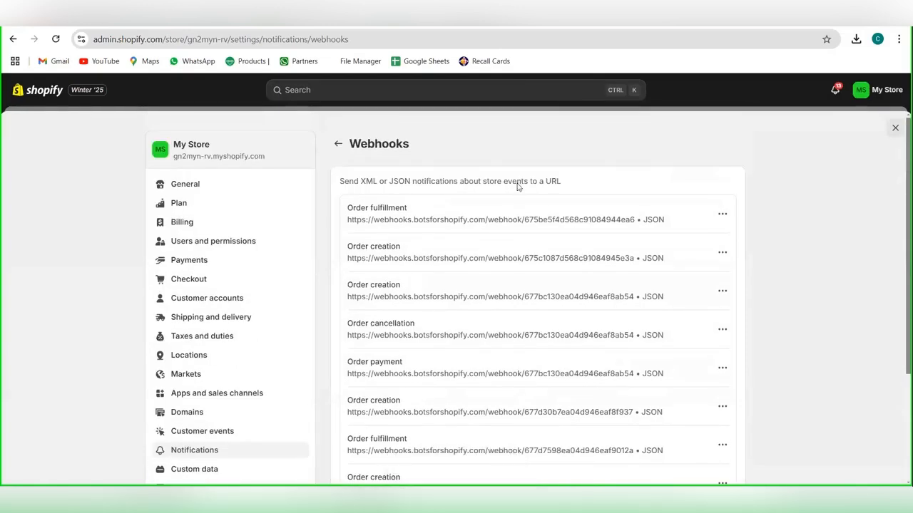
# Step: Start capturing the incoming webhook in the cloned workflow, and take one Black T-shirt to checkout in the Shopify storefront
pyautogui.moveTo(587, 498)
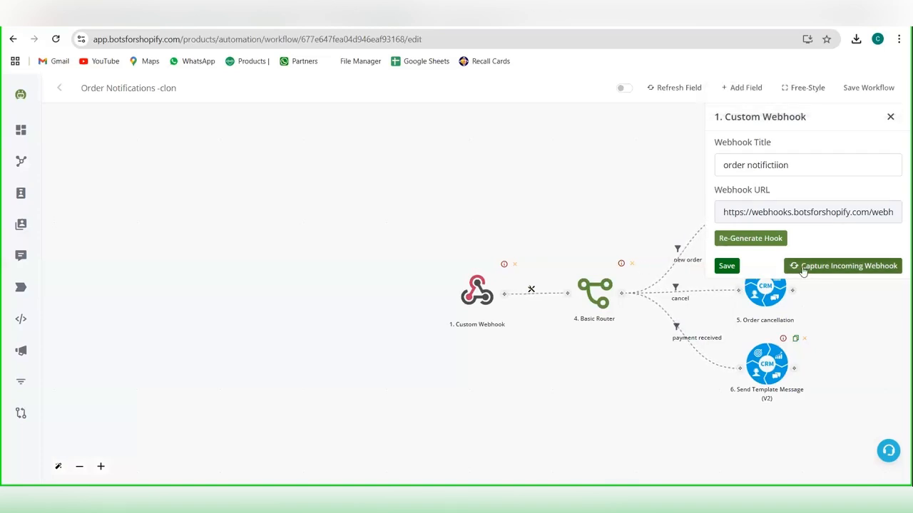
pyautogui.click(804, 266)
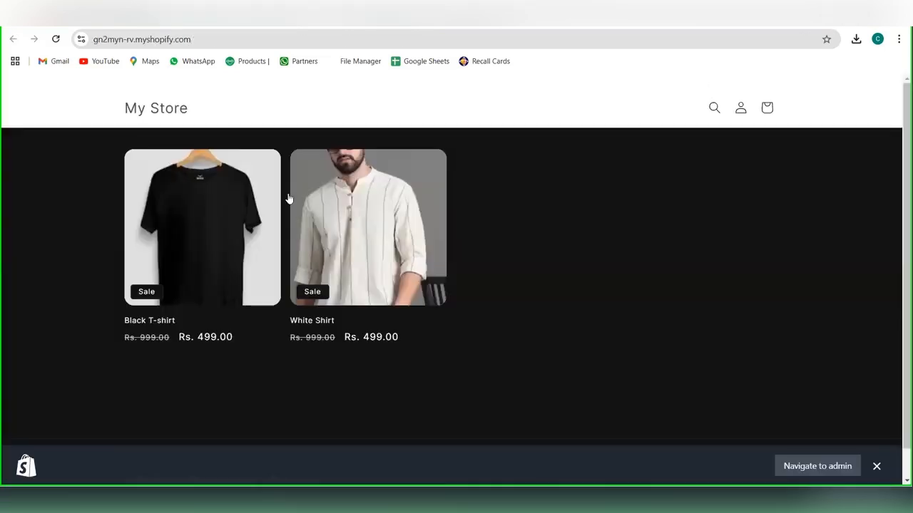
pyautogui.click(204, 230)
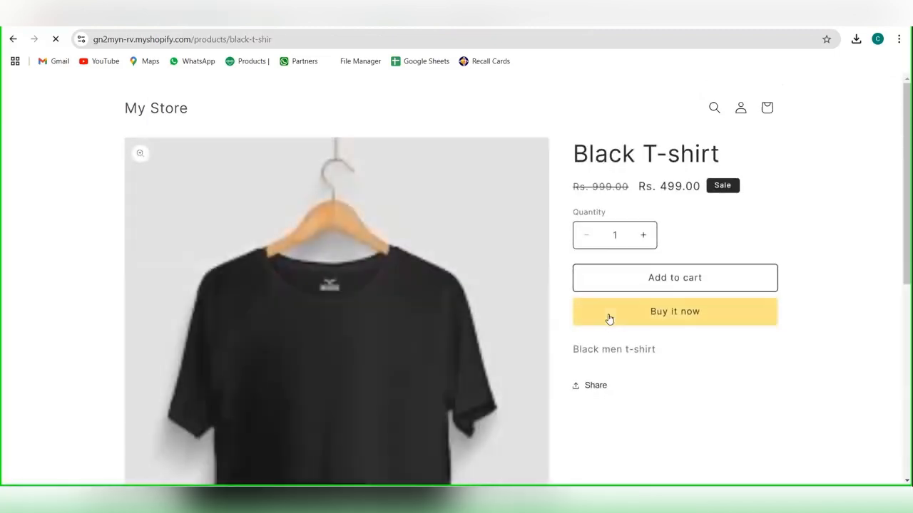
pyautogui.click(663, 313)
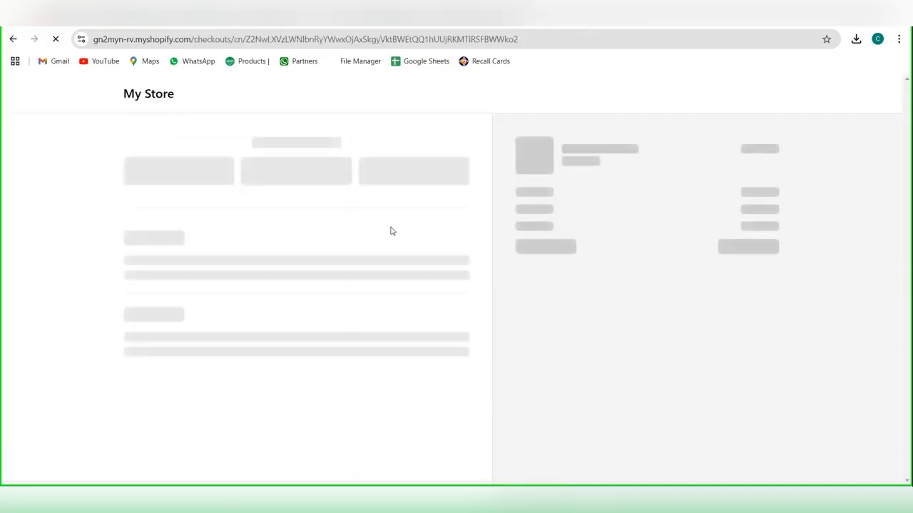
# Step: Fill in the customer's contact e-mail in the checkout form
pyautogui.click(207, 176)
pyautogui.write('tes')
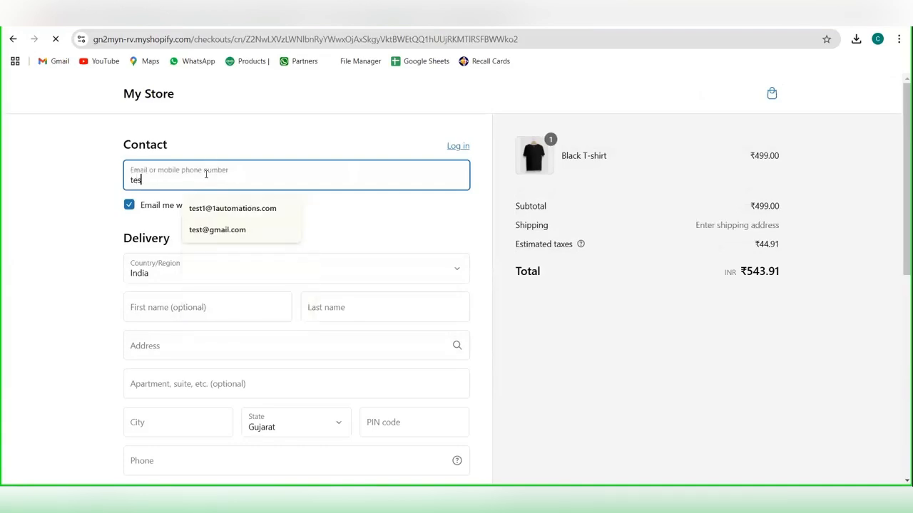
pyautogui.write('t@gmail.c')
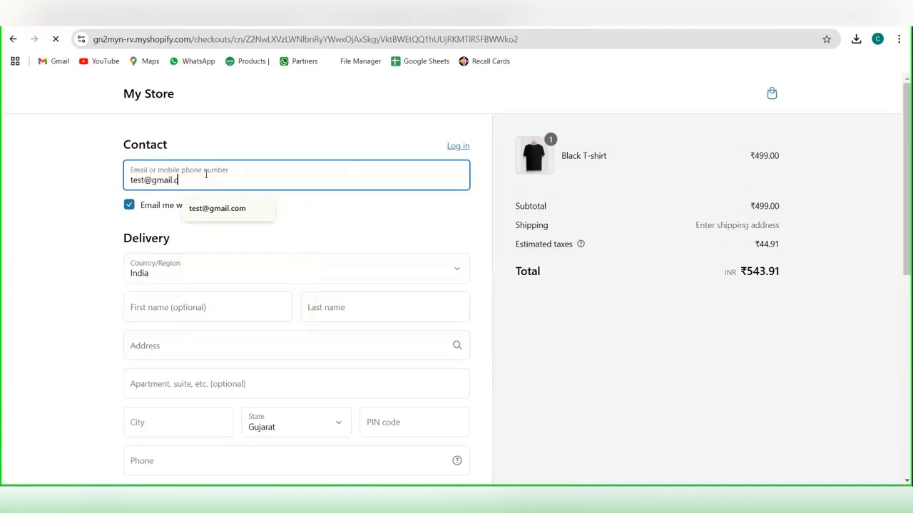
pyautogui.write('om')
pyautogui.press('Tab')
pyautogui.press('Tab')
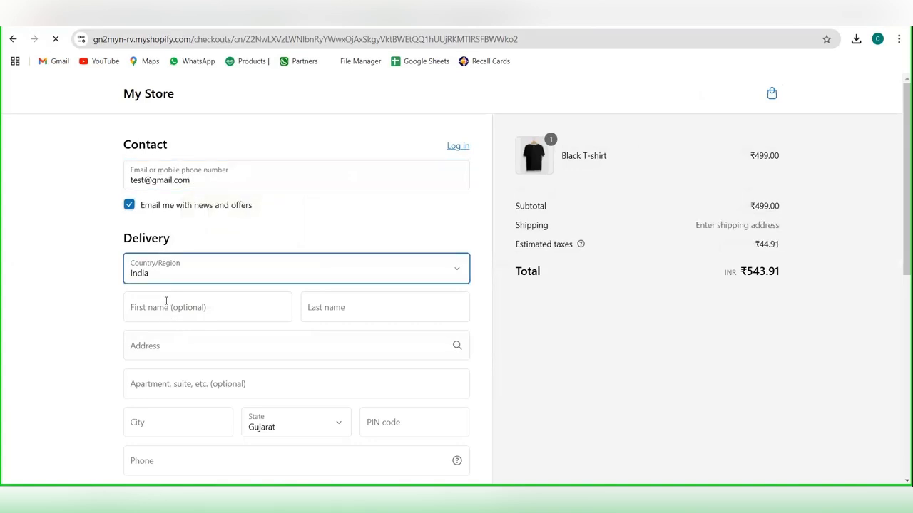
# Step: Set both the first name and the last name of the delivery details to "test"
pyautogui.click(172, 311)
pyautogui.write('test')
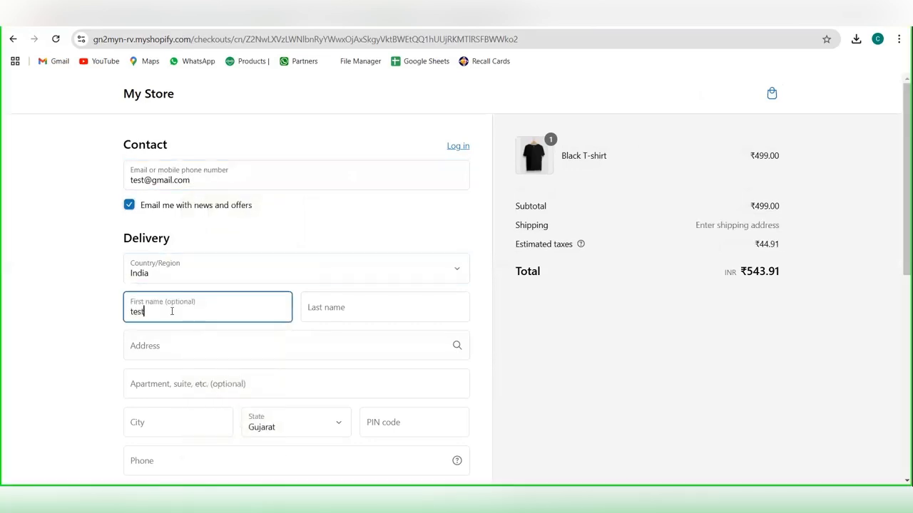
pyautogui.press('Tab')
pyautogui.write('te')
pyautogui.press('Tab')
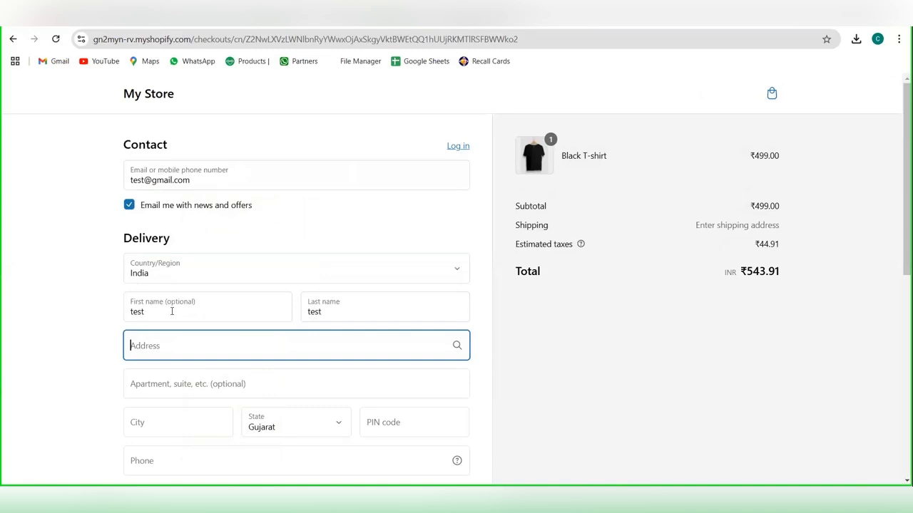
# Step: Fill in the delivery address, apartment and city with "test", and enter the postal code for the state of Gujarat
pyautogui.write('tetest')
pyautogui.press('Tab')
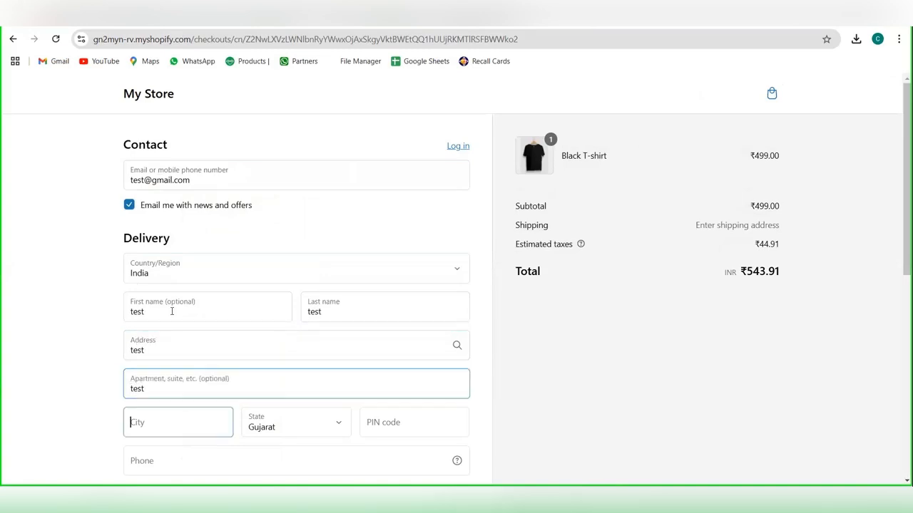
pyautogui.write('s')
pyautogui.press('Num_Lock')
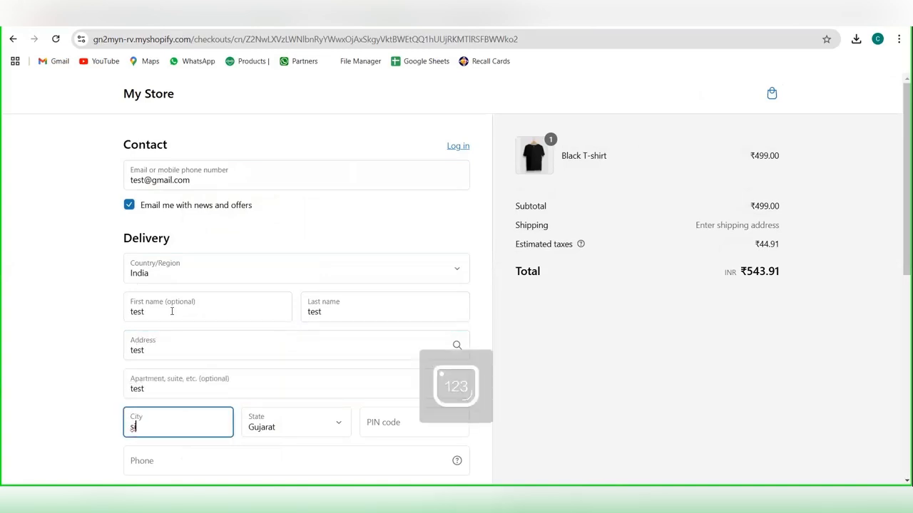
pyautogui.press('BackSpace')
pyautogui.write('test')
pyautogui.press('Tab')
pyautogui.press('Tab')
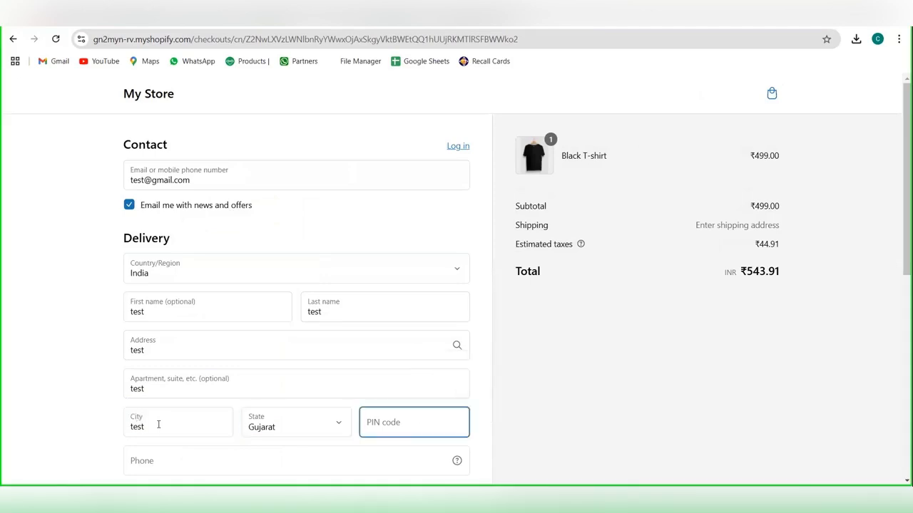
pyautogui.write('395010')
pyautogui.press('Tab')
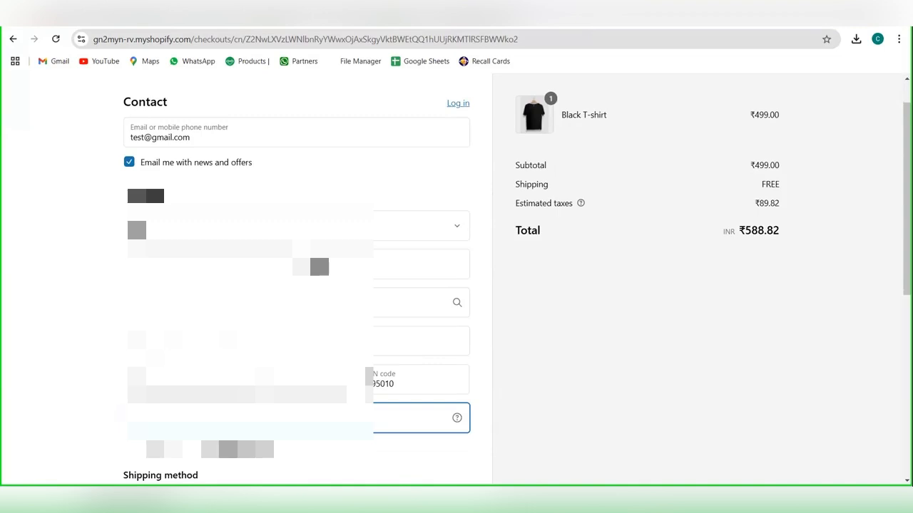
# Step: Enter the customer's phone number and place the Black T-shirt order with Cash on Delivery
pyautogui.write('9')
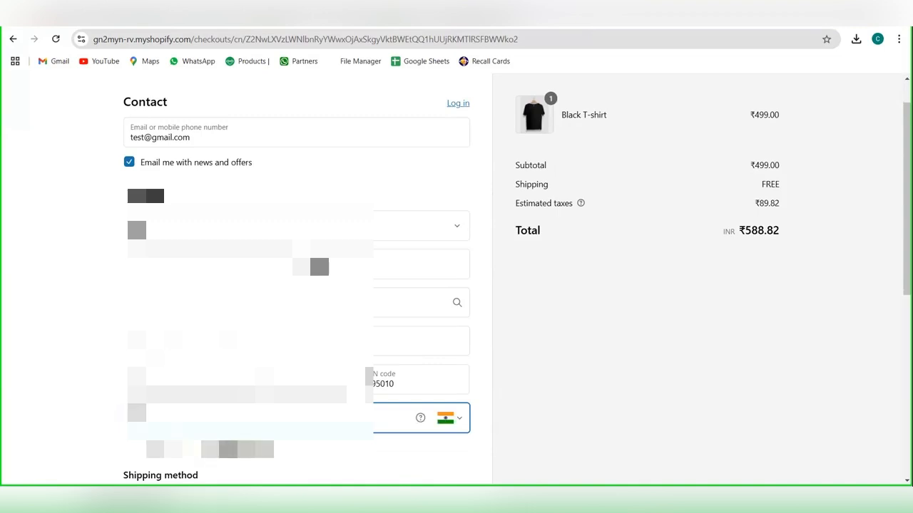
pyautogui.press('Tab')
pyautogui.scroll(-3, 296, 285)
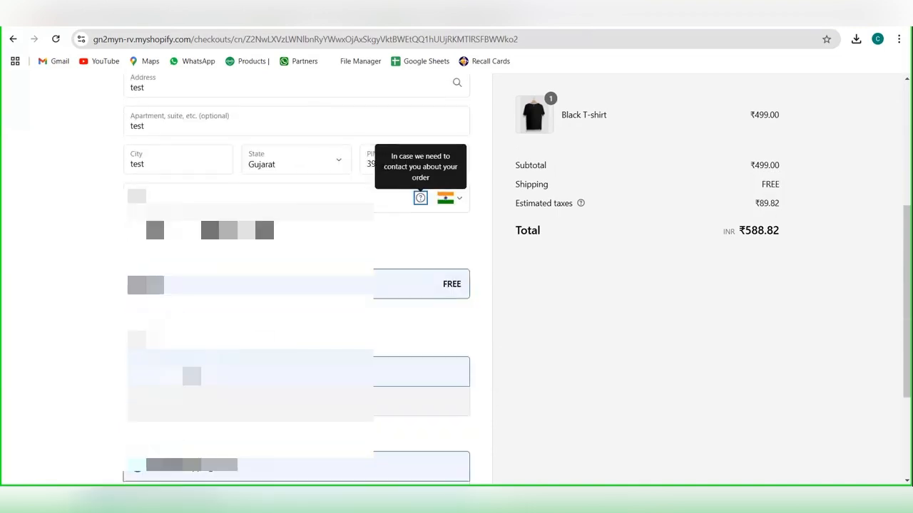
pyautogui.scroll(-2, 271, 442)
pyautogui.click(281, 385)
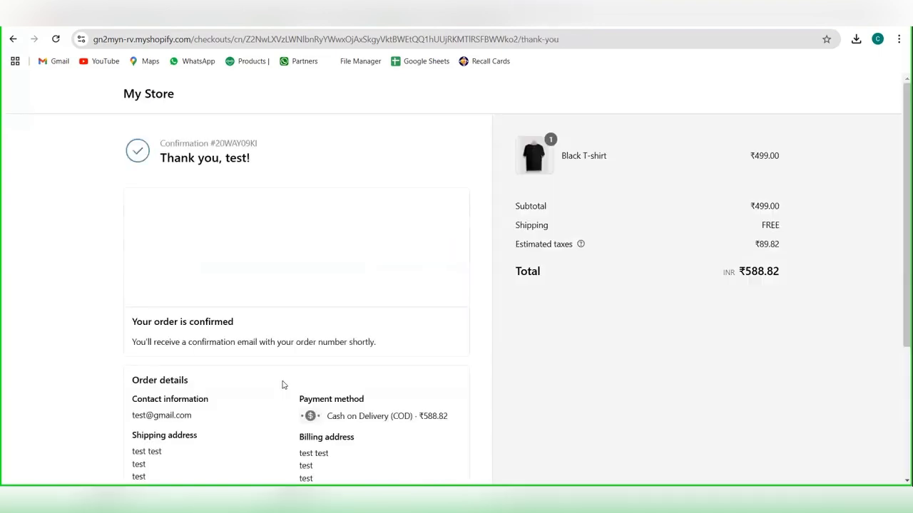
# Step: Switch back to the Bots for Shopify workflow, review the order data received by the custom webhook, and save the webhook
pyautogui.hotkey('ctrl', 'Tab')
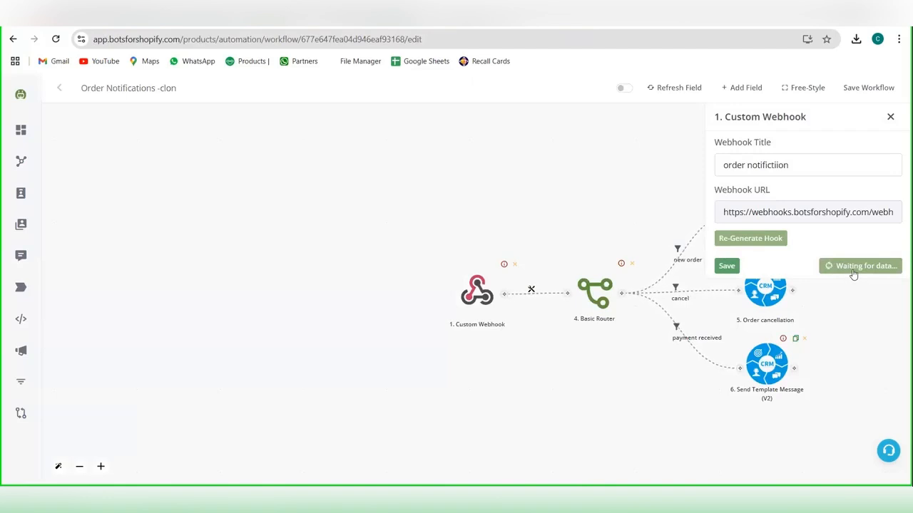
pyautogui.click(847, 240)
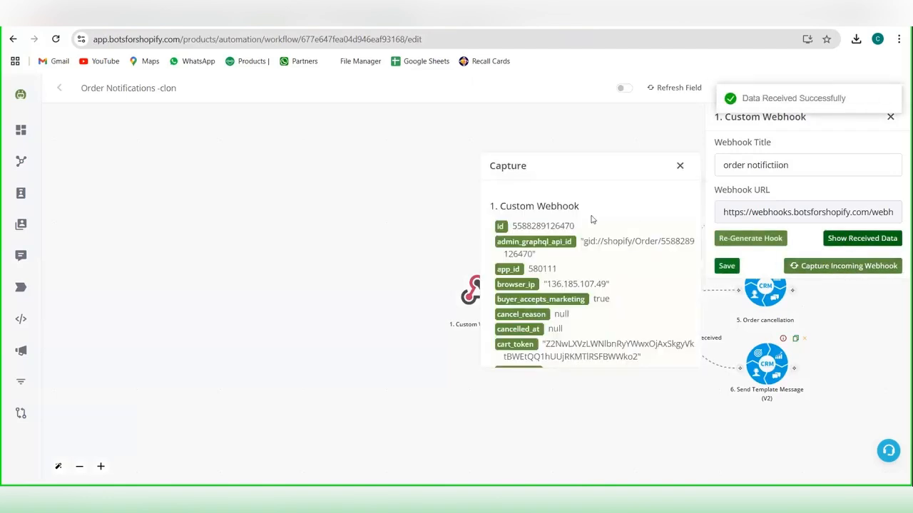
pyautogui.scroll(-5, 575, 287)
pyautogui.scroll(-5, 575, 287)
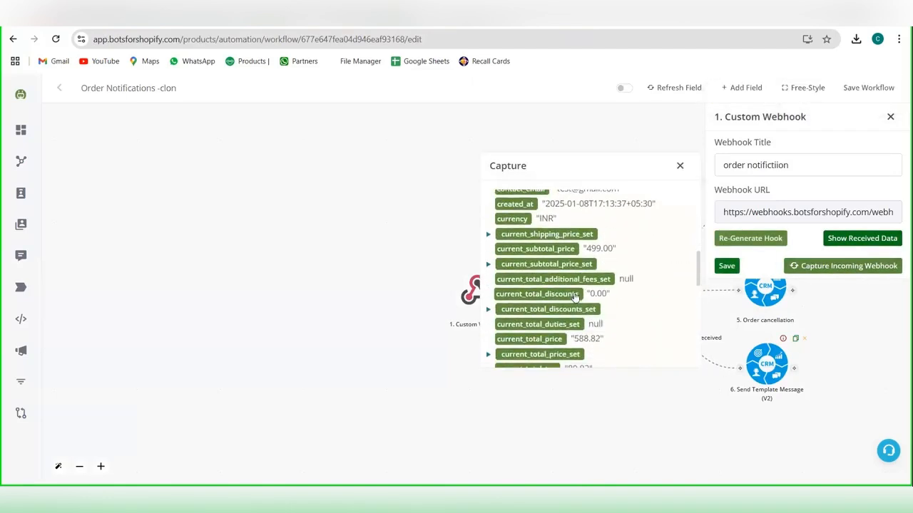
pyautogui.scroll(-3, 575, 296)
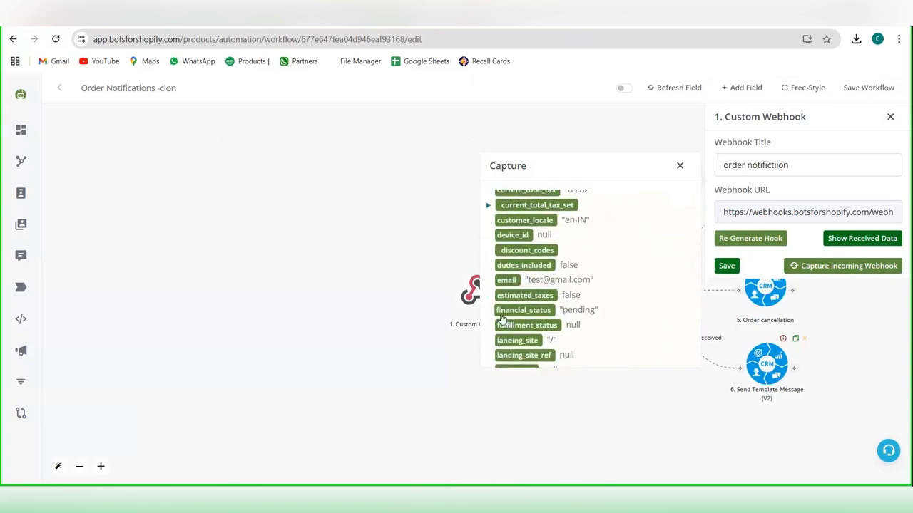
pyautogui.click(728, 269)
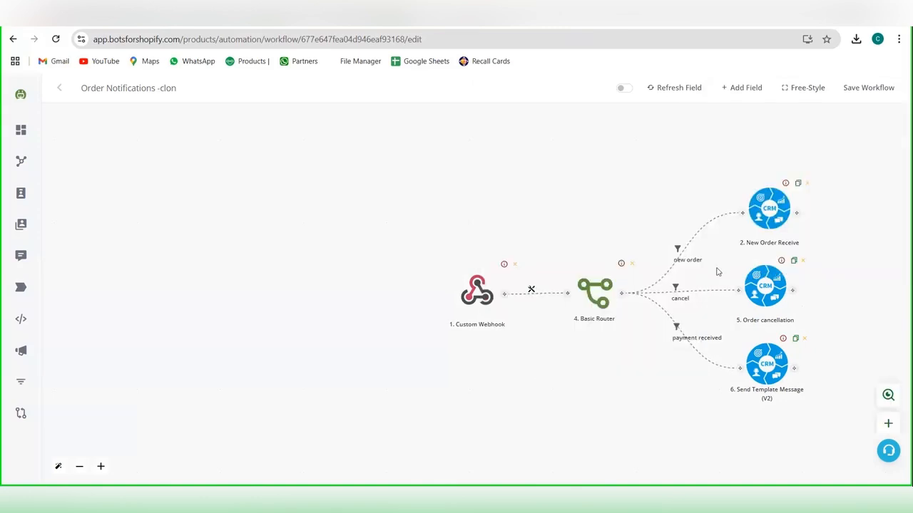
# Step: Review the conditions on the router's "new order" branch and save the filter
pyautogui.moveTo(586, 290); pyautogui.dragTo(472, 274)
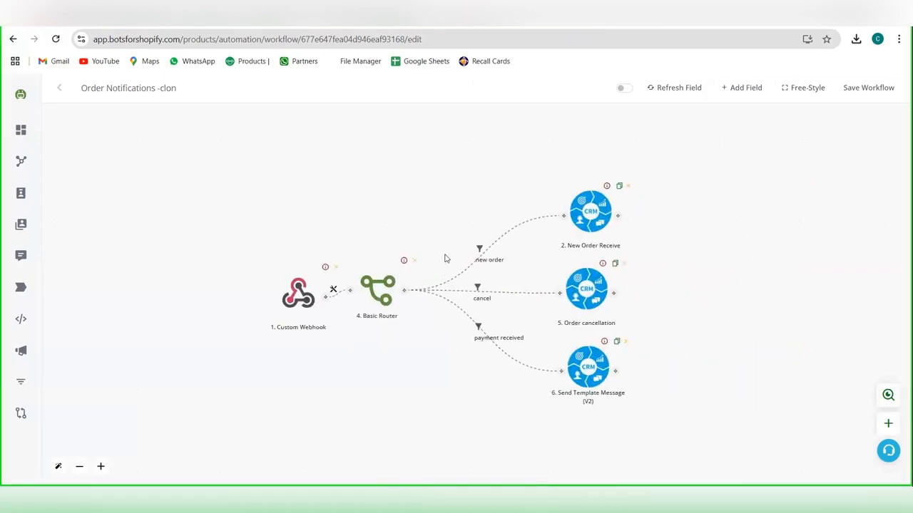
pyautogui.click(485, 256)
pyautogui.click(513, 264)
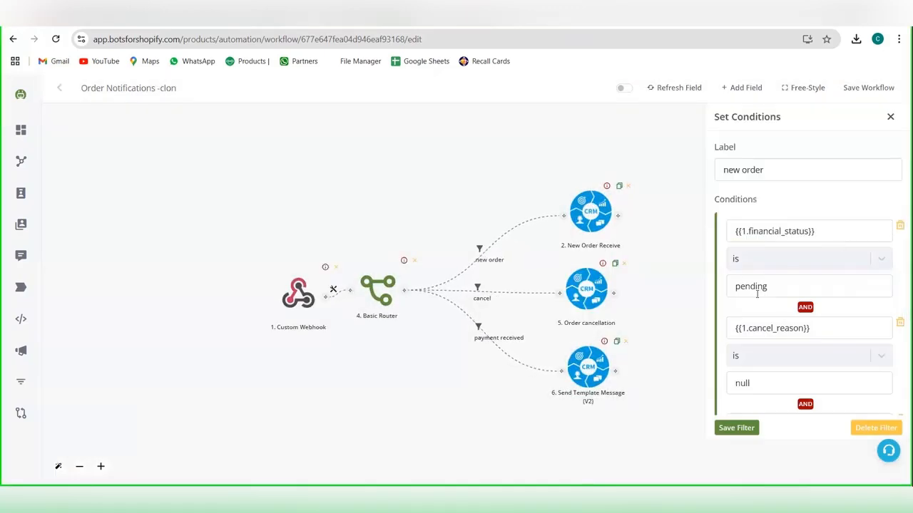
pyautogui.scroll(-3, 820, 332)
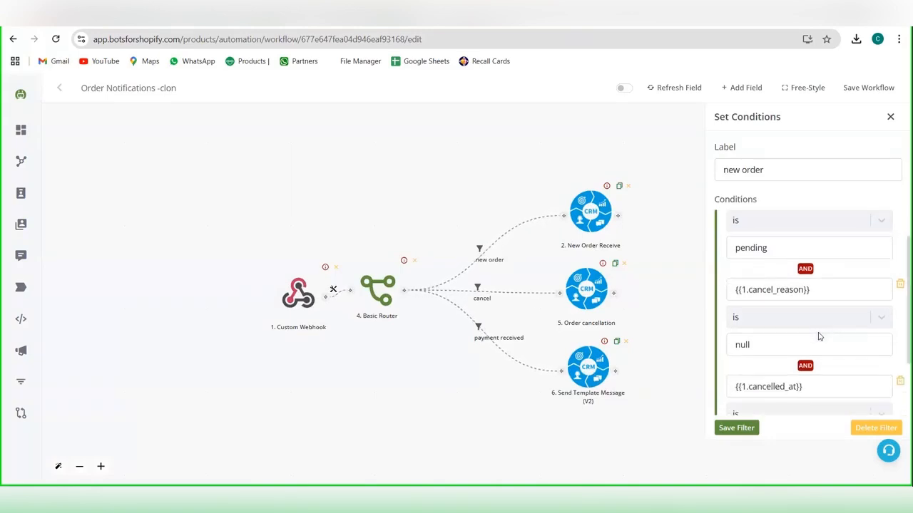
pyautogui.click(737, 428)
# Step: Open the settings of the New Order Receive action and duplicate the workflow's browser tab
pyautogui.click(590, 216)
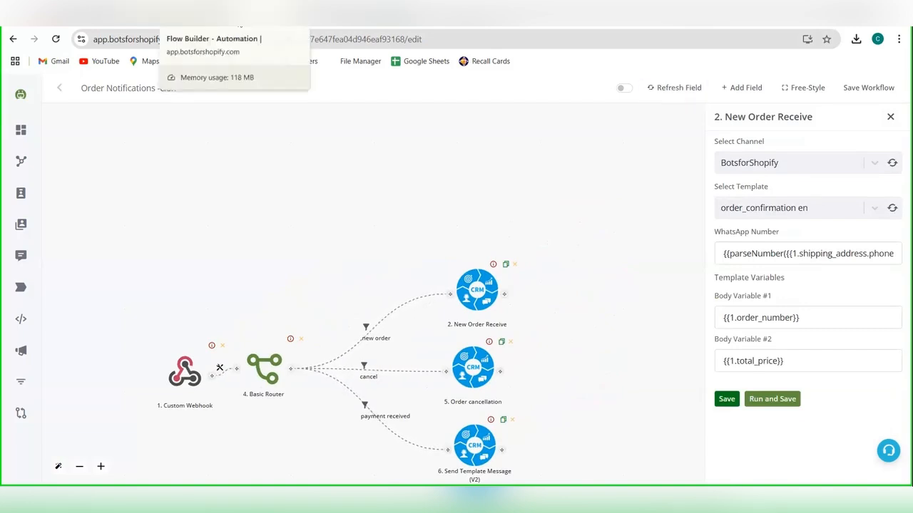
pyautogui.rightClick(235, 26)
pyautogui.click(289, 128)
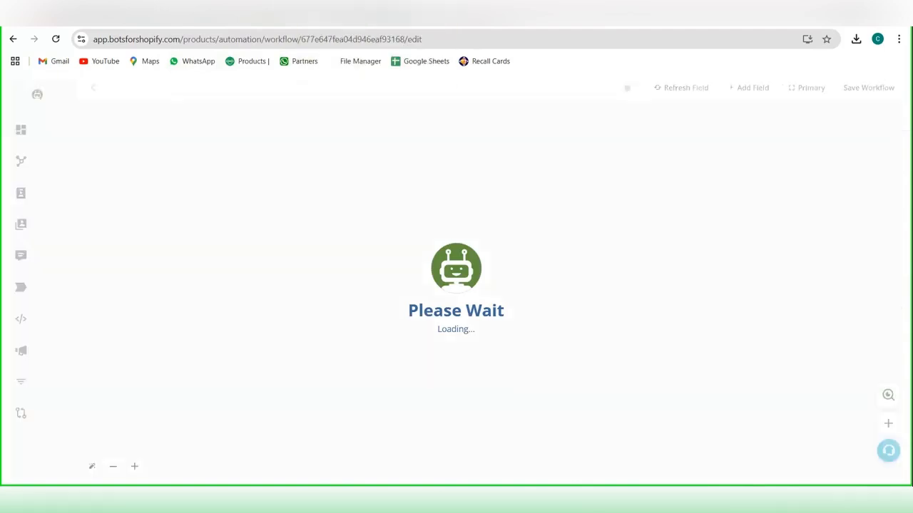
# Step: Open the message templates of the BotsforShopify channel in the Channels product and preview the order confirmation template
pyautogui.moveTo(55, 126)
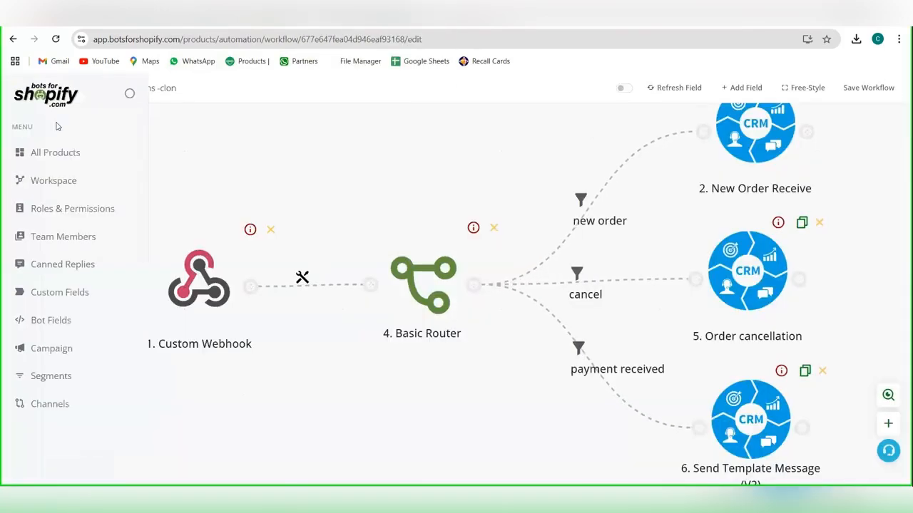
pyautogui.click(57, 154)
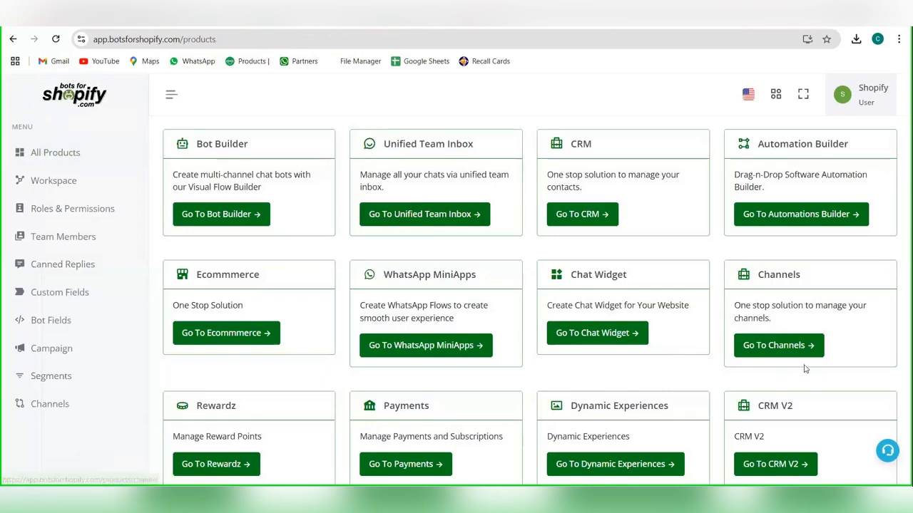
pyautogui.click(784, 344)
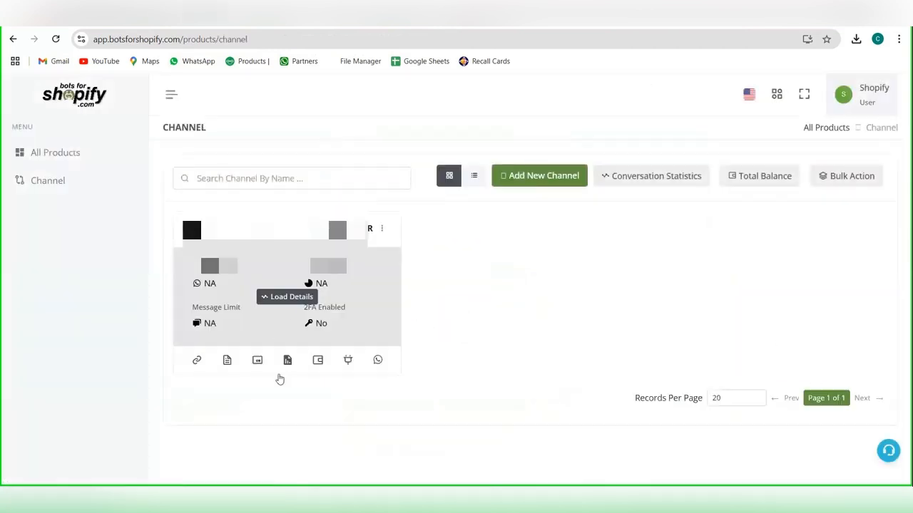
pyautogui.click(228, 361)
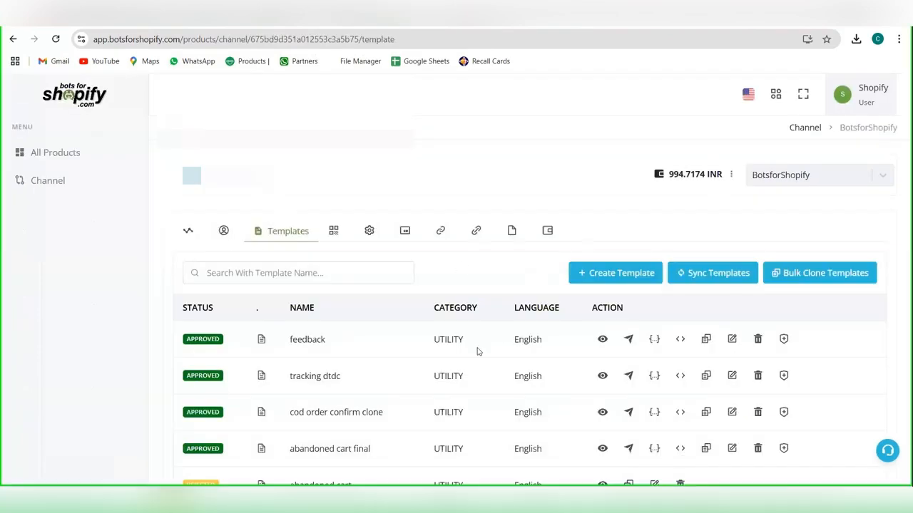
pyautogui.scroll(-5, 477, 350)
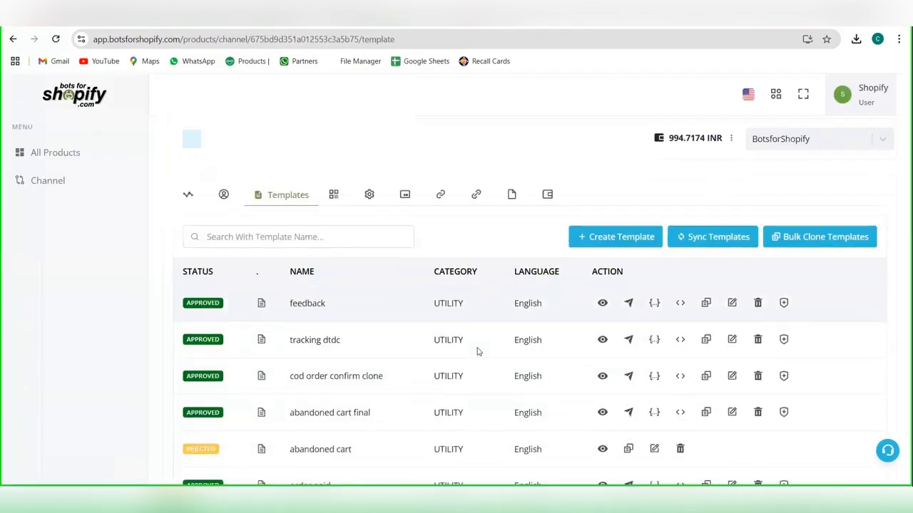
pyautogui.scroll(-1, 478, 352)
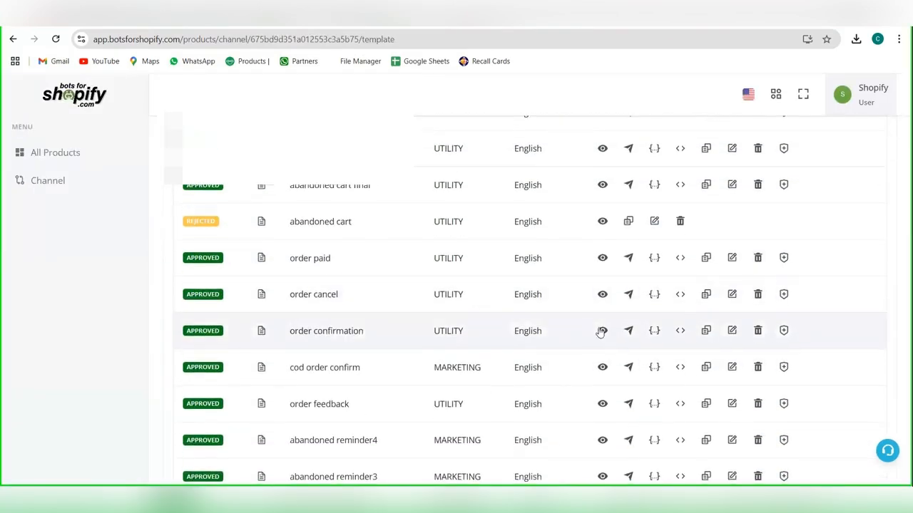
pyautogui.click(602, 331)
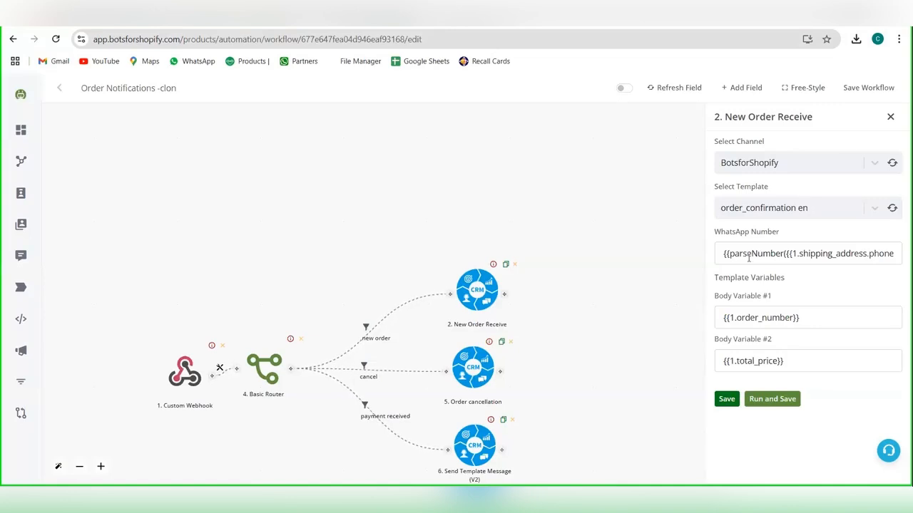
# Step: Check the New Order Receive action's WhatsApp Number mapping against the webhook's shipping_address fields, and open the mapping for Body Variable #1
pyautogui.click(748, 259)
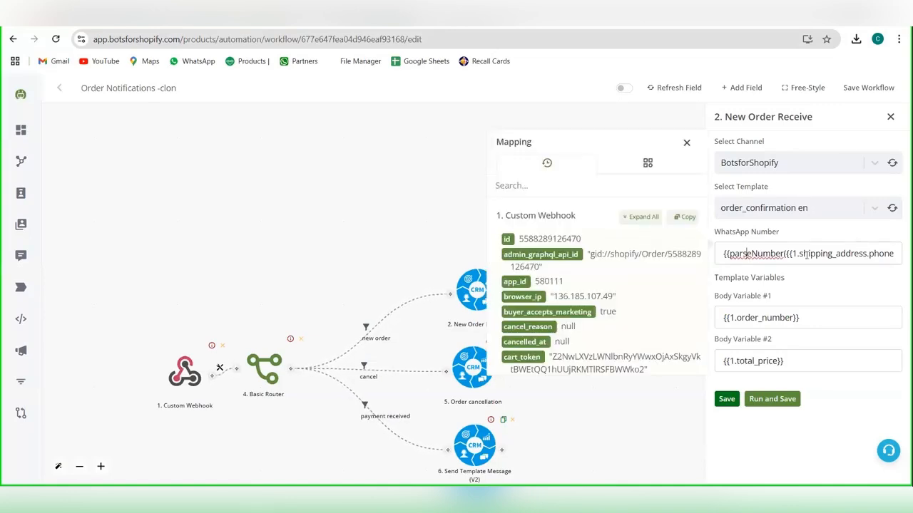
pyautogui.press('Right')
pyautogui.press('Right')
pyautogui.press('Right')
pyautogui.press('Right')
pyautogui.press('Right')
pyautogui.press('Right')
pyautogui.press('Right')
pyautogui.press('Right')
pyautogui.press('Right')
pyautogui.press('Right')
pyautogui.press('Right')
pyautogui.press('Right')
pyautogui.press('Right')
pyautogui.press('Right')
pyautogui.press('Right')
pyautogui.press('Right')
pyautogui.press('Right')
pyautogui.press('Right')
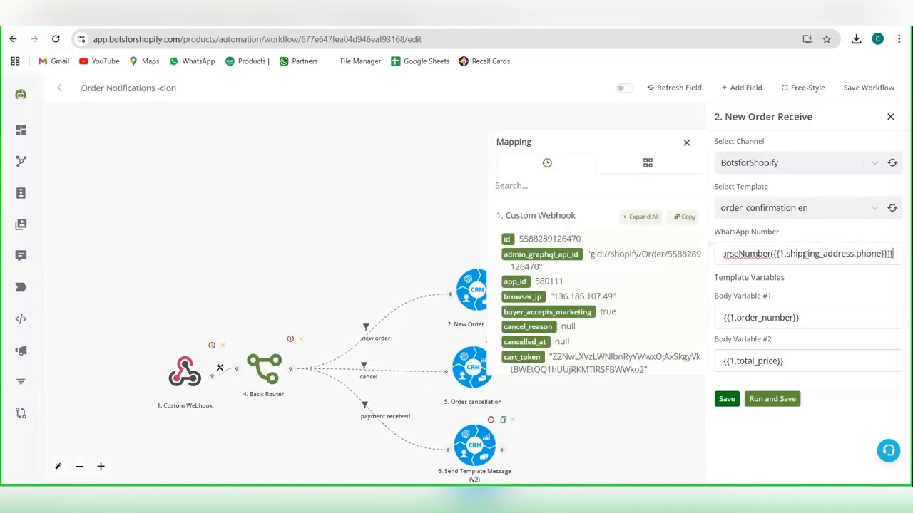
pyautogui.scroll(-10, 542, 300)
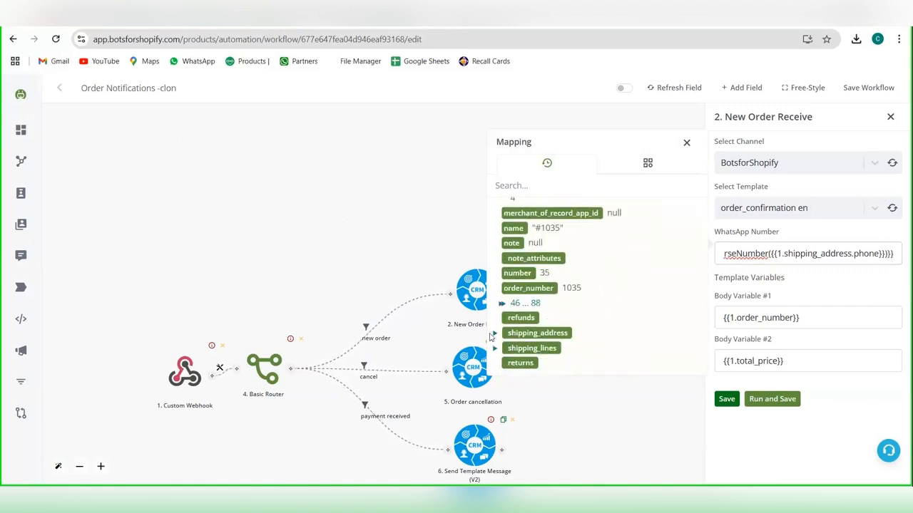
pyautogui.click(490, 337)
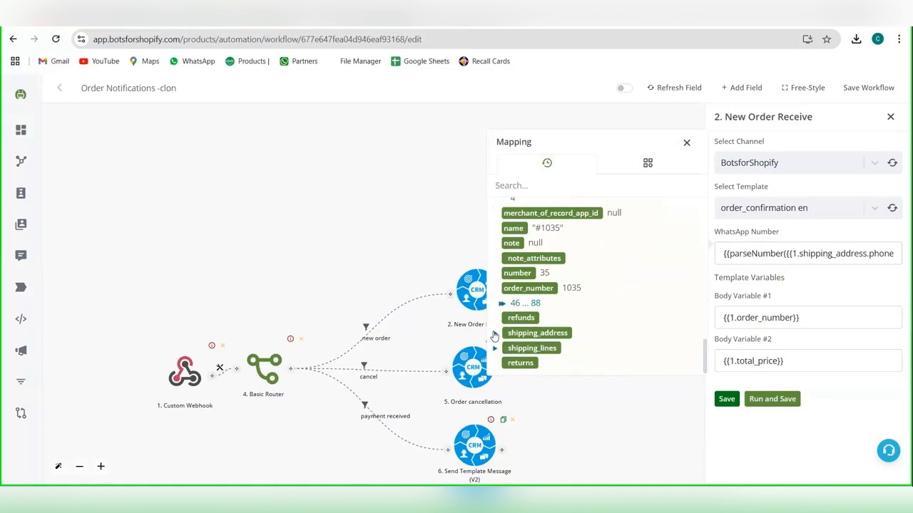
pyautogui.click(494, 336)
pyautogui.scroll(-1, 528, 314)
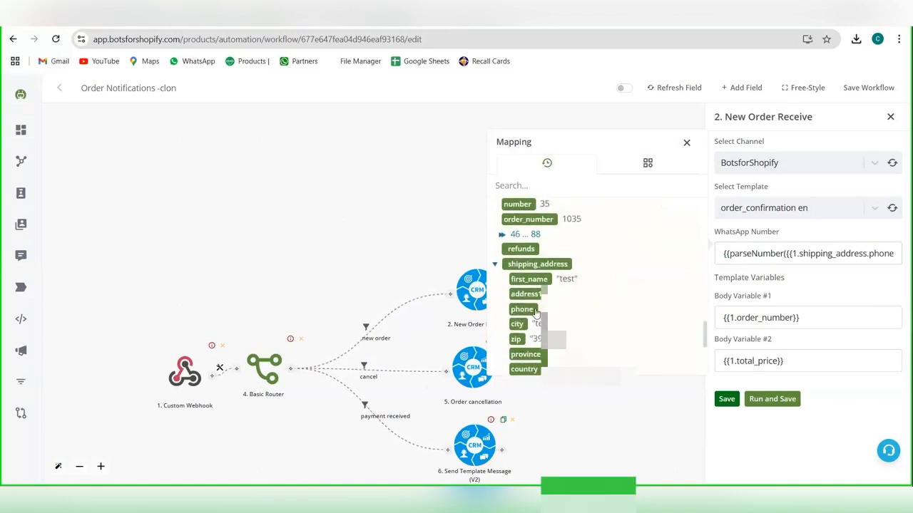
pyautogui.click(819, 319)
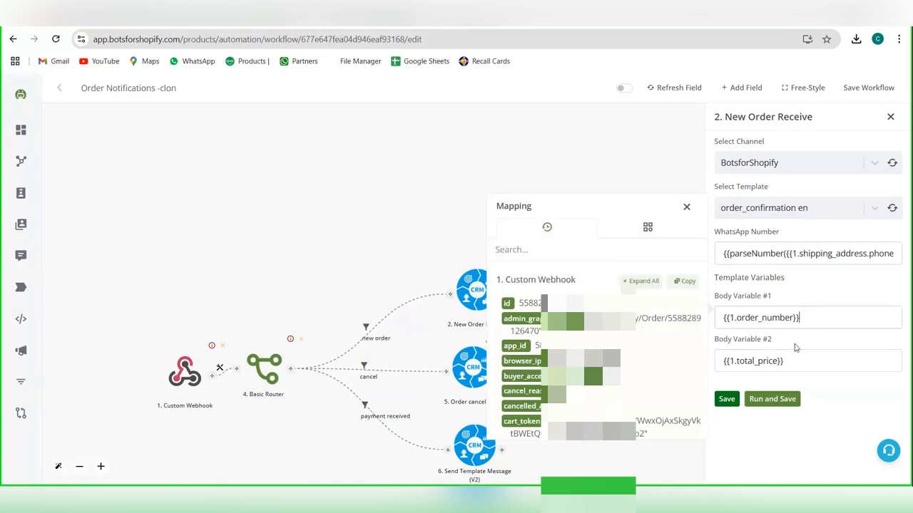
# Step: Check the New Order Receive action's Body Variable #2 mapping and save the action, and move the Custom Webhook node farther from the Basic Router
pyautogui.click(784, 363)
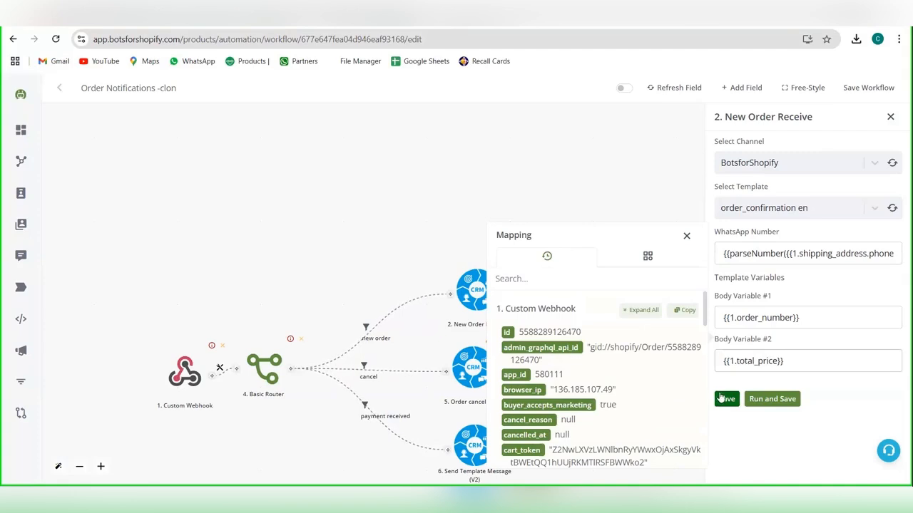
pyautogui.click(726, 400)
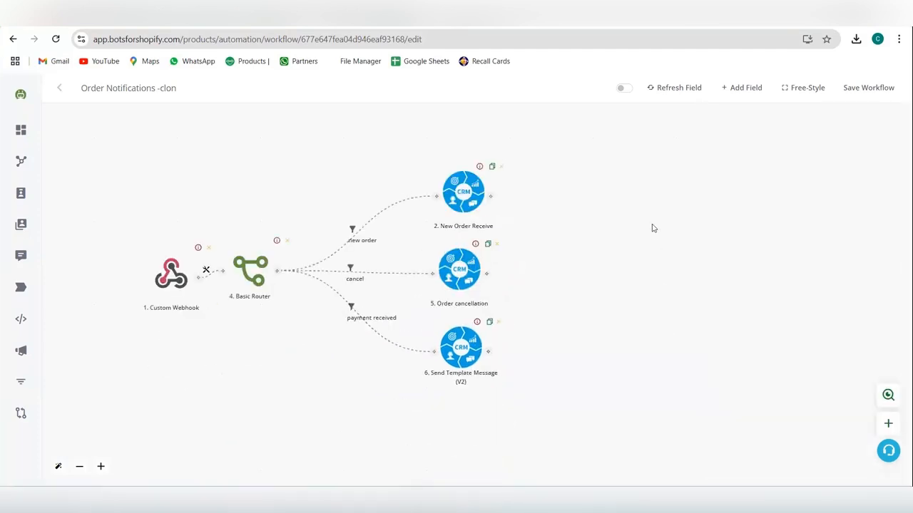
pyautogui.moveTo(172, 282); pyautogui.dragTo(153, 280)
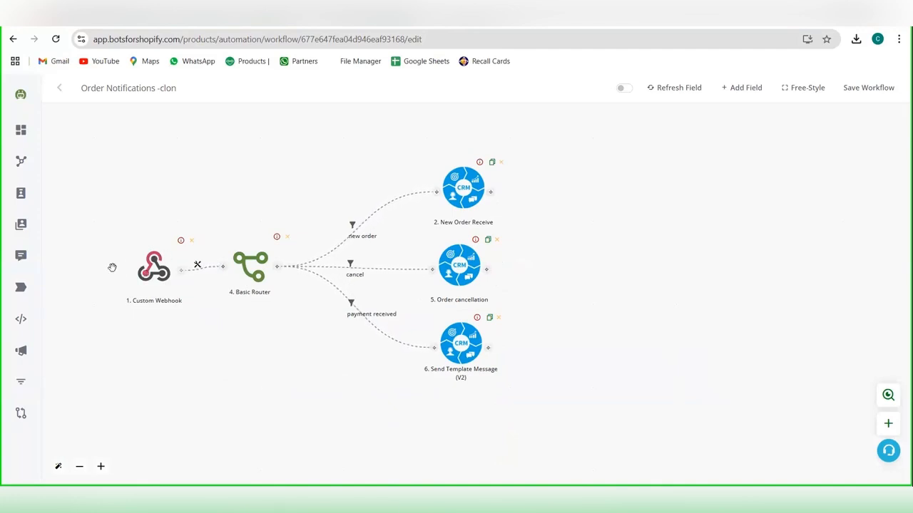
pyautogui.moveTo(112, 267); pyautogui.dragTo(114, 263)
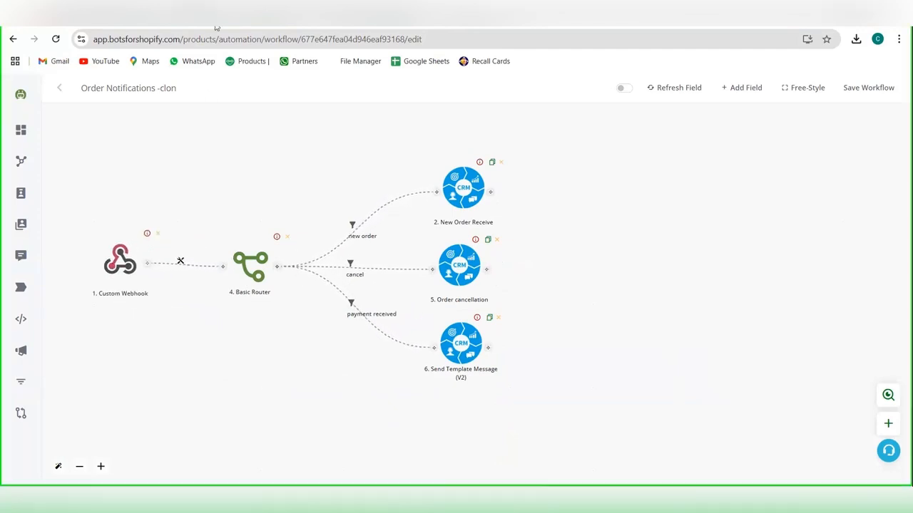
# Step: Switch to the Shopify webhook settings and start a new webhook with the event Order cancellation
pyautogui.moveTo(587, 498)
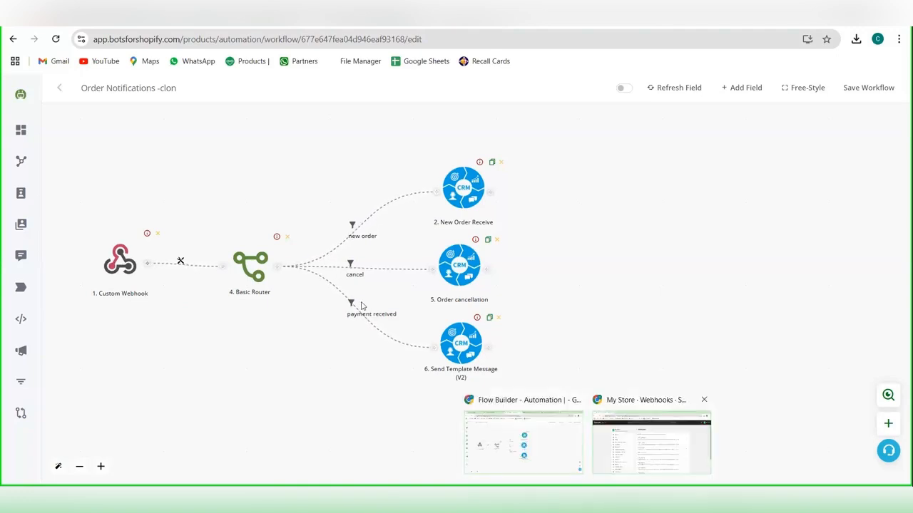
pyautogui.click(651, 442)
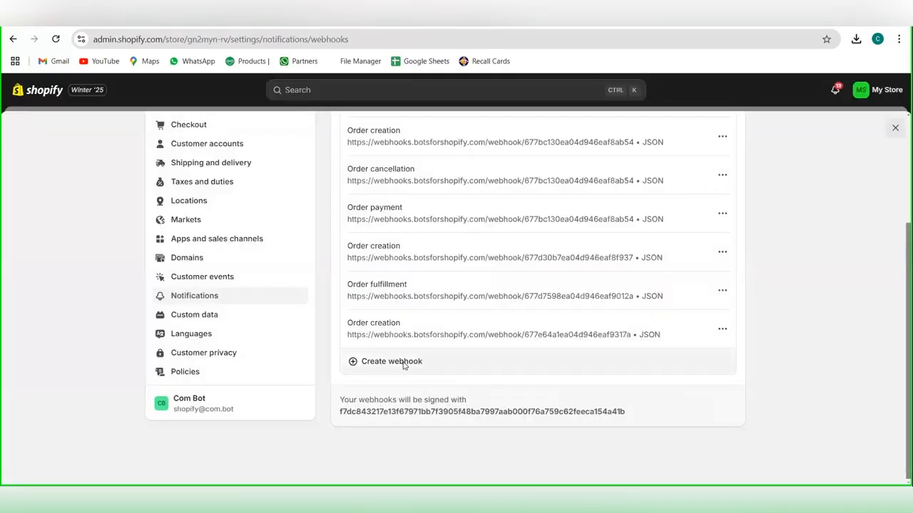
pyautogui.click(391, 362)
pyautogui.click(385, 245)
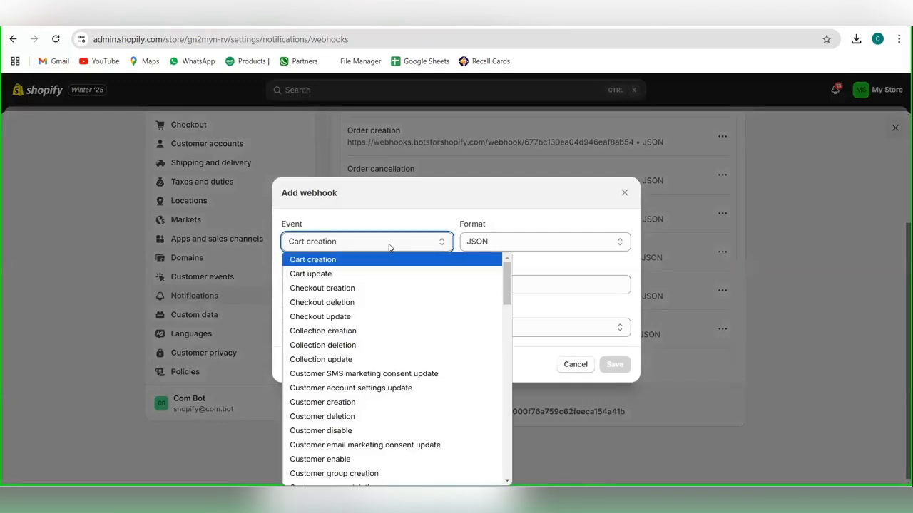
pyautogui.scroll(-5, 384, 322)
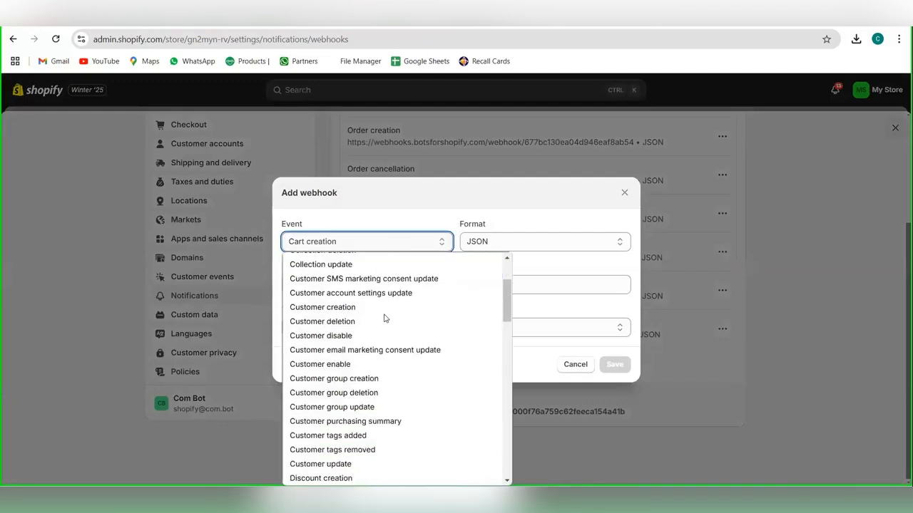
pyautogui.scroll(-1, 383, 318)
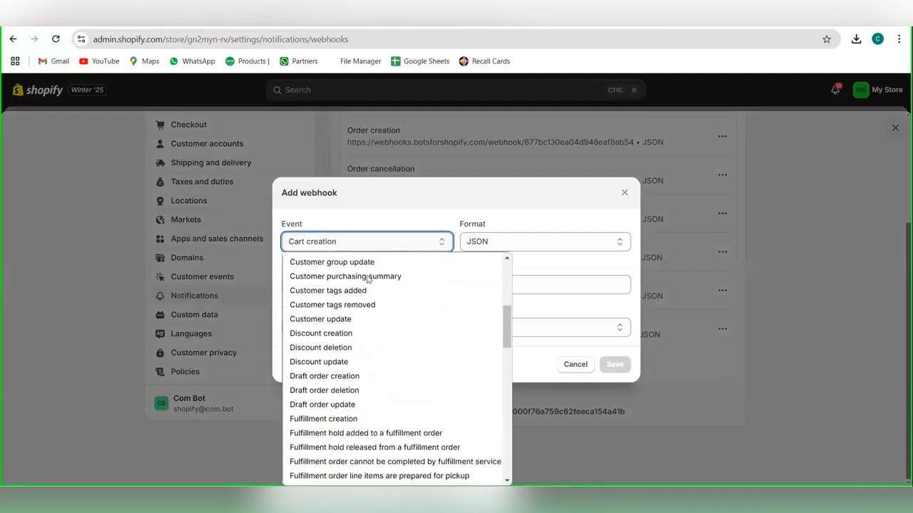
pyautogui.click(347, 242)
pyautogui.press('o')
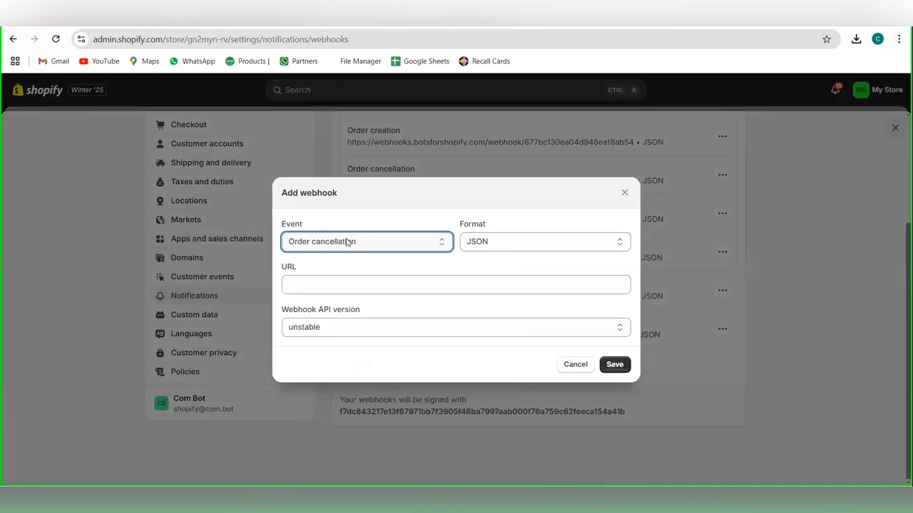
# Step: Paste the workflow's webhook URL, set the webhook API version to 2025-04 (Release candidate), and save the order cancellation webhook
pyautogui.click(372, 284)
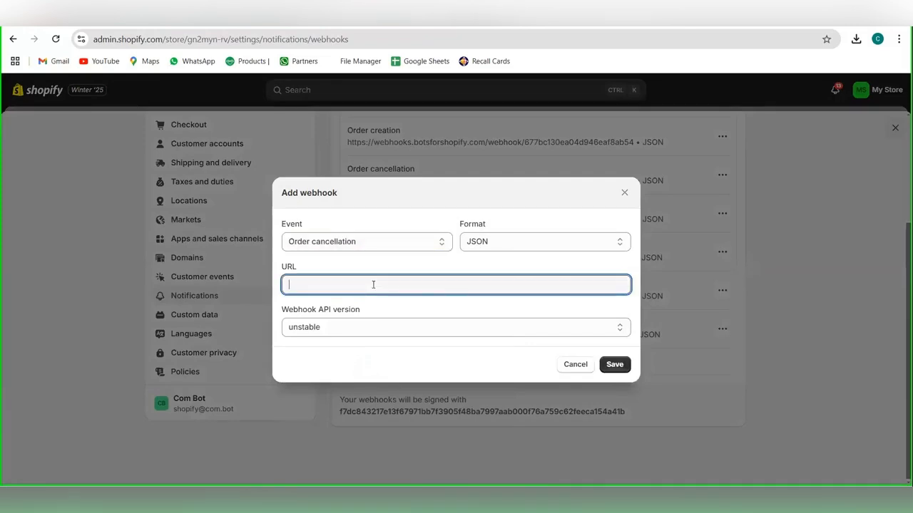
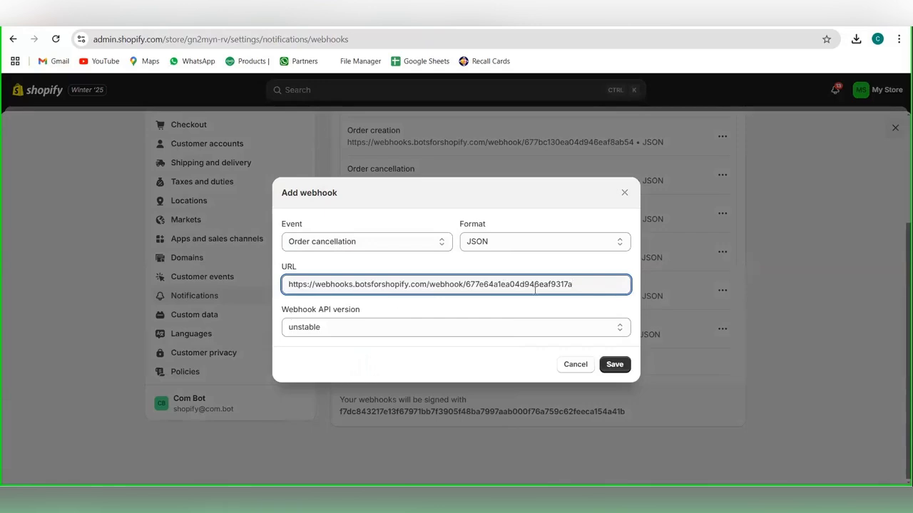
pyautogui.click(546, 330)
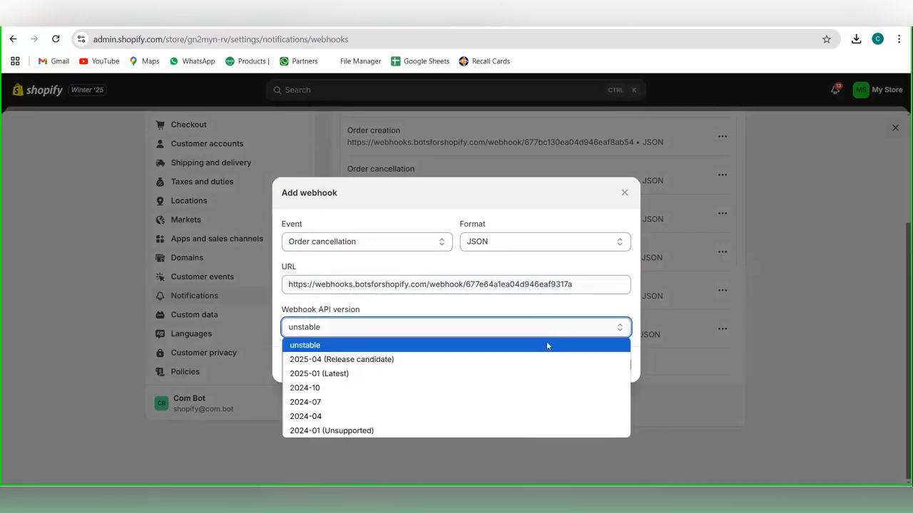
pyautogui.click(514, 361)
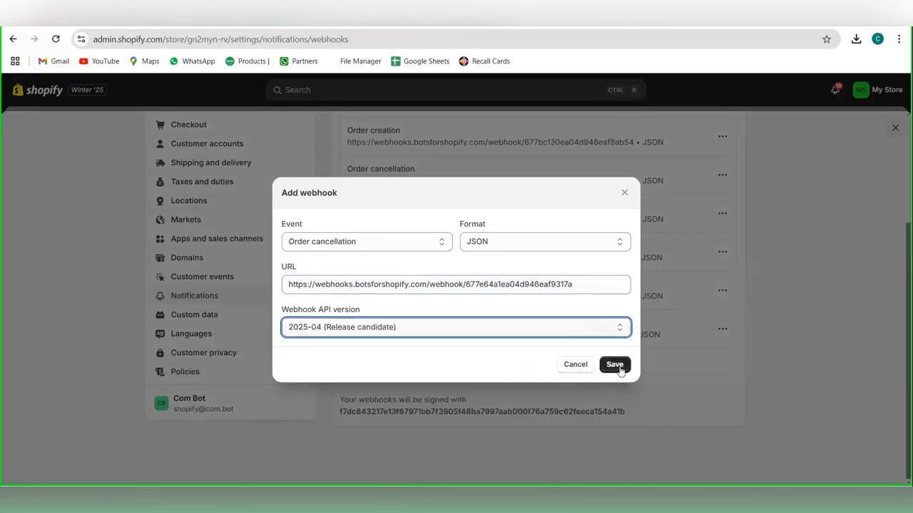
pyautogui.click(617, 366)
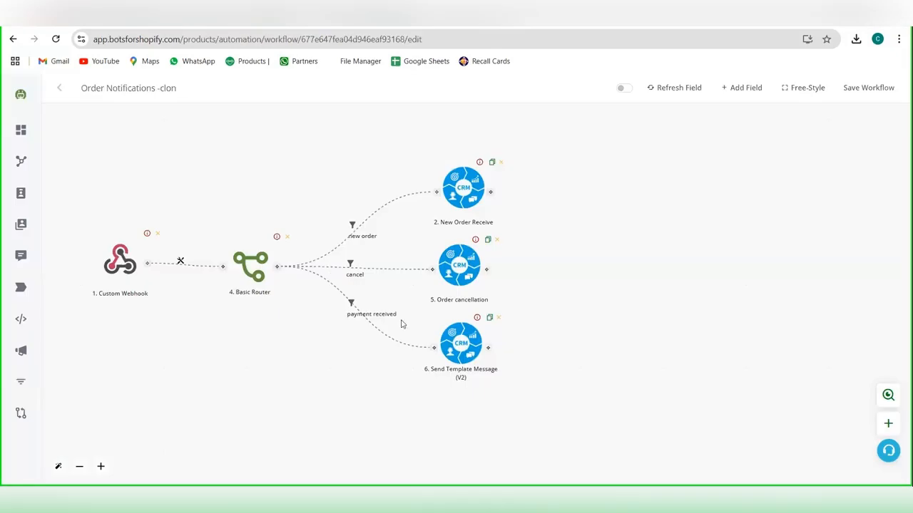
# Step: Open the conditions of the router's "cancel" branch and examine the comparison value of its financial_status condition
pyautogui.click(352, 265)
pyautogui.click(373, 273)
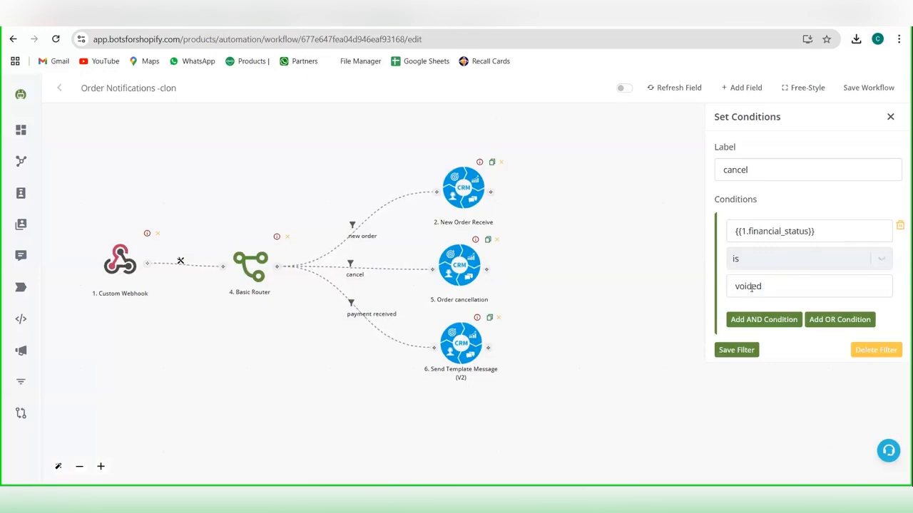
pyautogui.moveTo(762, 285); pyautogui.dragTo(746, 286)
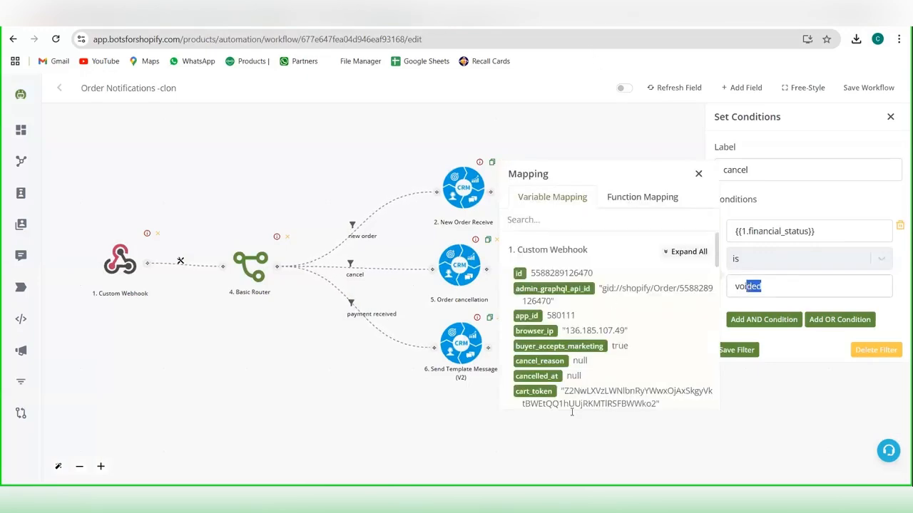
# Step: Switch to the Shopify admin, duplicate the webhooks browser tab, and open the store's Orders list in the copy
pyautogui.click(588, 498)
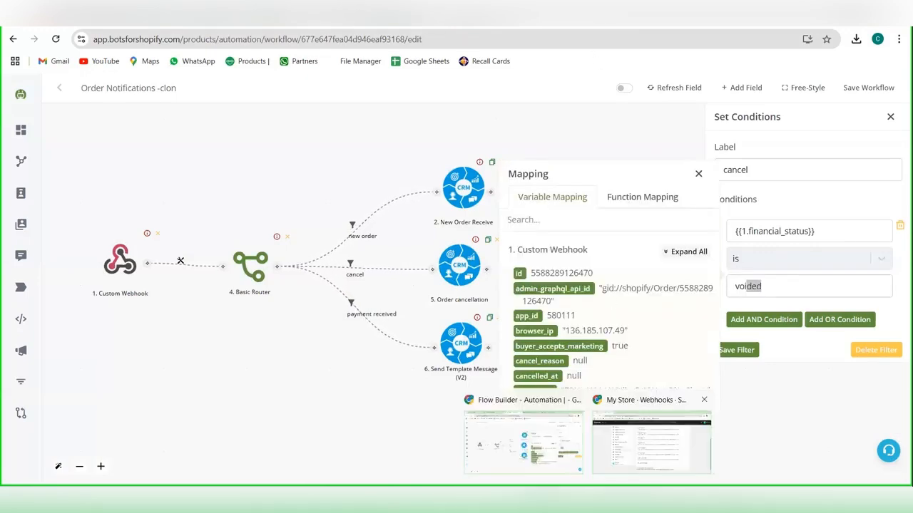
pyautogui.click(652, 443)
pyautogui.rightClick(92, 16)
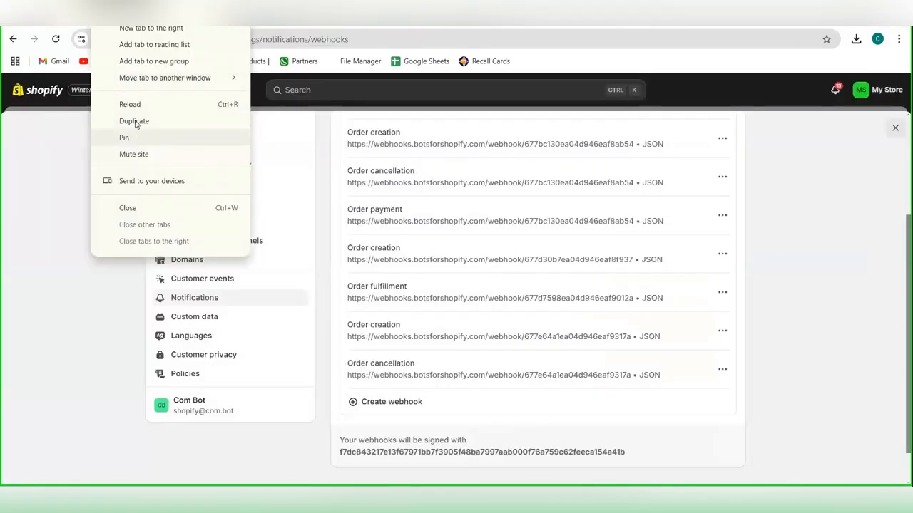
pyautogui.click(136, 124)
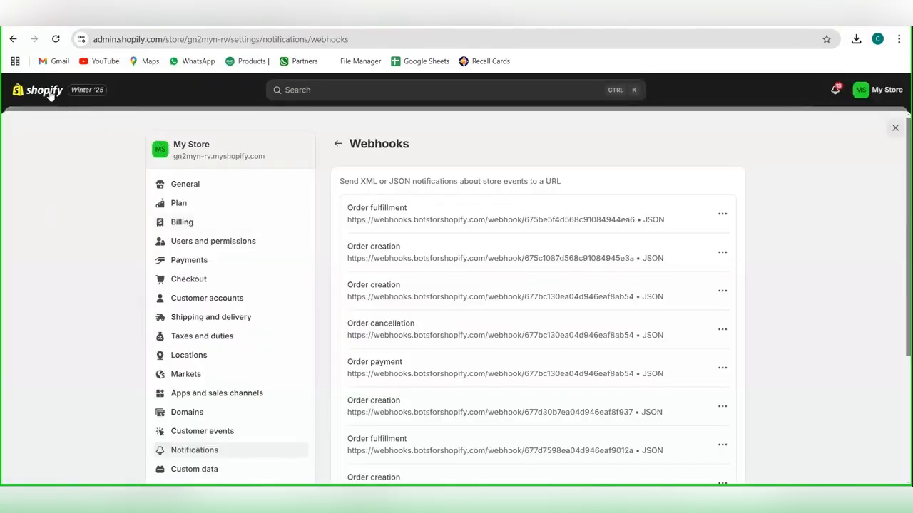
pyautogui.click(49, 95)
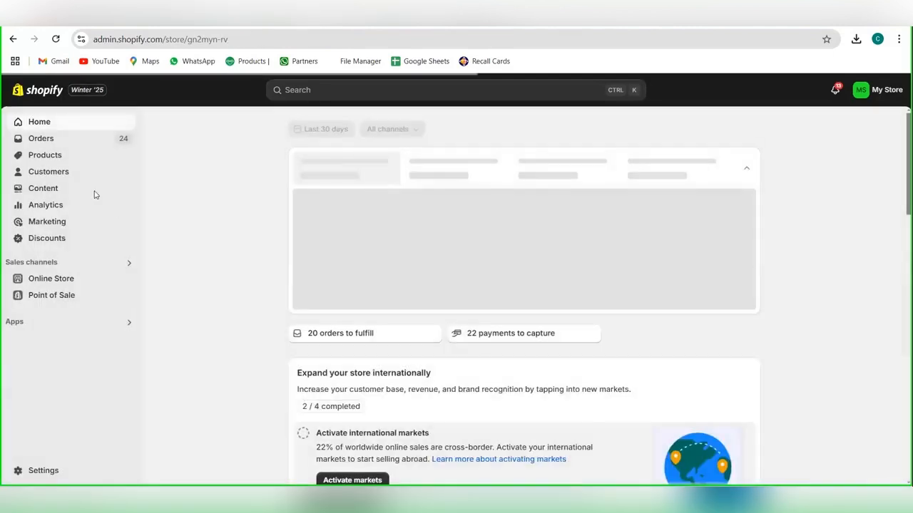
pyautogui.click(52, 140)
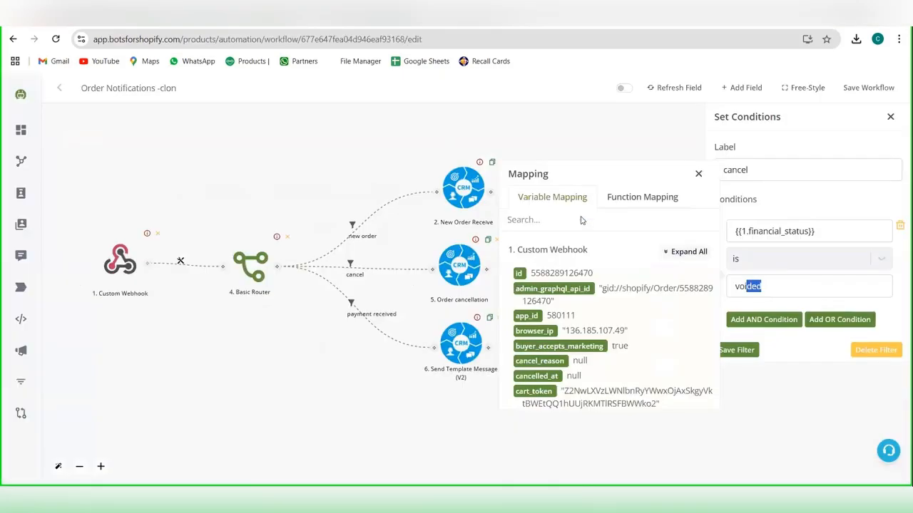
# Step: Check the webhook's financial_status field for the "cancel" branch in the flow builder and save the filter
pyautogui.click(767, 287)
pyautogui.scroll(-8, 651, 336)
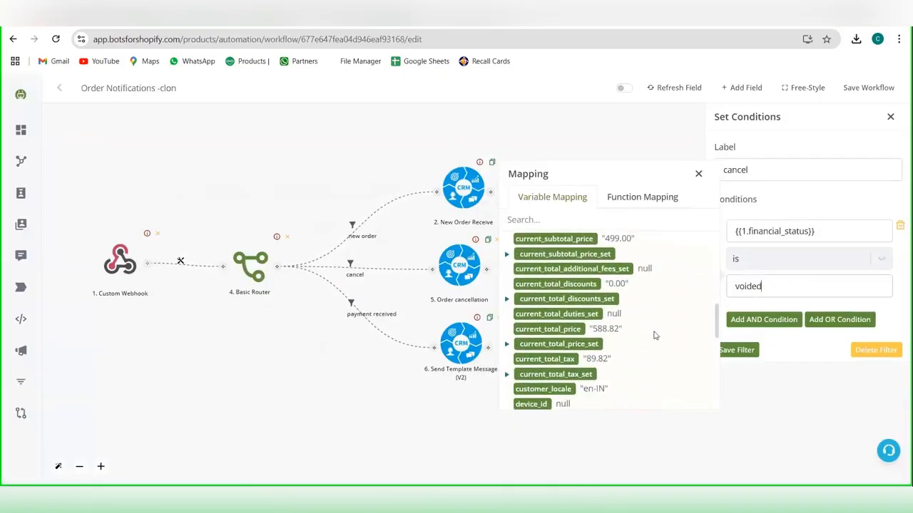
pyautogui.scroll(-6, 654, 336)
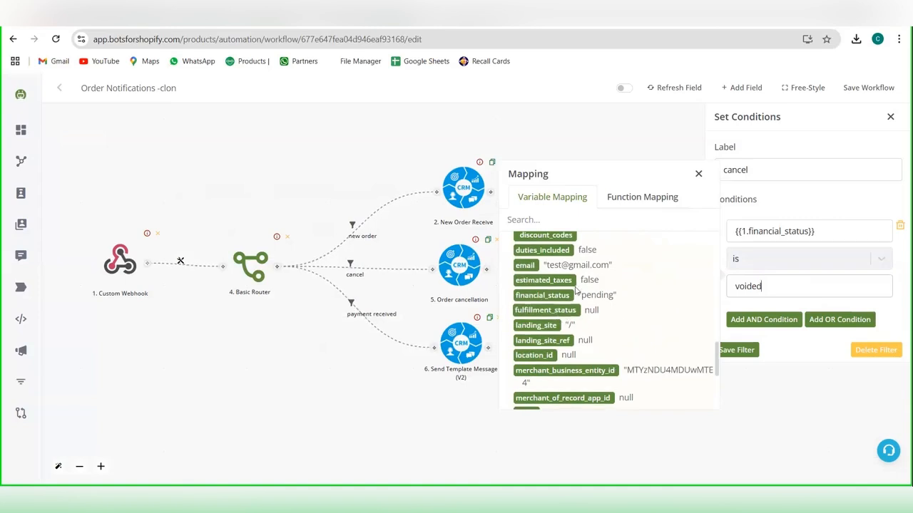
pyautogui.click(738, 350)
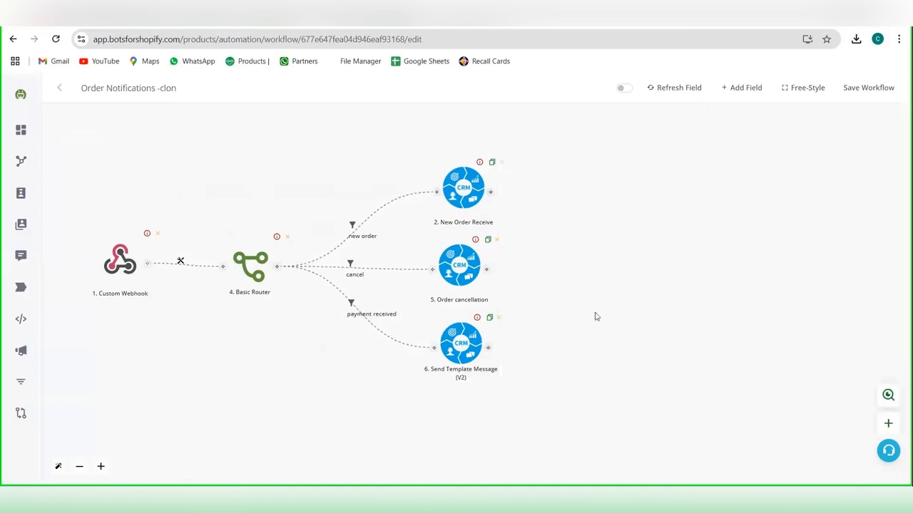
# Step: Review the Order cancellation action's template and variable settings, and open the conditions of the "payment received" branch
pyautogui.click(457, 264)
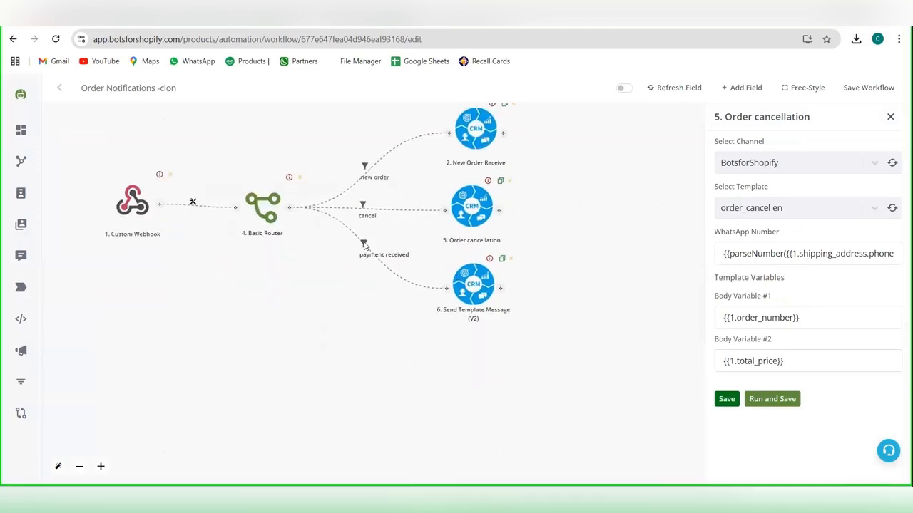
pyautogui.click(365, 246)
pyautogui.click(385, 255)
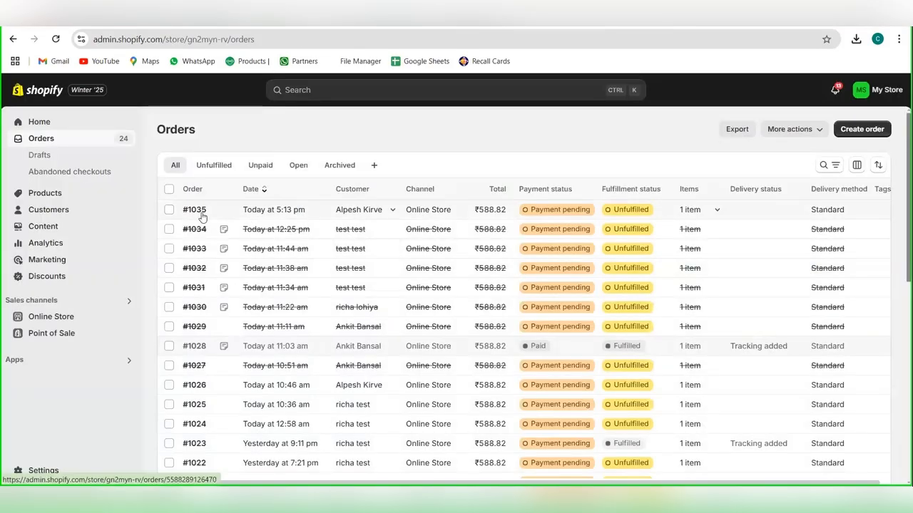
# Step: Examine the Black T-shirt order's additional actions and payment section in Shopify, and open the workflow's Send Template Message (V2) action
pyautogui.click(200, 213)
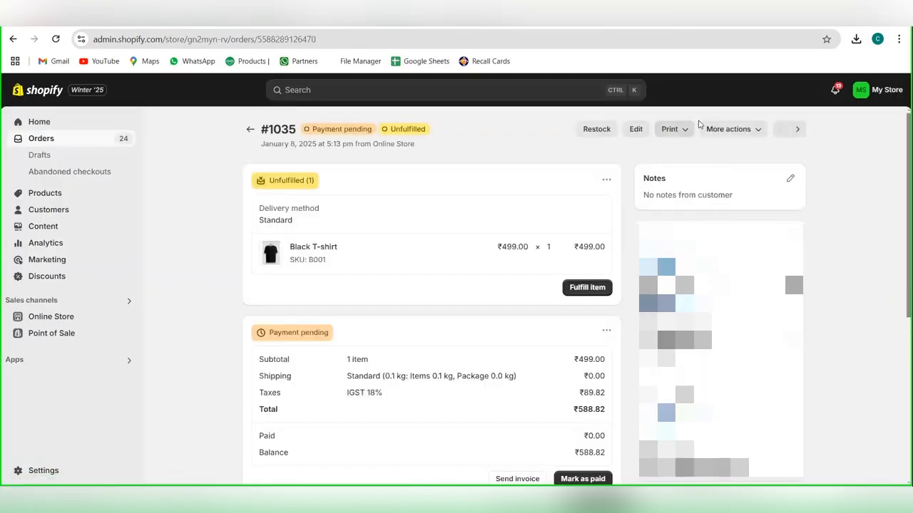
pyautogui.click(726, 129)
pyautogui.click(619, 270)
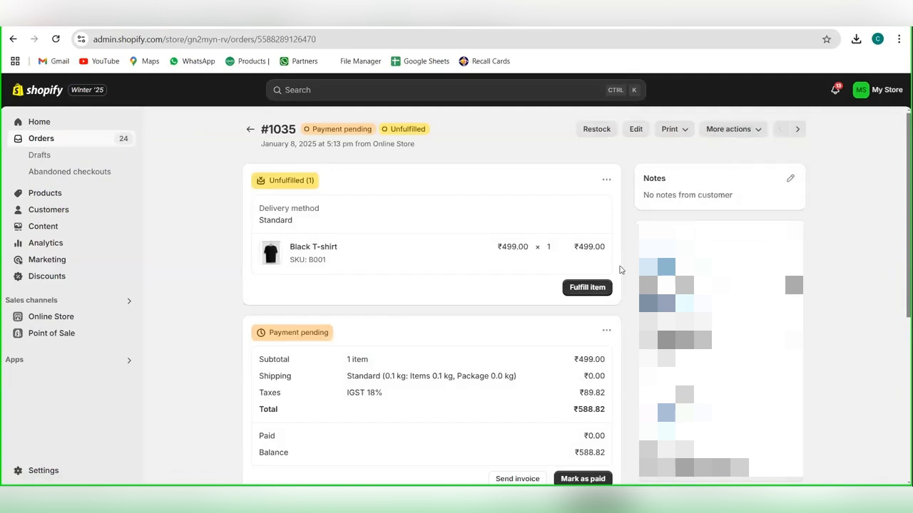
pyautogui.scroll(-3, 620, 270)
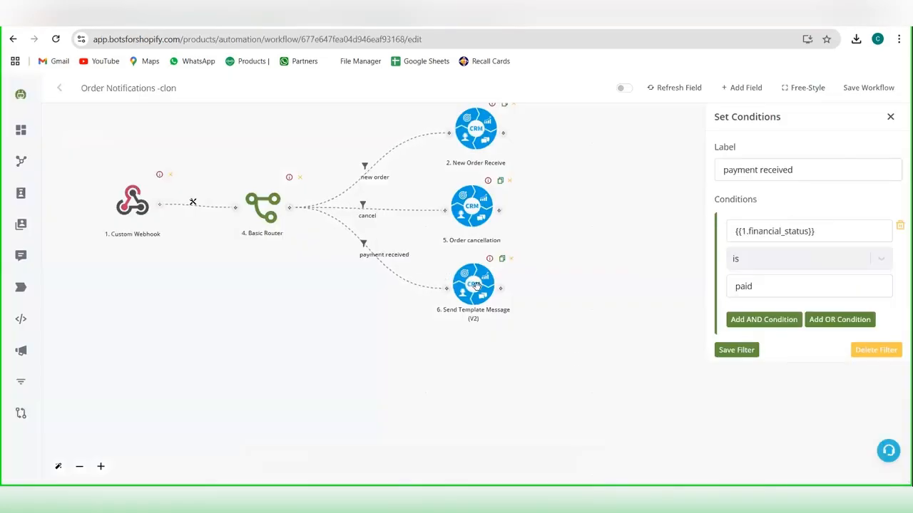
pyautogui.click(474, 285)
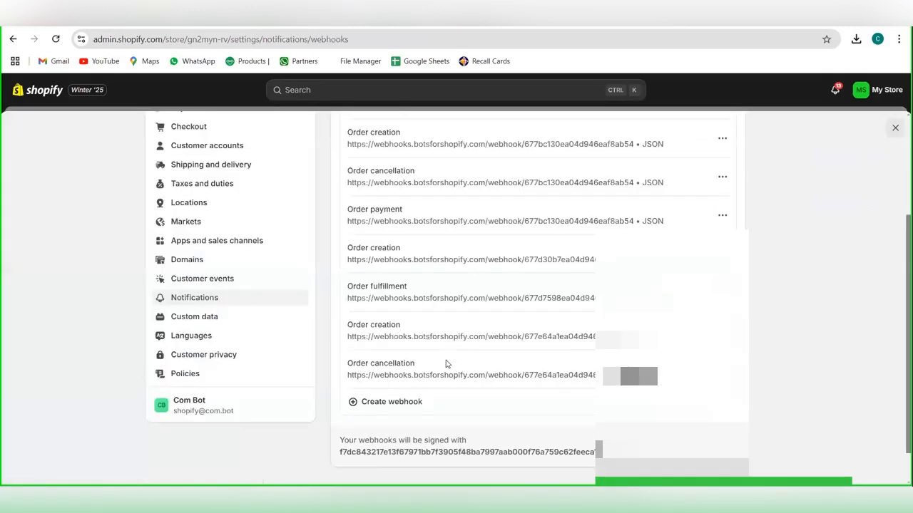
# Step: Create a new webhook in the Shopify notification settings and choose Order payment as its event
pyautogui.scroll(-1, 445, 364)
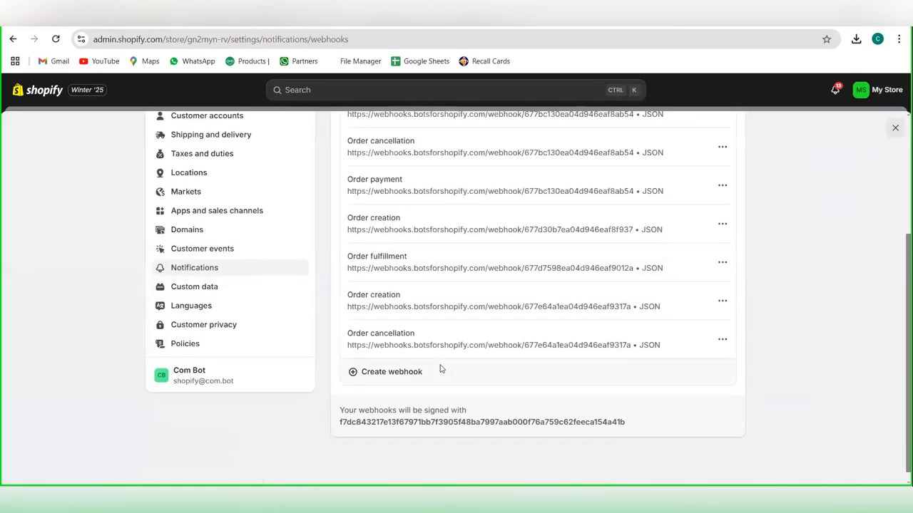
pyautogui.click(441, 369)
pyautogui.click(367, 244)
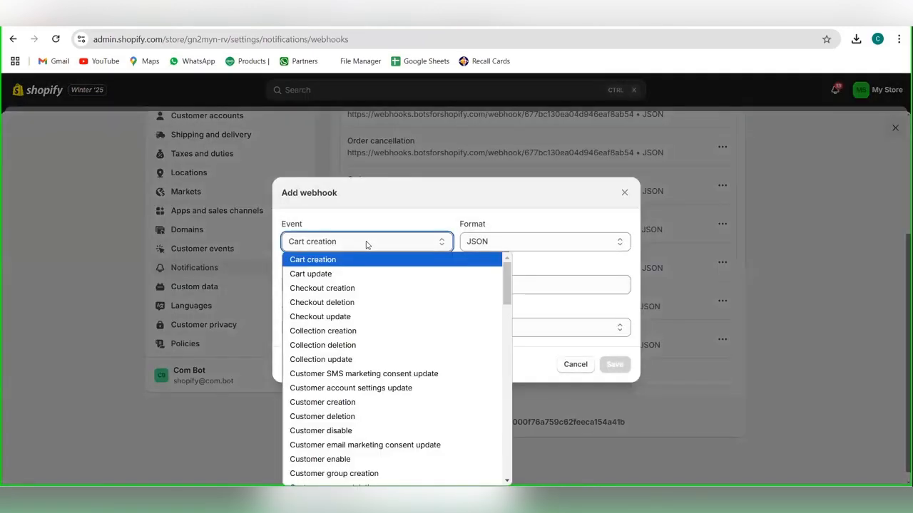
pyautogui.press('o')
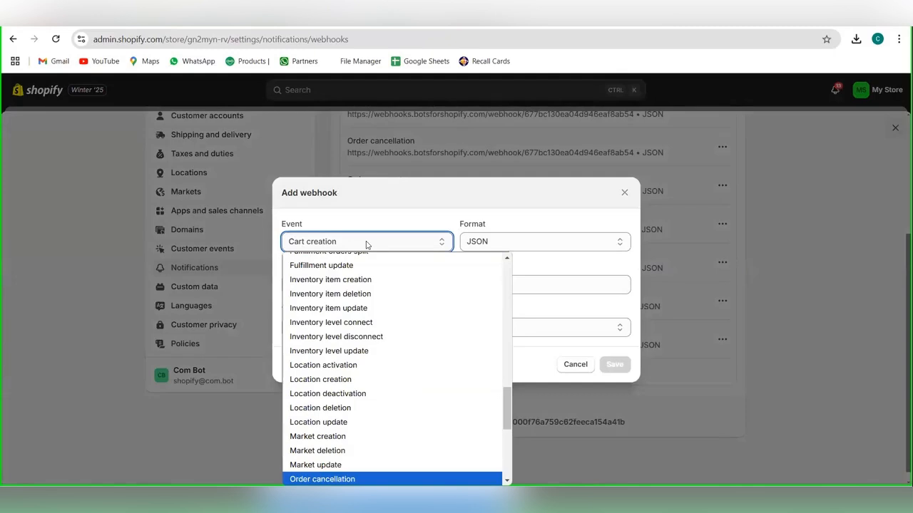
pyautogui.press('Down')
pyautogui.press('Down')
pyautogui.press('Down')
pyautogui.press('Down')
pyautogui.press('Down')
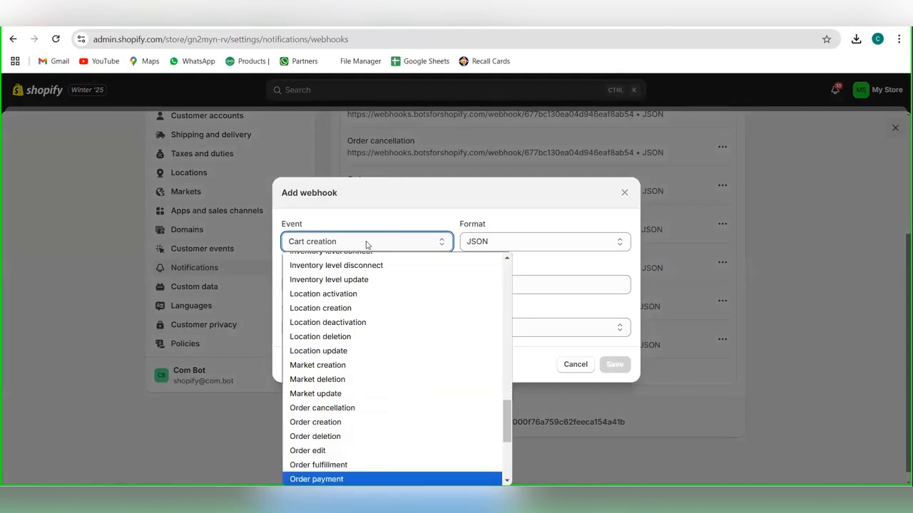
pyautogui.press('Return')
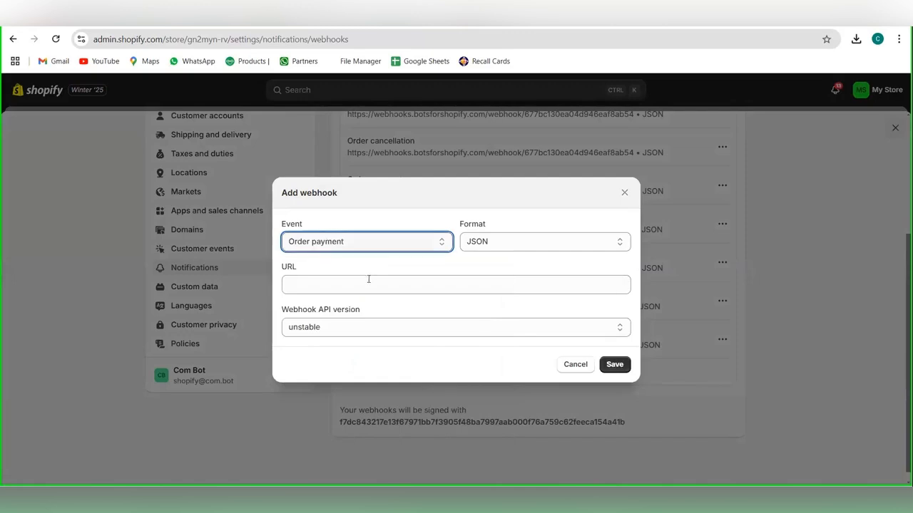
# Step: Paste the workflow's webhook URL, set the API version to 2025-04 (Release candidate), and save the Order payment webhook
pyautogui.click(369, 280)
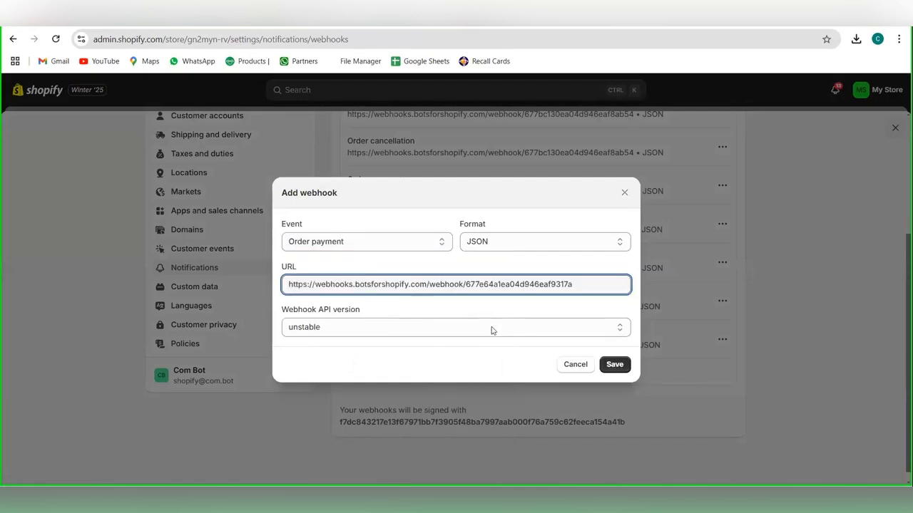
pyautogui.click(560, 332)
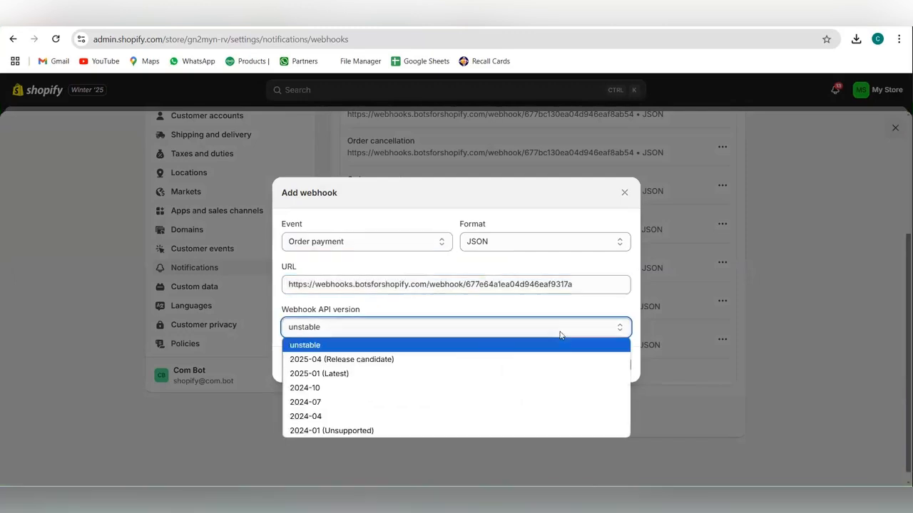
pyautogui.click(448, 359)
pyautogui.click(618, 369)
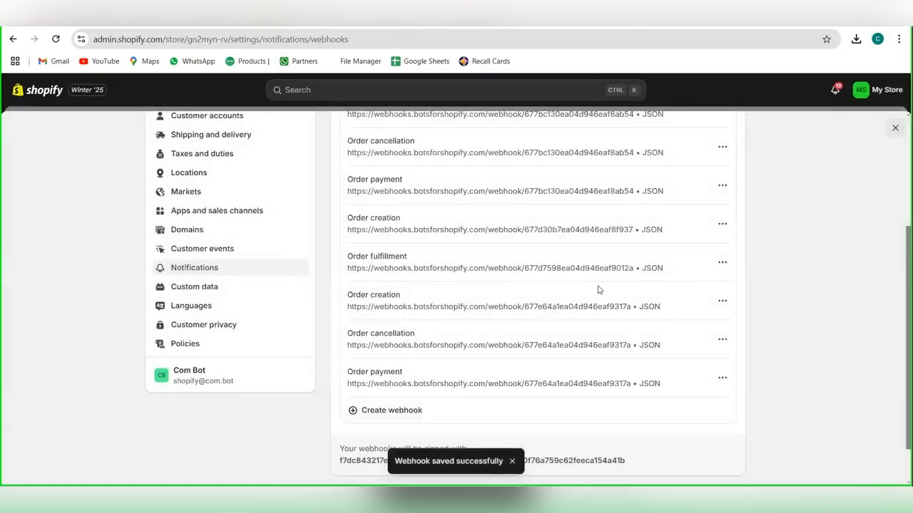
pyautogui.scroll(-1, 513, 228)
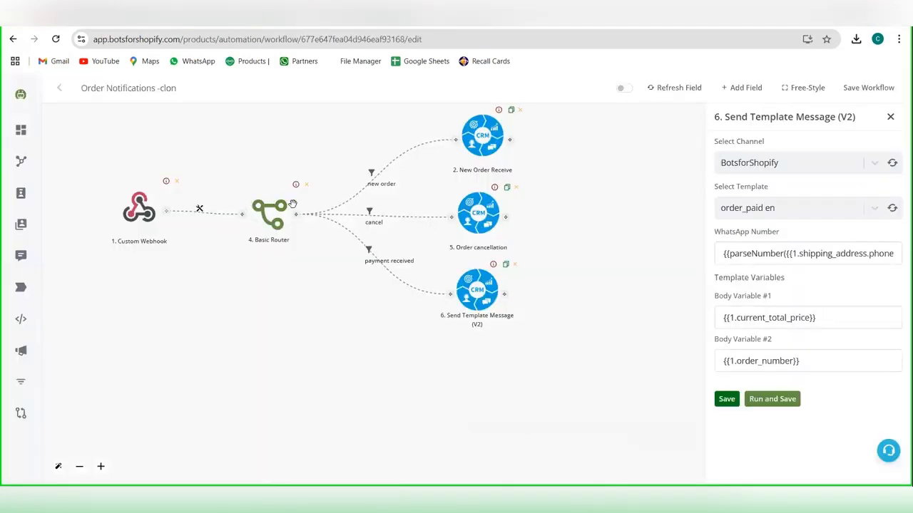
# Step: Review the workflow's Custom Webhook and the Send Template Message (V2) settings of the "payment received" branch
pyautogui.click(139, 208)
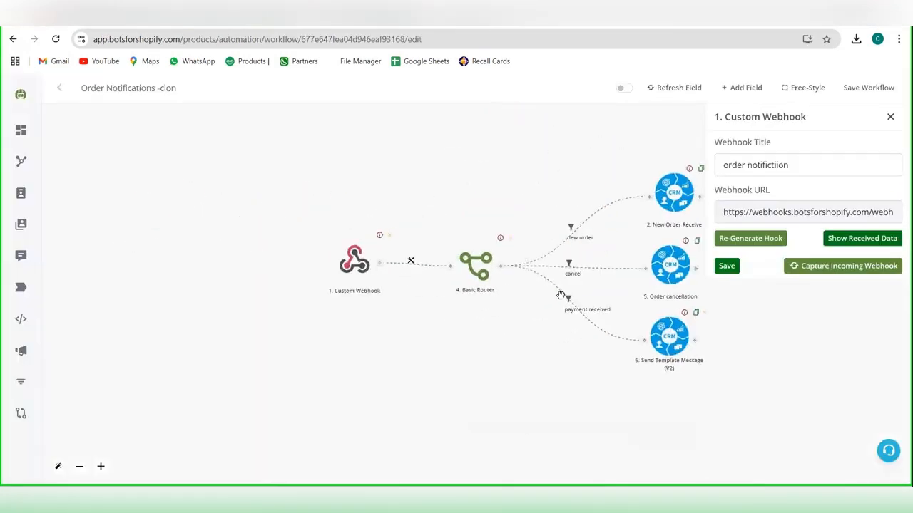
pyautogui.moveTo(573, 378); pyautogui.dragTo(398, 361)
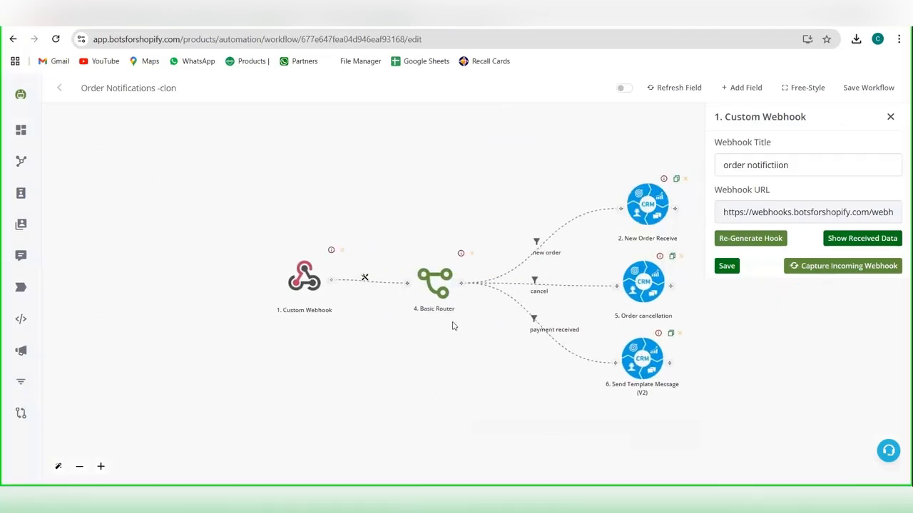
pyautogui.click(638, 355)
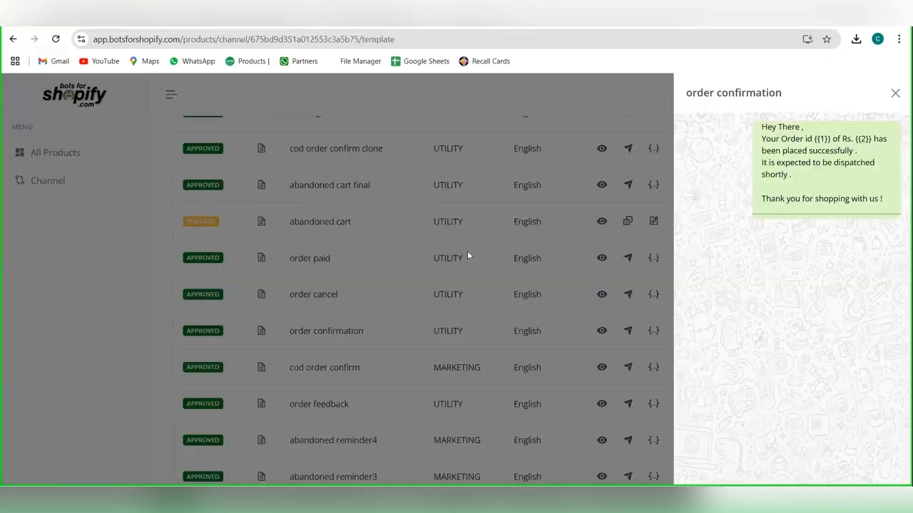
# Step: Preview the "order paid" template in the channel's template list and check its payment amount and order id variables
pyautogui.click(589, 271)
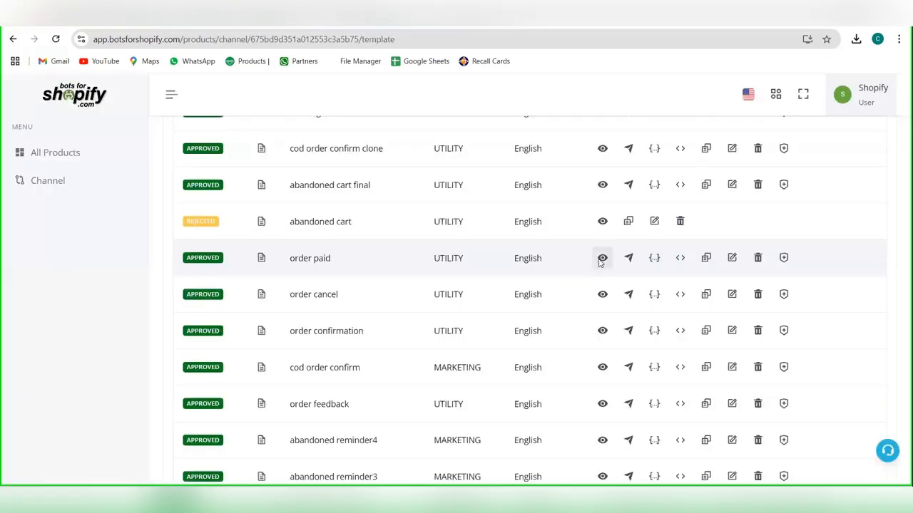
pyautogui.click(601, 258)
pyautogui.moveTo(761, 127); pyautogui.dragTo(888, 151)
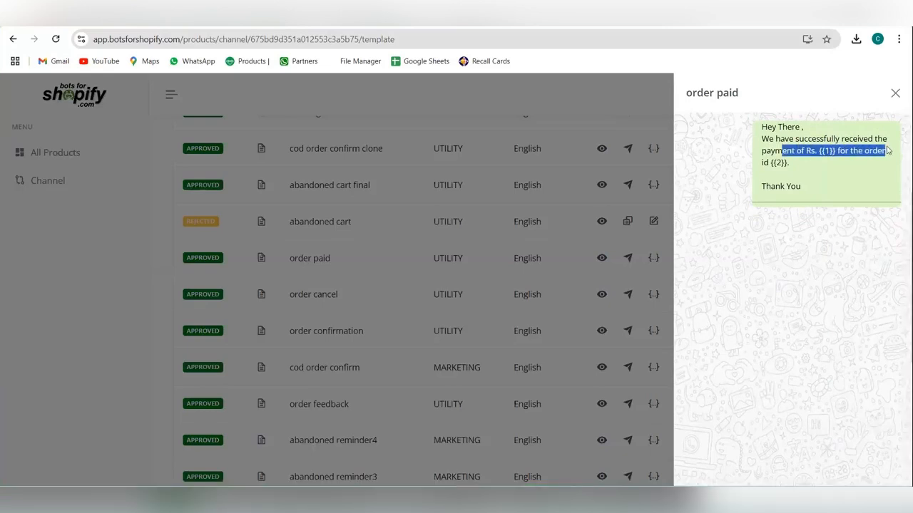
pyautogui.click(824, 164)
pyautogui.moveTo(811, 151); pyautogui.dragTo(835, 152)
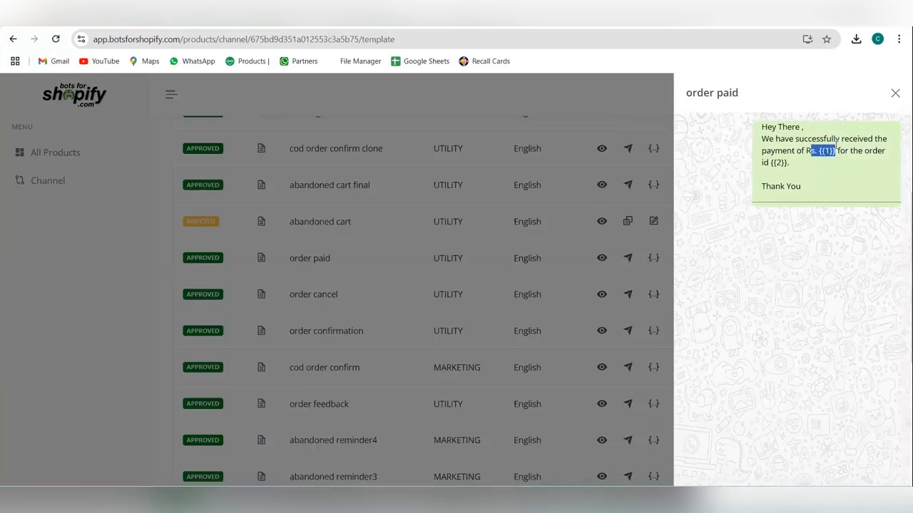
pyautogui.click(783, 163)
pyautogui.doubleClick(780, 164)
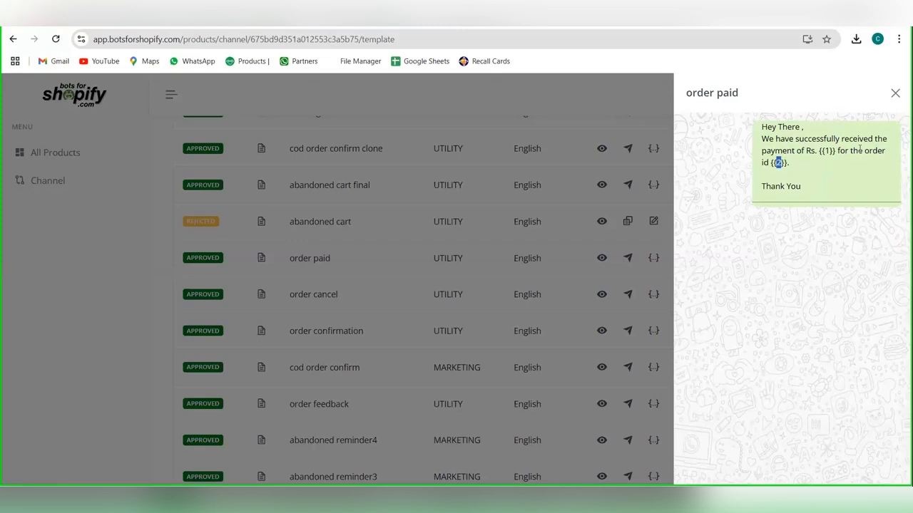
pyautogui.click(895, 95)
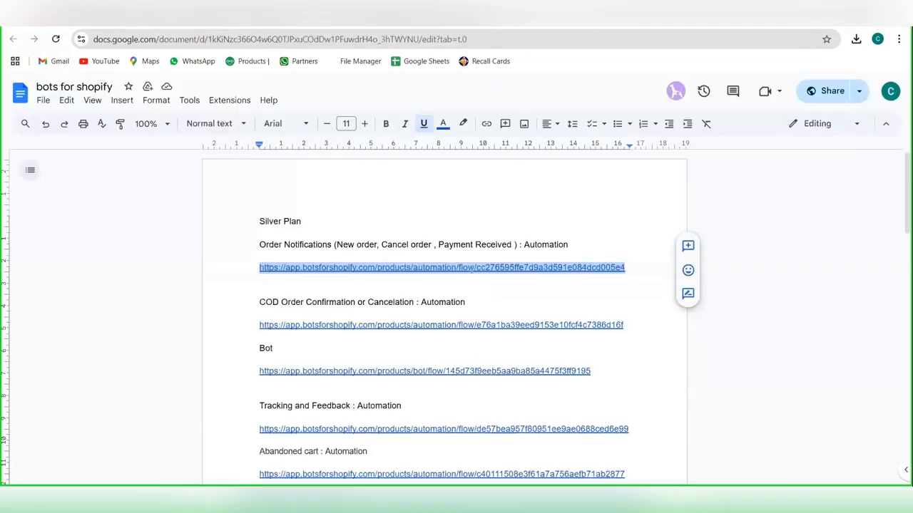
# Step: Copy the COD Order Confirmation or Cancelation automation link from the Google Doc, open it, and clone the COD Confirmation workflow
pyautogui.scroll(-1, 548, 278)
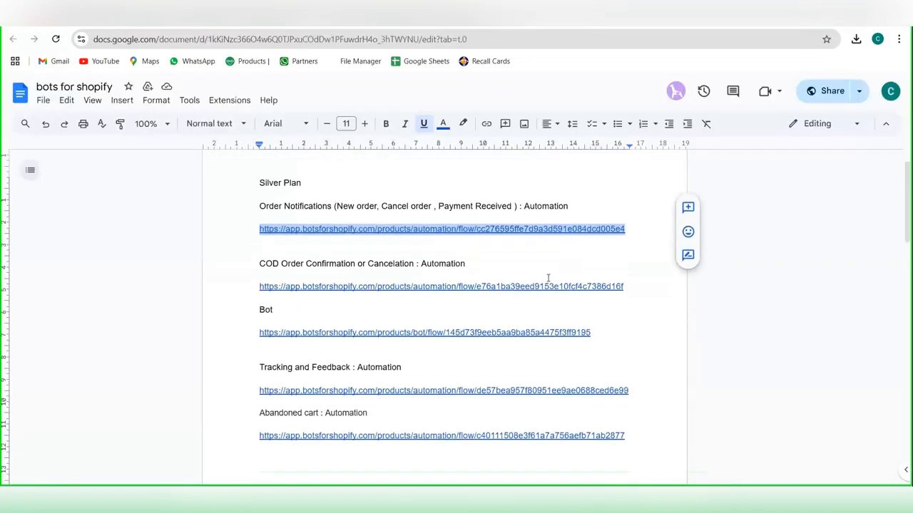
pyautogui.click(625, 286)
pyautogui.keyDown('shift'); pyautogui.click(258, 286); pyautogui.keyUp('shift')
pyautogui.hotkey('ctrl', 'c')
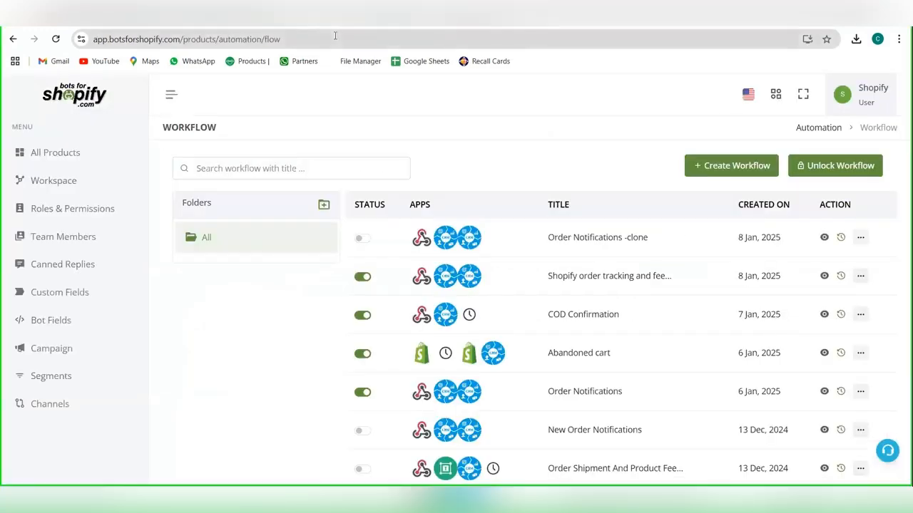
pyautogui.click(335, 40)
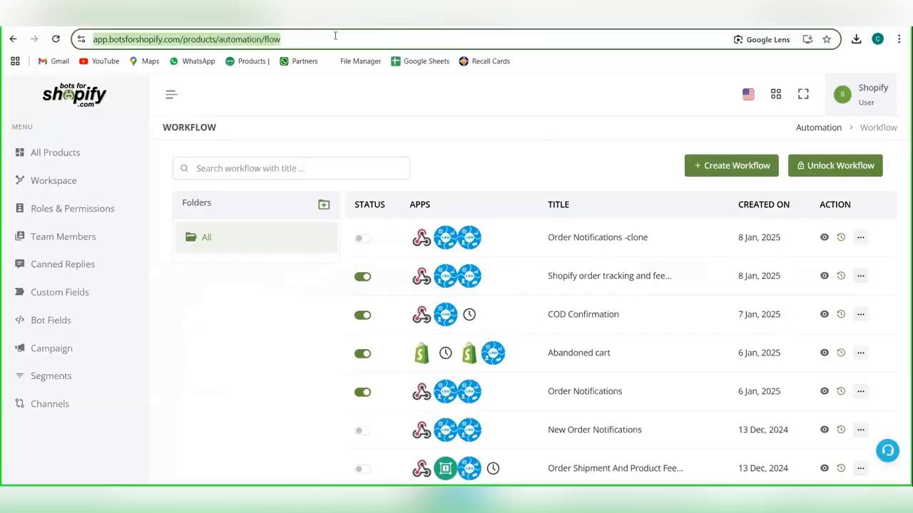
pyautogui.hotkey('ctrl', 'v')
pyautogui.press('Return')
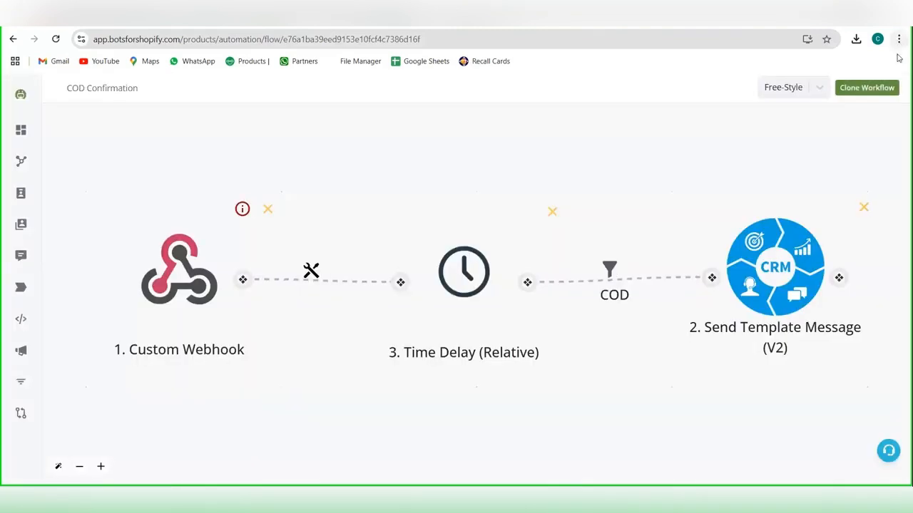
pyautogui.click(874, 89)
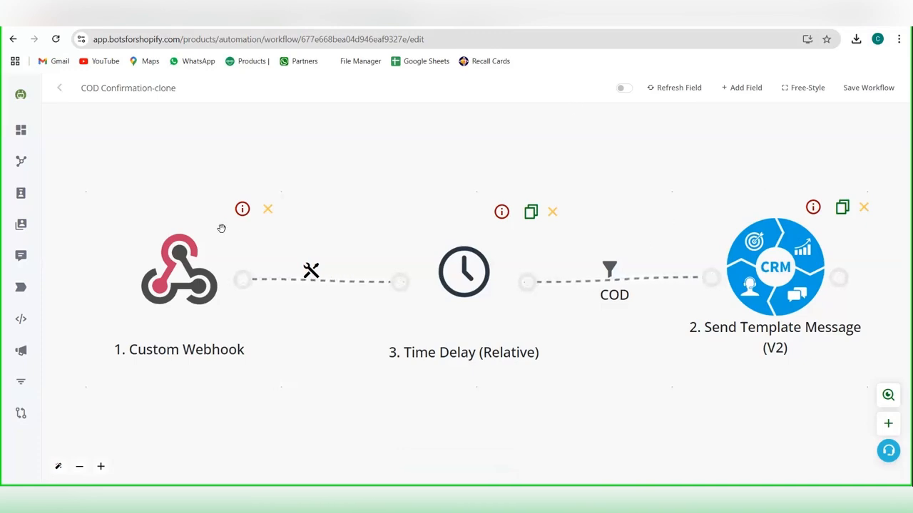
# Step: Title the cloned workflow's Custom Webhook "cod con", generate its hook, and copy the webhook URL
pyautogui.click(185, 267)
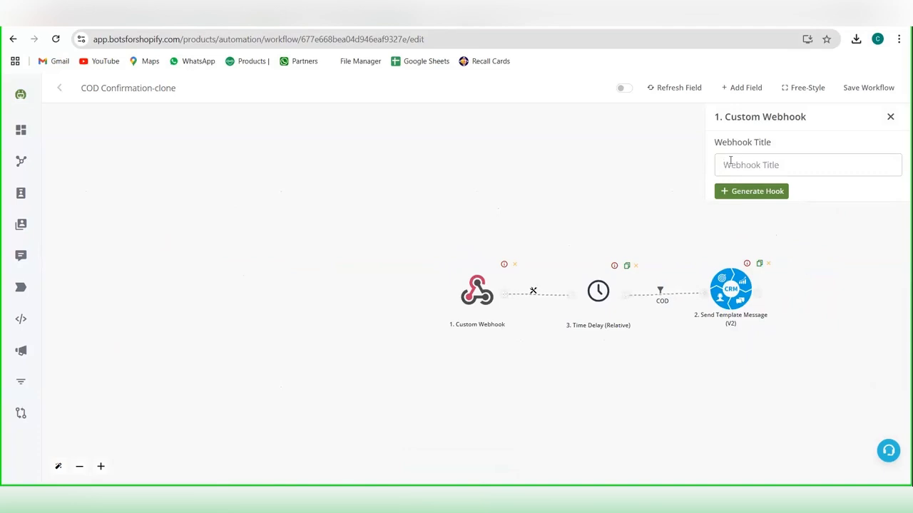
pyautogui.click(731, 161)
pyautogui.write('cod con')
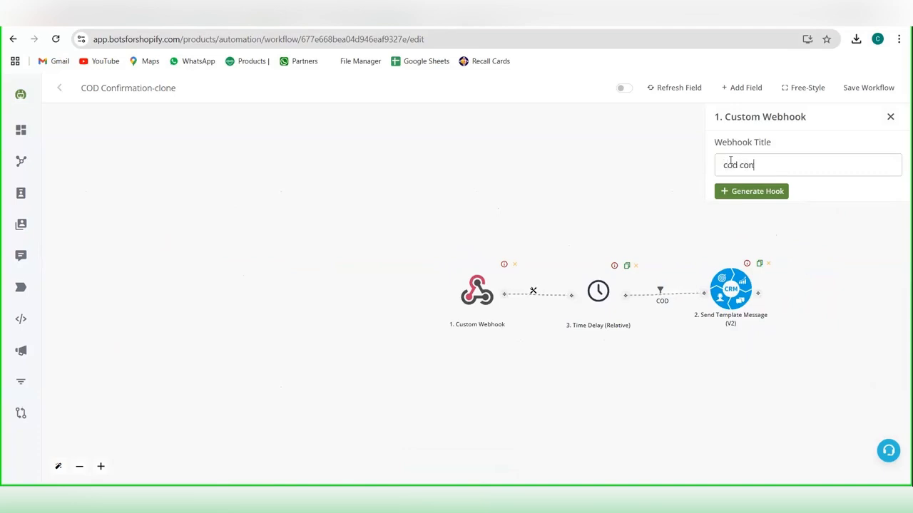
pyautogui.click(739, 198)
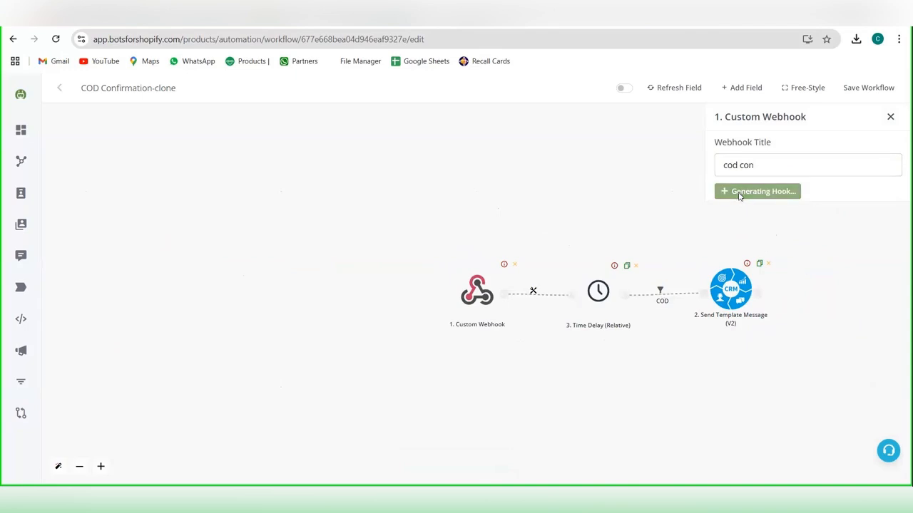
pyautogui.click(749, 211)
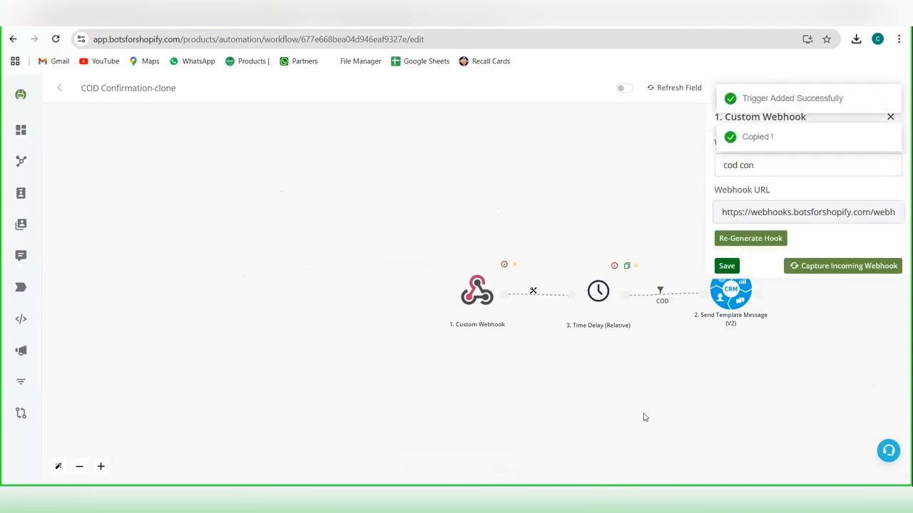
# Step: Switch to the Shopify admin, create a new webhook, and choose Order creation as its event
pyautogui.moveTo(588, 499)
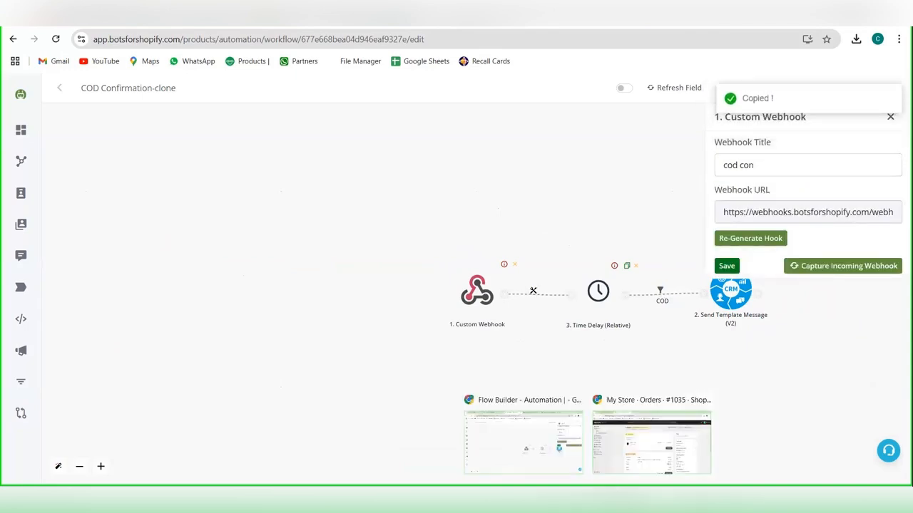
pyautogui.click(625, 450)
pyautogui.click(428, 396)
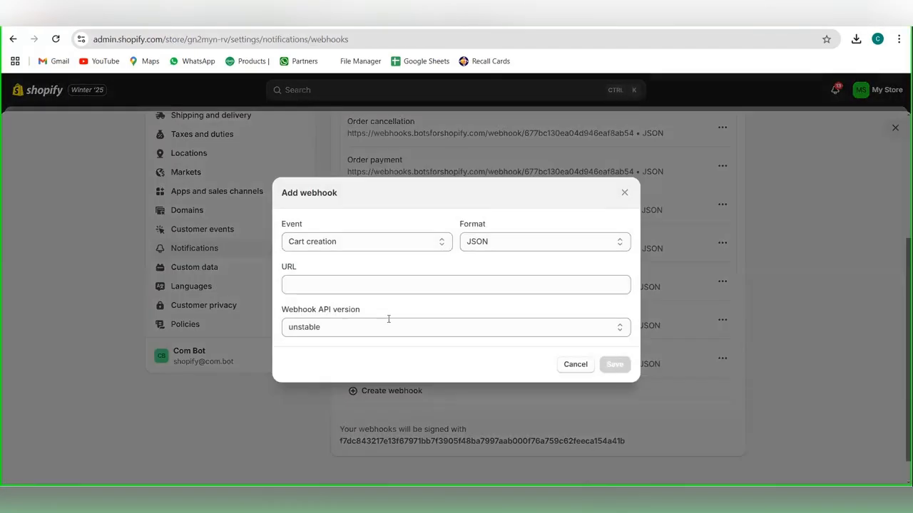
pyautogui.click(359, 248)
pyautogui.press('o')
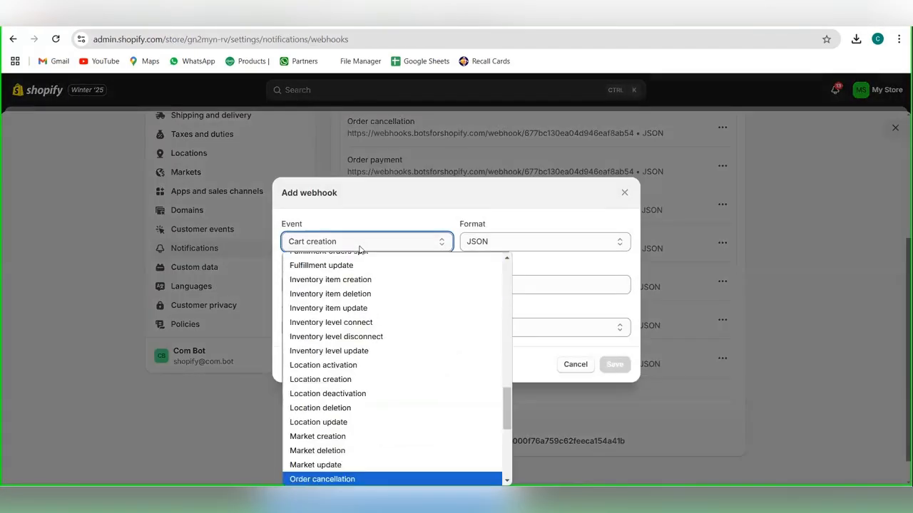
pyautogui.press('Down')
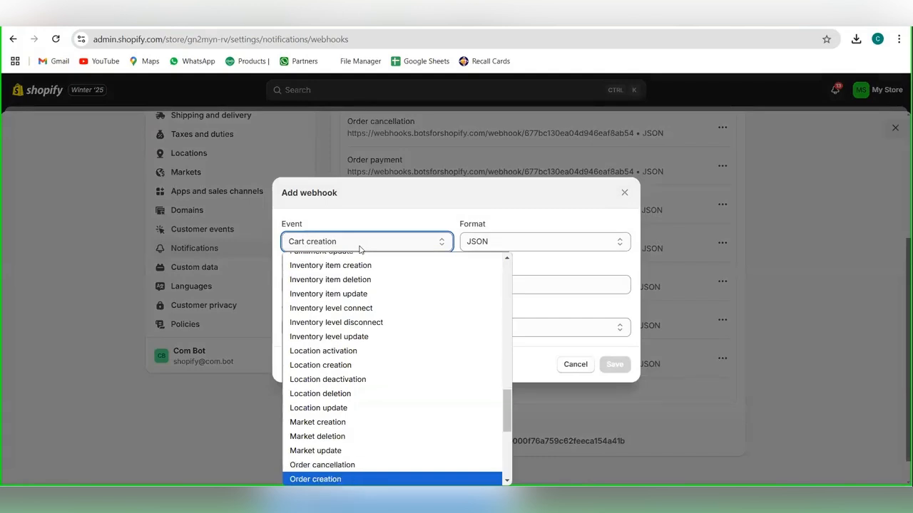
pyautogui.press('Down')
pyautogui.press('Up')
pyautogui.press('Return')
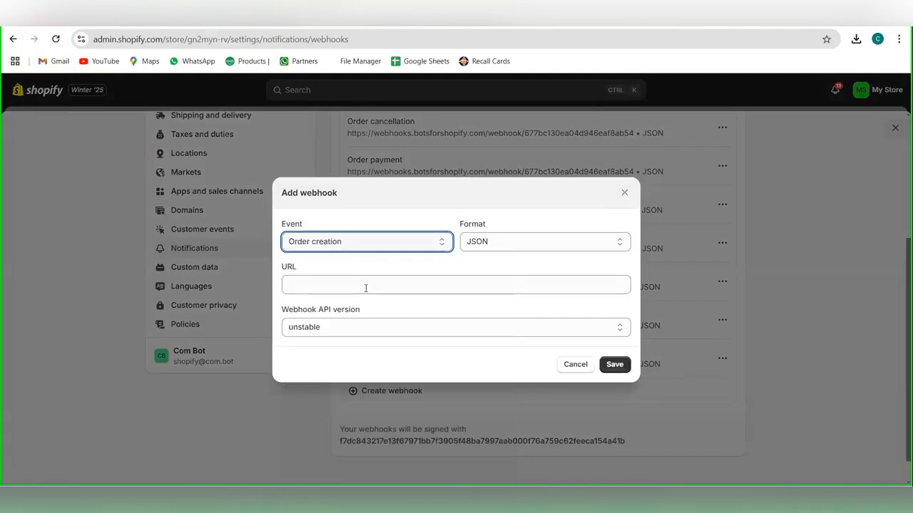
# Step: Paste the copied webhook URL, set the API version to 2025-04 (Release candidate), and save the Order creation webhook
pyautogui.click(365, 288)
pyautogui.hotkey('ctrl', 'v')
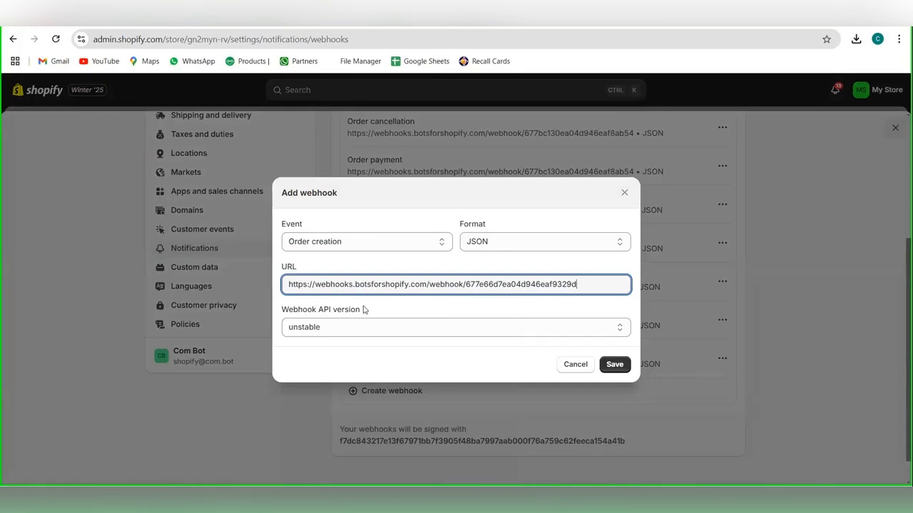
pyautogui.click(366, 329)
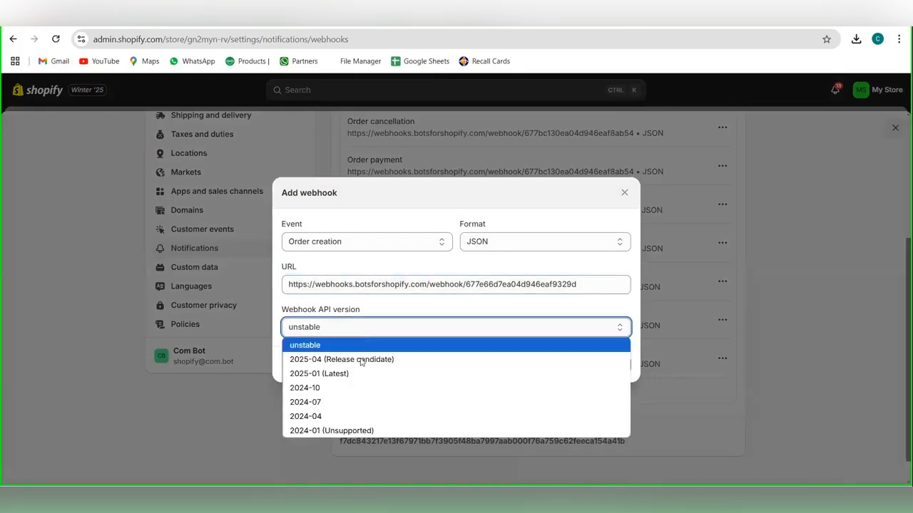
pyautogui.click(361, 361)
pyautogui.click(615, 365)
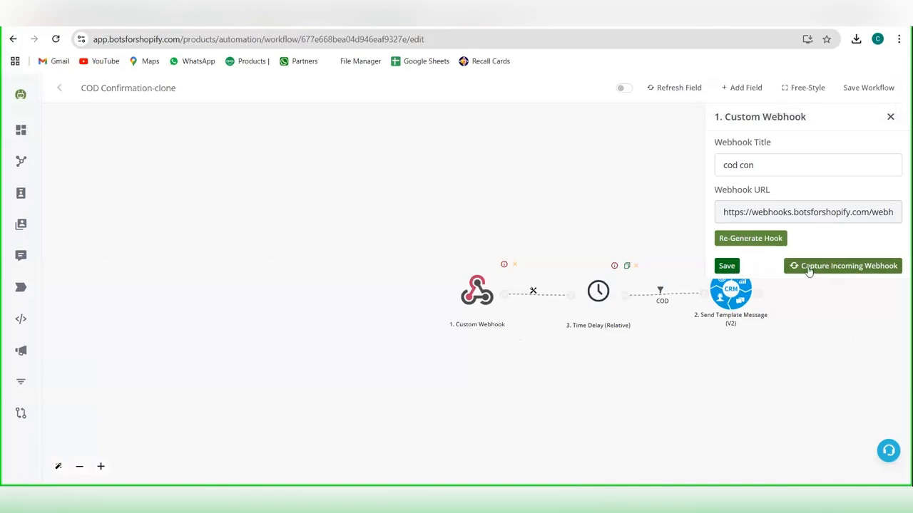
# Step: Start capturing the incoming webhook data for the "cod con" webhook in the flow builder
pyautogui.click(809, 269)
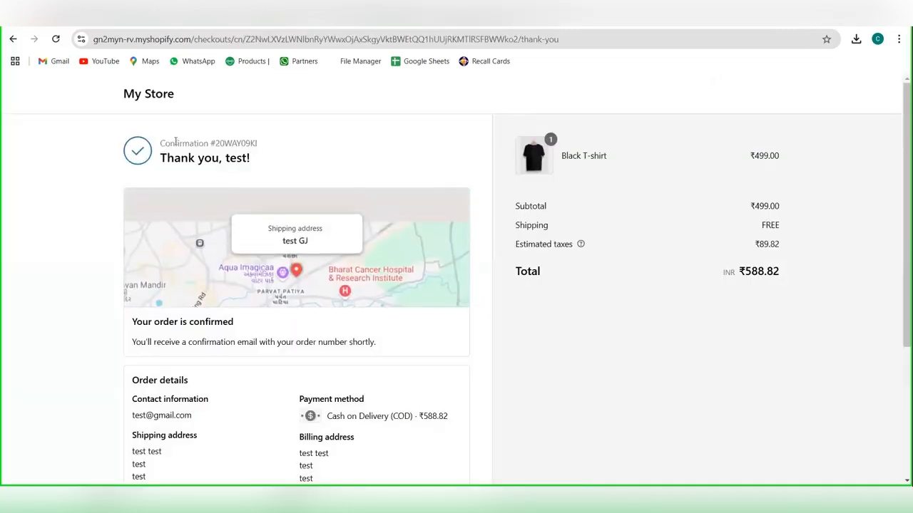
# Step: Place a test order for the White Shirt in the store to send order data to the webhook
pyautogui.click(149, 95)
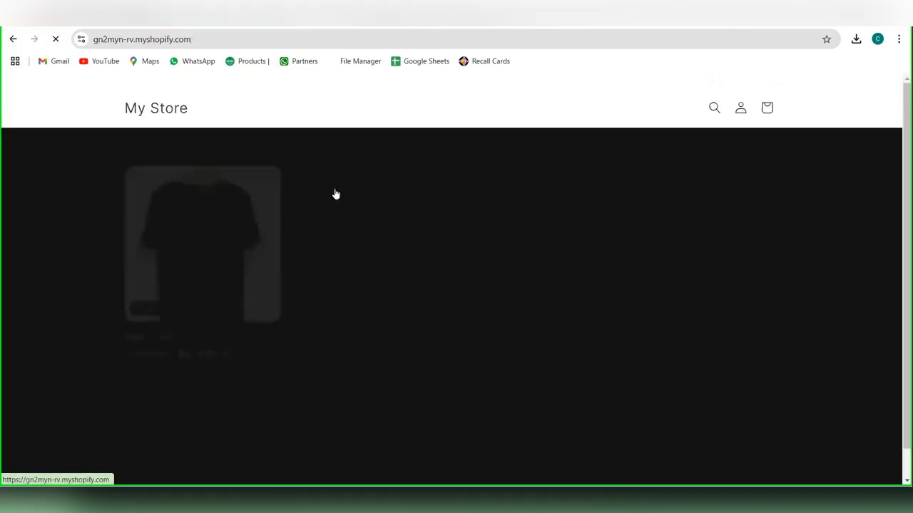
pyautogui.click(379, 251)
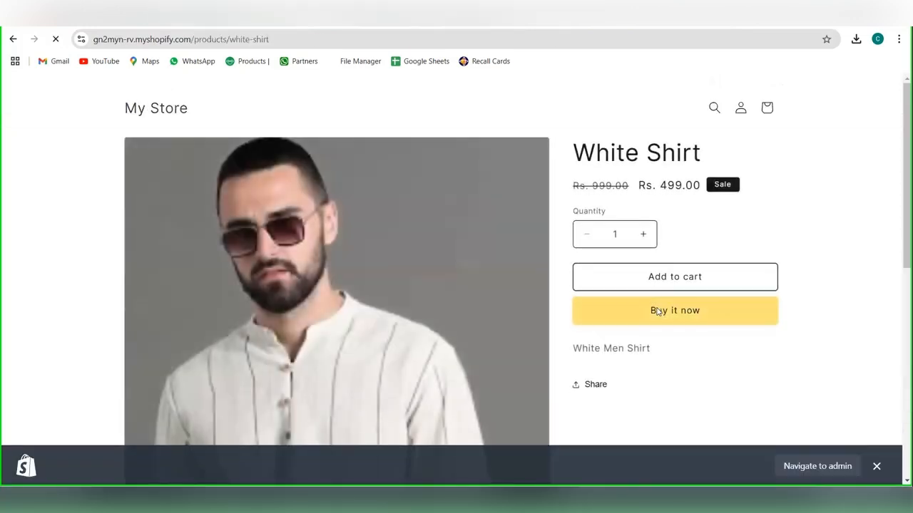
pyautogui.click(657, 312)
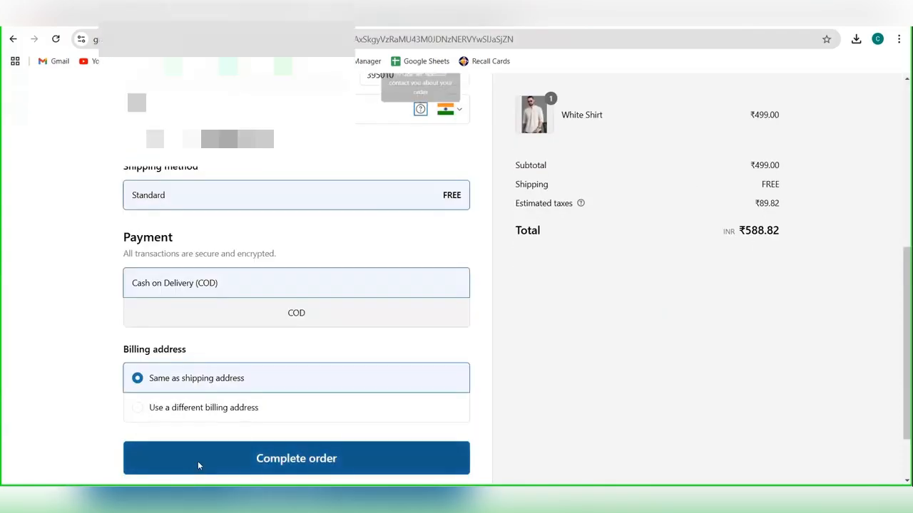
pyautogui.click(198, 462)
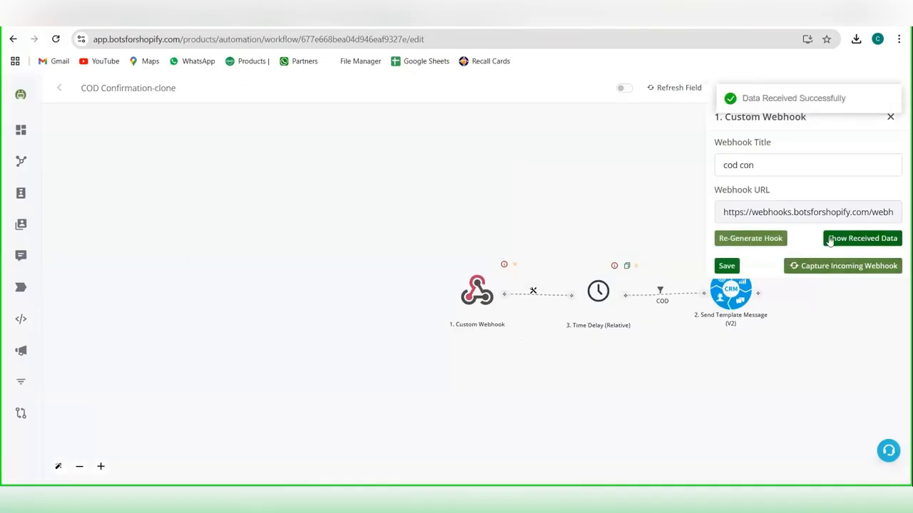
# Step: Show the order data received by the Custom Webhook, save the webhook, and spread out the workflow nodes
pyautogui.click(829, 239)
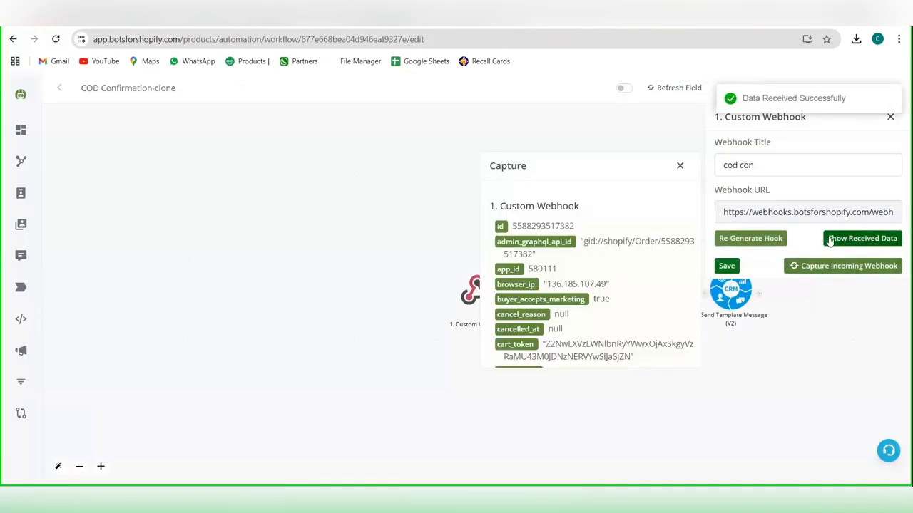
pyautogui.click(735, 266)
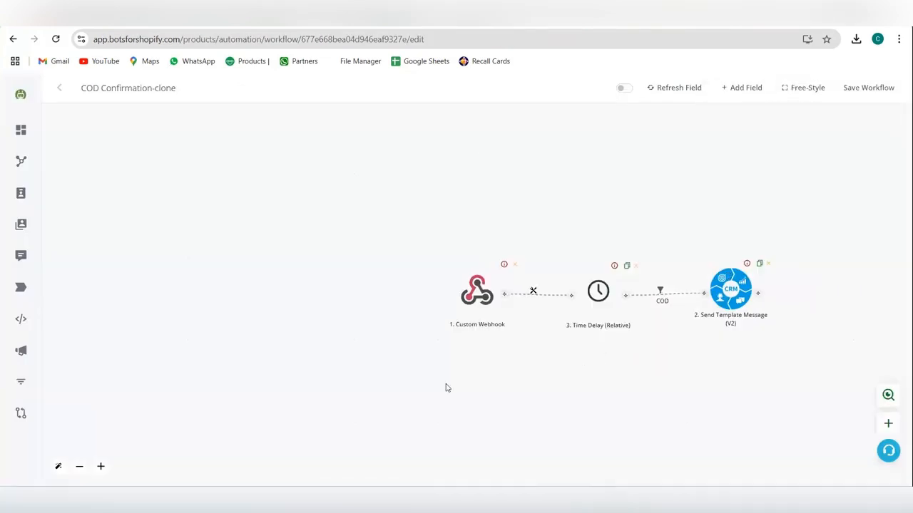
pyautogui.moveTo(579, 362); pyautogui.dragTo(448, 388)
pyautogui.moveTo(601, 313); pyautogui.dragTo(647, 306)
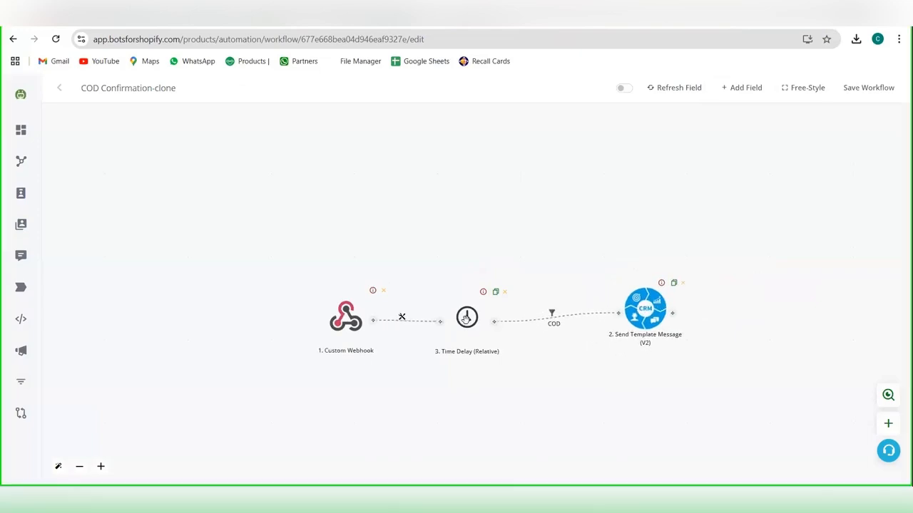
# Step: Set the relative Time Delay's period to 1 minute, save it, and move the Send Template Message node farther away
pyautogui.click(466, 318)
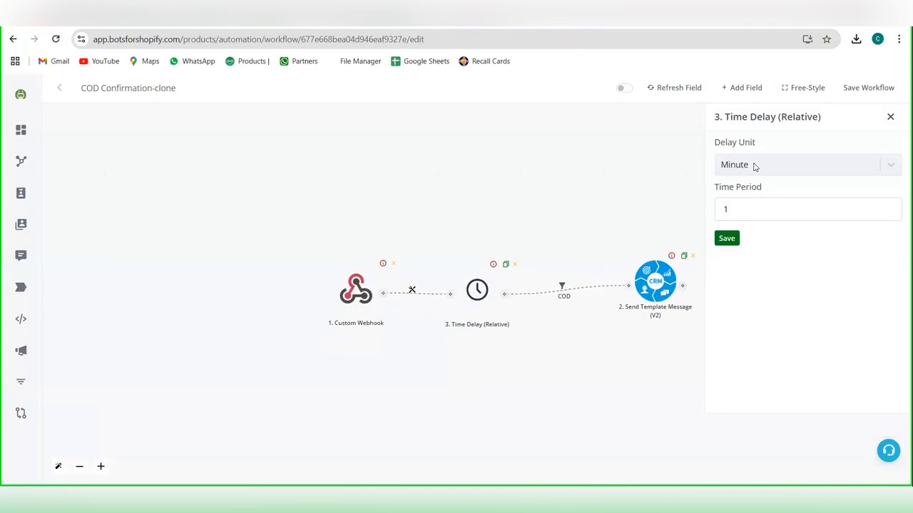
pyautogui.click(734, 212)
pyautogui.press('BackSpace')
pyautogui.write('5')
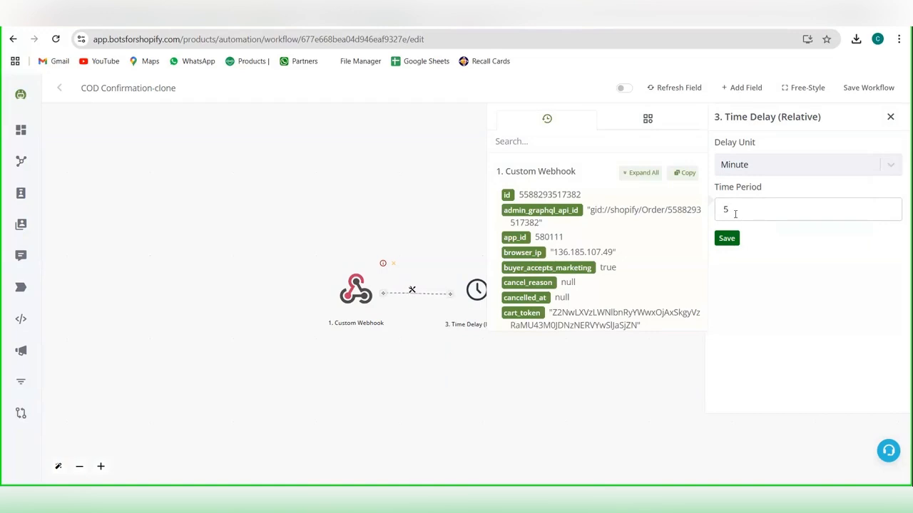
pyautogui.press('BackSpace')
pyautogui.write('1')
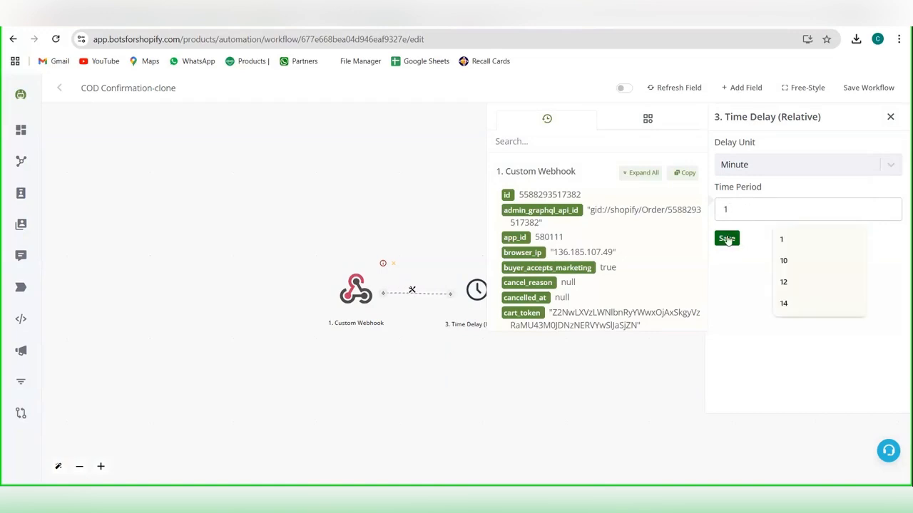
pyautogui.click(727, 238)
pyautogui.moveTo(665, 277); pyautogui.dragTo(706, 288)
pyautogui.click(584, 292)
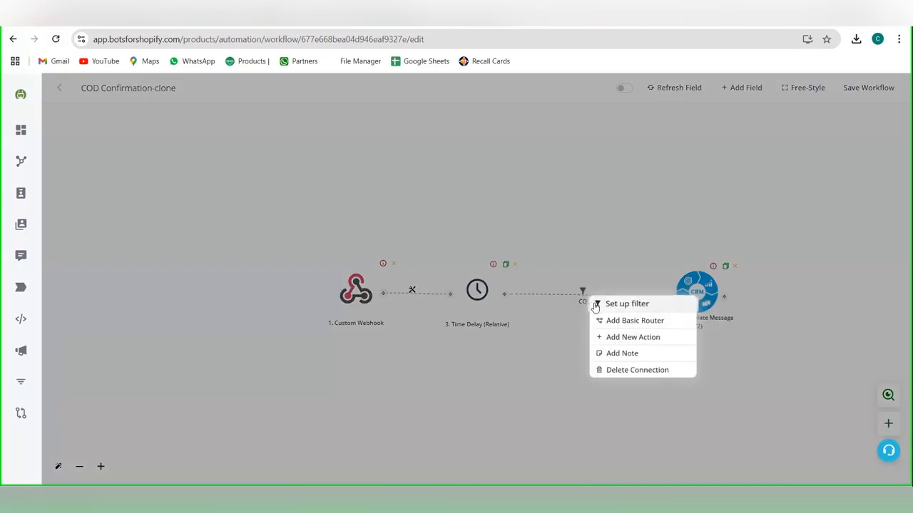
pyautogui.click(601, 303)
pyautogui.scroll(-1, 778, 237)
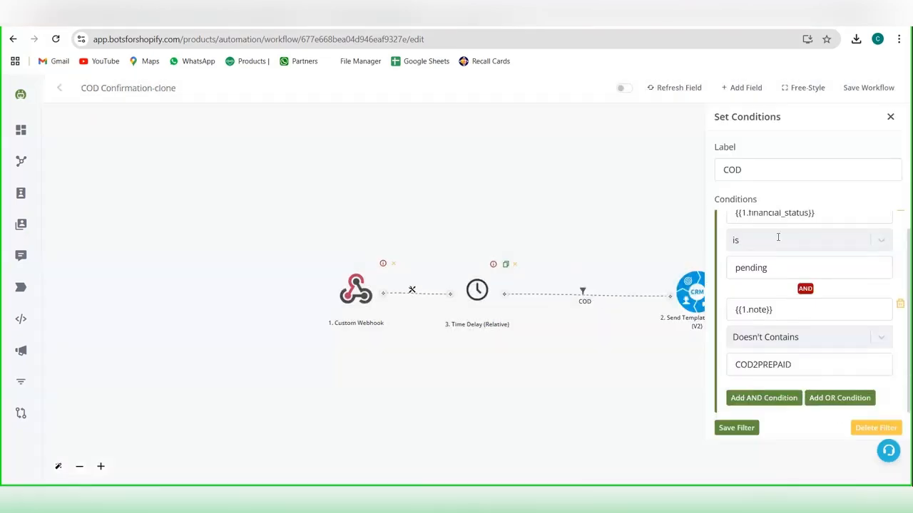
pyautogui.scroll(1, 777, 237)
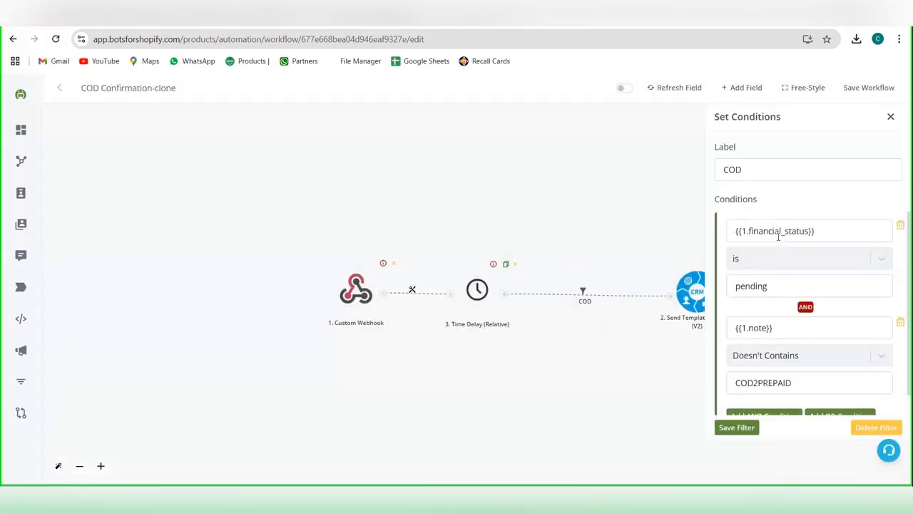
pyautogui.click(900, 323)
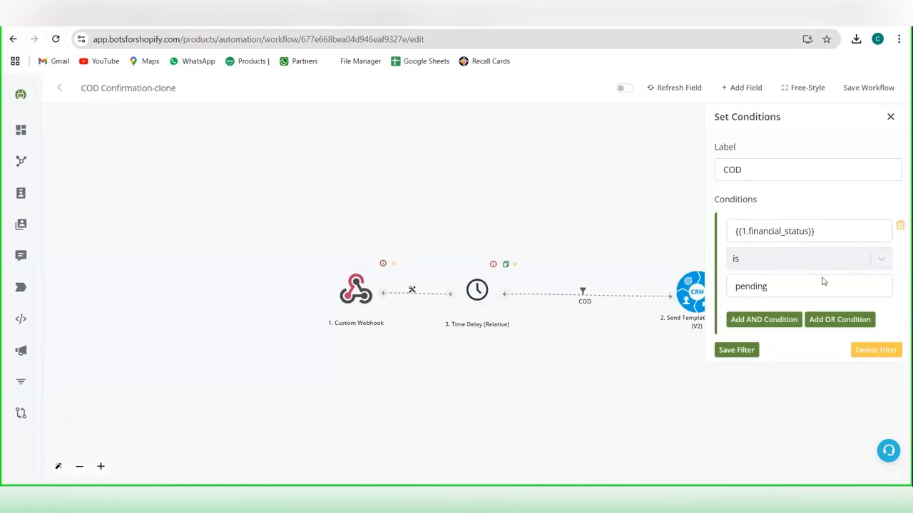
pyautogui.click(820, 231)
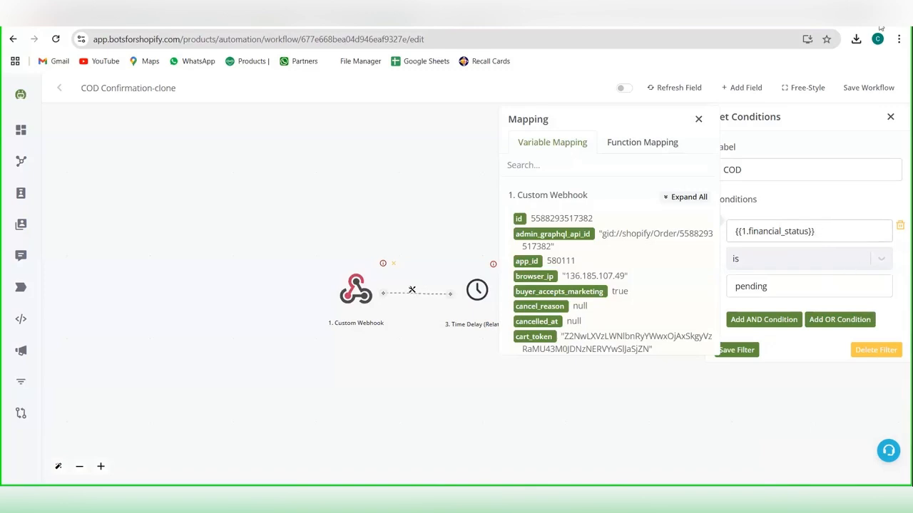
pyautogui.click(890, 118)
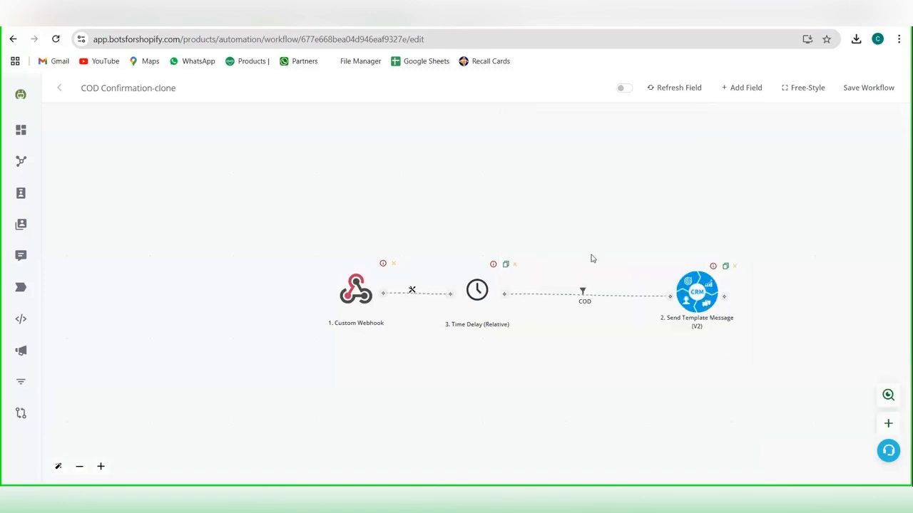
# Step: Reopen the COD filter, check its pending status and COD2PREPAID note conditions, and save the filter
pyautogui.click(582, 294)
pyautogui.click(628, 312)
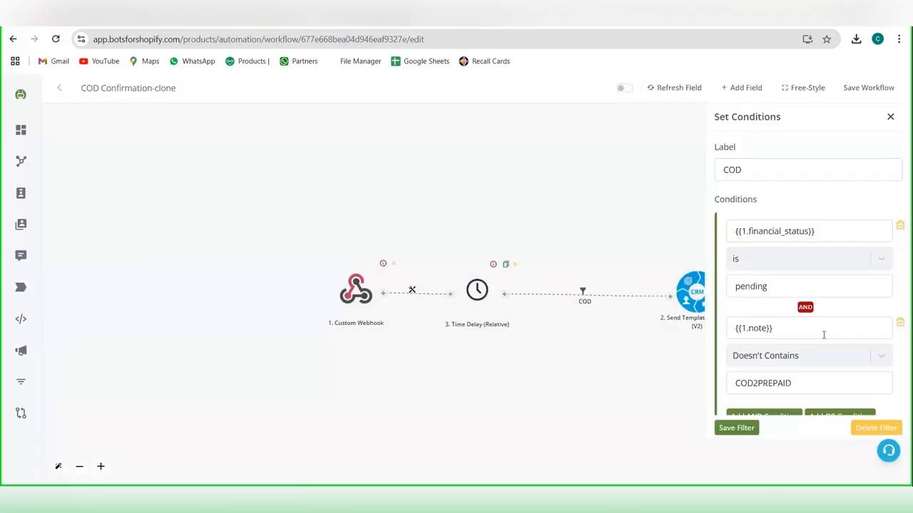
pyautogui.scroll(-1, 823, 334)
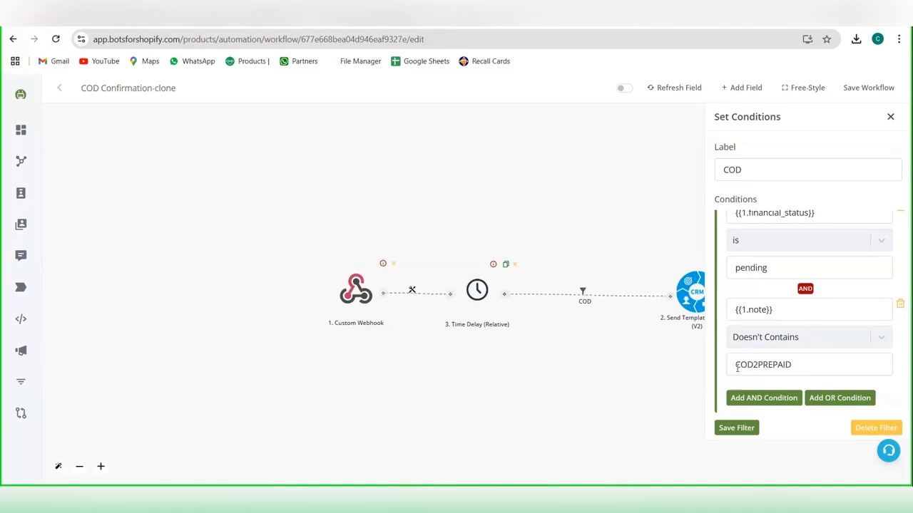
pyautogui.moveTo(738, 368); pyautogui.dragTo(796, 361)
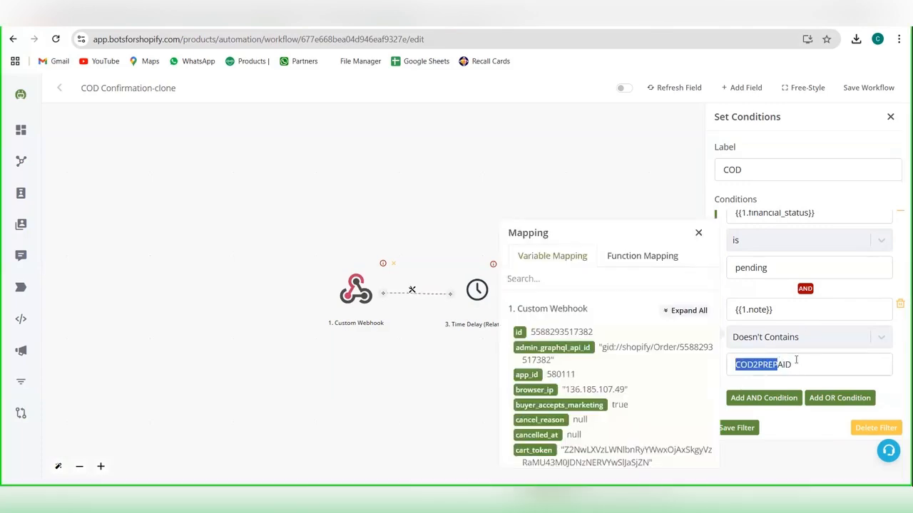
pyautogui.click(697, 234)
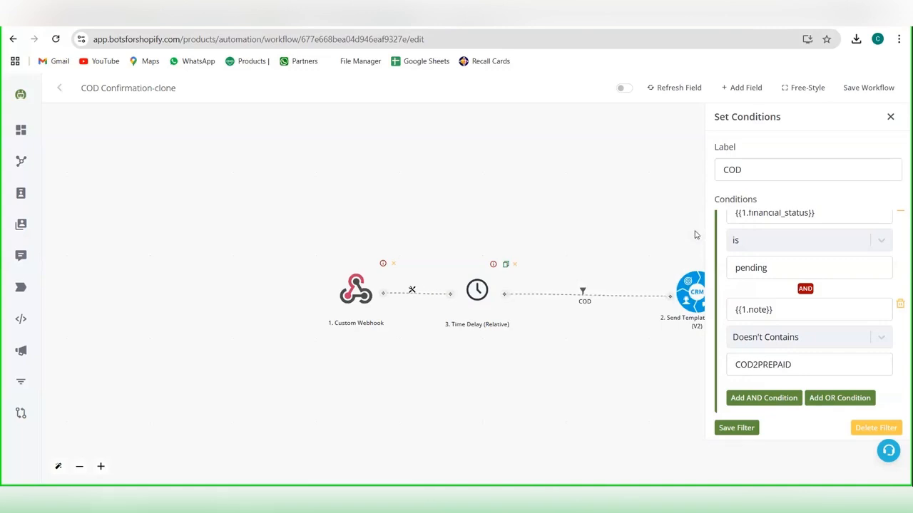
pyautogui.click(736, 428)
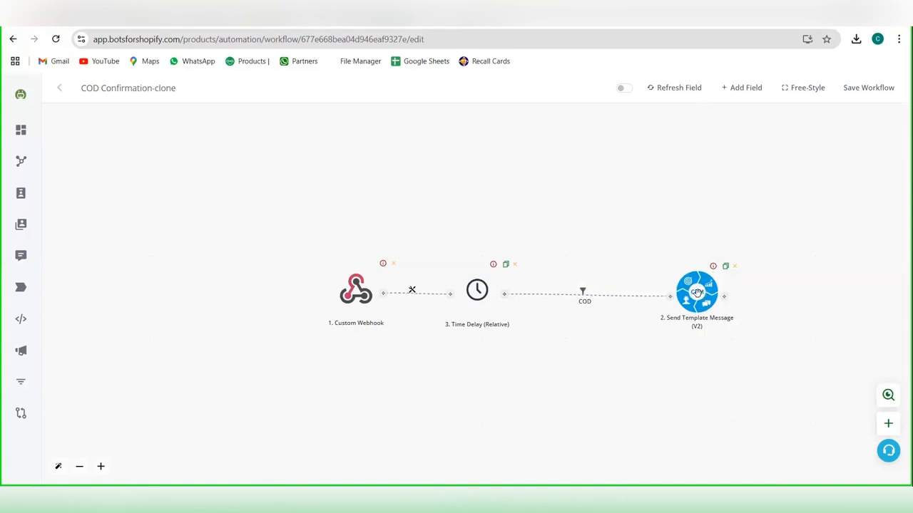
# Step: Open the Send Template Message action and preview the "cod order confirm clone" template in the channel's template list
pyautogui.moveTo(686, 291); pyautogui.dragTo(686, 290)
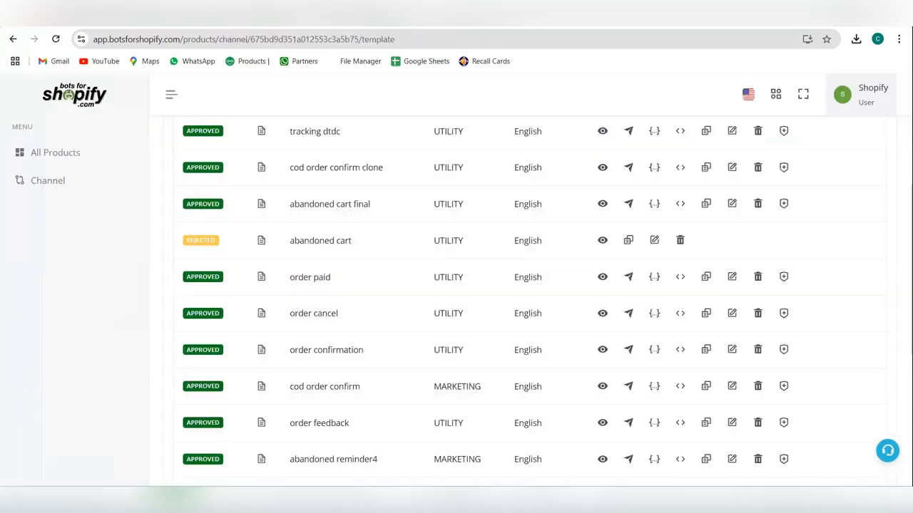
pyautogui.scroll(1, 259, 214)
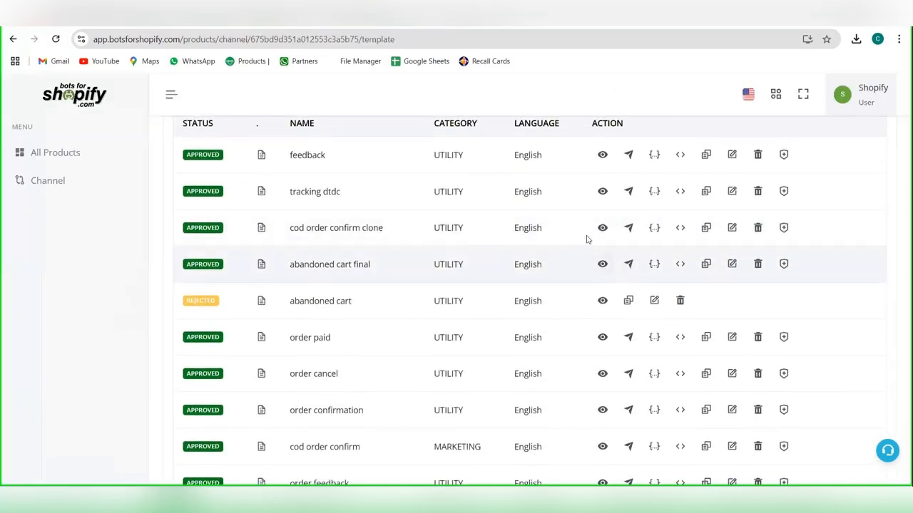
pyautogui.click(602, 228)
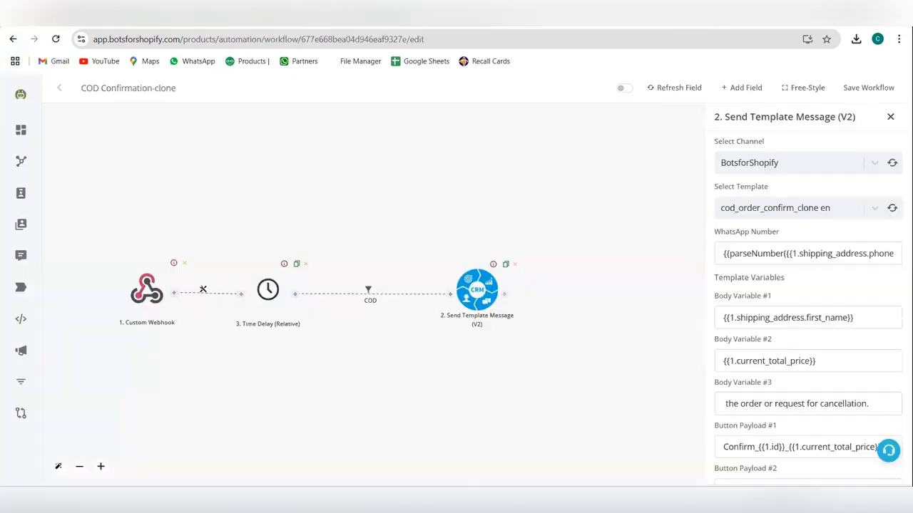
# Step: Review the template message's body variables and its Confirm and Request Cancellation button payloads, and save the action
pyautogui.scroll(-1, 778, 426)
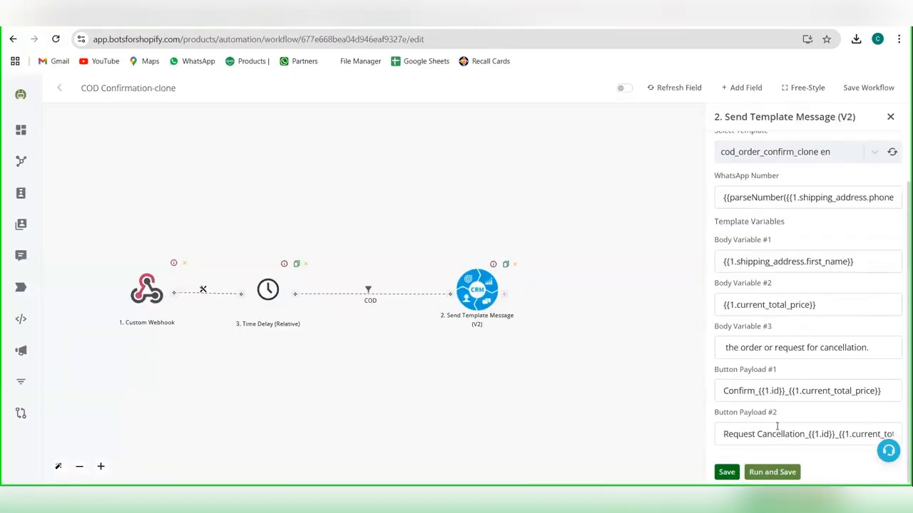
pyautogui.click(741, 396)
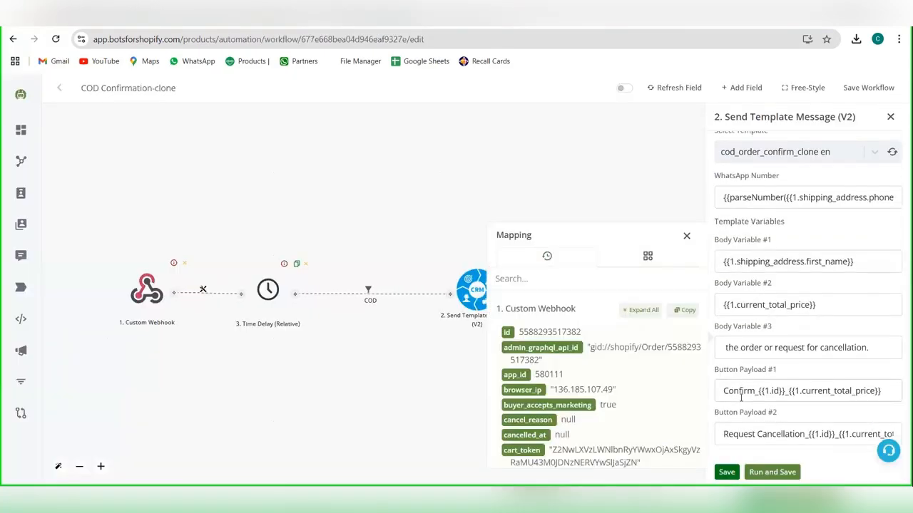
pyautogui.press('Right')
pyautogui.press('Right')
pyautogui.press('Right')
pyautogui.press('Right')
pyautogui.press('Right')
pyautogui.press('Right')
pyautogui.press('Right')
pyautogui.press('Right')
pyautogui.press('Right')
pyautogui.press('Right')
pyautogui.press('Right')
pyautogui.press('Right')
pyautogui.press('Right')
pyautogui.press('Right')
pyautogui.press('Right')
pyautogui.press('Right')
pyautogui.press('Right')
pyautogui.press('Right')
pyautogui.press('Right')
pyautogui.press('Right')
pyautogui.press('Right')
pyautogui.press('Right')
pyautogui.press('Right')
pyautogui.press('Right')
pyautogui.press('Right')
pyautogui.press('Right')
pyautogui.press('Right')
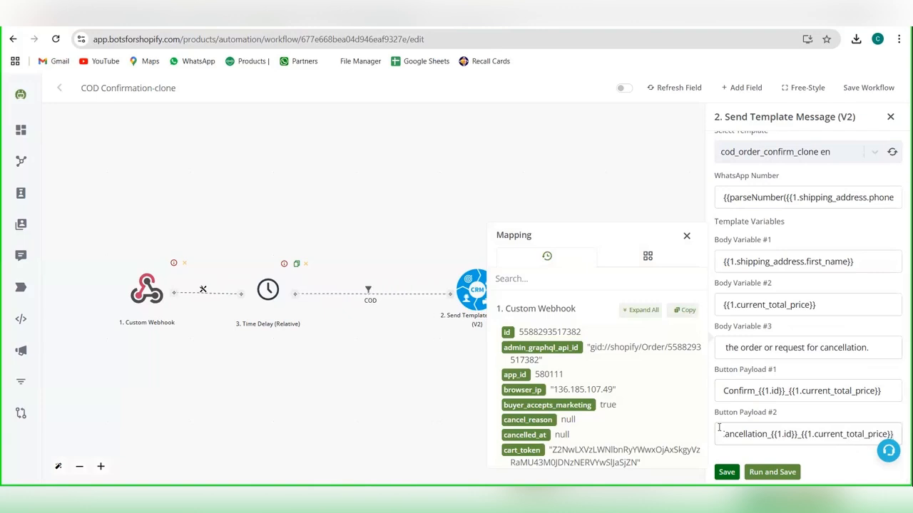
pyautogui.click(720, 474)
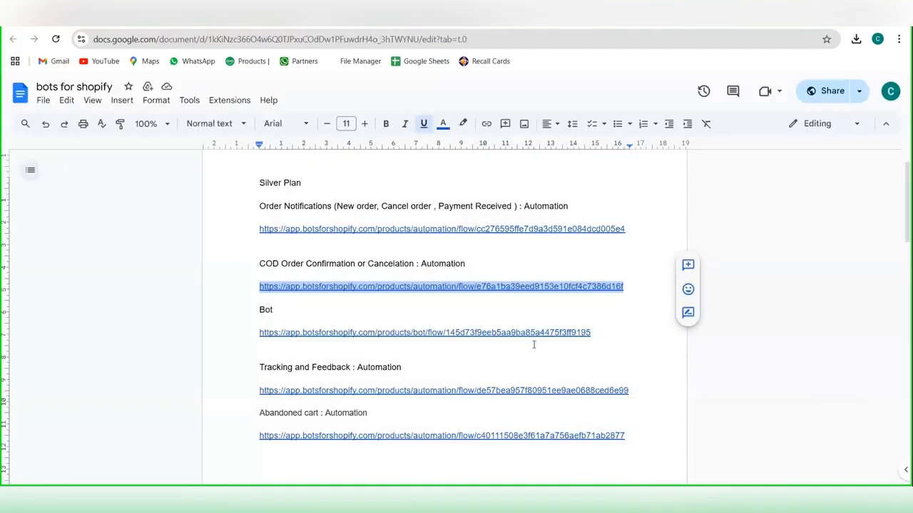
# Step: Switch to the "bots for shopify" document, copy the Bot flow link, and open it in a duplicated workflow tab
pyautogui.scroll(-1, 534, 345)
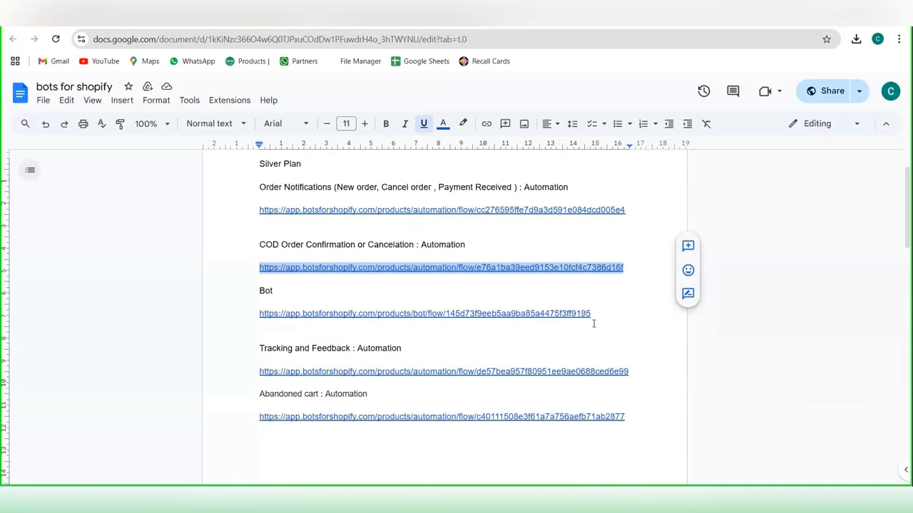
pyautogui.moveTo(592, 315); pyautogui.dragTo(261, 314)
pyautogui.hotkey('ctrl', 'c')
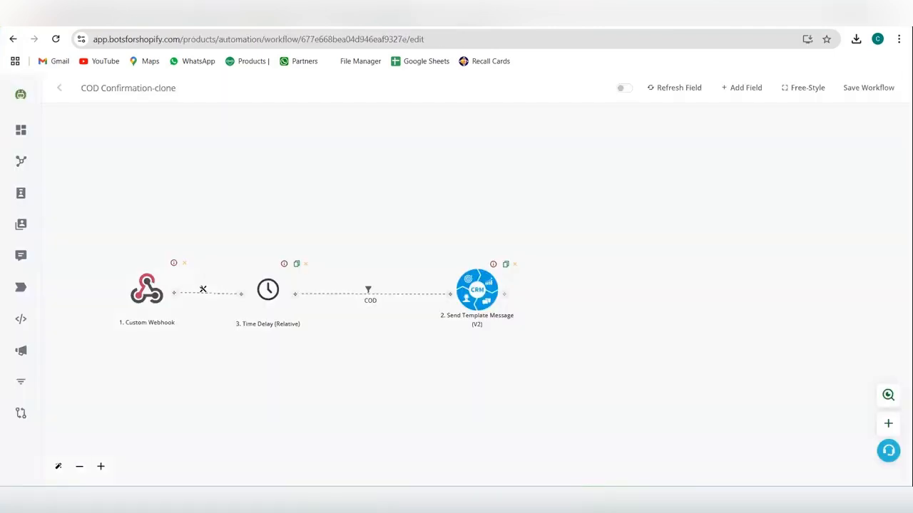
pyautogui.rightClick(374, 9)
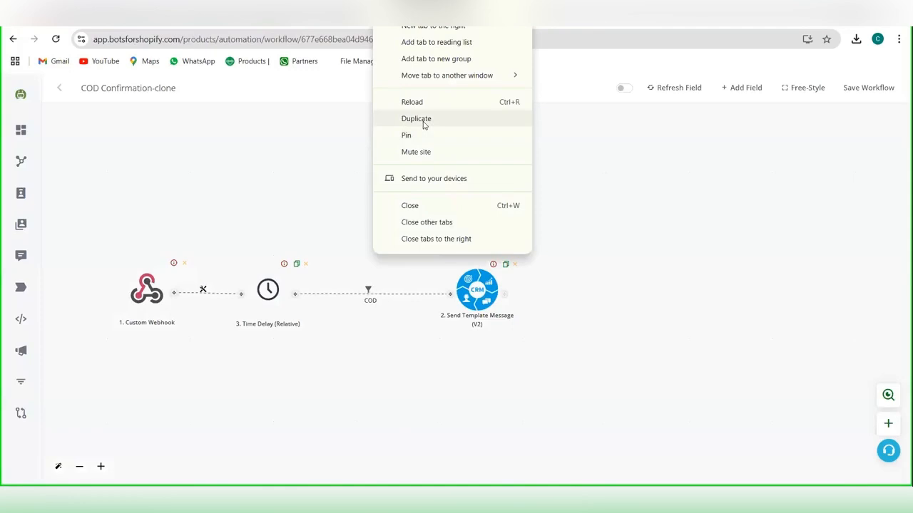
pyautogui.click(423, 121)
pyautogui.click(435, 44)
pyautogui.hotkey('ctrl', 'v')
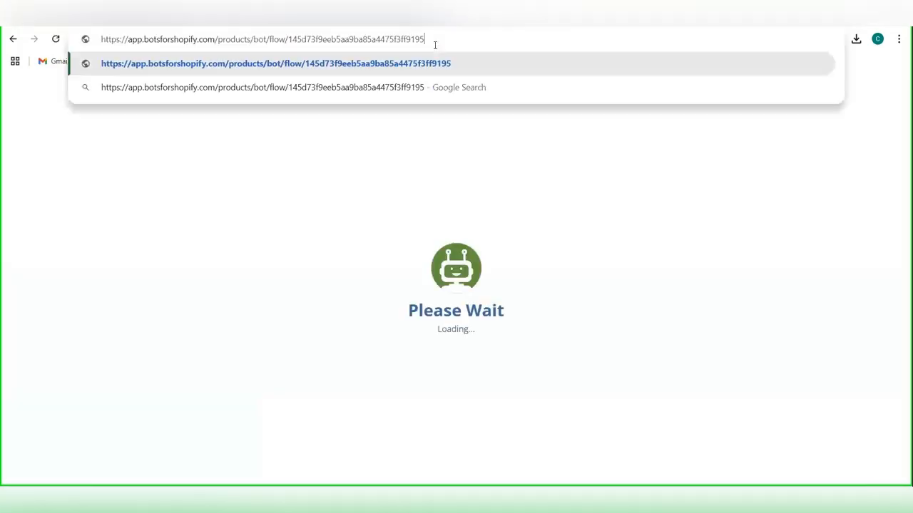
pyautogui.press('Return')
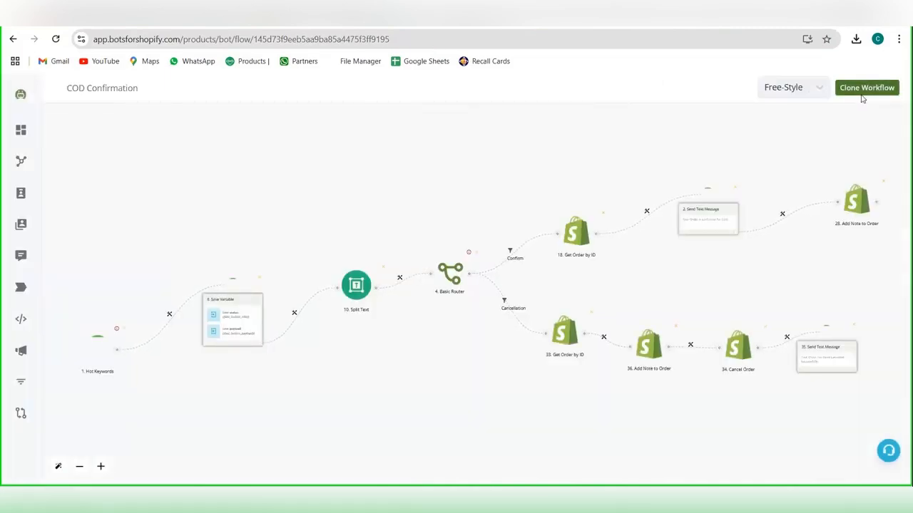
# Step: Clone the COD Confirmation bot workflow, set its Hot Keywords trigger's channel to BotsforShopify, check the Confirm and Request Cancellation conditions, and save the trigger
pyautogui.click(863, 90)
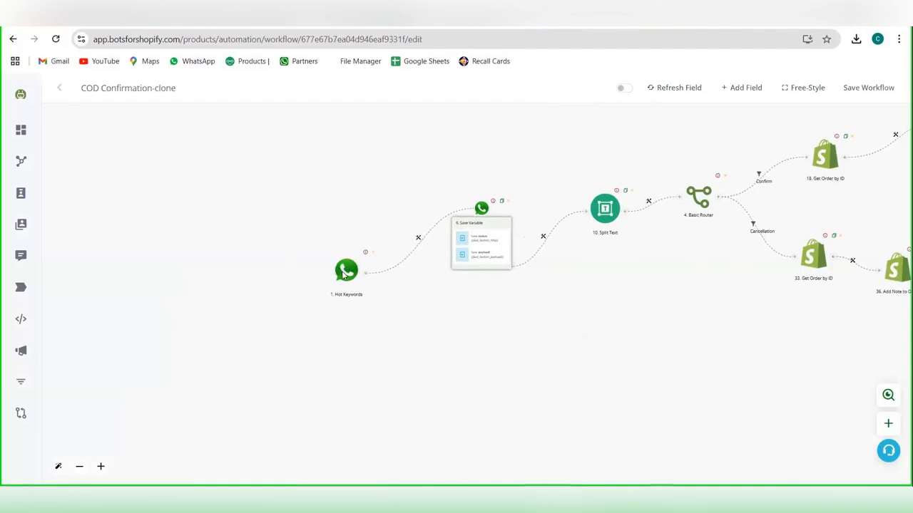
pyautogui.click(345, 272)
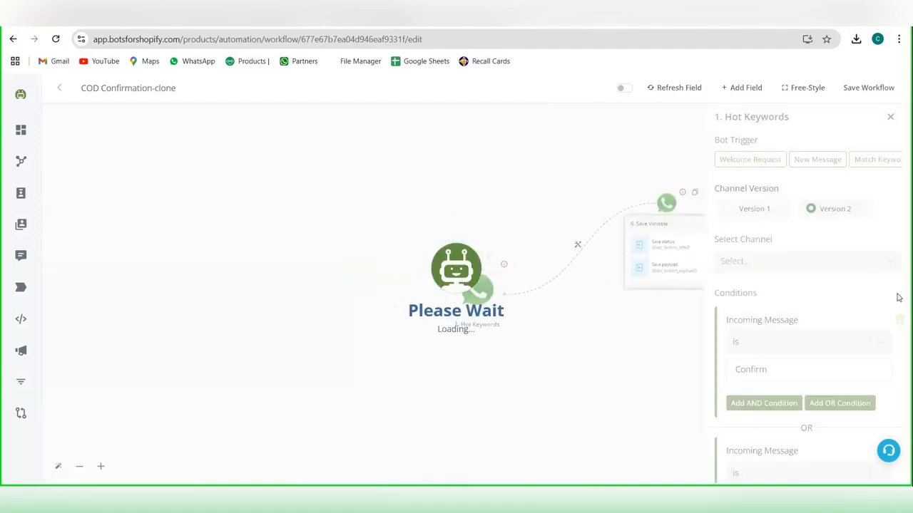
pyautogui.click(827, 261)
pyautogui.click(805, 290)
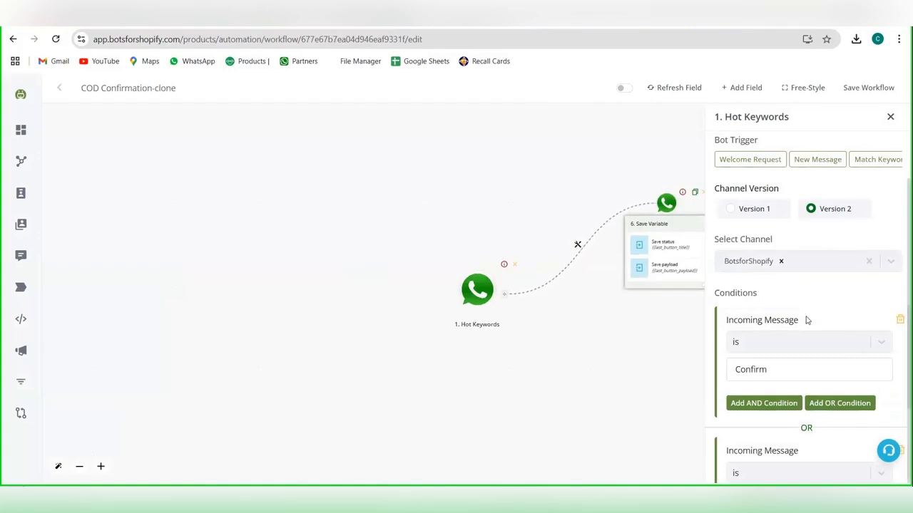
pyautogui.scroll(-2, 806, 320)
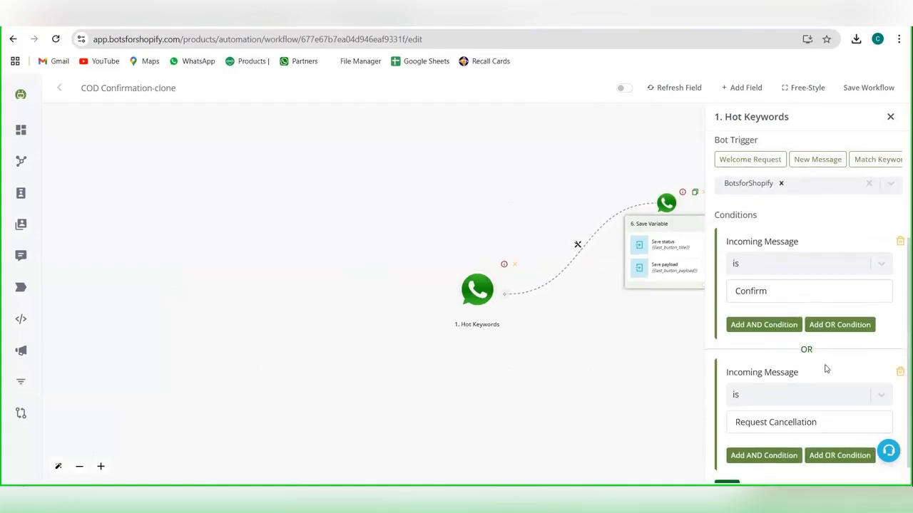
pyautogui.scroll(-1, 826, 368)
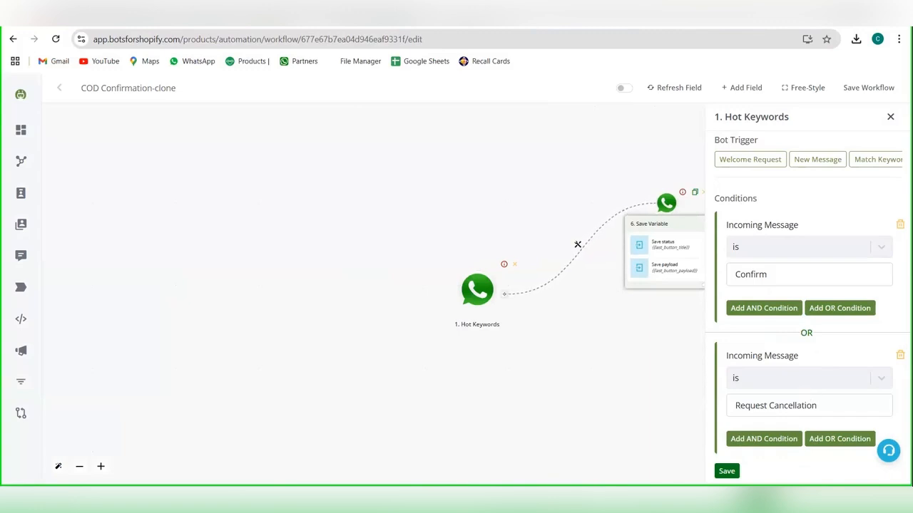
pyautogui.click(727, 472)
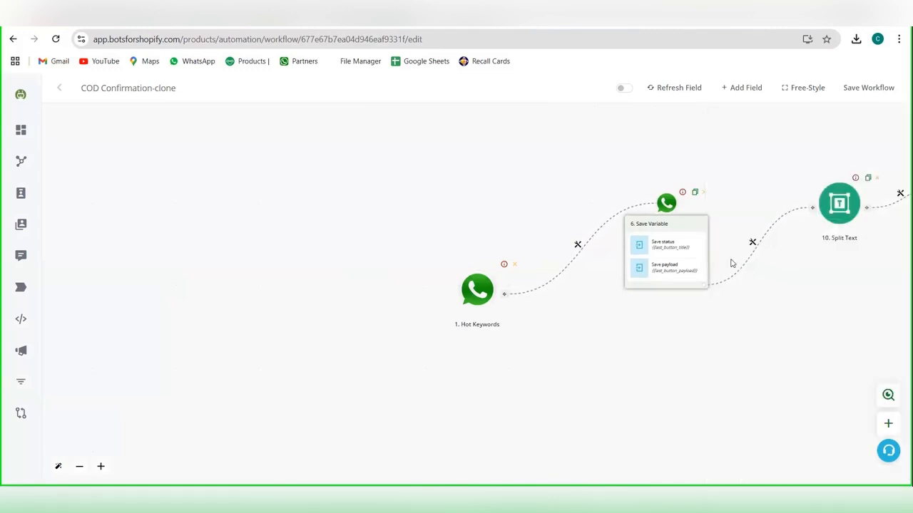
# Step: Review and save the status and payload fields of the Save Variable action, and set the Split Text action's authentication to COD
pyautogui.click(660, 242)
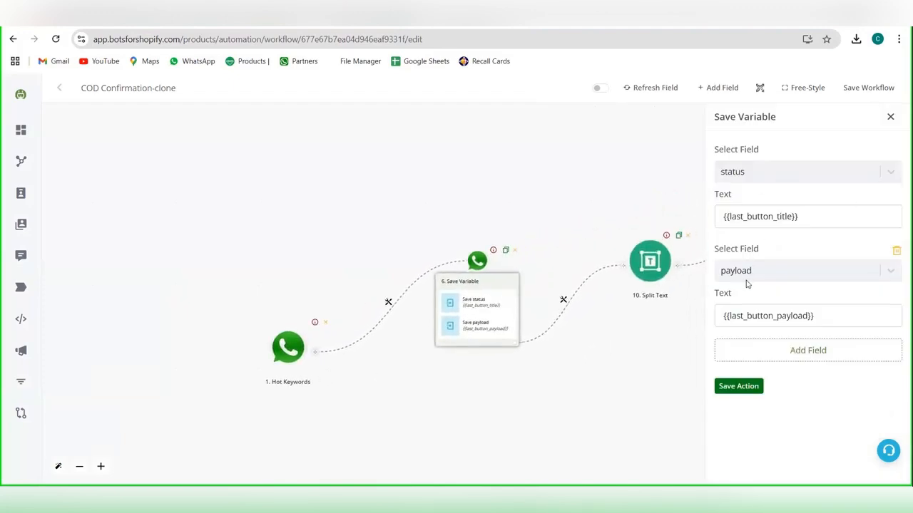
pyautogui.click(738, 386)
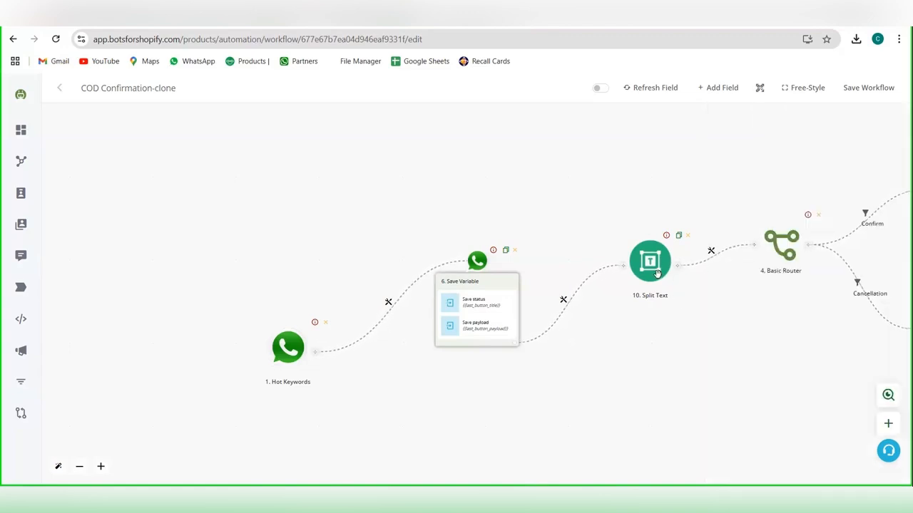
pyautogui.click(656, 273)
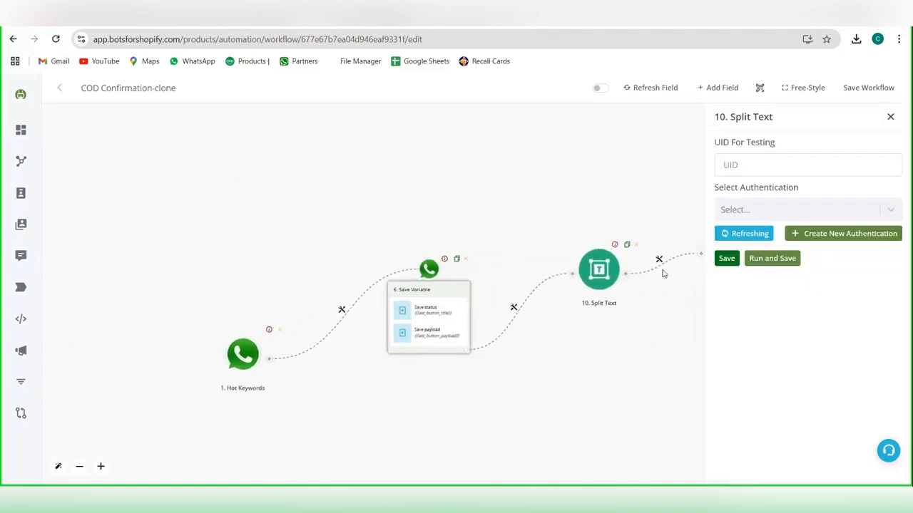
pyautogui.click(747, 212)
pyautogui.click(746, 239)
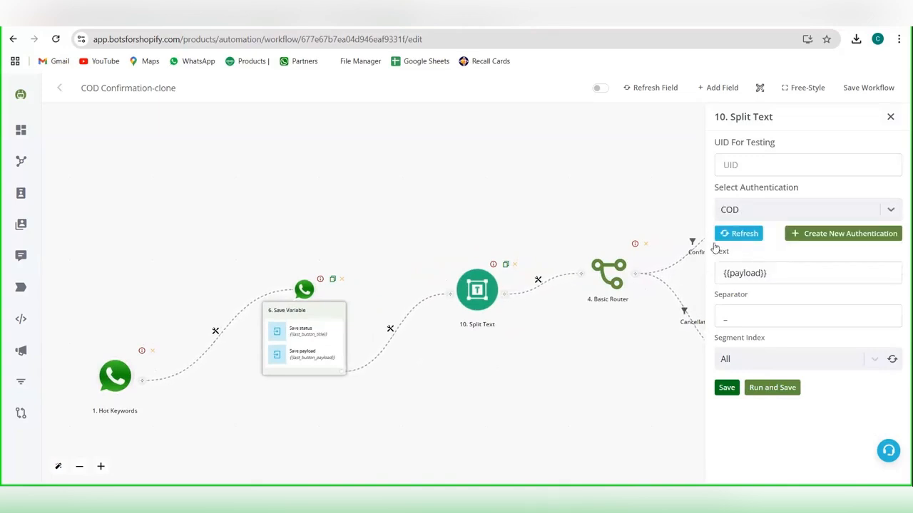
pyautogui.click(755, 272)
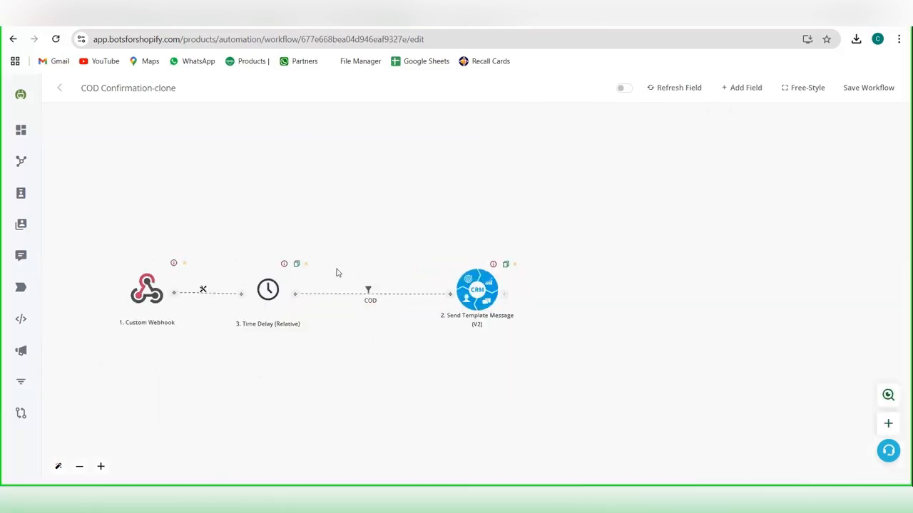
# Step: Check the button payload format in the other COD Confirmation-clone workflow's Send Template Message action against the Split Text settings
pyautogui.click(457, 280)
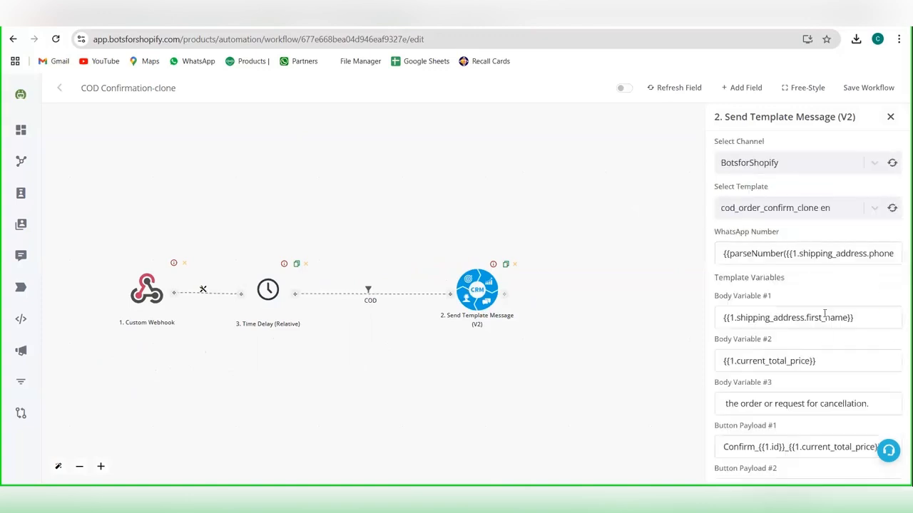
pyautogui.scroll(-1, 800, 417)
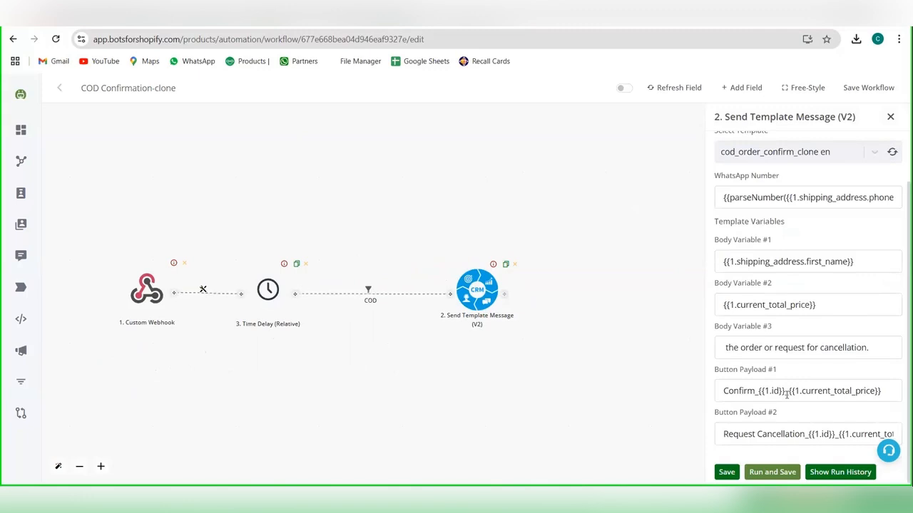
pyautogui.doubleClick(787, 394)
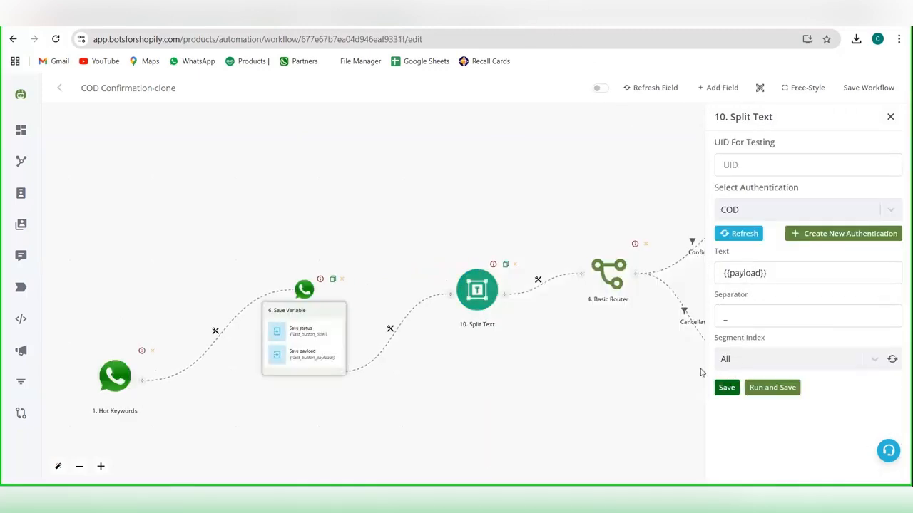
pyautogui.click(701, 372)
# Step: Open the filter on the Basic Router's Confirm branch and check its label and {{status}} condition
pyautogui.moveTo(607, 305); pyautogui.dragTo(407, 273)
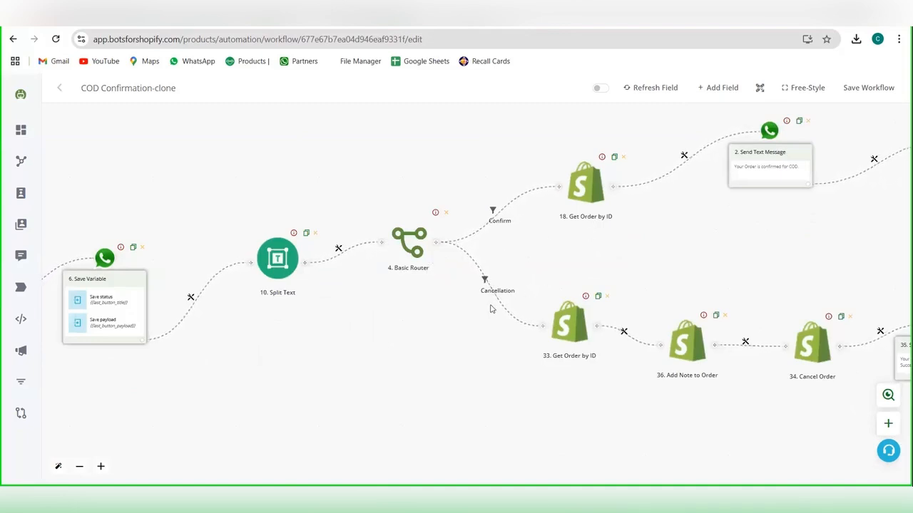
pyautogui.click(402, 269)
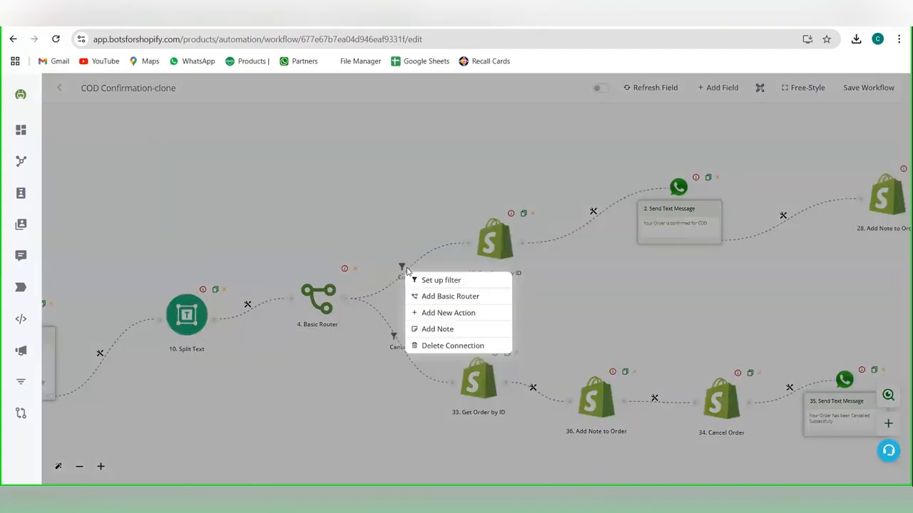
pyautogui.click(417, 282)
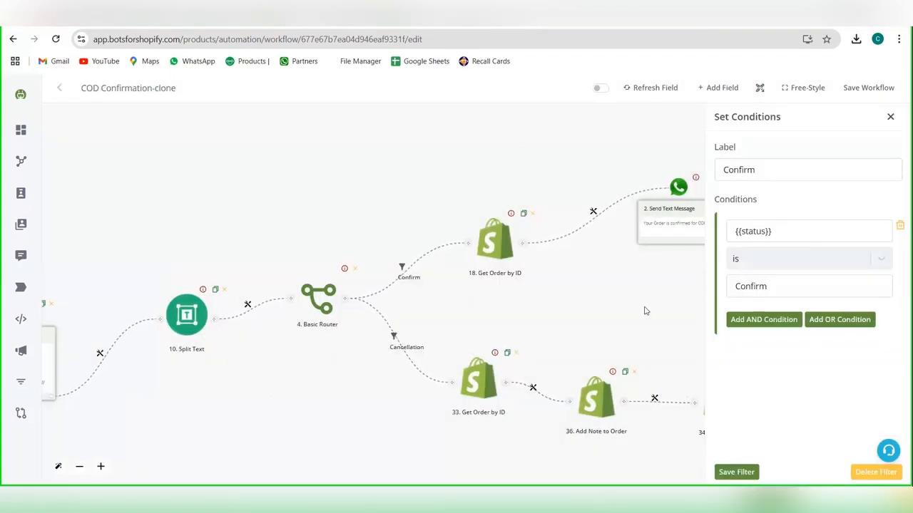
pyautogui.moveTo(645, 311); pyautogui.dragTo(537, 349)
# Step: Set the authentication of the Confirm branch's Get Order by ID action to COD and save it
pyautogui.click(387, 296)
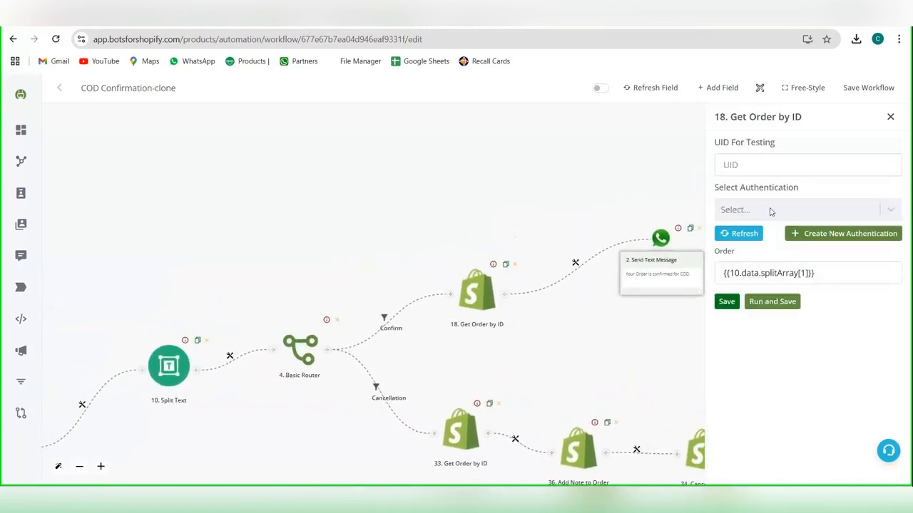
pyautogui.click(771, 211)
pyautogui.click(735, 238)
pyautogui.click(725, 302)
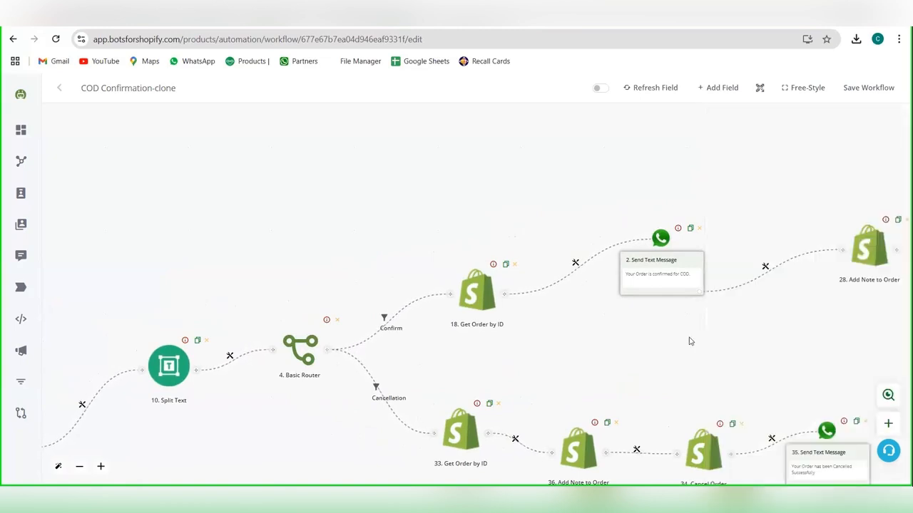
# Step: Reopen the Confirm branch's Get Order by ID action to check its authentication and order mapping, and close it
pyautogui.moveTo(723, 263); pyautogui.dragTo(573, 283)
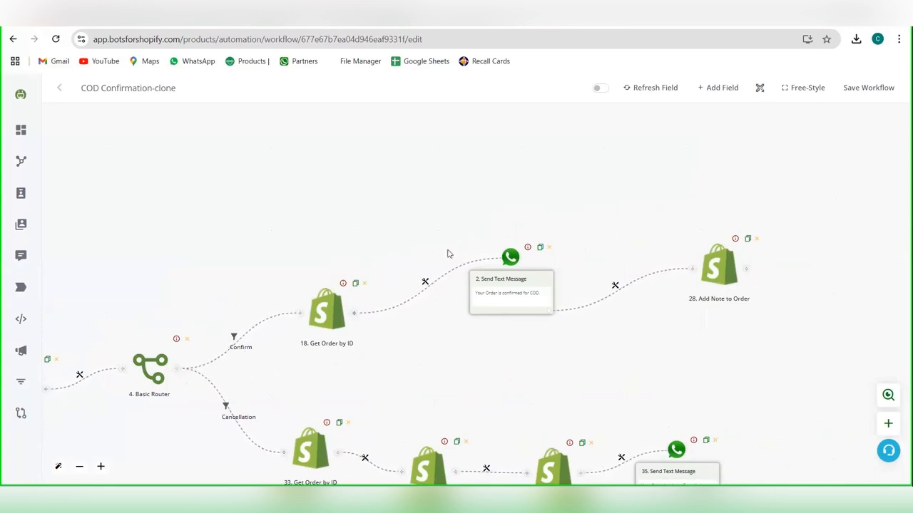
pyautogui.click(328, 321)
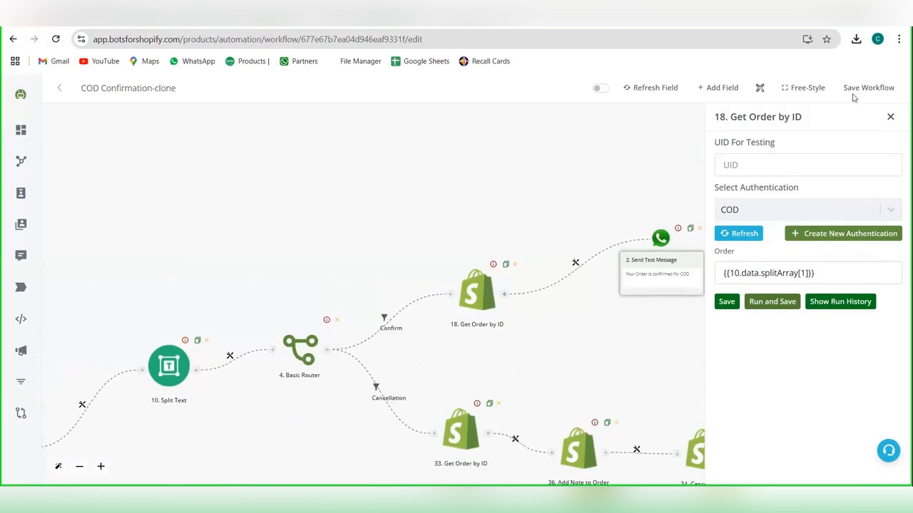
pyautogui.click(890, 117)
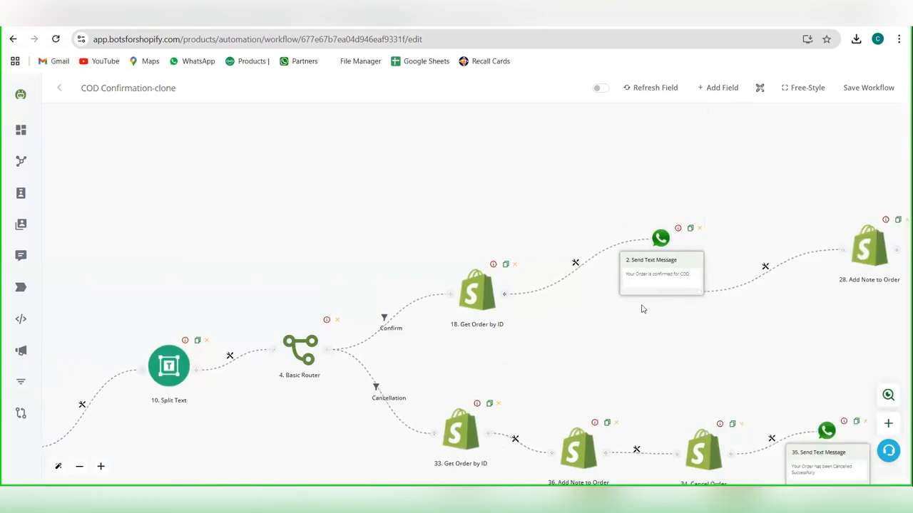
# Step: Space out the Confirm branch by moving its Send Text Message and Add Note to Order nodes farther from Get Order by ID
pyautogui.moveTo(600, 325); pyautogui.dragTo(455, 331)
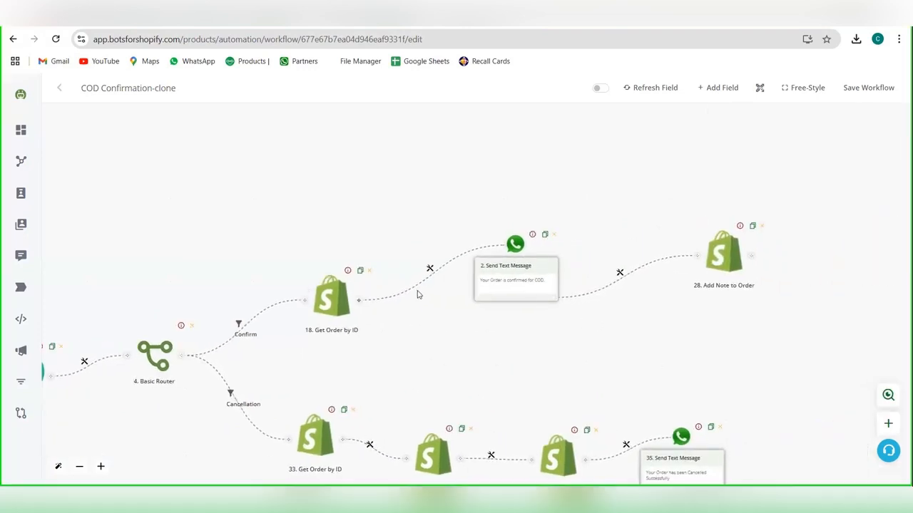
pyautogui.moveTo(507, 287); pyautogui.dragTo(583, 276)
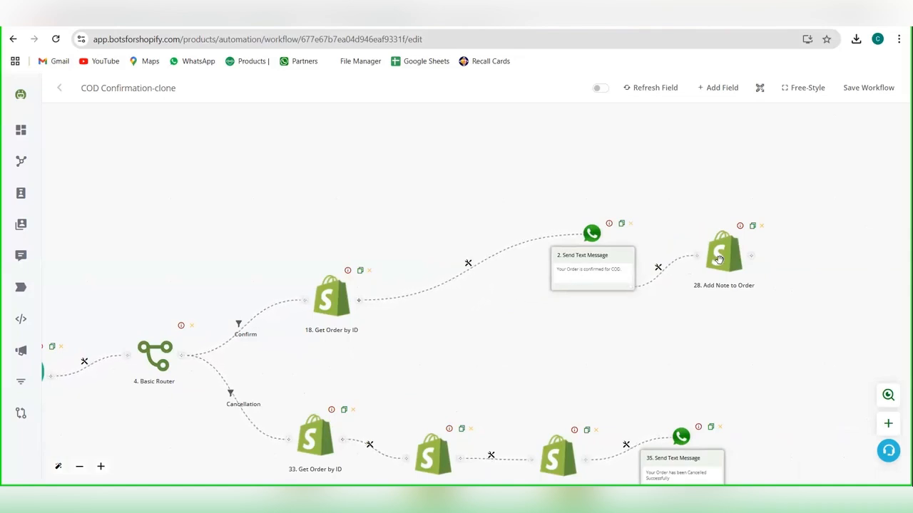
pyautogui.moveTo(718, 258); pyautogui.dragTo(791, 247)
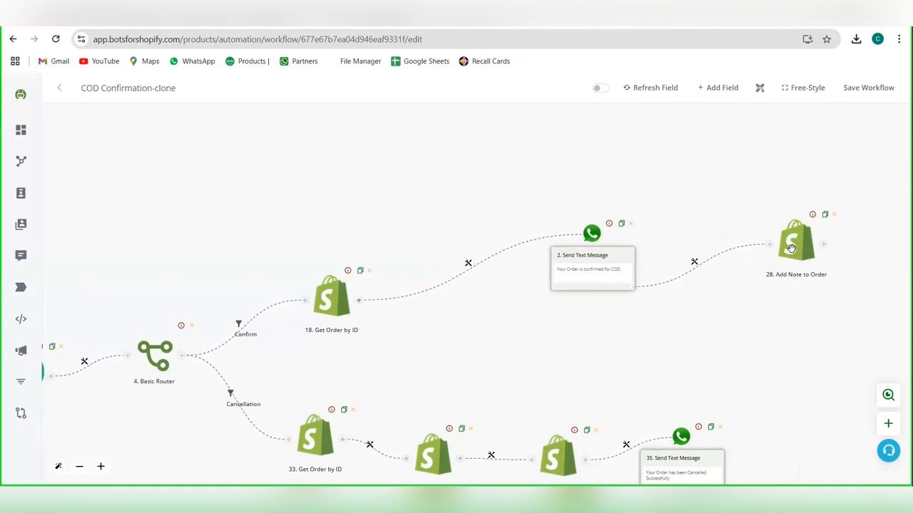
# Step: Review and save the Confirm branch's COD confirmation text message and the order note in its Add Note to Order action
pyautogui.click(603, 278)
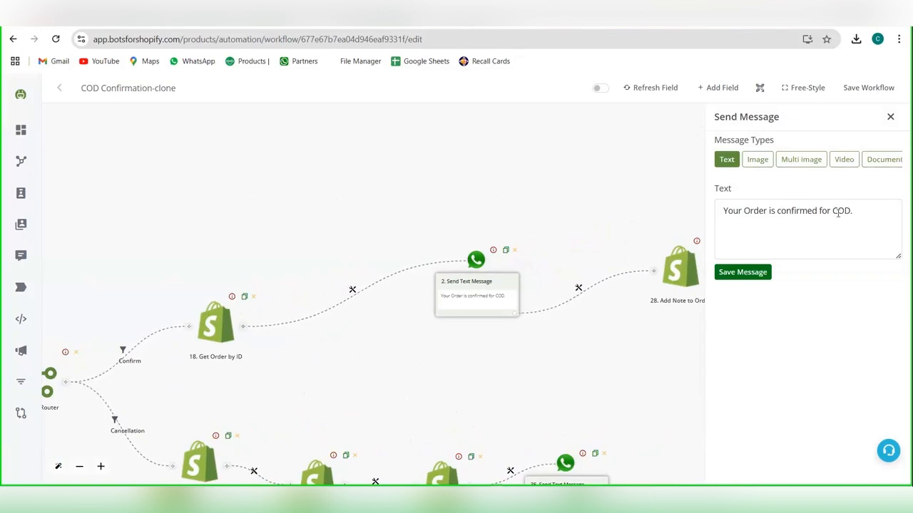
pyautogui.click(741, 273)
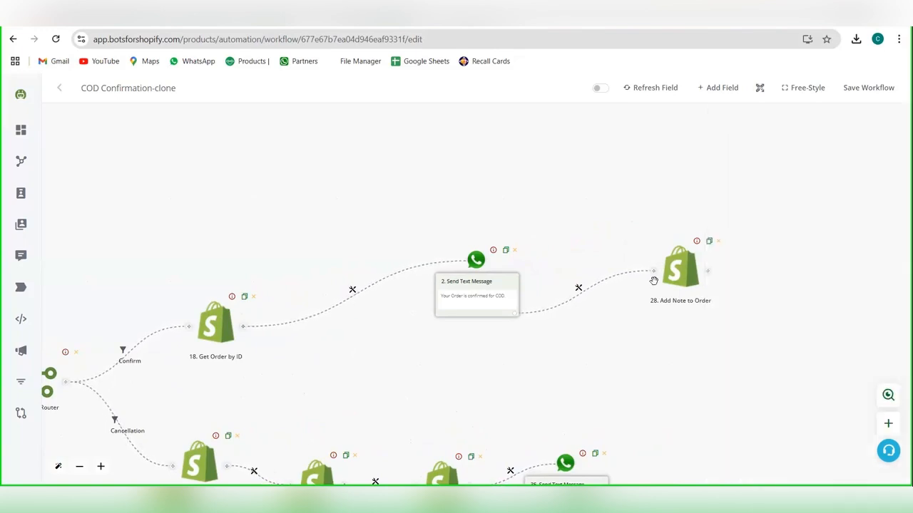
pyautogui.click(669, 278)
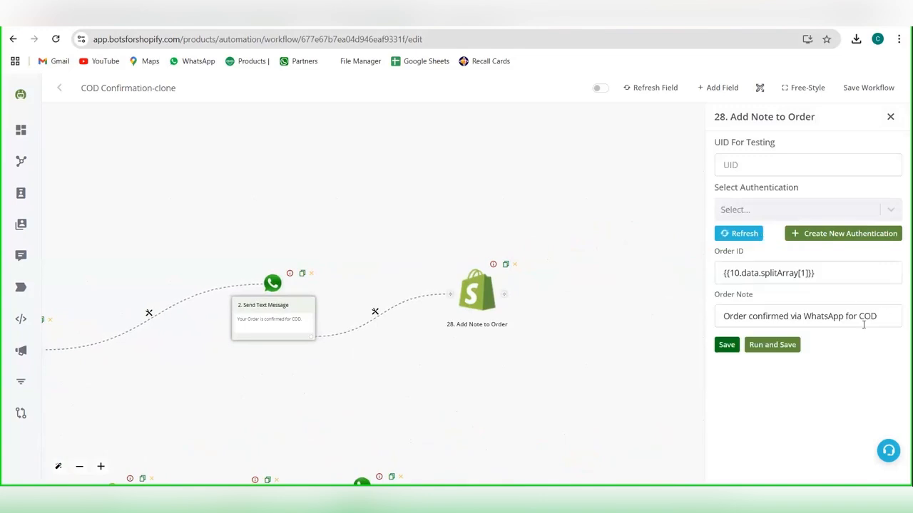
pyautogui.click(791, 311)
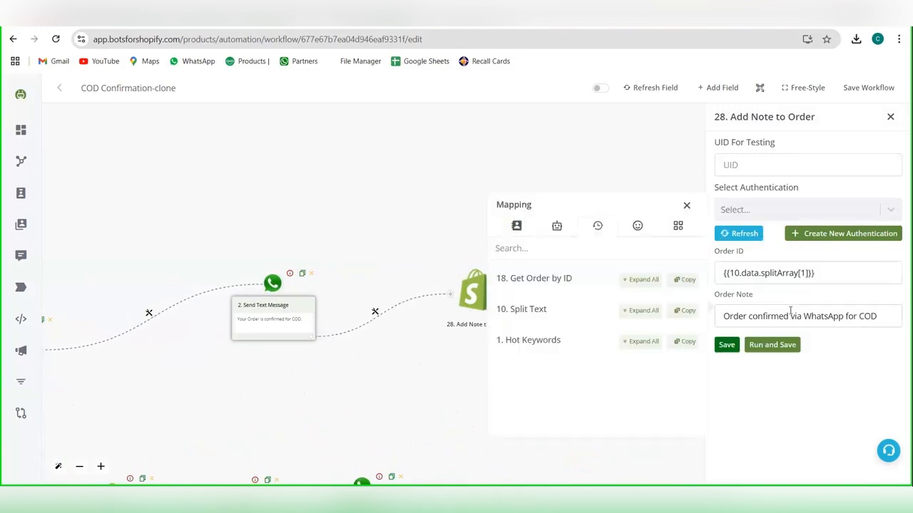
pyautogui.click(727, 345)
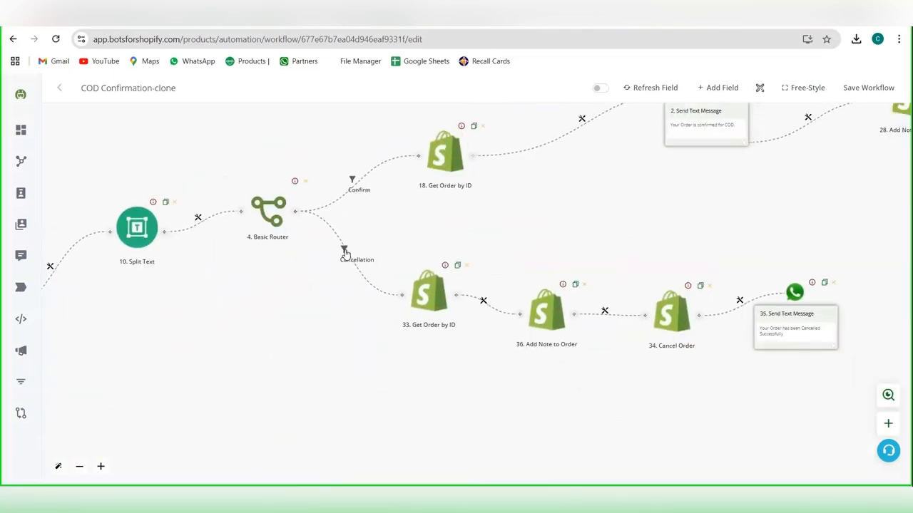
# Step: Check the Cancellation branch's filter condition, and set its Get Order by ID action's authentication to COD and save it
pyautogui.click(344, 253)
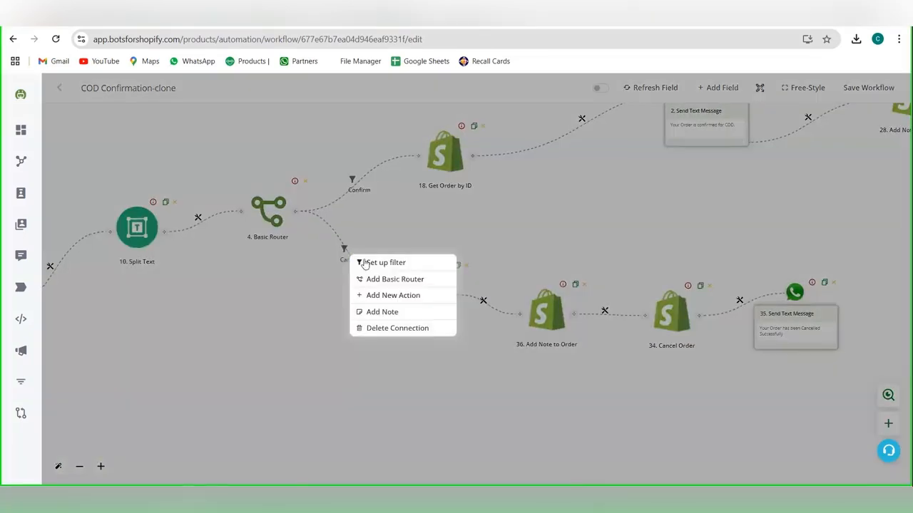
pyautogui.click(361, 263)
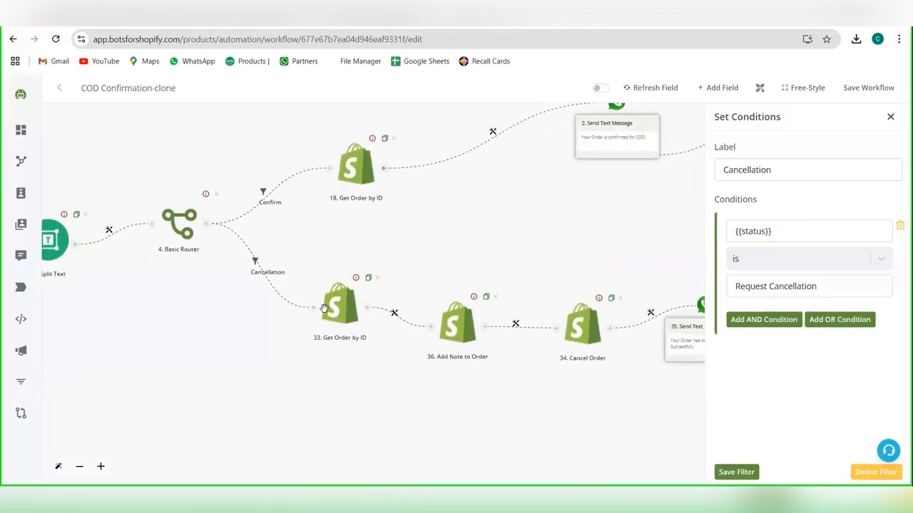
pyautogui.click(353, 286)
pyautogui.click(770, 210)
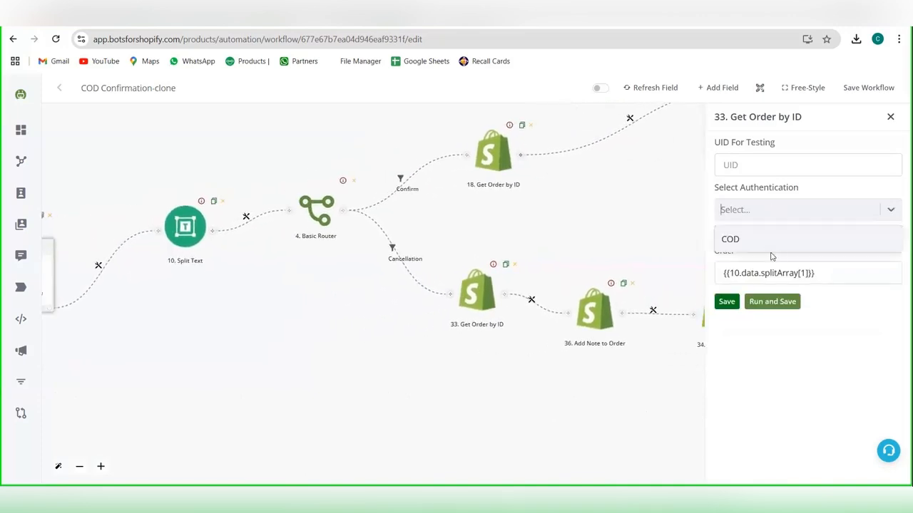
pyautogui.click(775, 241)
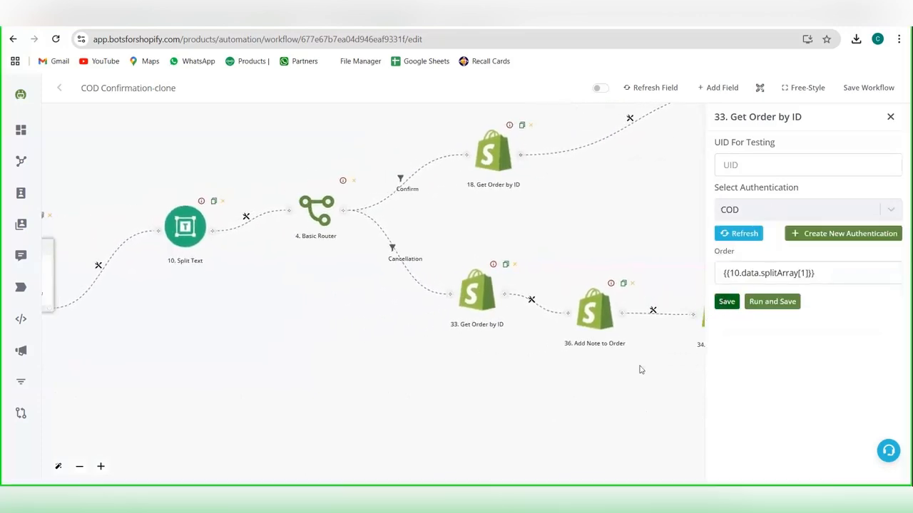
pyautogui.click(726, 302)
# Step: Review the Cancellation branch's Add Note to Order settings and its cancellation text message, closing each without changes
pyautogui.moveTo(632, 373); pyautogui.dragTo(463, 368)
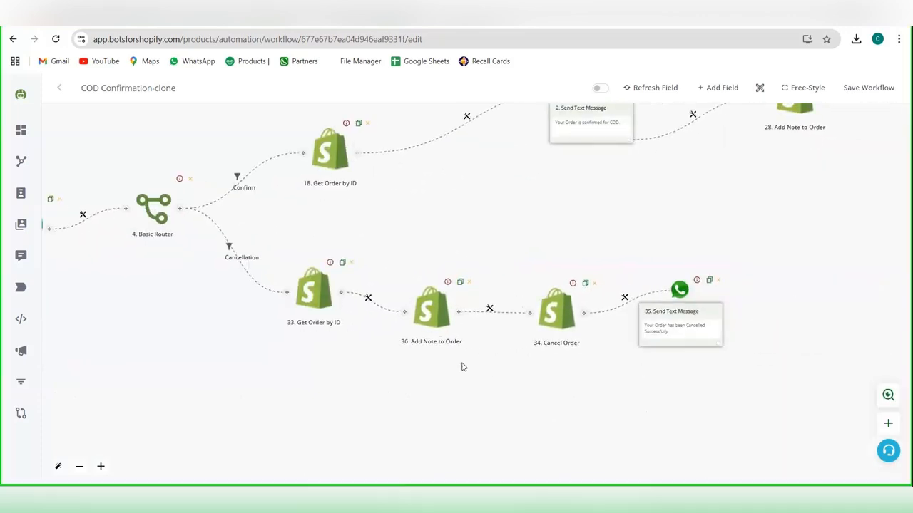
pyautogui.click(430, 308)
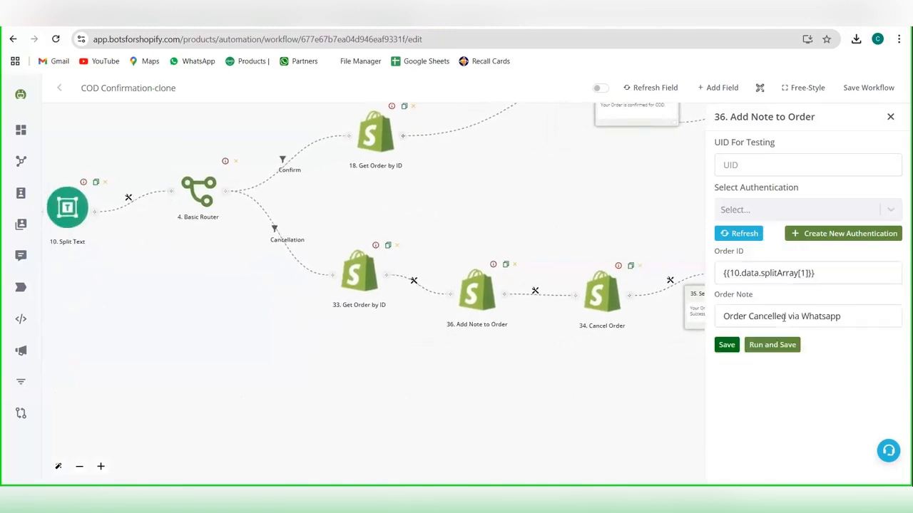
pyautogui.click(890, 117)
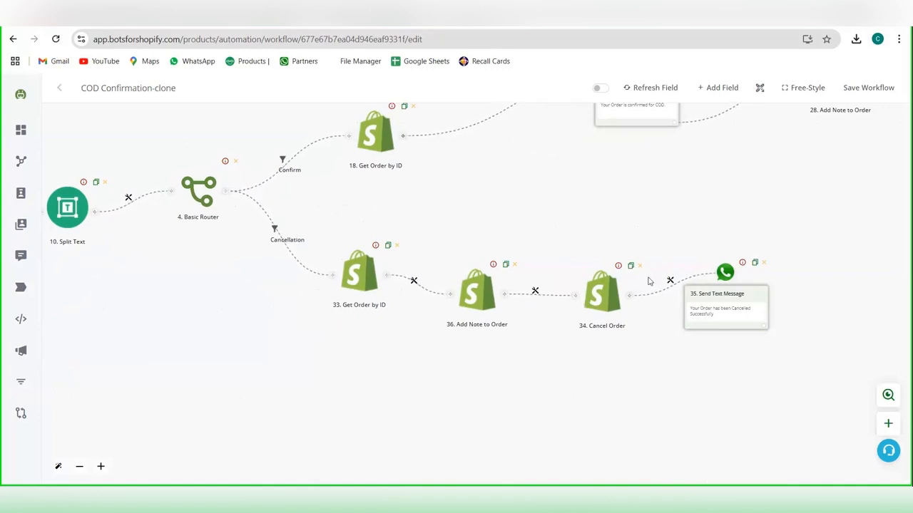
pyautogui.click(707, 305)
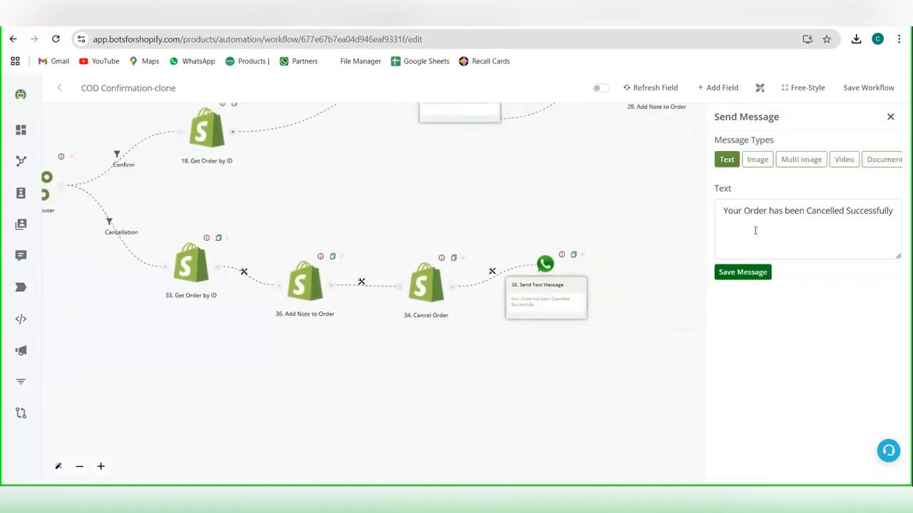
pyautogui.click(890, 116)
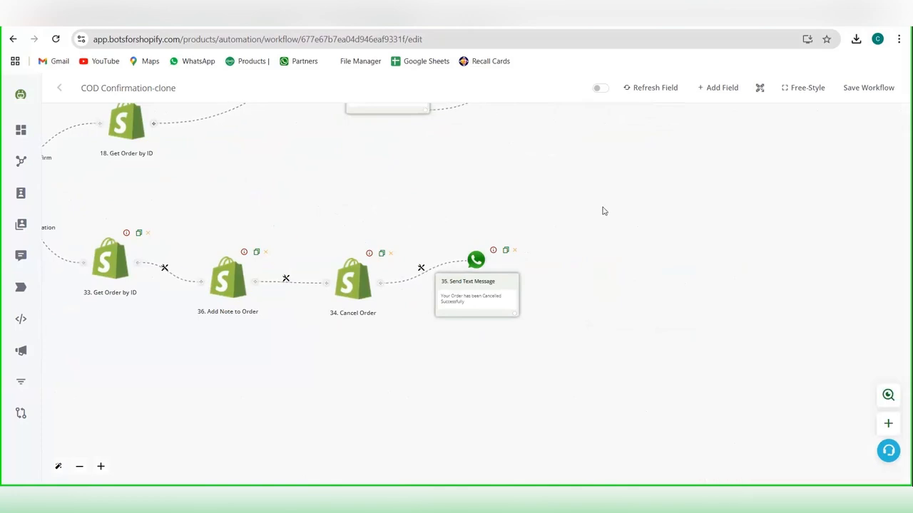
# Step: Look over the COD Confirmation-clone workflow's branches and save the workflow
pyautogui.moveTo(618, 206); pyautogui.dragTo(821, 262)
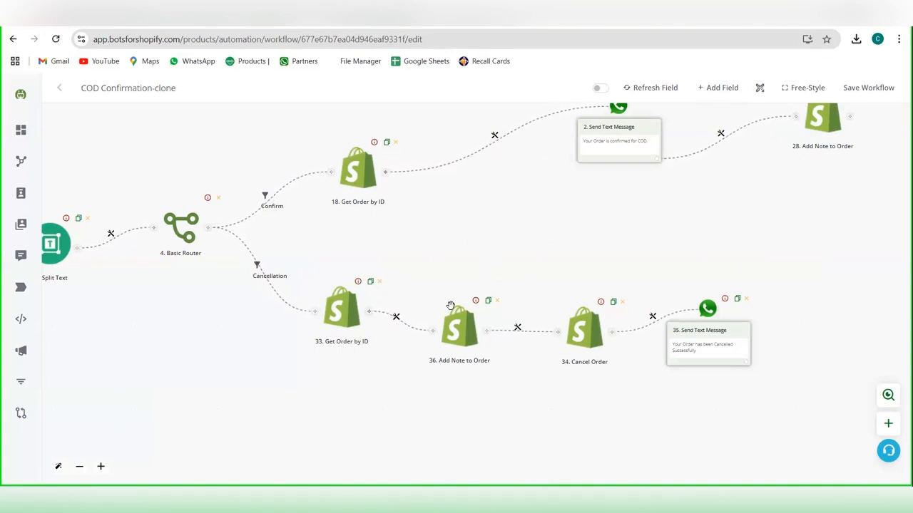
pyautogui.moveTo(592, 290); pyautogui.dragTo(672, 271)
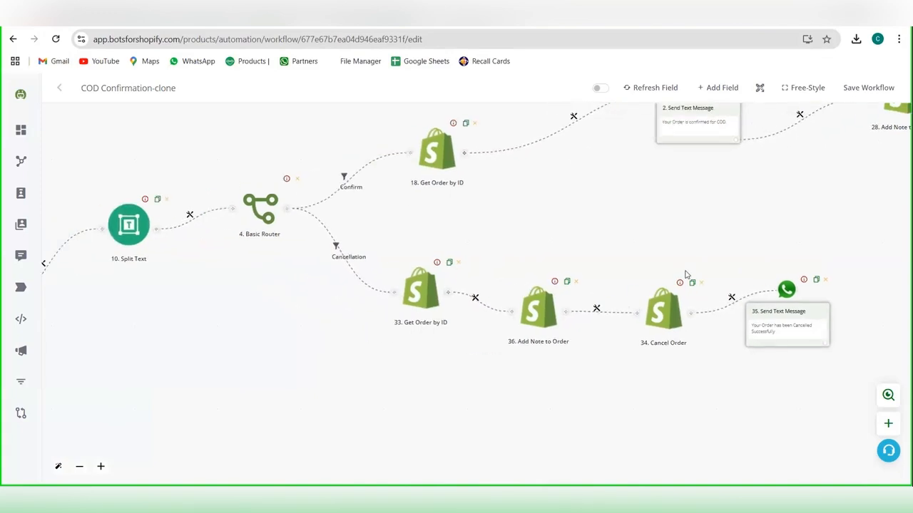
pyautogui.moveTo(563, 249); pyautogui.dragTo(742, 282)
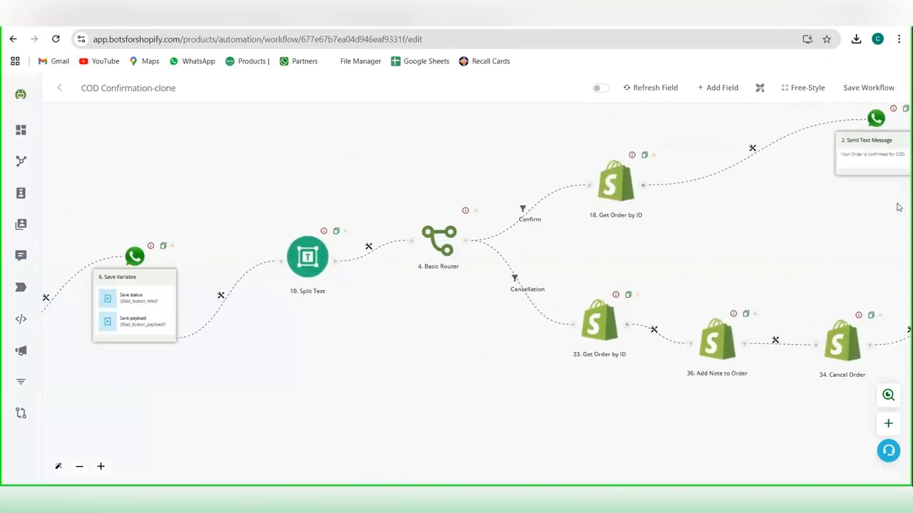
pyautogui.click(848, 90)
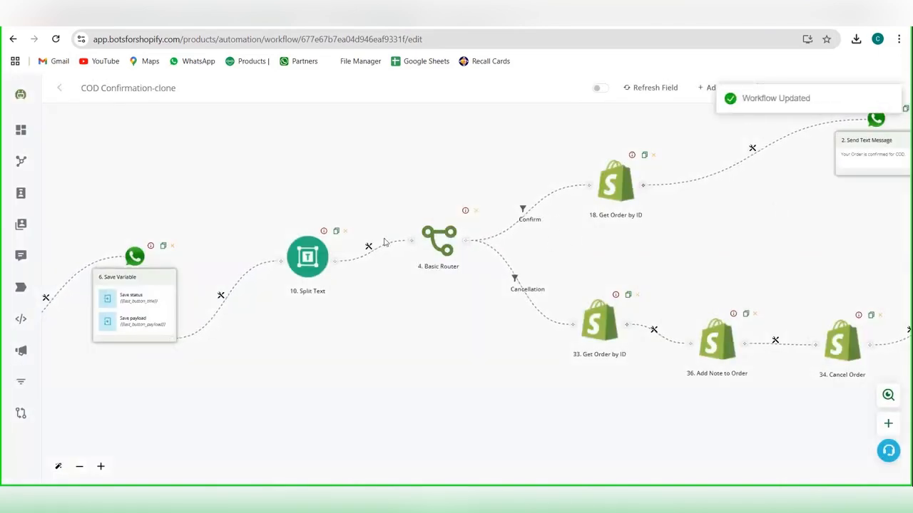
# Step: Copy the Tracking and Feedback automation link from the bots for shopify document, open it in the browser, and clone that workflow
pyautogui.click(271, 15)
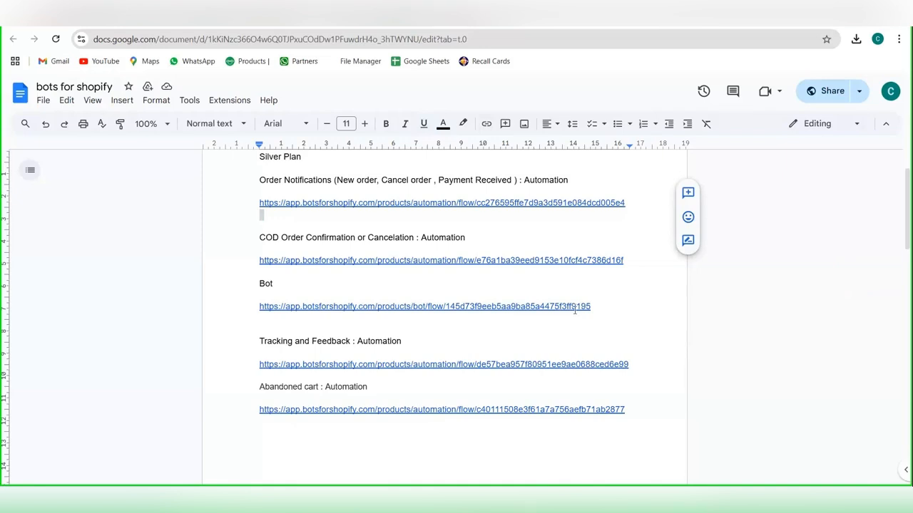
pyautogui.moveTo(630, 366); pyautogui.dragTo(257, 366)
pyautogui.hotkey('ctrl', 'c')
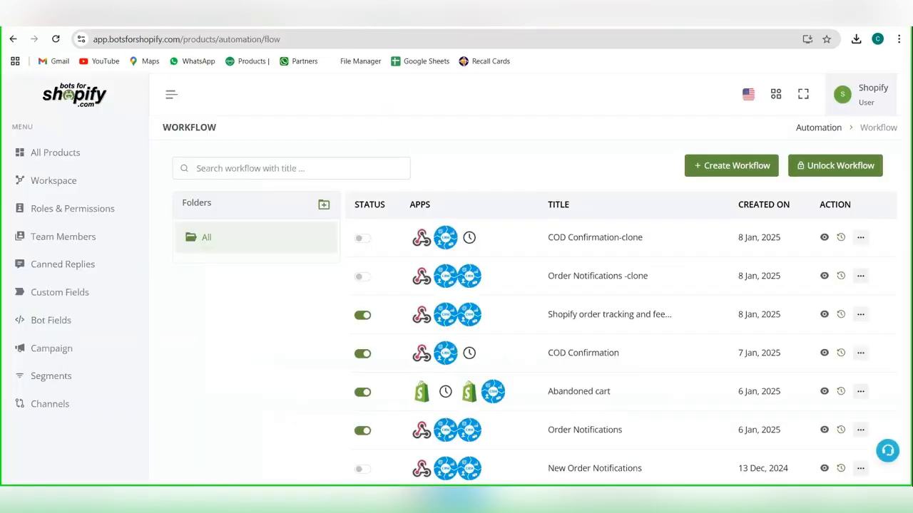
pyautogui.click(350, 38)
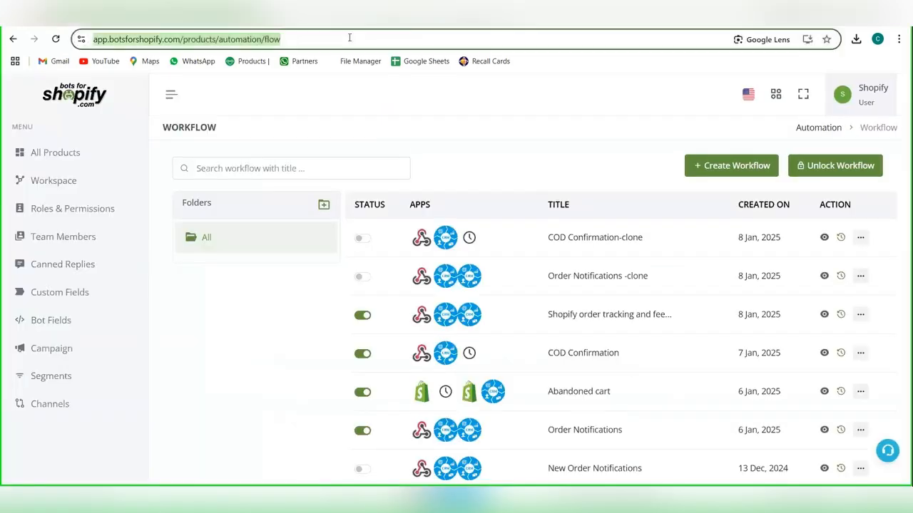
pyautogui.hotkey('ctrl', 'v')
pyautogui.press('Return')
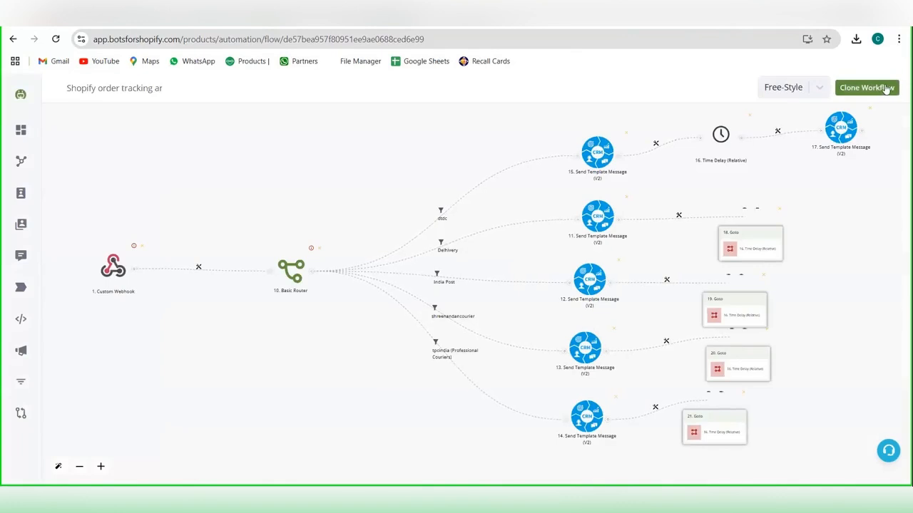
pyautogui.click(871, 89)
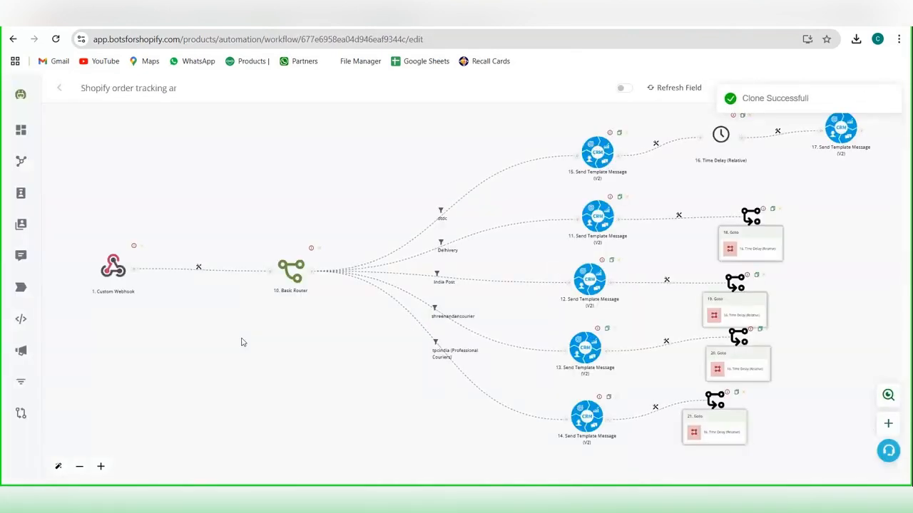
# Step: Title the cloned workflow's Custom Webhook "tracking", generate its hook, and copy the webhook URL
pyautogui.scroll(2, 240, 342)
pyautogui.click(90, 250)
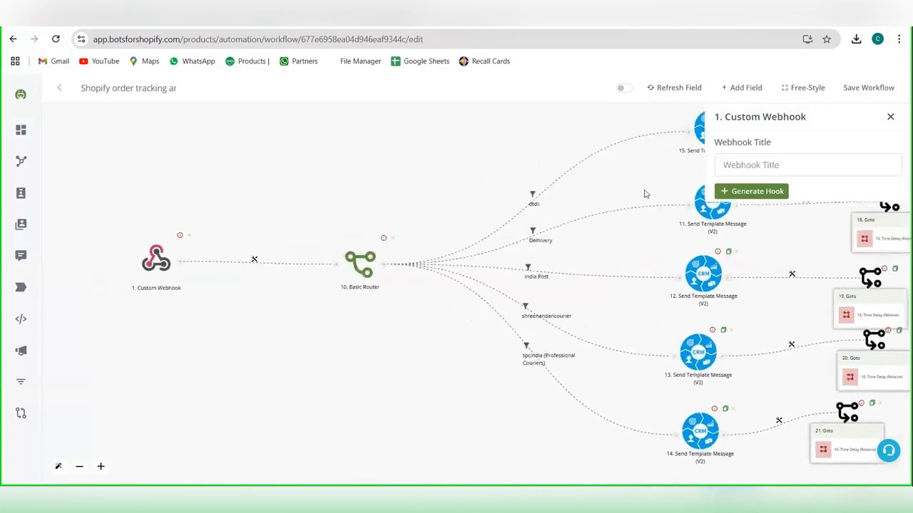
pyautogui.click(792, 156)
pyautogui.write('tracki')
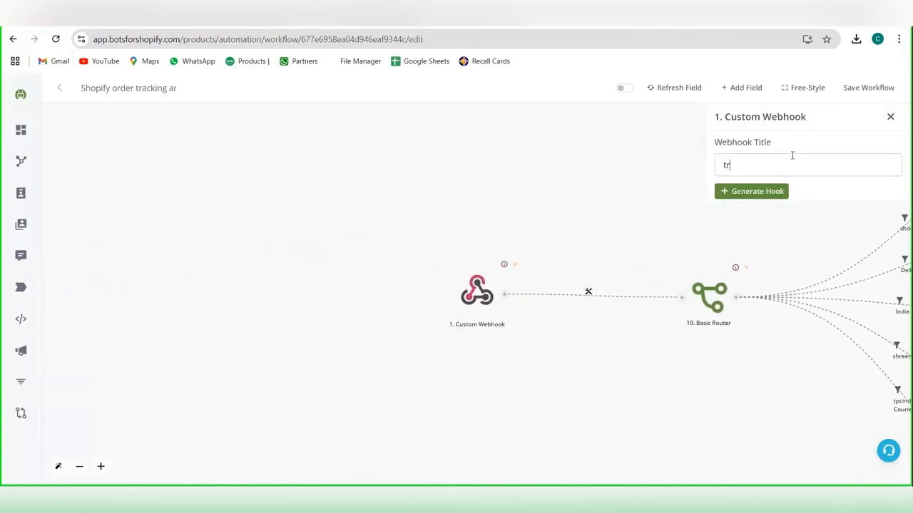
pyautogui.write('ng')
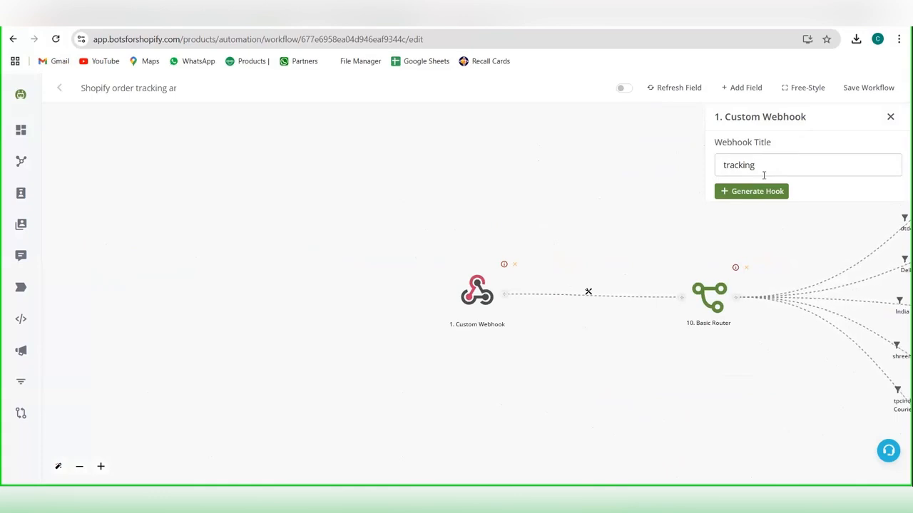
pyautogui.click(764, 193)
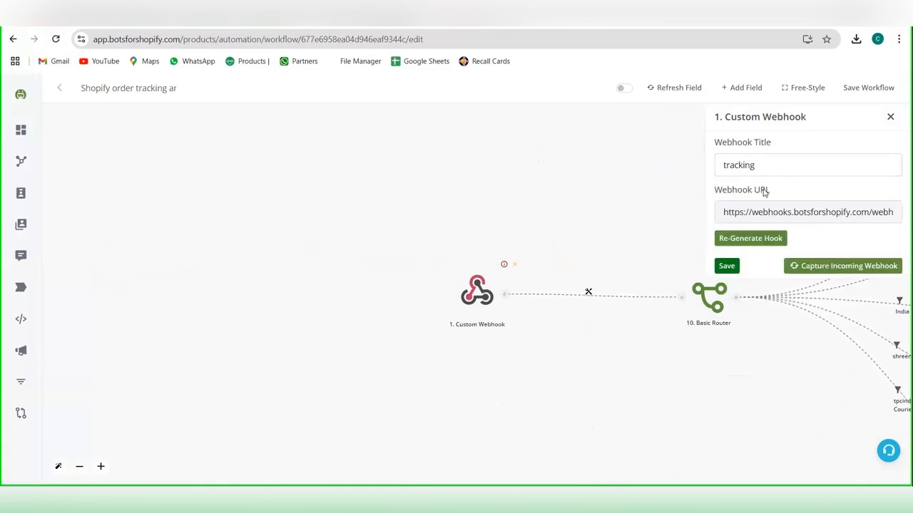
pyautogui.click(766, 221)
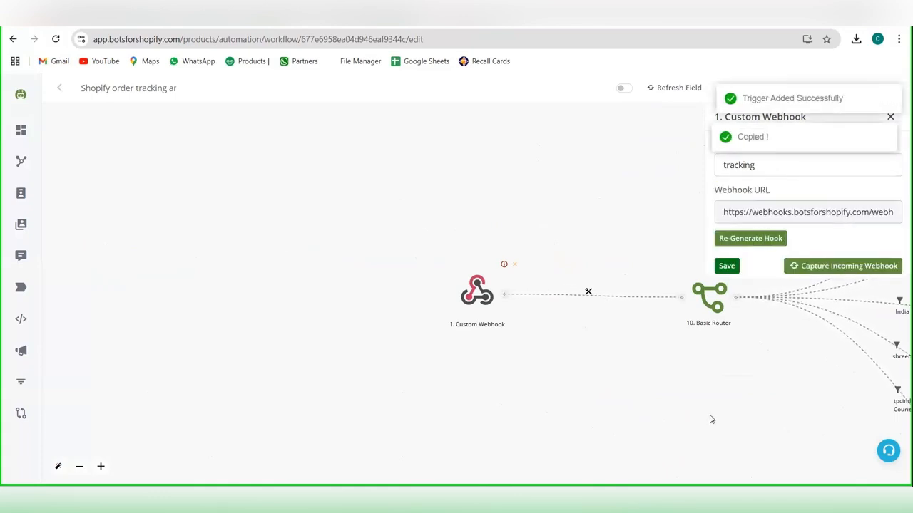
# Step: Switch to Shopify's notification webhook settings and start a new webhook with Order fulfillment as its event
pyautogui.moveTo(586, 508)
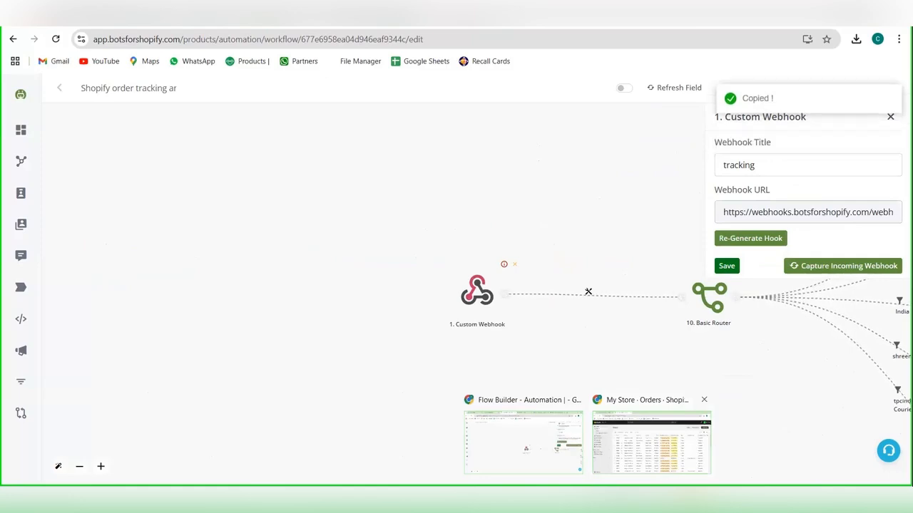
pyautogui.click(651, 441)
pyautogui.scroll(-3, 461, 378)
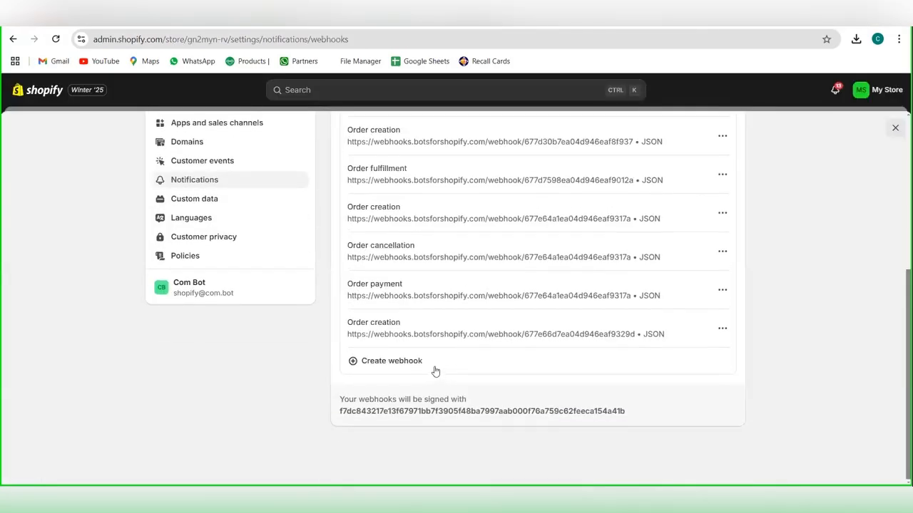
pyautogui.click(442, 364)
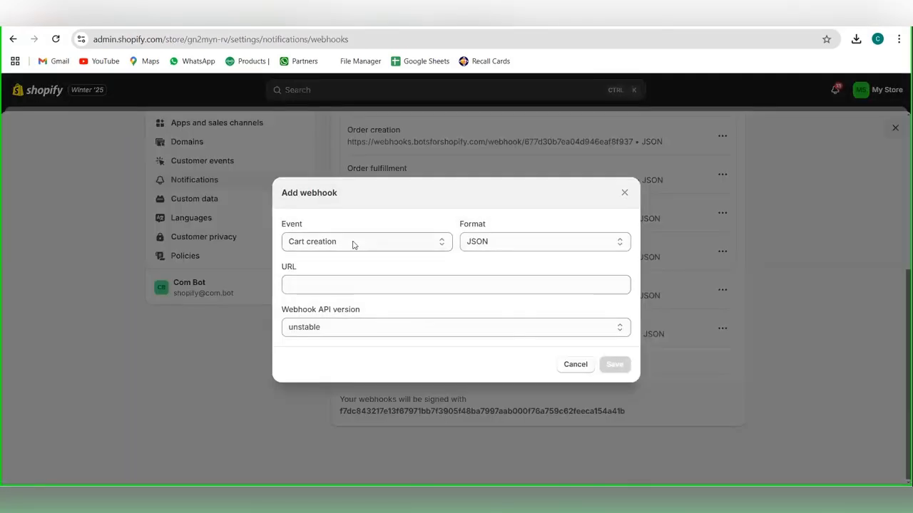
pyautogui.click(352, 244)
pyautogui.scroll(-2, 368, 312)
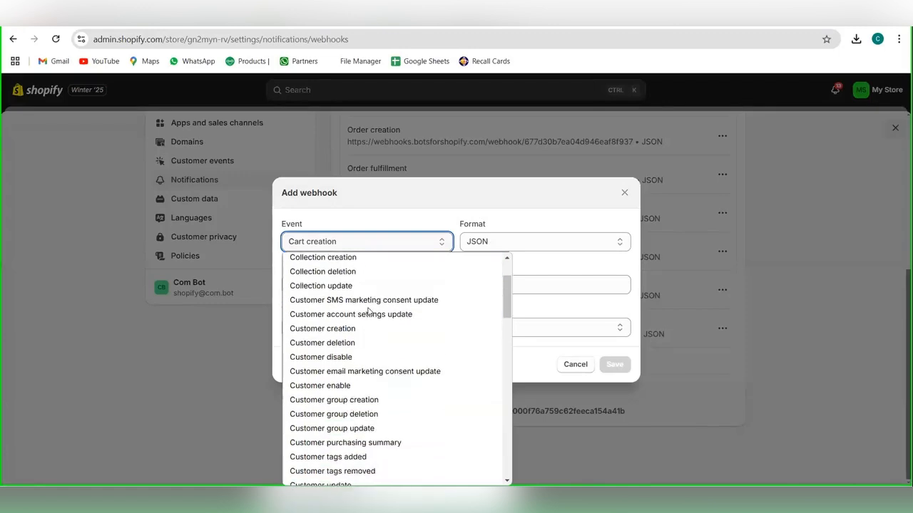
pyautogui.scroll(2, 369, 311)
pyautogui.press('o')
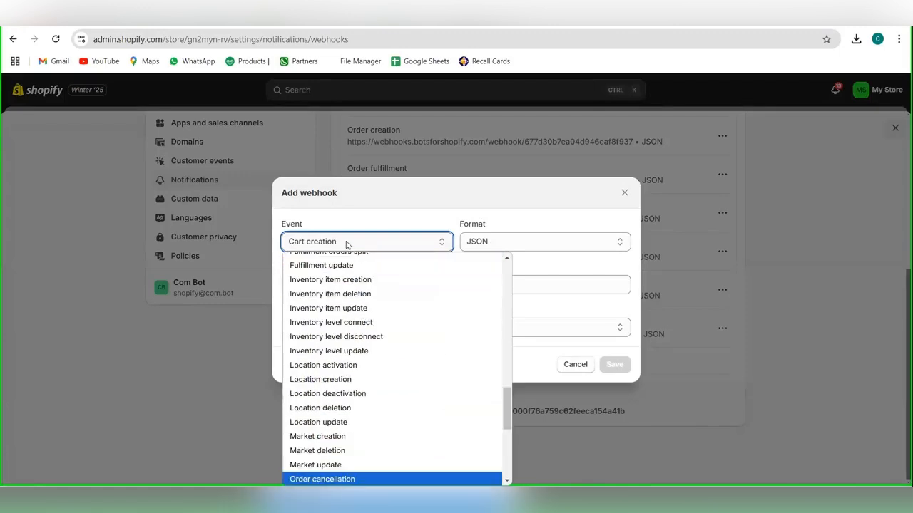
pyautogui.scroll(-5, 367, 337)
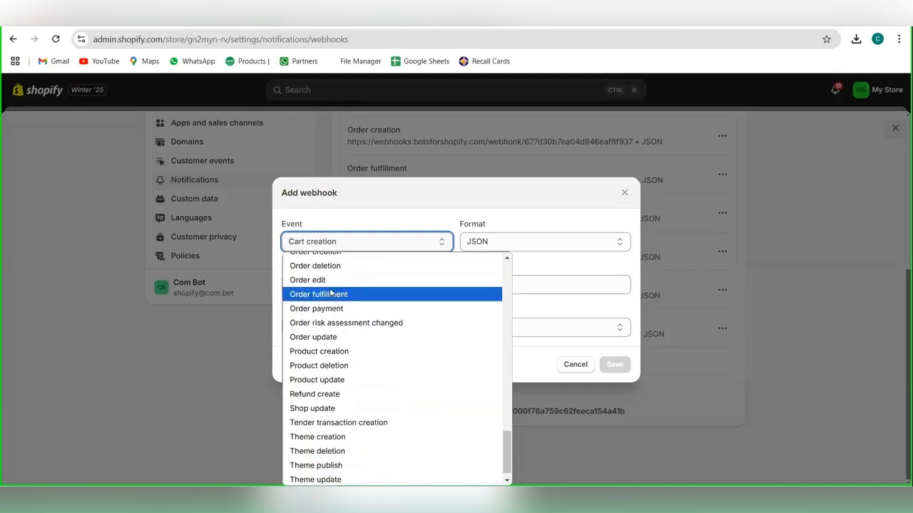
pyautogui.click(330, 294)
# Step: Paste the copied webhook URL, set the webhook API version to 2025-04 (Release candidate), and save the webhook
pyautogui.click(334, 290)
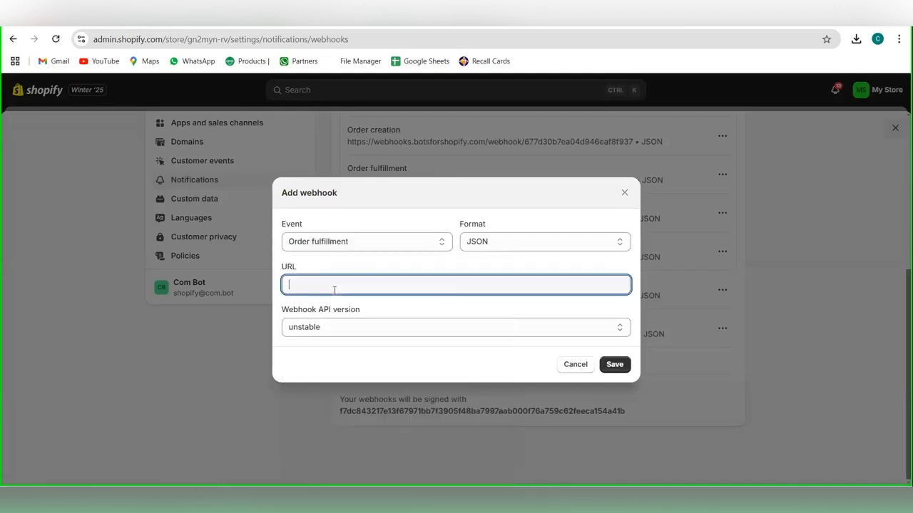
pyautogui.hotkey('ctrl', 'v')
pyautogui.click(505, 320)
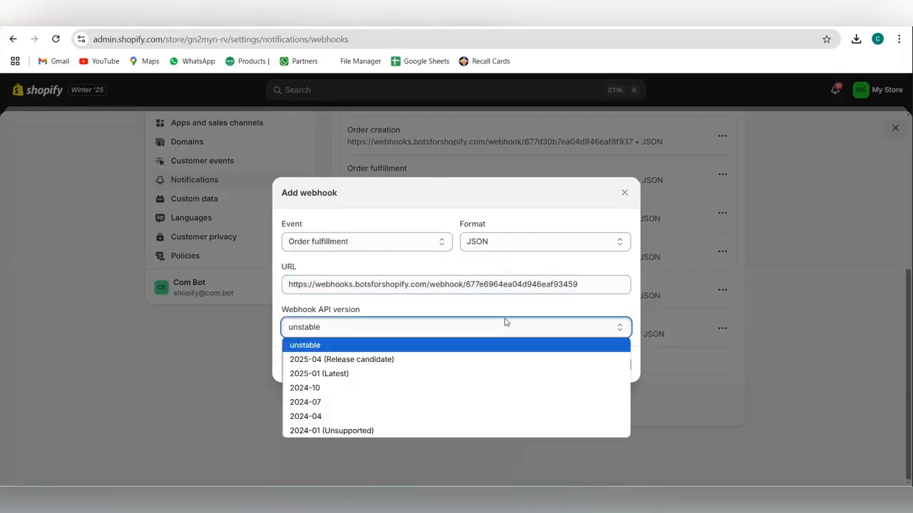
pyautogui.click(472, 359)
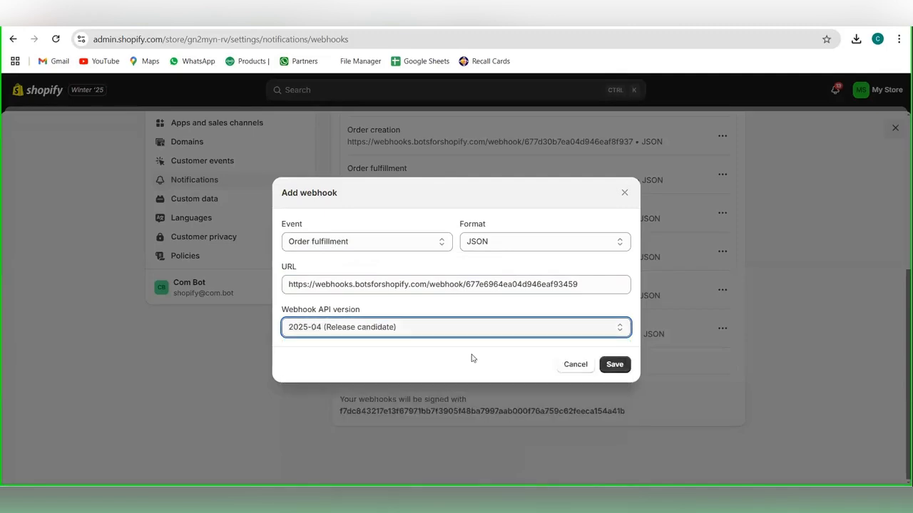
pyautogui.click(613, 365)
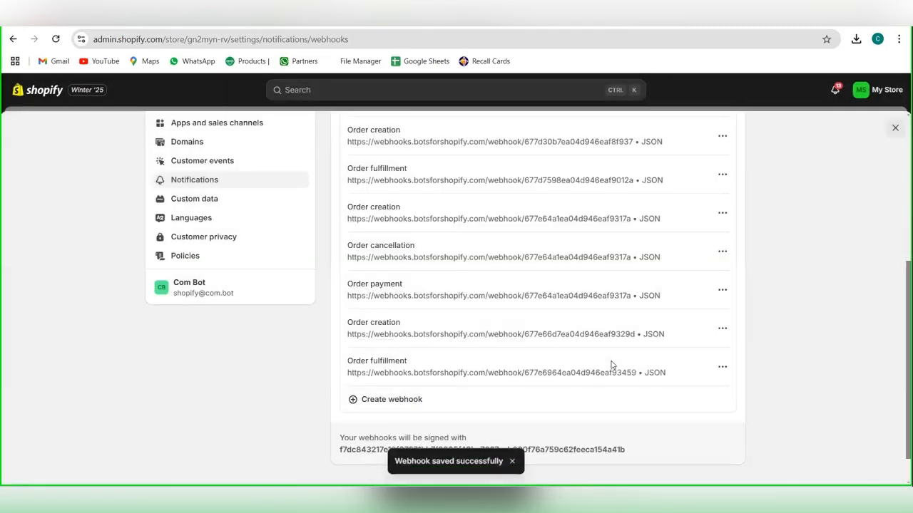
# Step: Return to the tracking workflow and start capturing incoming data on its Custom Webhook
pyautogui.hotkey('alt', 'Tab')
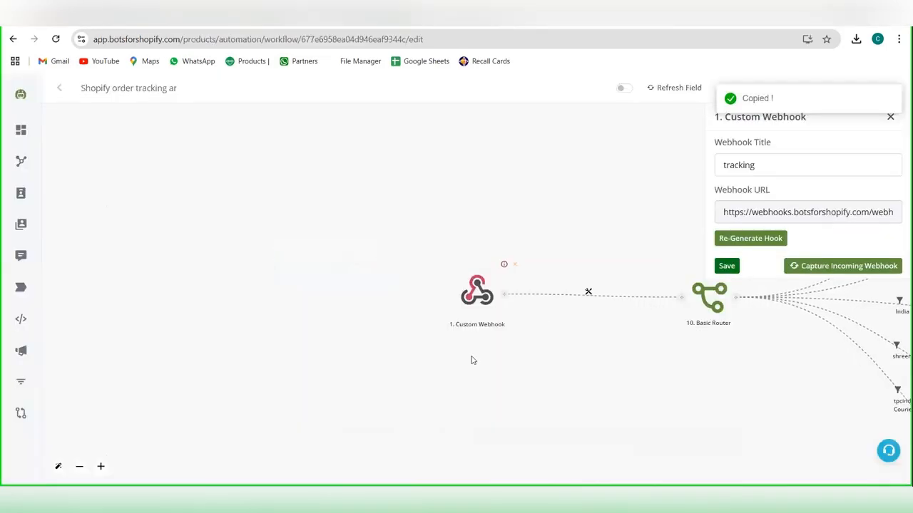
pyautogui.click(840, 266)
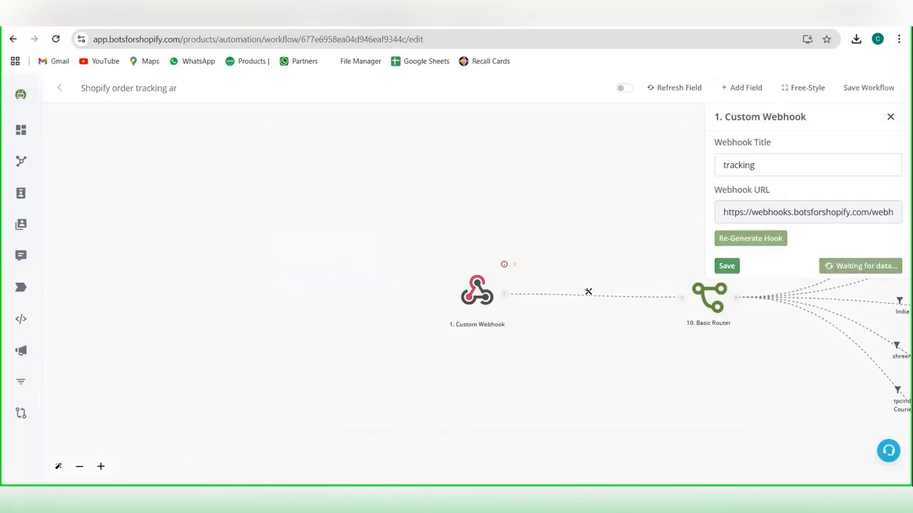
# Step: Switch to Shopify's orders list, open the newest unfulfilled order, and start fulfilling its White Shirt item
pyautogui.hotkey('alt', 'Tab')
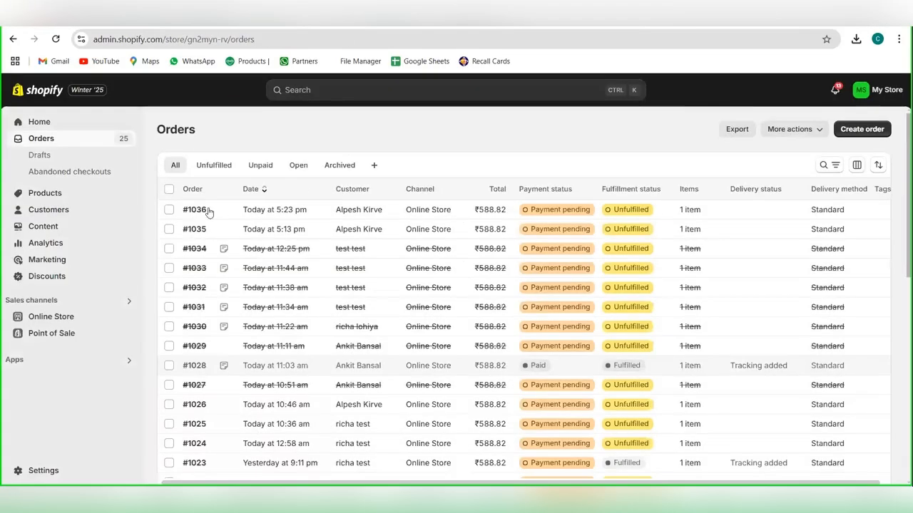
pyautogui.click(203, 210)
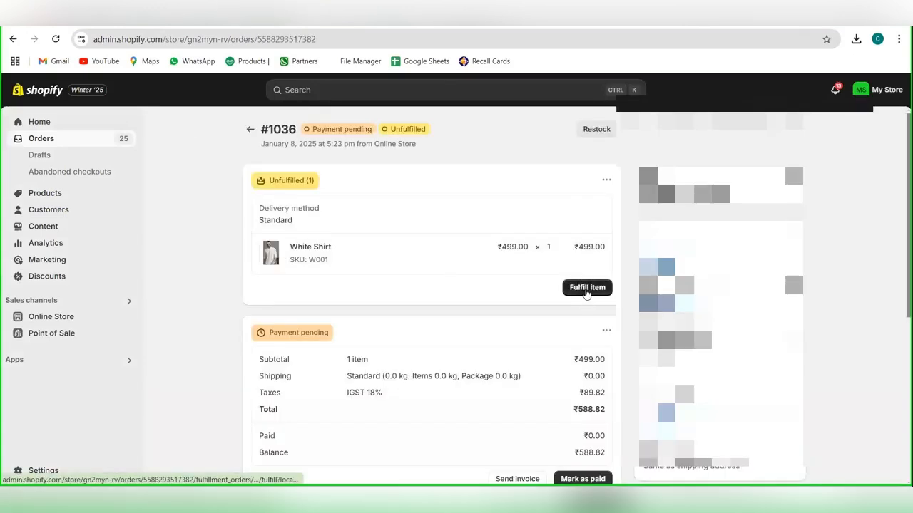
pyautogui.click(585, 289)
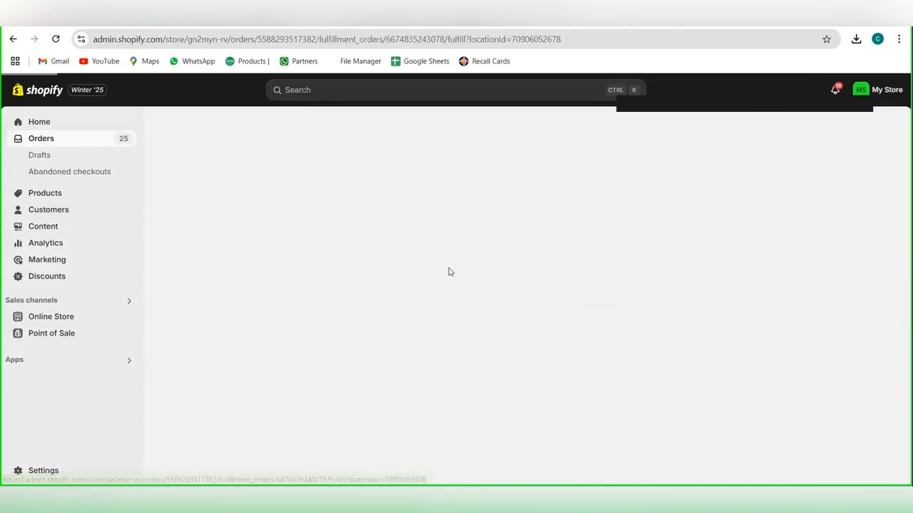
pyautogui.click(345, 353)
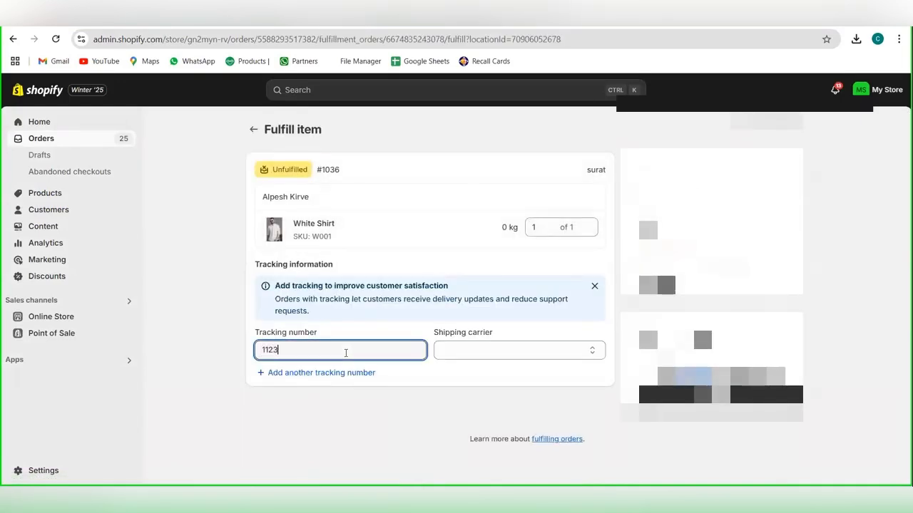
pyautogui.write('1123456789')
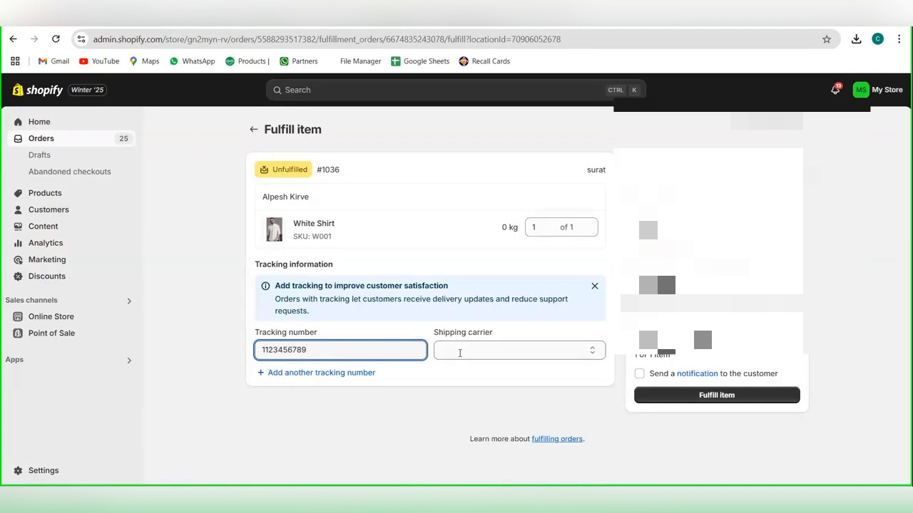
pyautogui.click(460, 350)
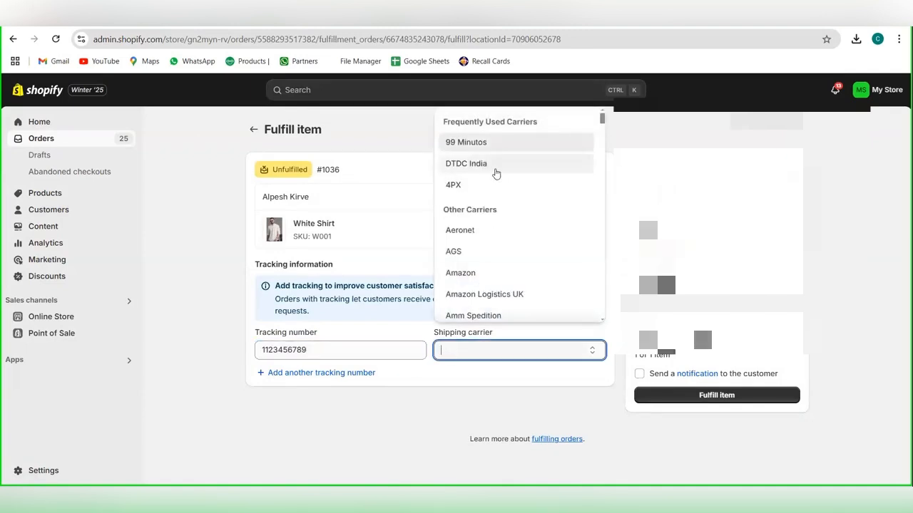
pyautogui.click(496, 171)
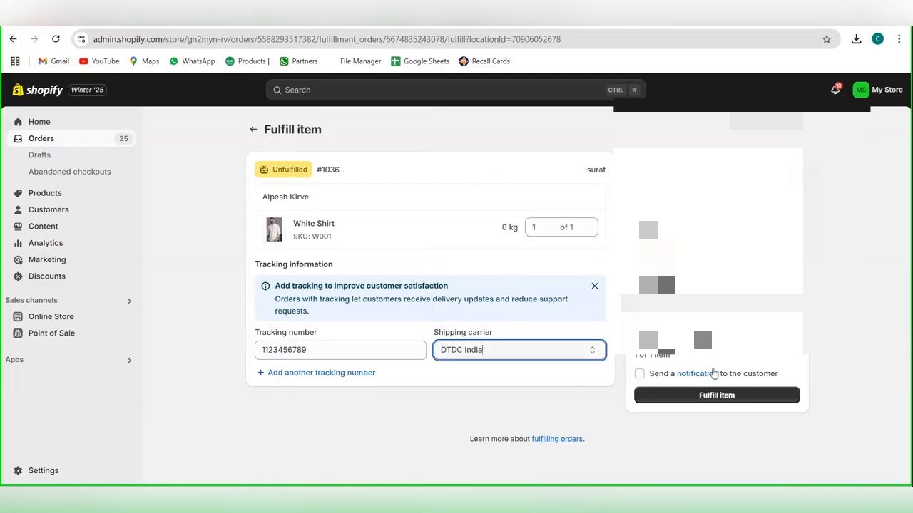
pyautogui.click(713, 394)
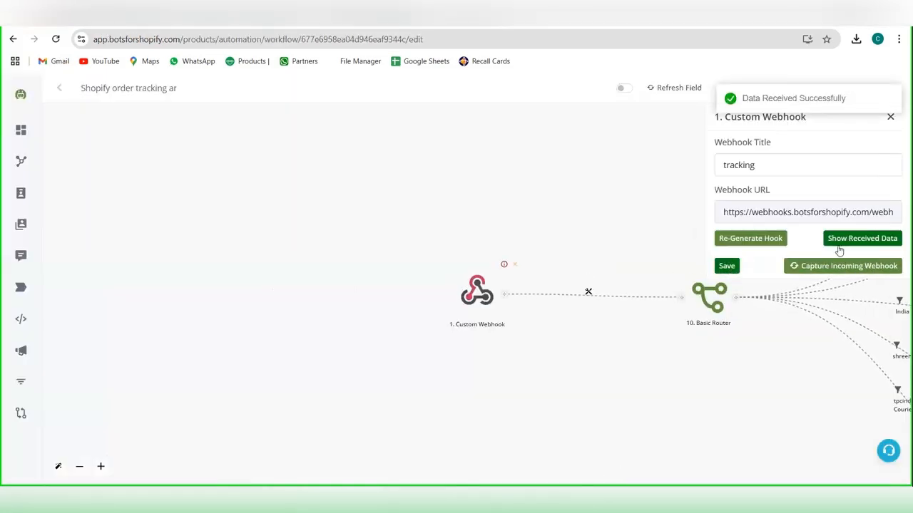
# Step: Review the data received by the tracking workflow's Custom Webhook, and save the webhook
pyautogui.click(848, 239)
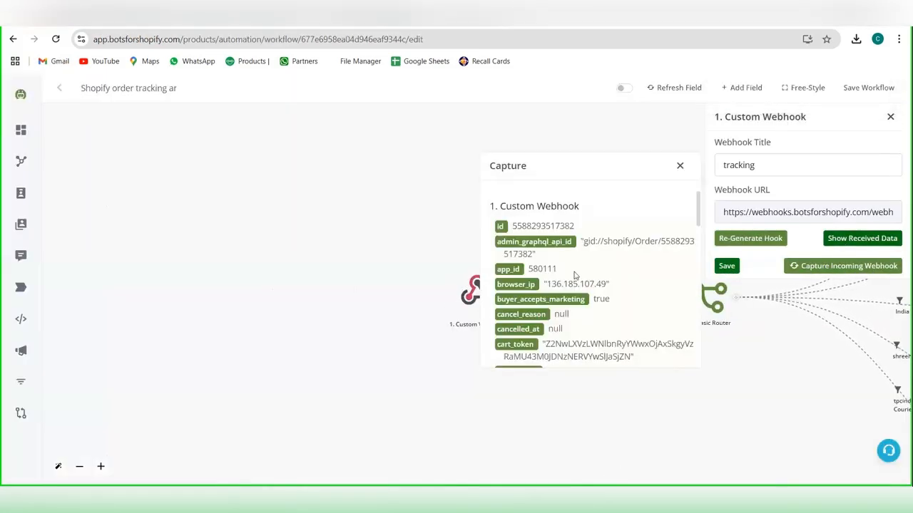
pyautogui.scroll(-1, 575, 276)
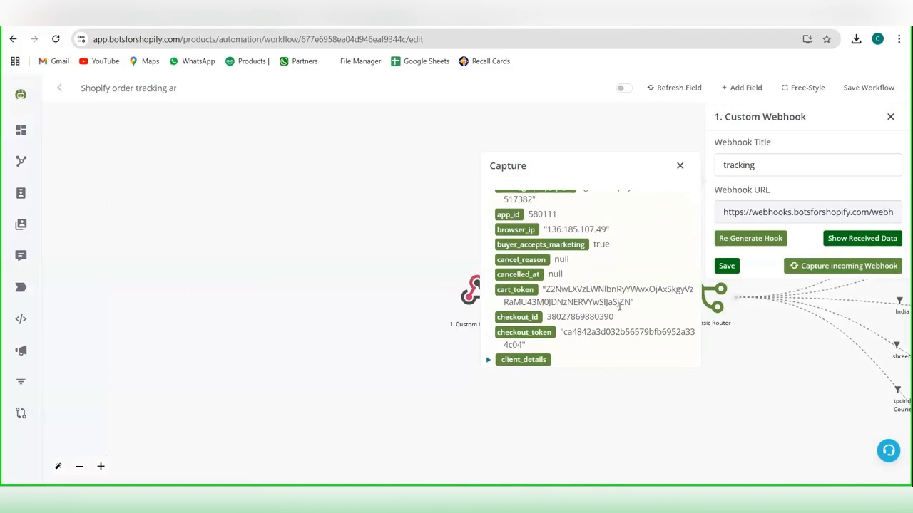
pyautogui.scroll(-2, 619, 307)
pyautogui.scroll(-4, 619, 306)
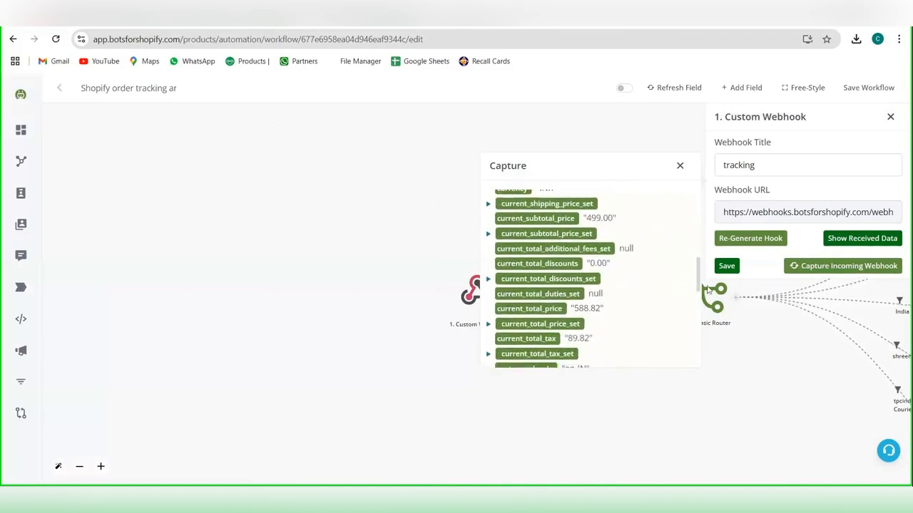
pyautogui.click(726, 265)
# Step: Open the filter on the Basic Router's dtdc branch and bring up the variable mapping for its tracking_url condition
pyautogui.moveTo(495, 363); pyautogui.dragTo(227, 376)
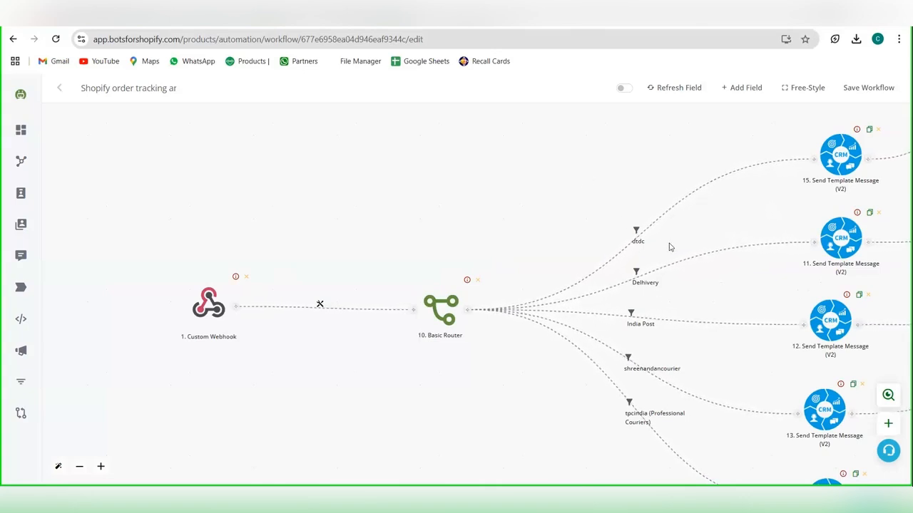
pyautogui.moveTo(497, 250); pyautogui.dragTo(435, 244)
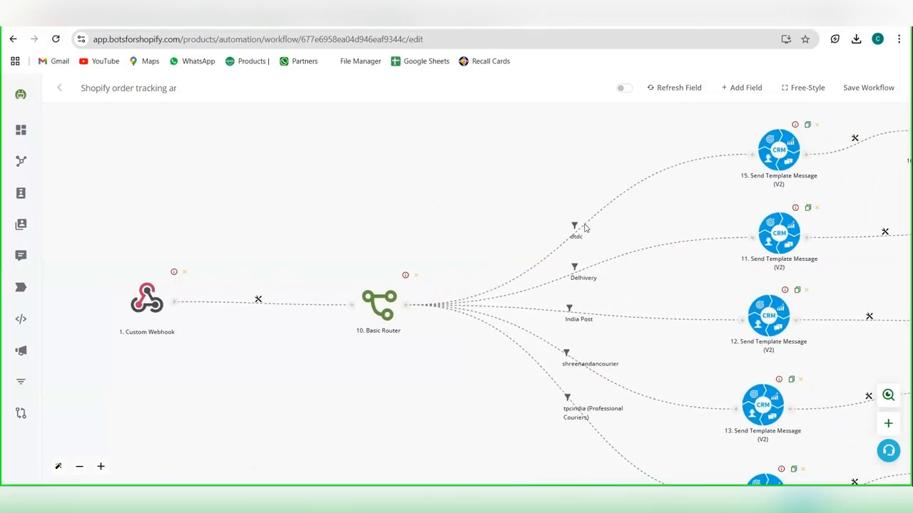
pyautogui.click(575, 227)
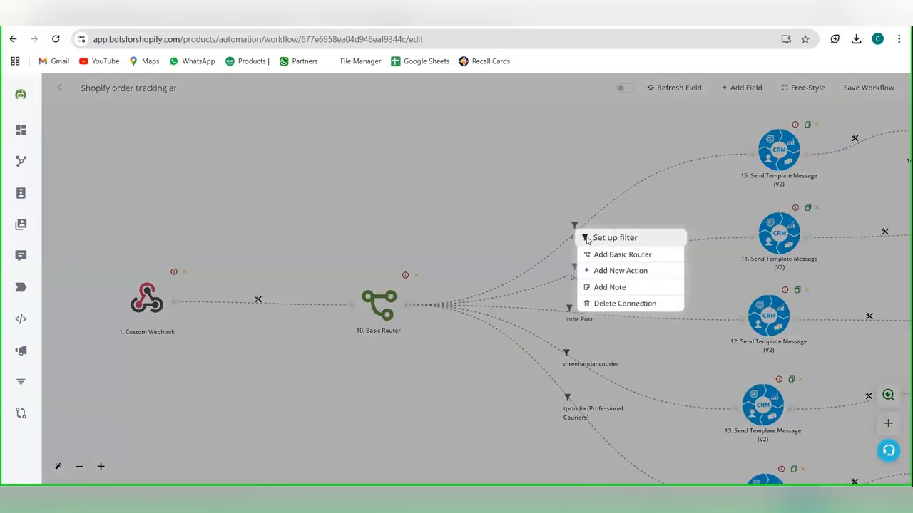
pyautogui.click(612, 237)
pyautogui.click(830, 232)
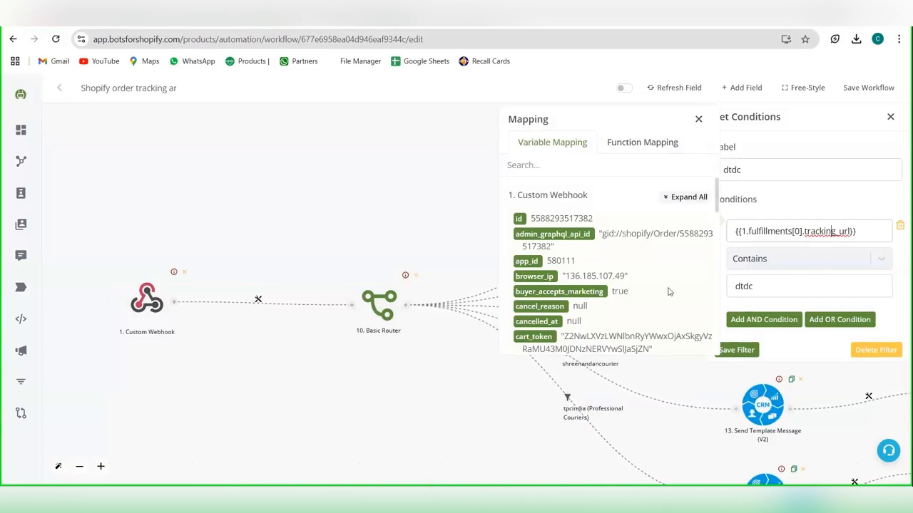
# Step: Examine the Custom Webhook's mapping variables, expanding the collapsed fields, line_items and the first fulfillments entry to find the tracking URL
pyautogui.scroll(-15, 669, 291)
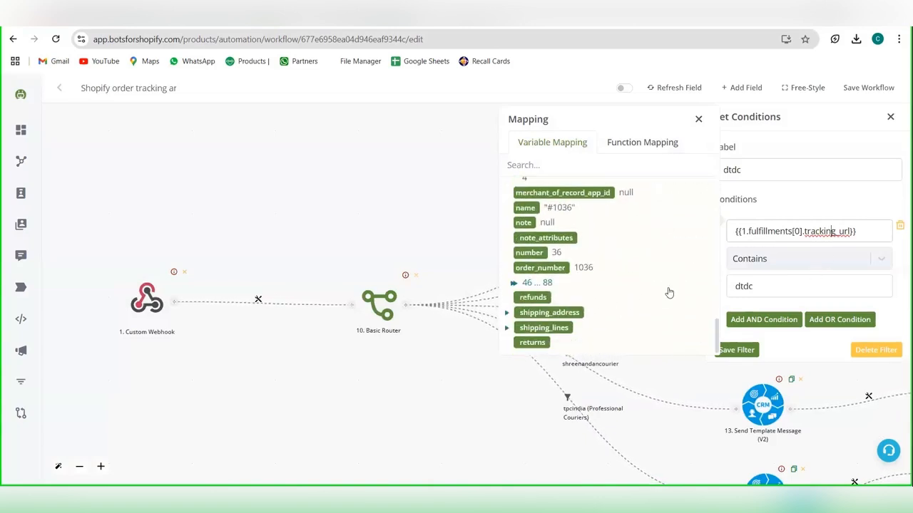
pyautogui.click(513, 284)
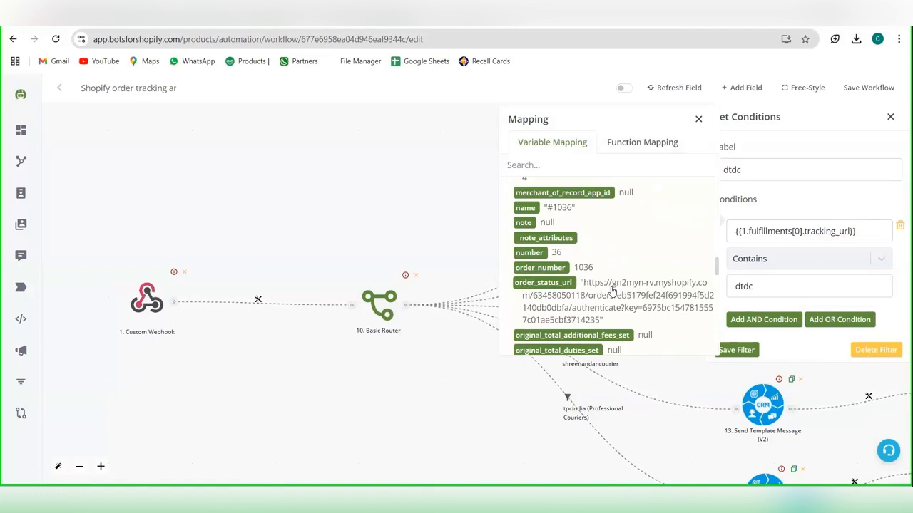
pyautogui.scroll(-1, 612, 290)
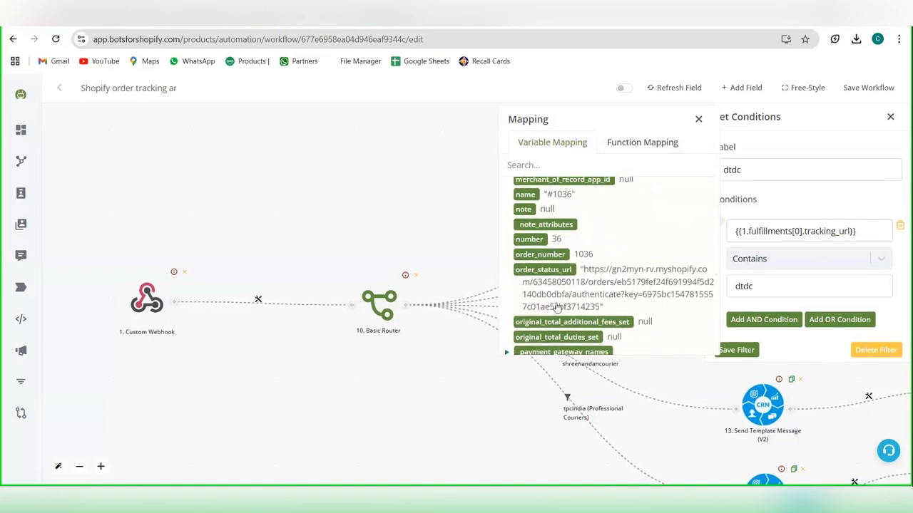
pyautogui.scroll(-2, 563, 305)
pyautogui.scroll(-4, 598, 305)
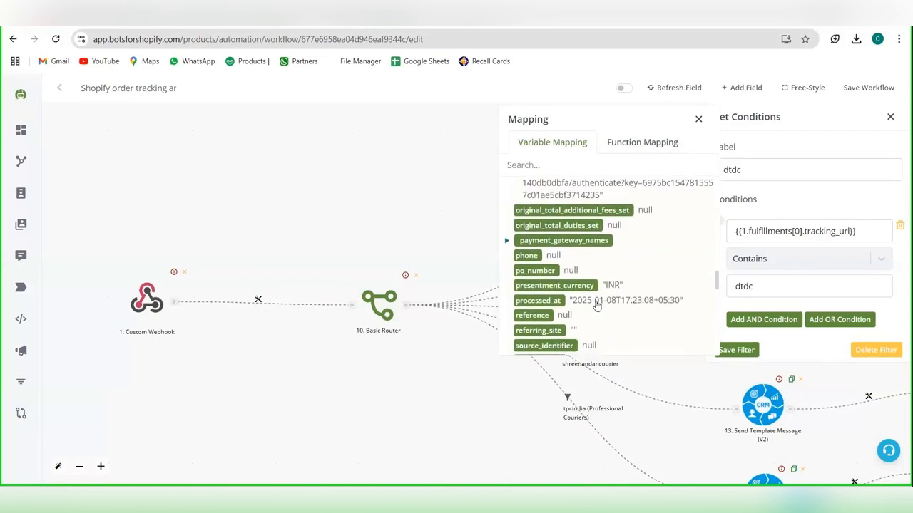
pyautogui.scroll(4, 597, 306)
pyautogui.scroll(-10, 597, 305)
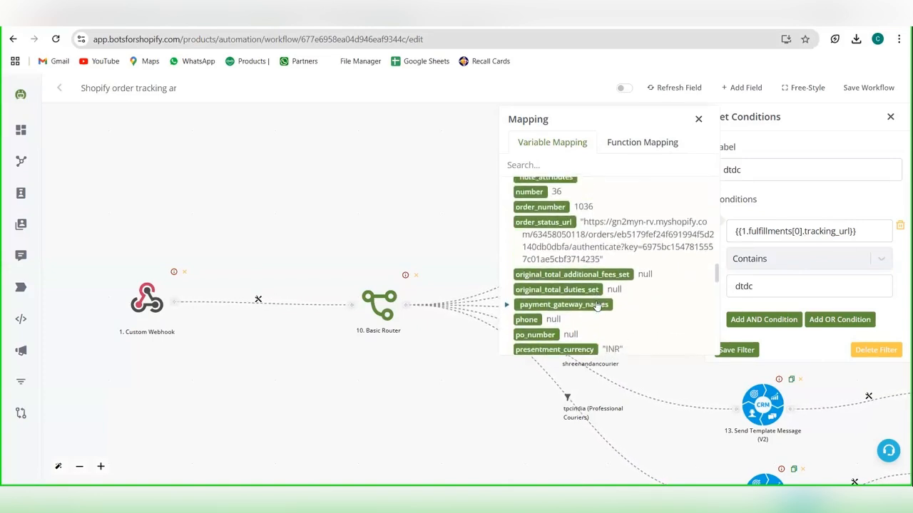
pyautogui.scroll(-10, 597, 305)
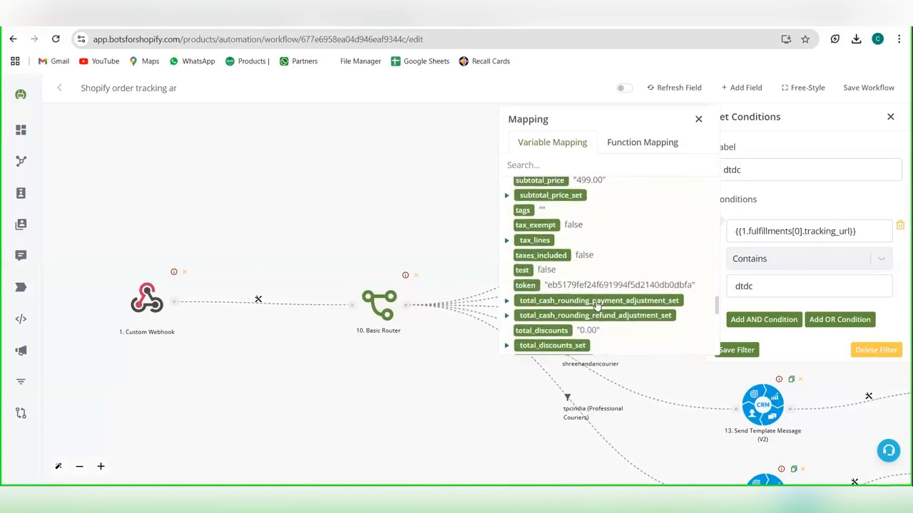
pyautogui.scroll(-10, 597, 305)
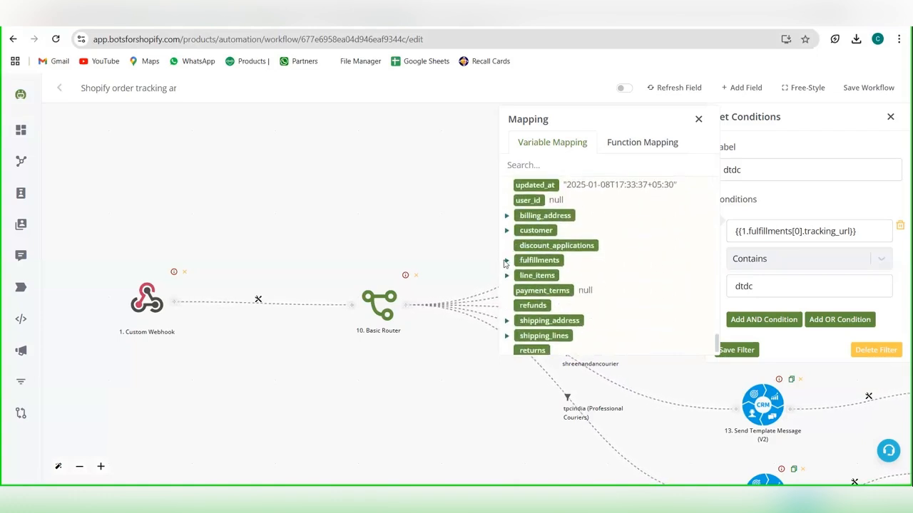
pyautogui.click(507, 261)
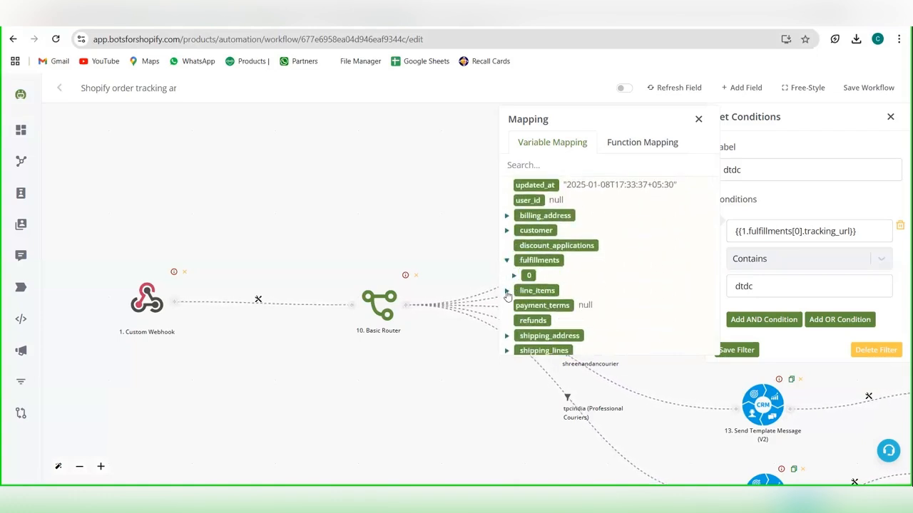
pyautogui.click(507, 291)
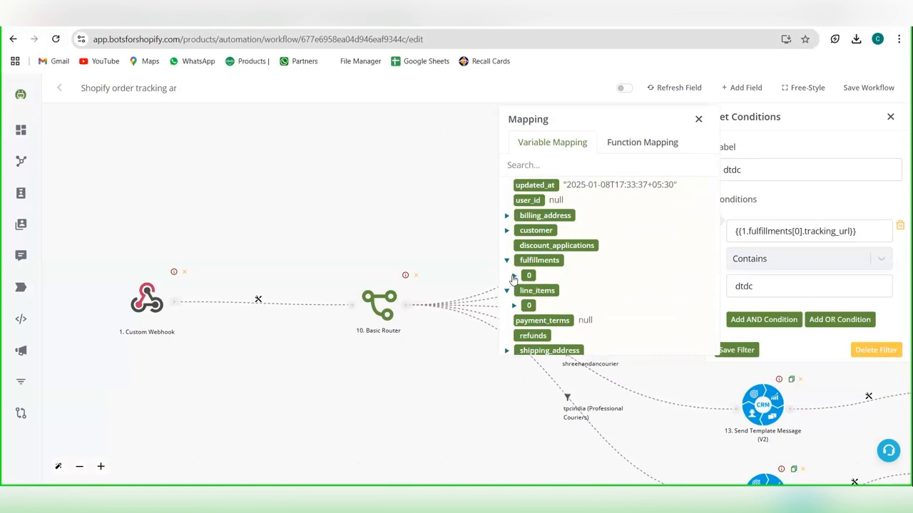
pyautogui.click(514, 276)
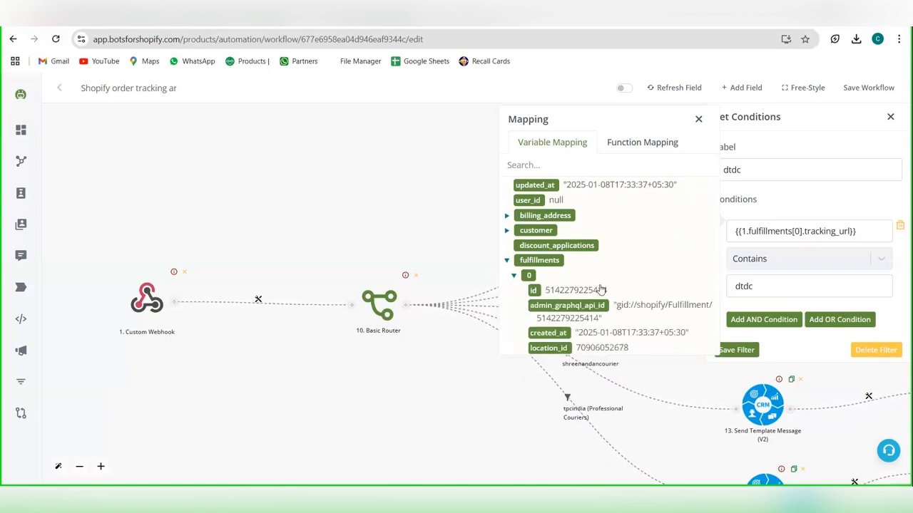
pyautogui.scroll(-1, 620, 278)
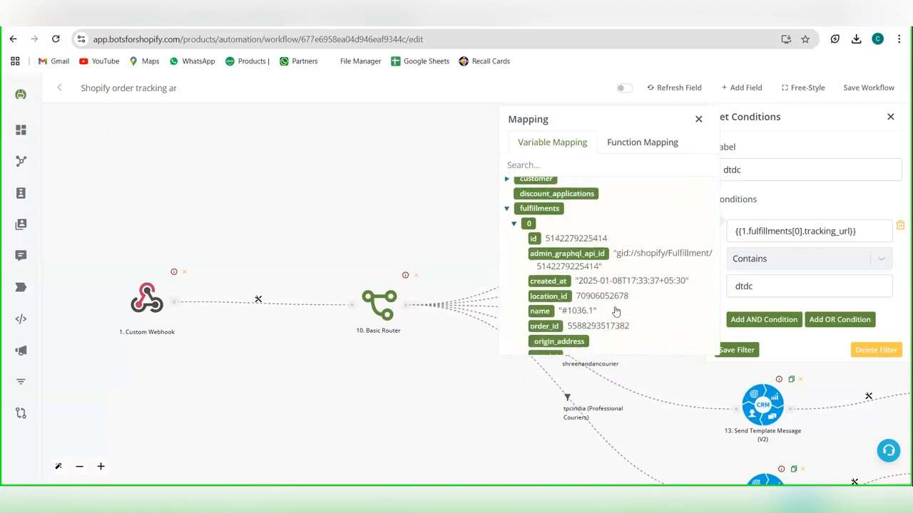
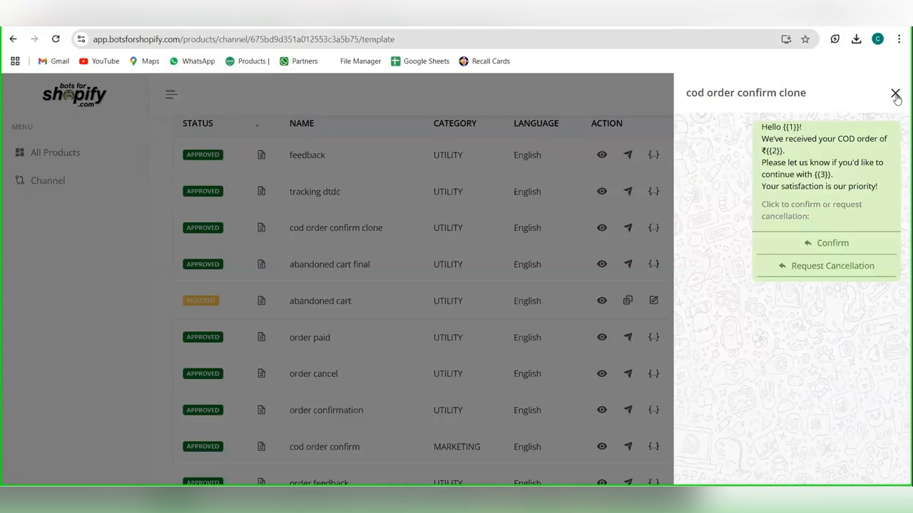
# Step: Preview the tracking dtdc message template, and save the filter on the Basic Router's dtdc branch
pyautogui.click(895, 95)
pyautogui.scroll(1, 833, 167)
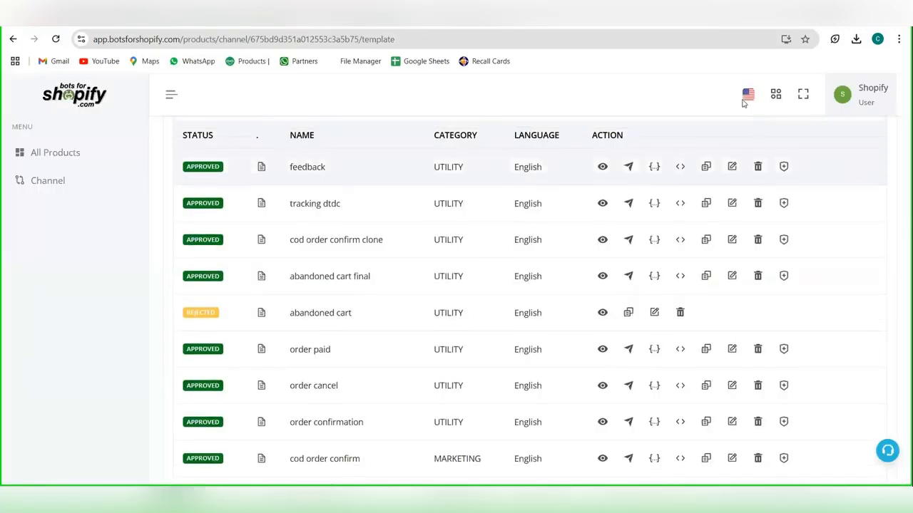
pyautogui.click(602, 205)
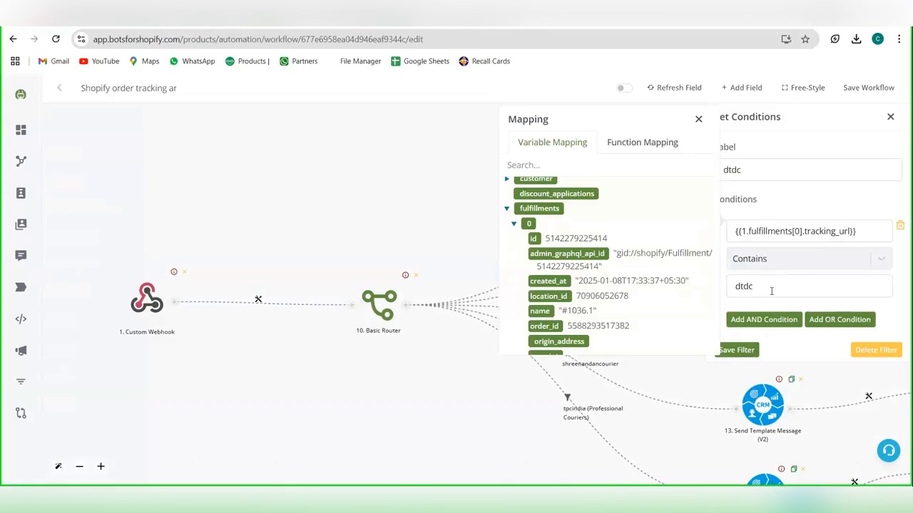
pyautogui.click(736, 349)
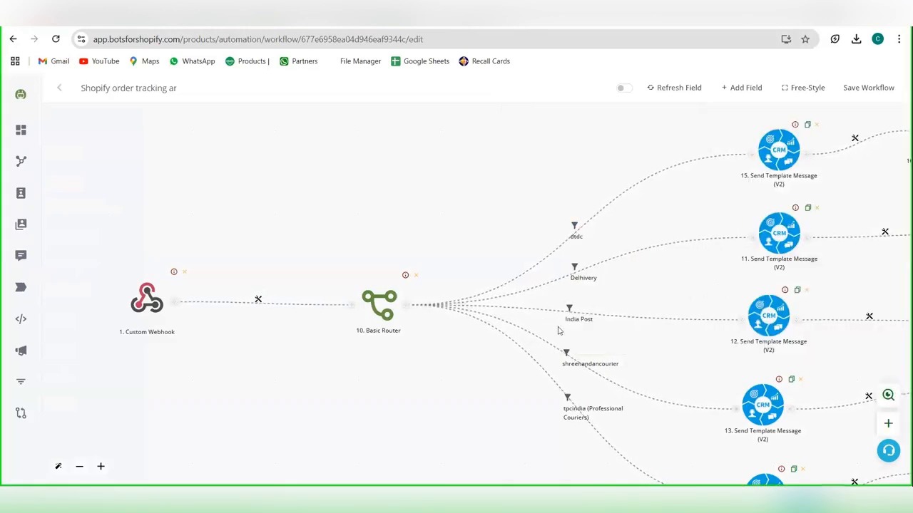
# Step: Set the dtdc branch's Send Template Message to the BotsforShopify channel and the tracking_dtdc en template, and save it
pyautogui.moveTo(560, 330); pyautogui.dragTo(396, 374)
pyautogui.click(612, 195)
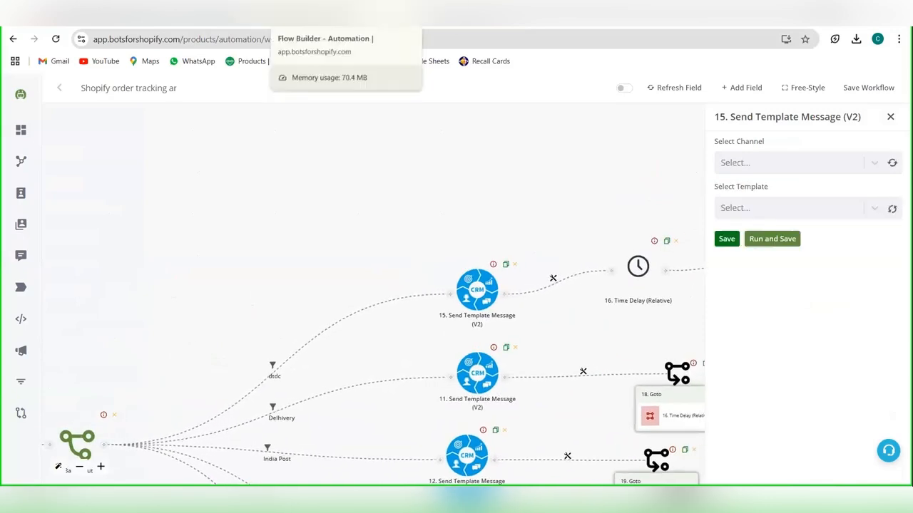
pyautogui.click(192, 16)
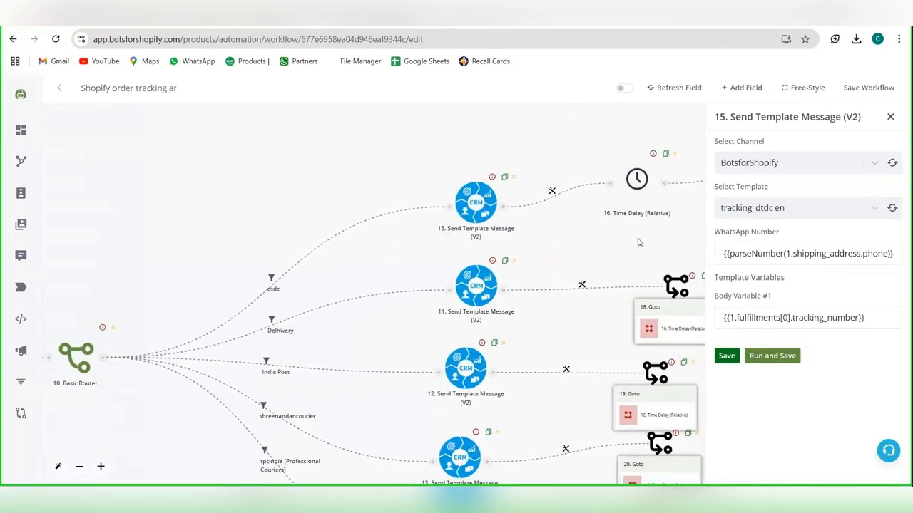
pyautogui.click(727, 355)
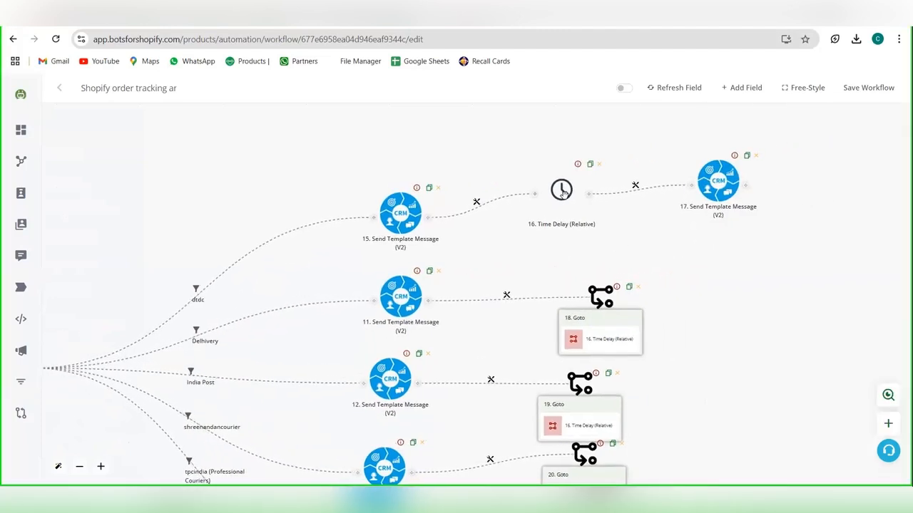
# Step: Set the Send Template Message after the time delay to the BotsforShopify channel and feedback en template, and save it and the workflow
pyautogui.click(565, 199)
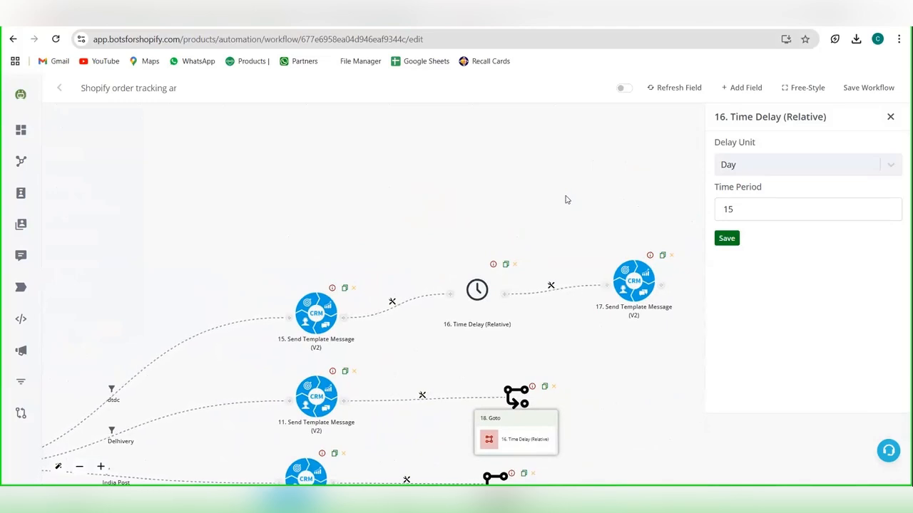
pyautogui.click(634, 270)
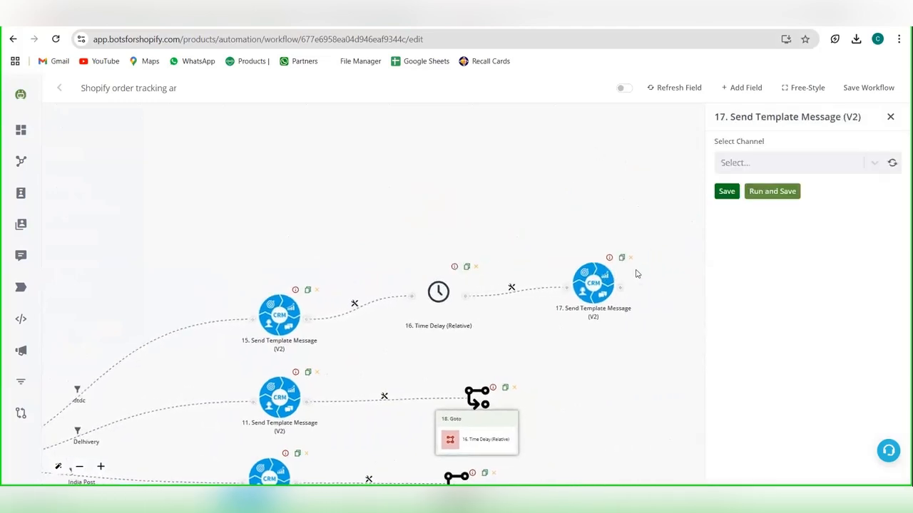
pyautogui.click(754, 166)
pyautogui.click(756, 192)
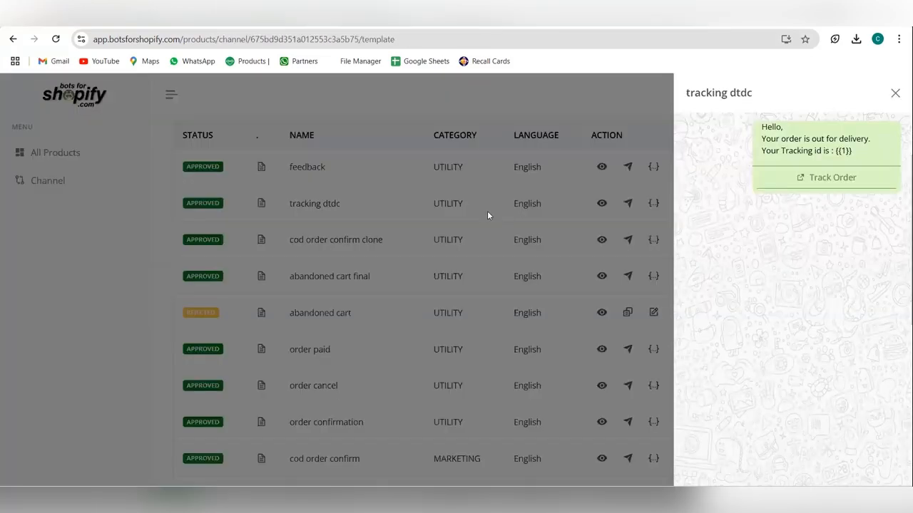
pyautogui.click(487, 211)
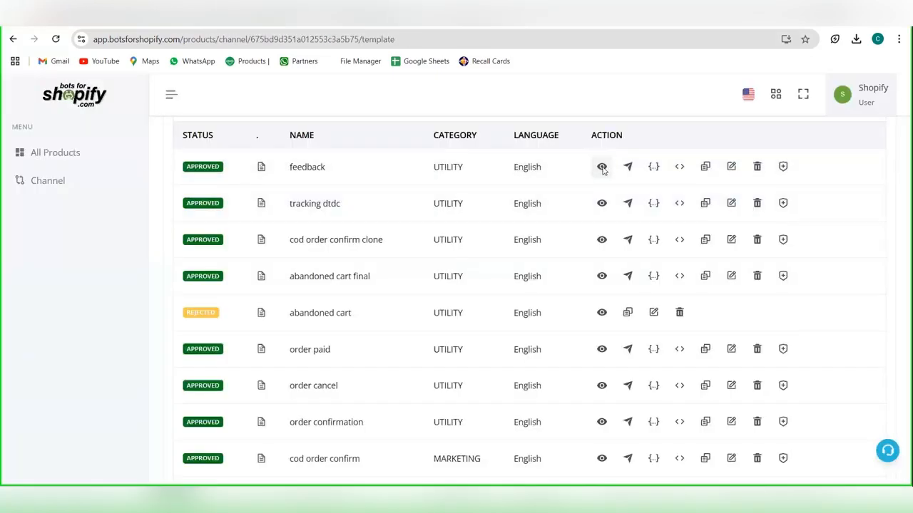
pyautogui.click(603, 168)
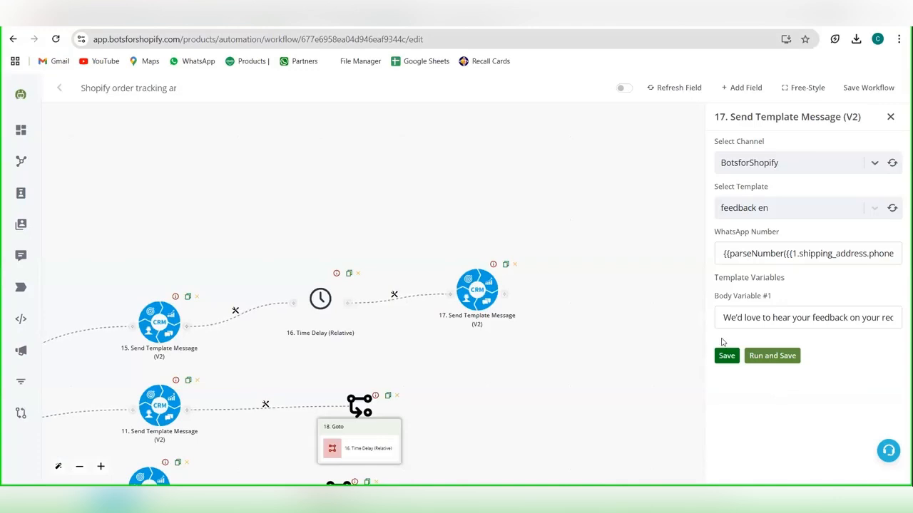
pyautogui.click(725, 356)
pyautogui.click(881, 93)
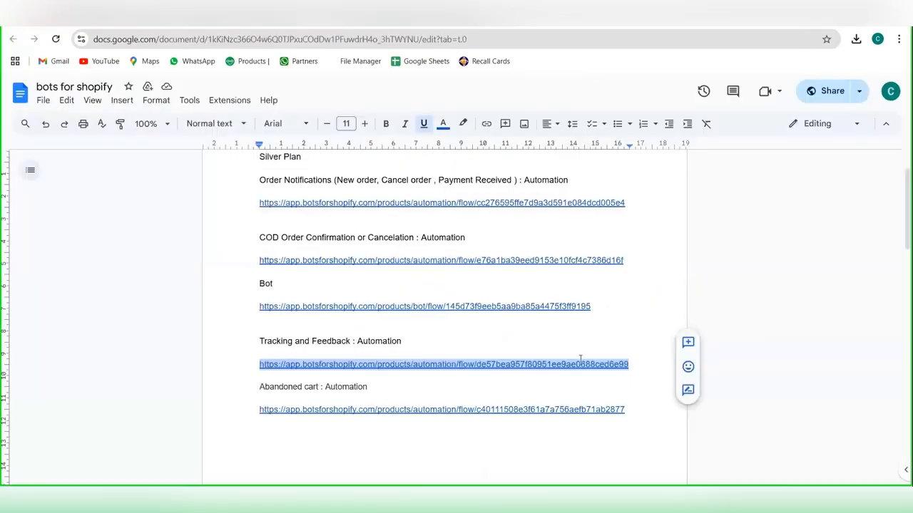
# Step: Copy the Abandoned cart automation link from the bots for shopify document
pyautogui.scroll(-2, 581, 358)
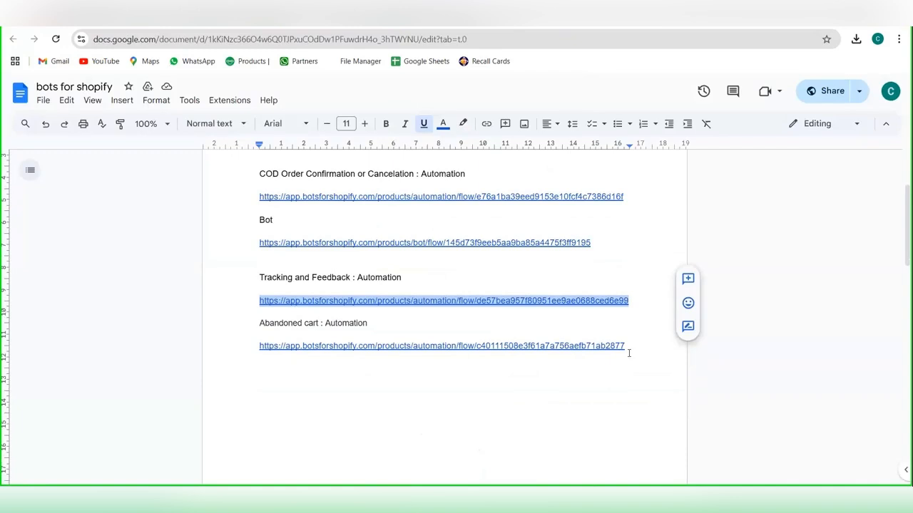
pyautogui.click(410, 367)
pyautogui.moveTo(256, 354); pyautogui.dragTo(258, 347)
pyautogui.hotkey('ctrl', 'c')
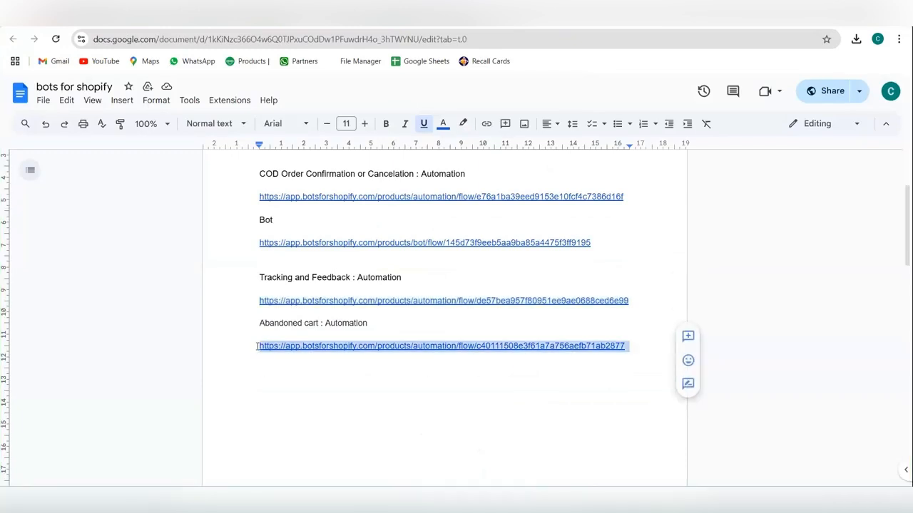
pyautogui.hotkey('ctrl', 'Tab')
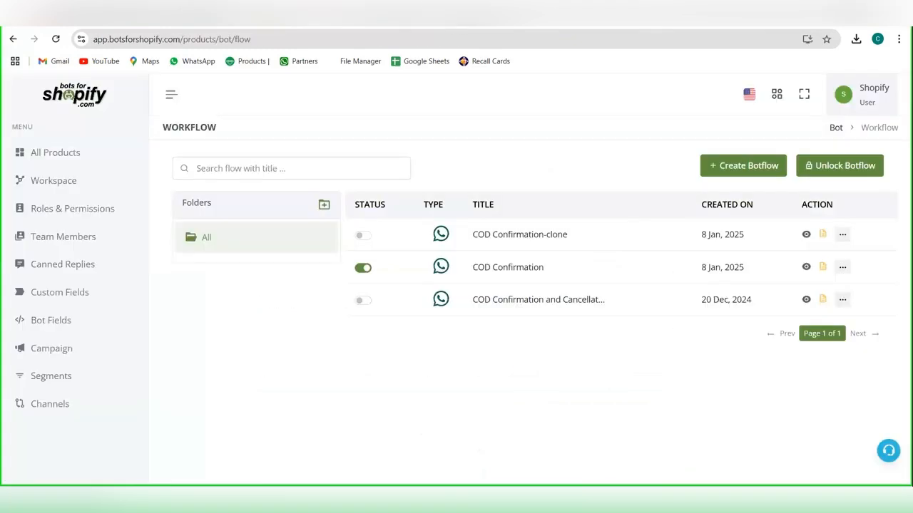
# Step: Open the copied link in the browser tab with the automation list, and clone the Abandoned cart workflow
pyautogui.click(356, 12)
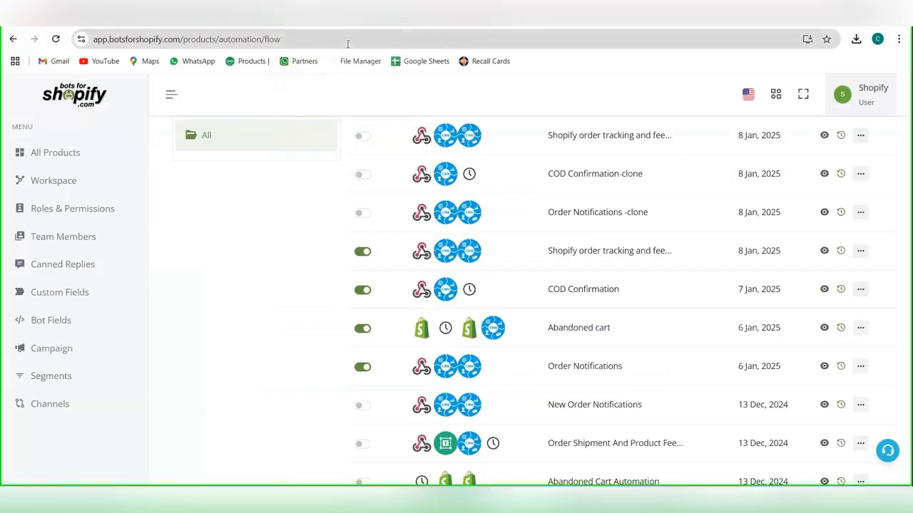
pyautogui.click(347, 40)
pyautogui.hotkey('ctrl', 'v')
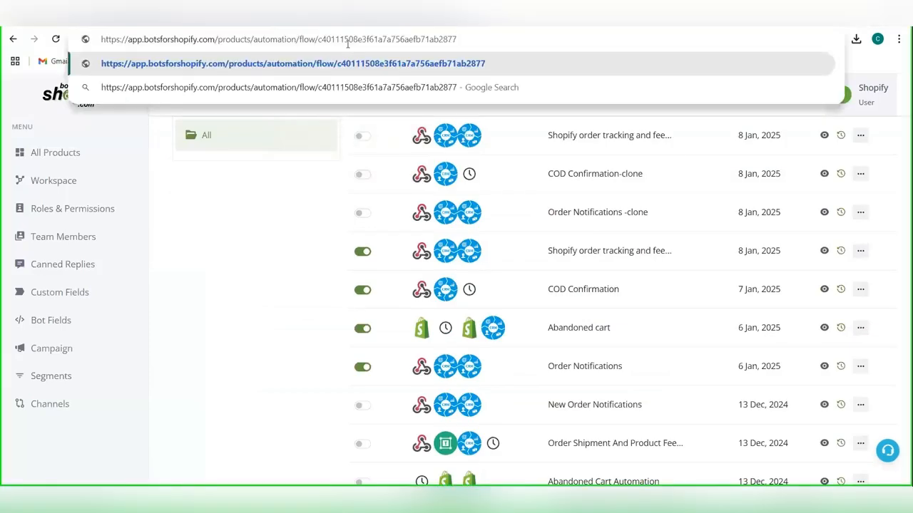
pyautogui.press('Return')
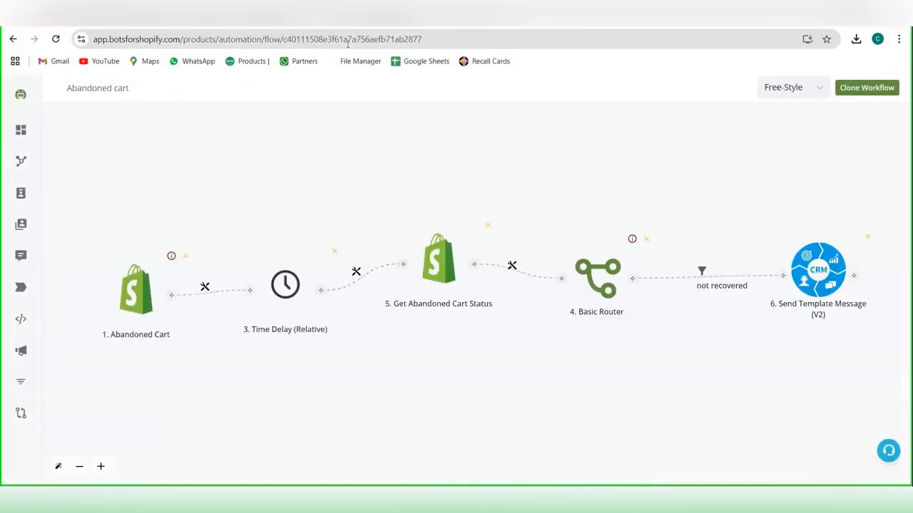
pyautogui.click(867, 88)
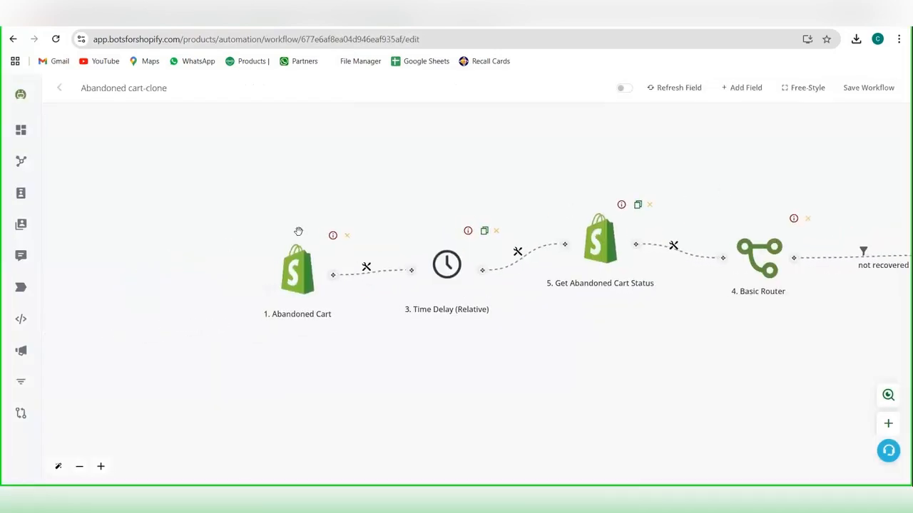
# Step: Start a new Shopify authentication labelled meet for the cloned workflow's Abandoned Cart trigger
pyautogui.click(296, 285)
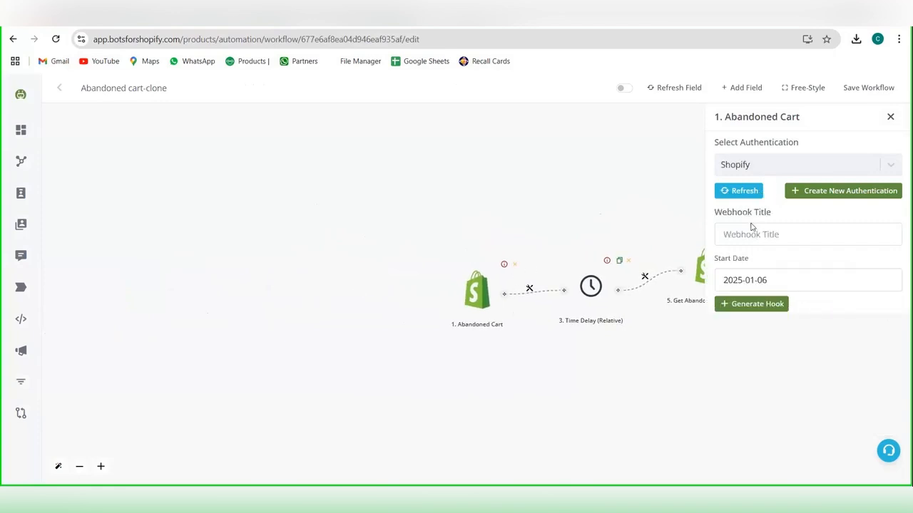
pyautogui.click(751, 166)
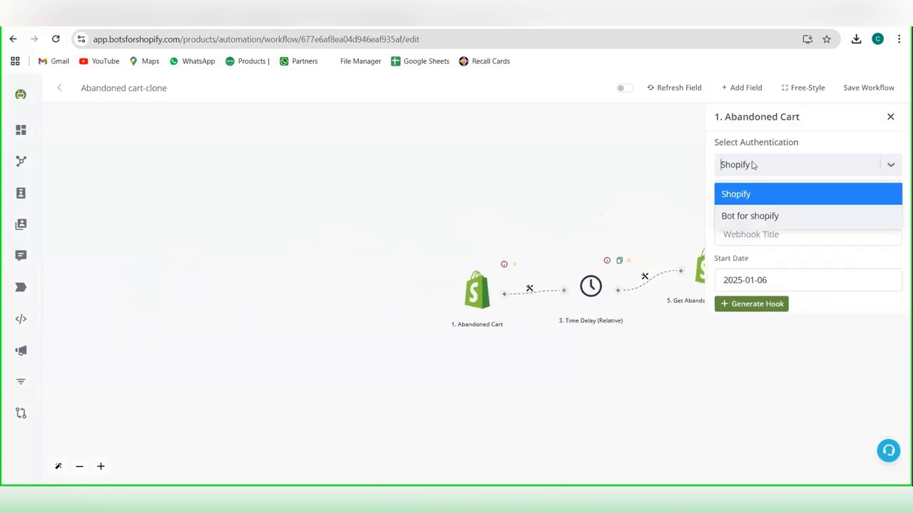
pyautogui.click(792, 192)
pyautogui.click(793, 190)
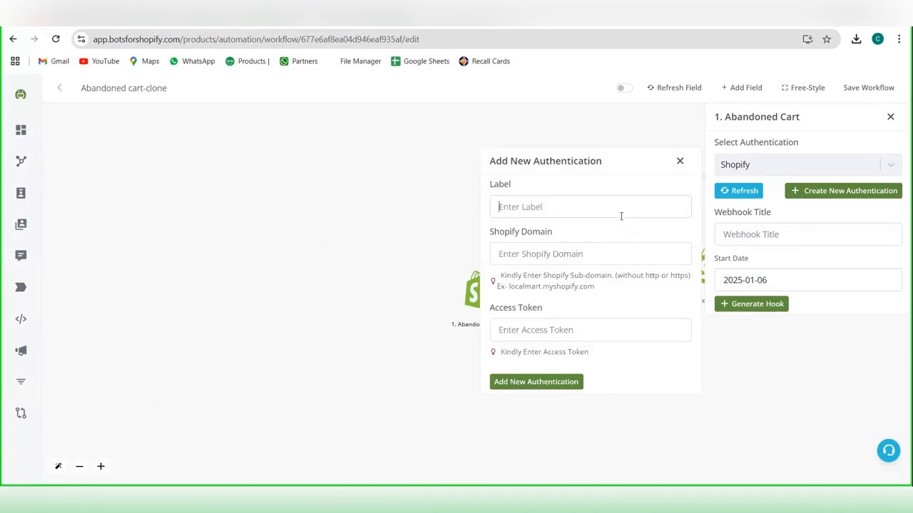
pyautogui.write('meet')
pyautogui.click(604, 254)
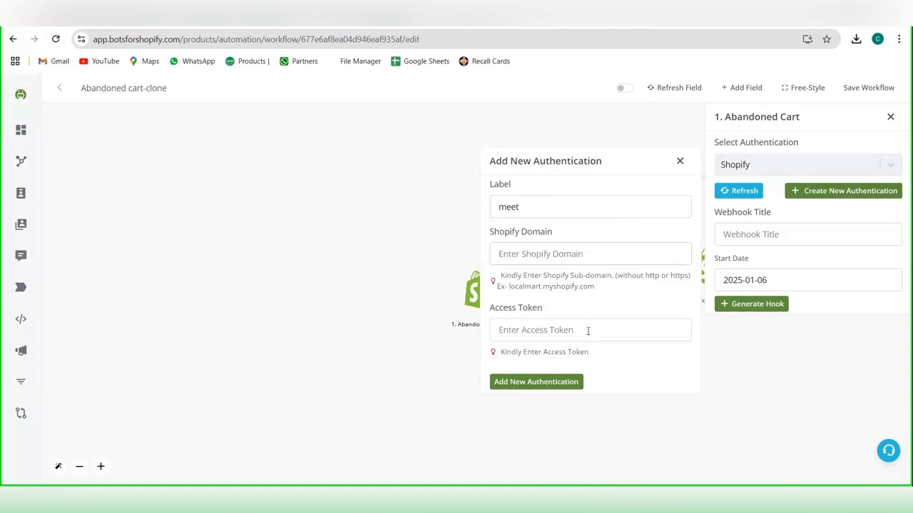
# Step: Switch to the Shopify admin and open the app development page within the store's Apps and sales channels settings
pyautogui.moveTo(588, 498)
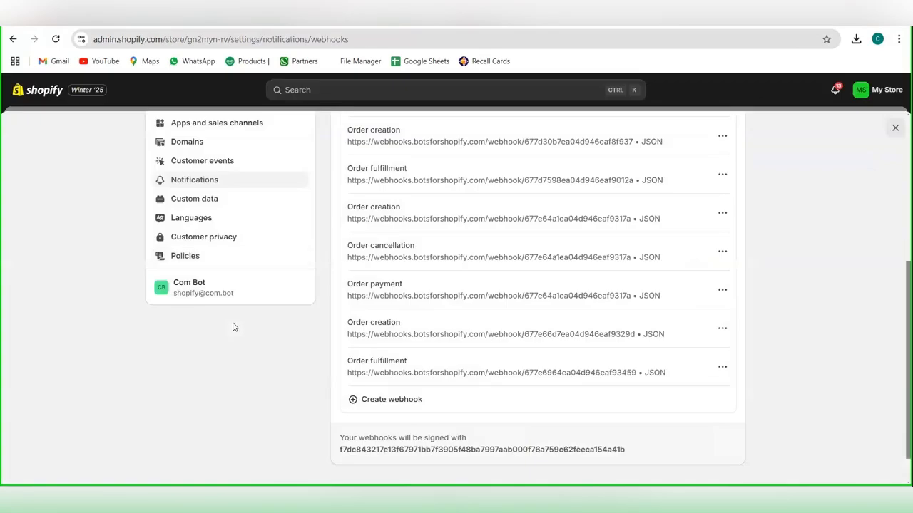
pyautogui.scroll(5, 234, 327)
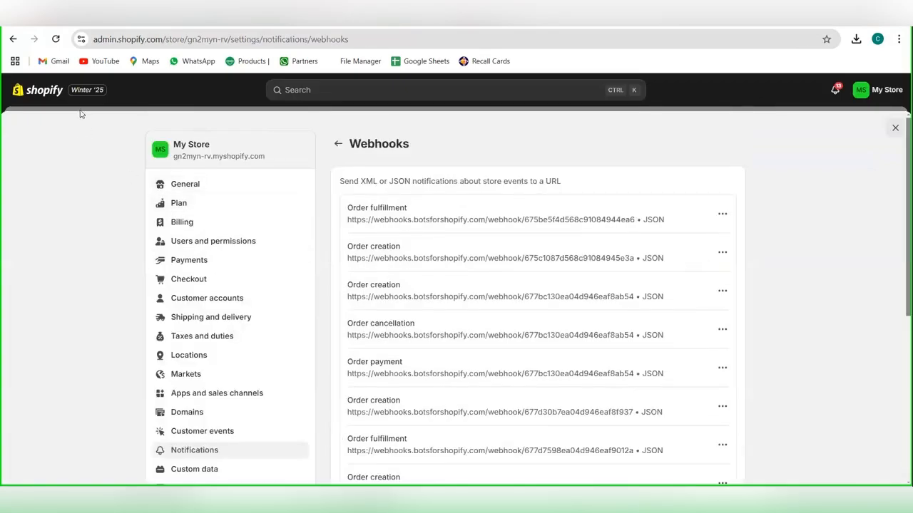
pyautogui.click(55, 94)
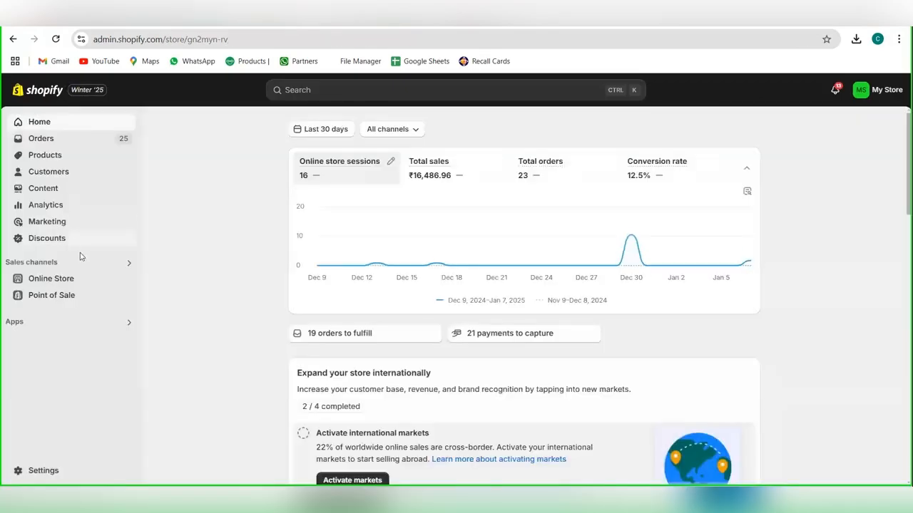
pyautogui.click(53, 322)
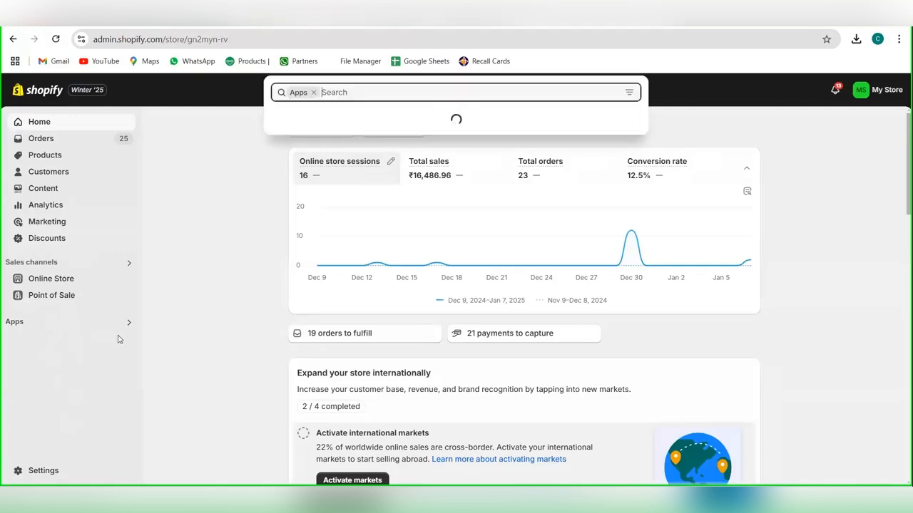
pyautogui.click(69, 476)
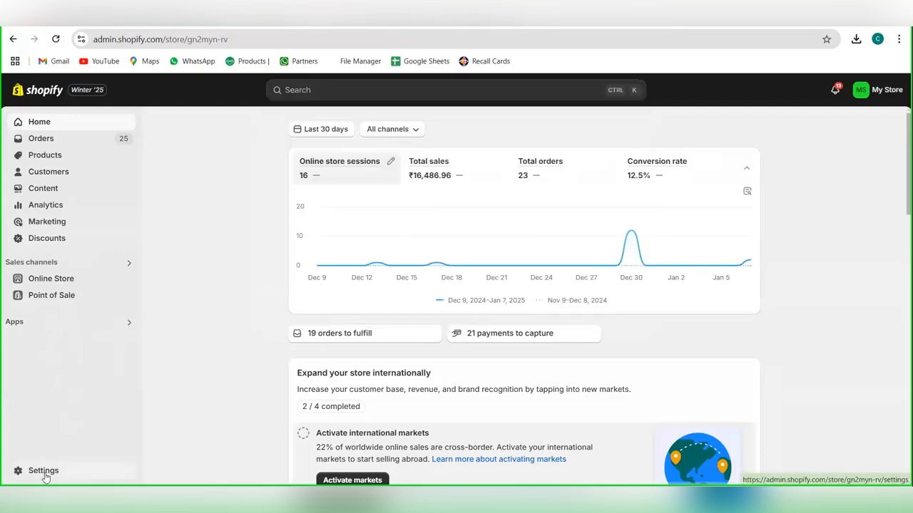
pyautogui.click(40, 473)
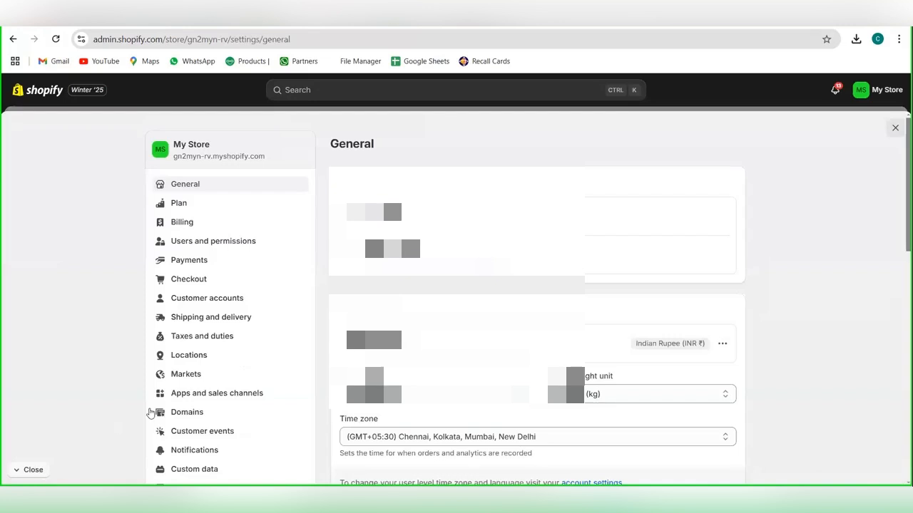
pyautogui.scroll(-1, 214, 432)
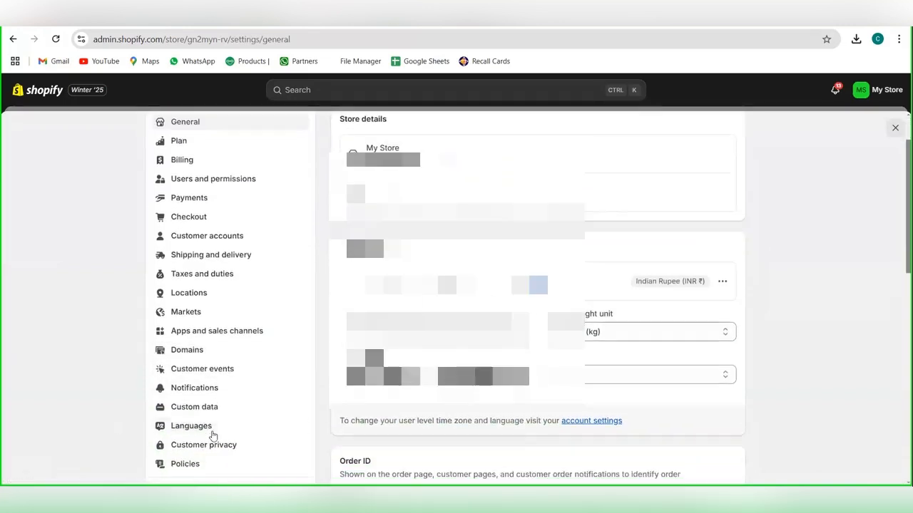
pyautogui.click(217, 338)
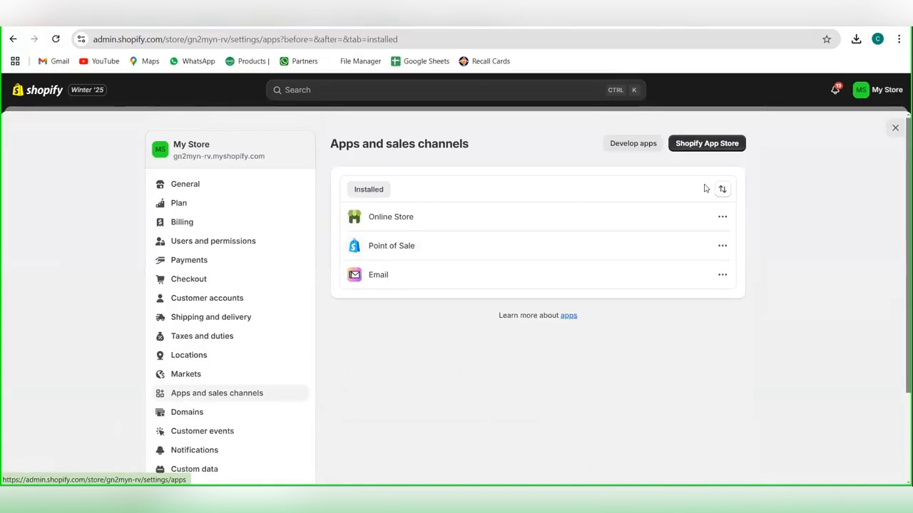
pyautogui.click(639, 152)
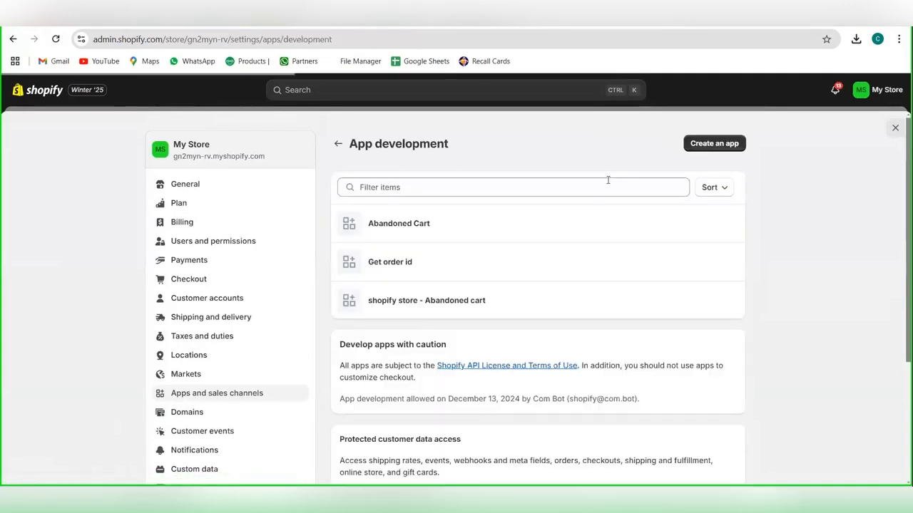
# Step: Create a custom app named shopify meet
pyautogui.click(714, 147)
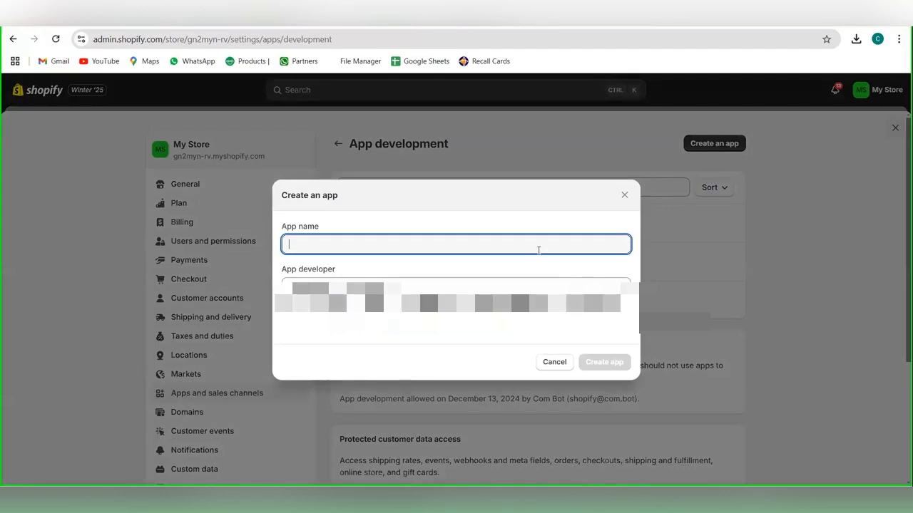
pyautogui.write('d')
pyautogui.press('BackSpace')
pyautogui.write('shopify meet')
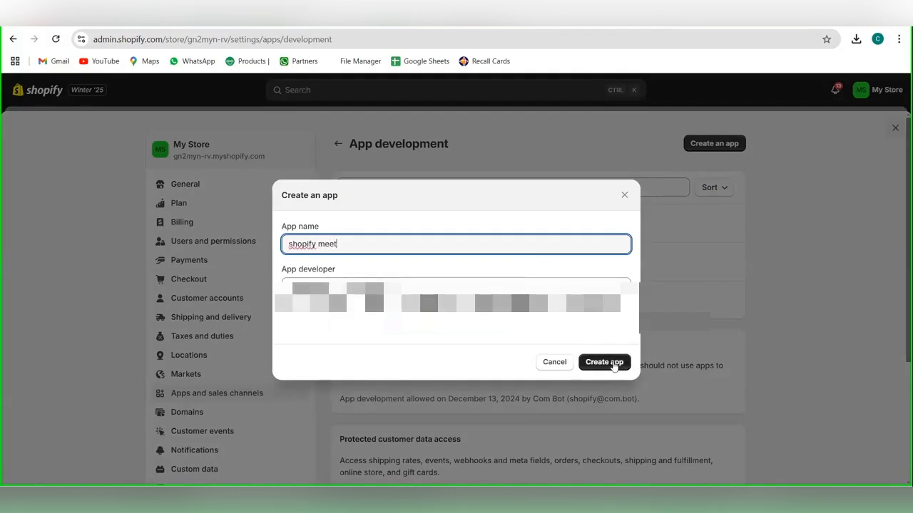
pyautogui.click(618, 365)
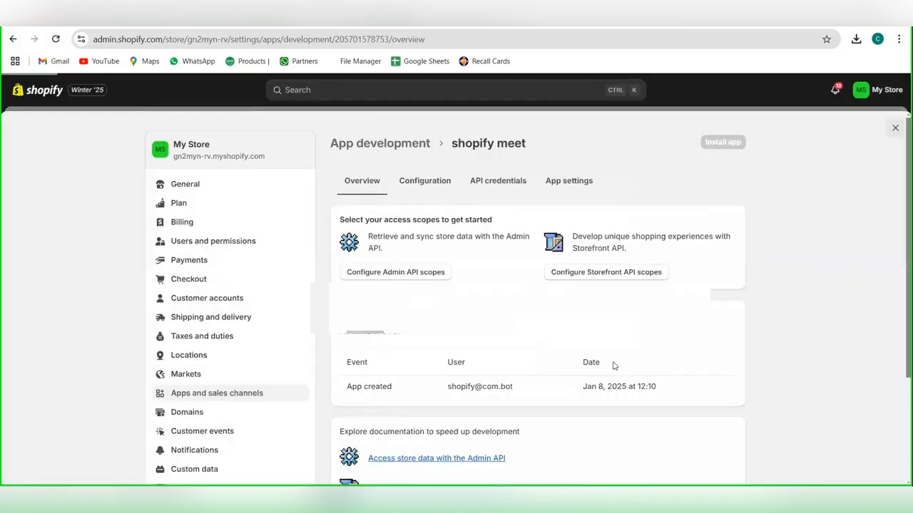
# Step: Open the Admin API integration settings in the shopify meet app's configuration
pyautogui.scroll(-1, 451, 303)
pyautogui.scroll(2, 446, 271)
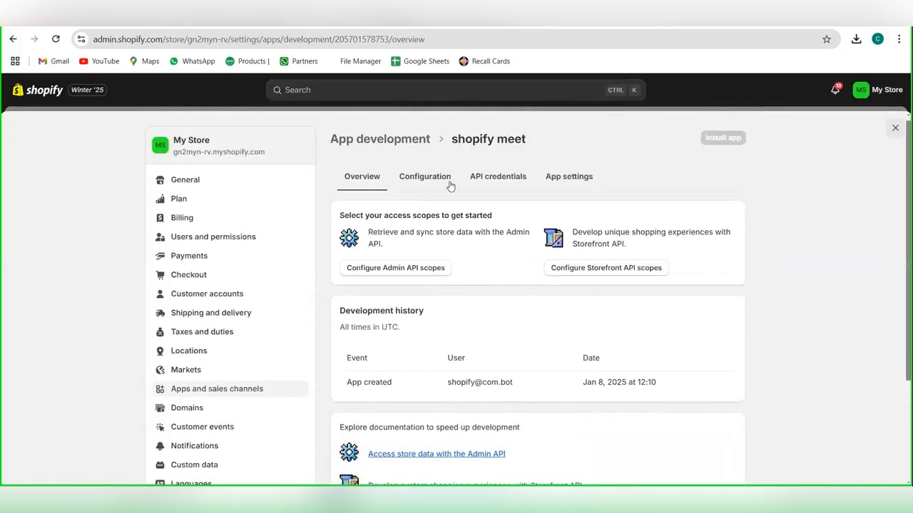
pyautogui.click(439, 183)
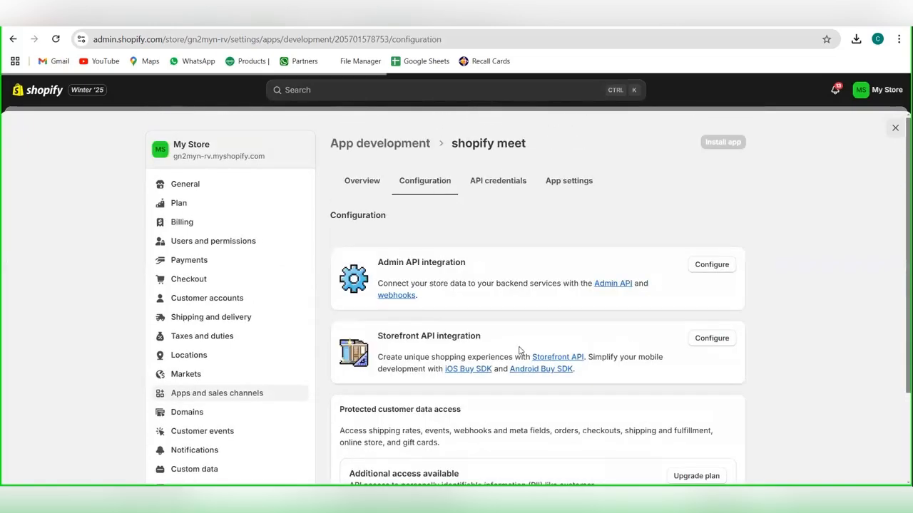
pyautogui.scroll(-1, 520, 350)
pyautogui.scroll(-1, 519, 350)
pyautogui.scroll(1, 676, 255)
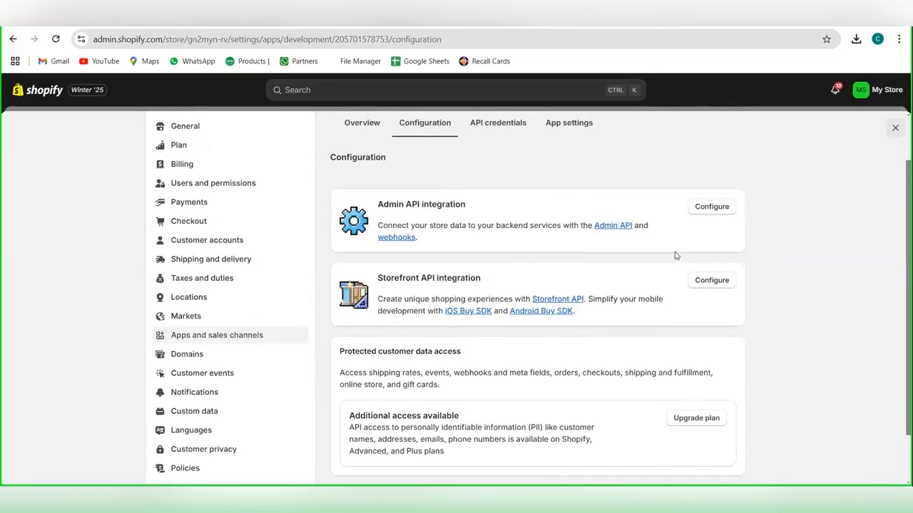
pyautogui.scroll(1, 590, 245)
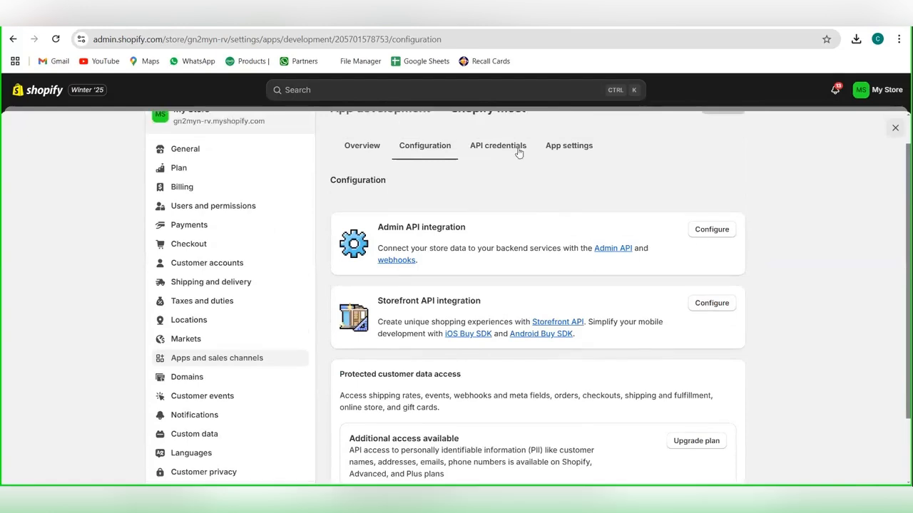
pyautogui.click(713, 231)
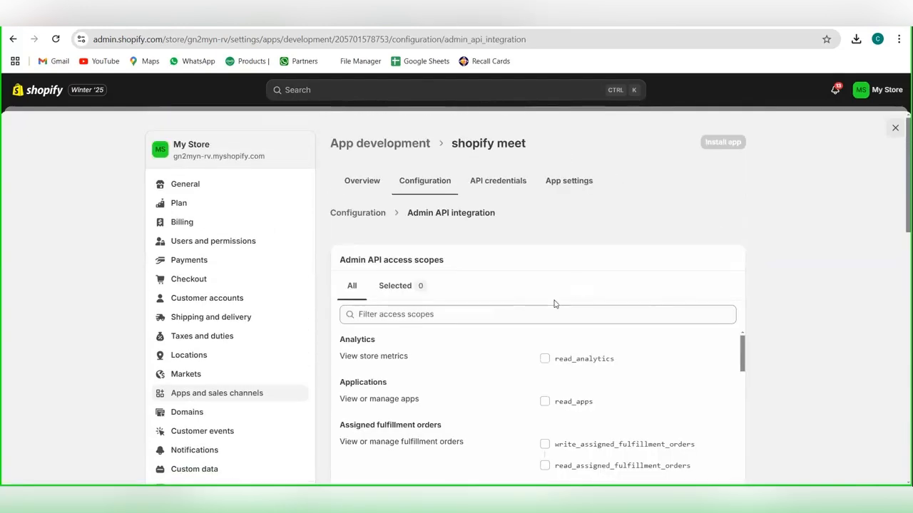
# Step: Filter the Admin API access scopes by aba, grant read_orders and save the configuration
pyautogui.click(544, 311)
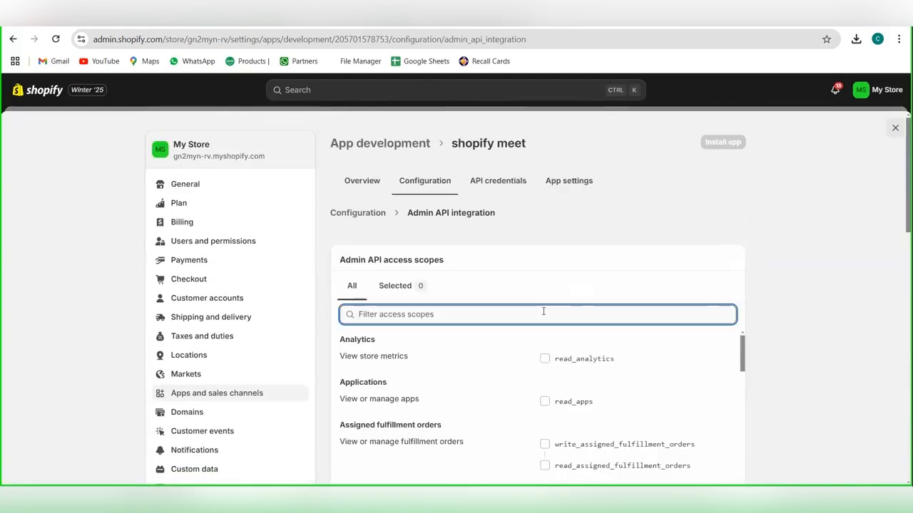
pyautogui.write('aba')
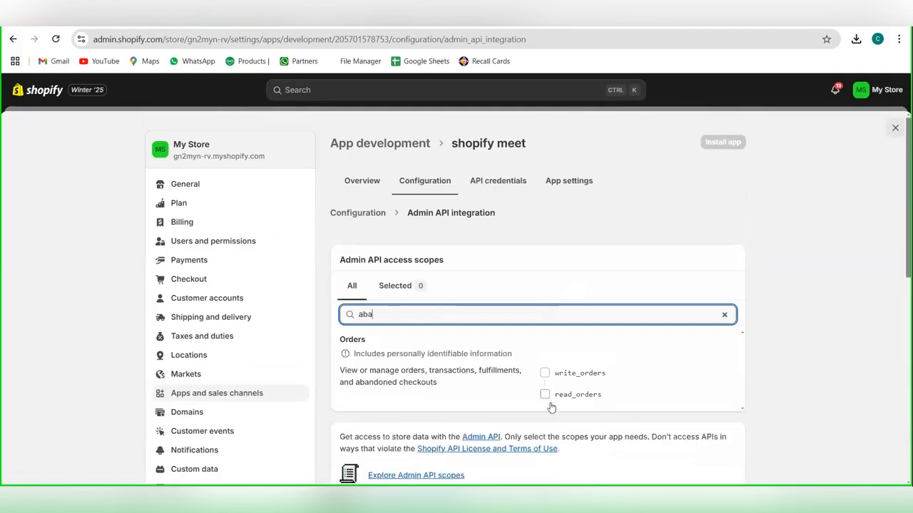
pyautogui.click(545, 396)
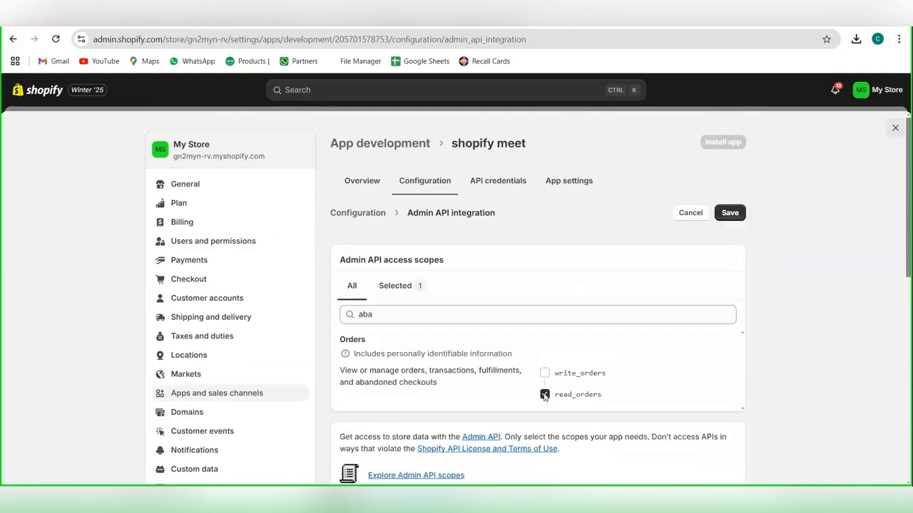
pyautogui.click(736, 218)
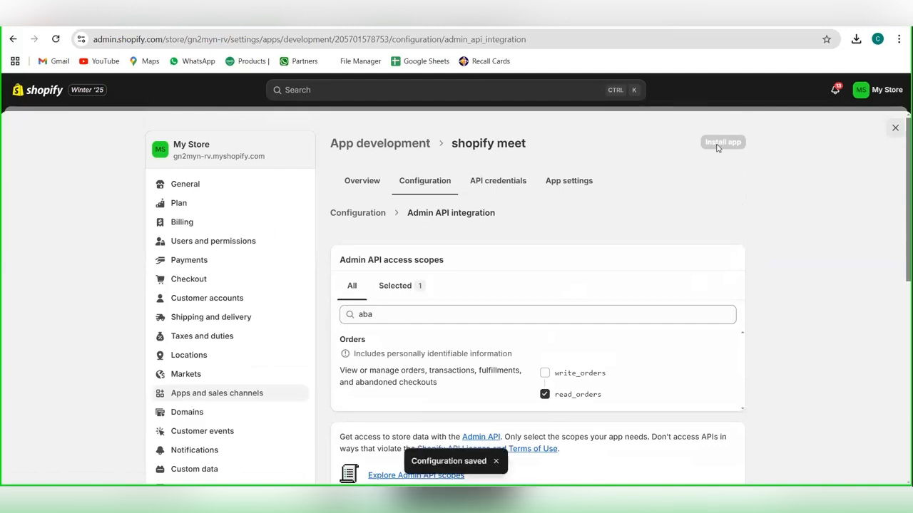
# Step: Install the shopify meet app on My Store from its overview page
pyautogui.click(355, 191)
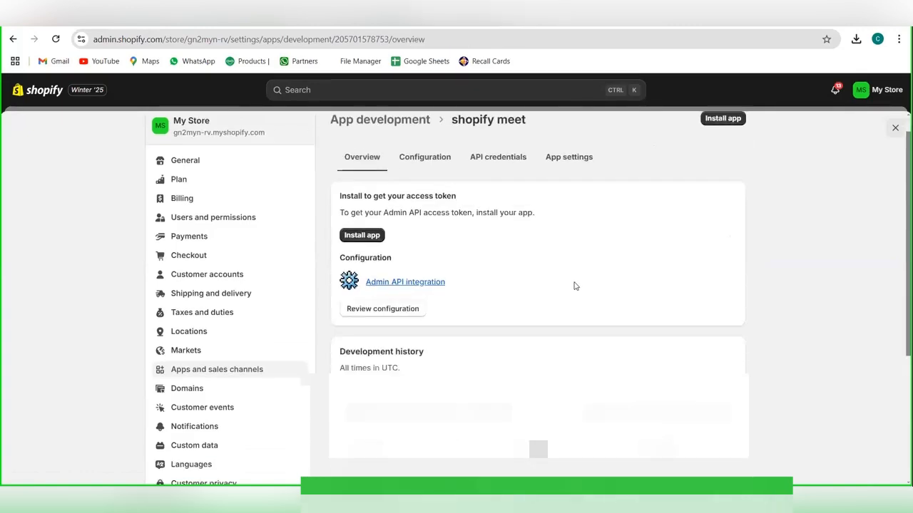
pyautogui.click(722, 142)
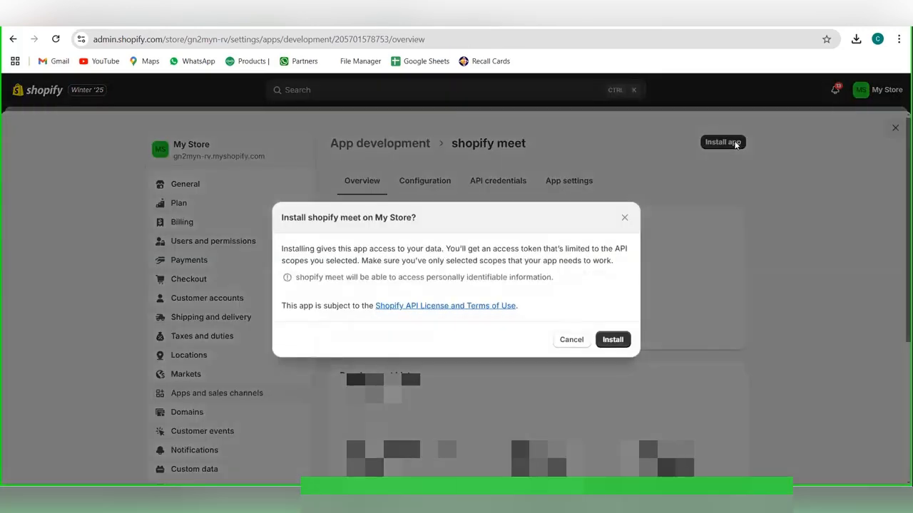
pyautogui.click(627, 338)
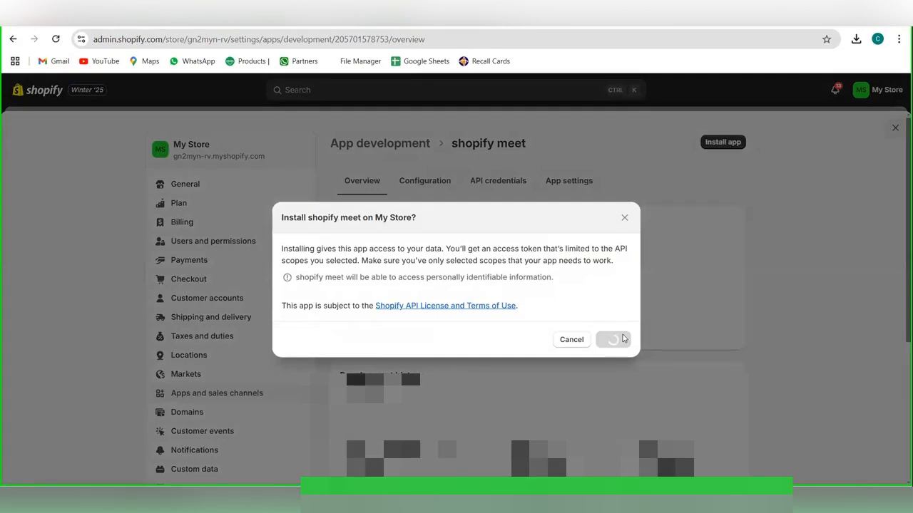
# Step: Reveal and copy the Admin API access token, and paste it into the Access Token field of the new authentication in Bots for Shopify
pyautogui.scroll(-1, 625, 339)
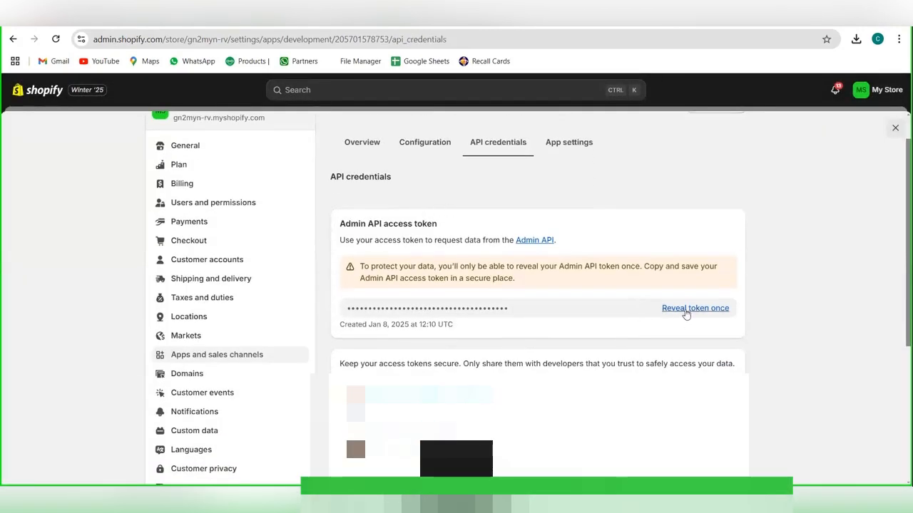
pyautogui.click(686, 309)
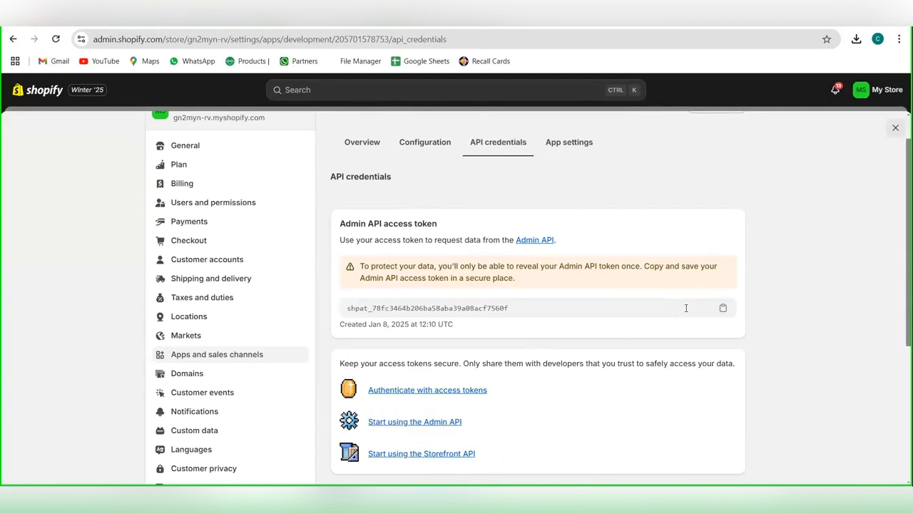
pyautogui.click(722, 310)
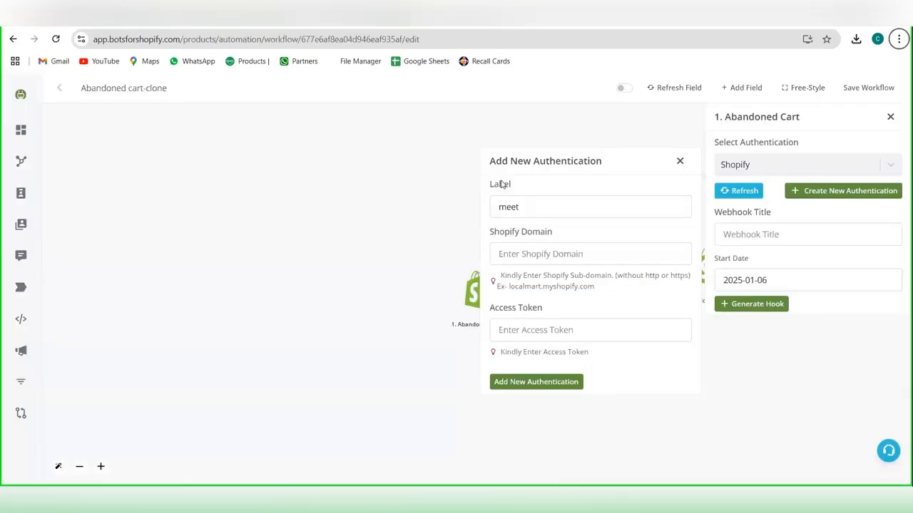
pyautogui.click(522, 334)
pyautogui.hotkey('ctrl', 'v')
# Step: Copy the store domain gn2myn-rv.myshopify.com from the Shopify admin into the Shopify Domain field, and add the meet authentication
pyautogui.hotkey('ctrl', 'Tab')
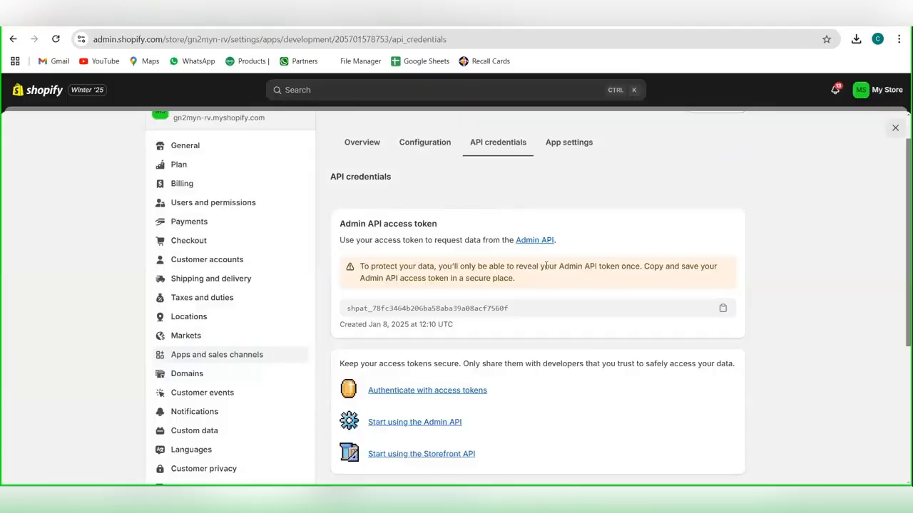
pyautogui.scroll(1, 356, 240)
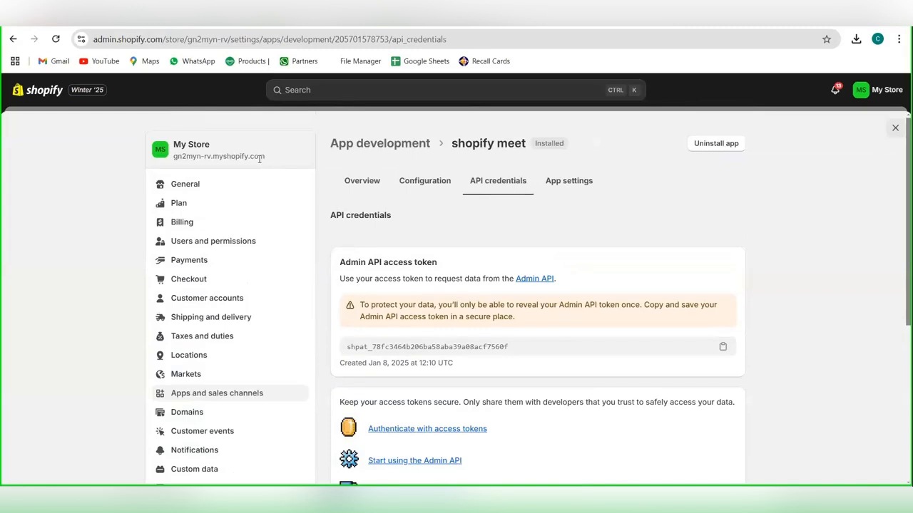
pyautogui.moveTo(268, 162); pyautogui.dragTo(173, 161)
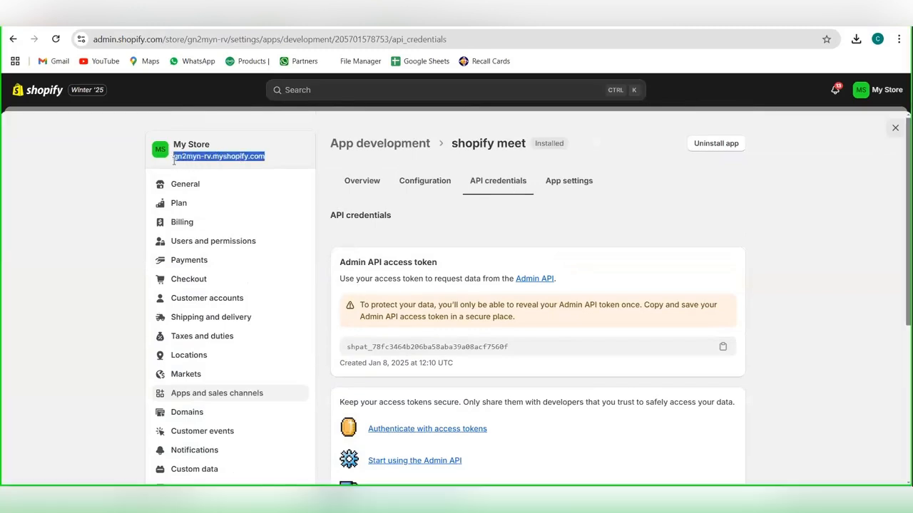
pyautogui.click(175, 163)
pyautogui.hotkey('ctrl', 'Tab')
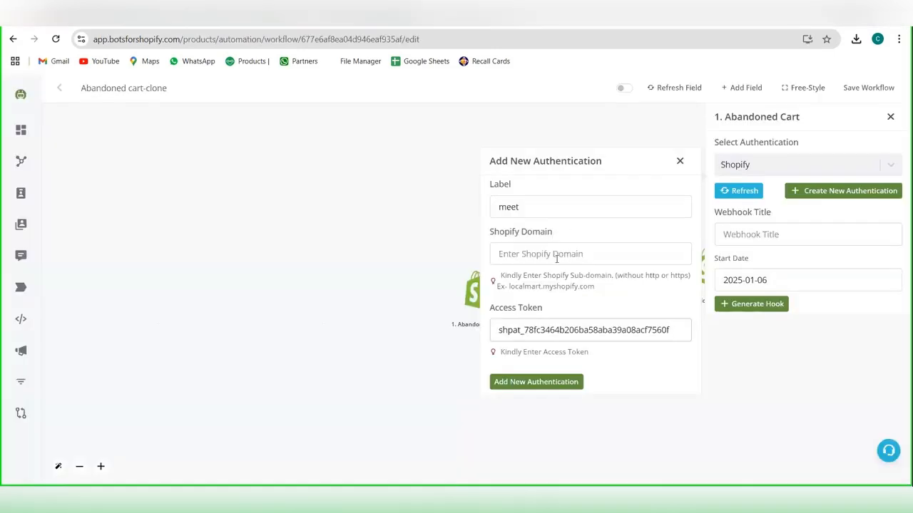
pyautogui.hotkey('ctrl', 'v')
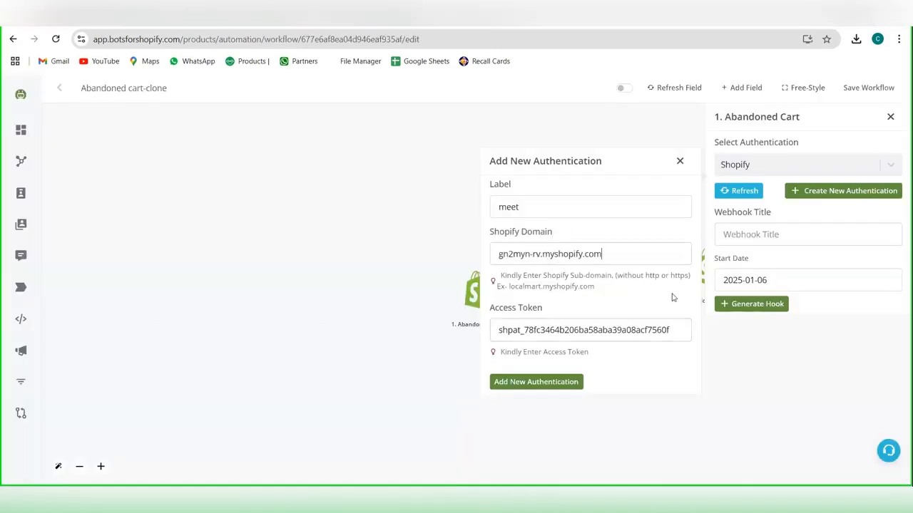
pyautogui.click(556, 385)
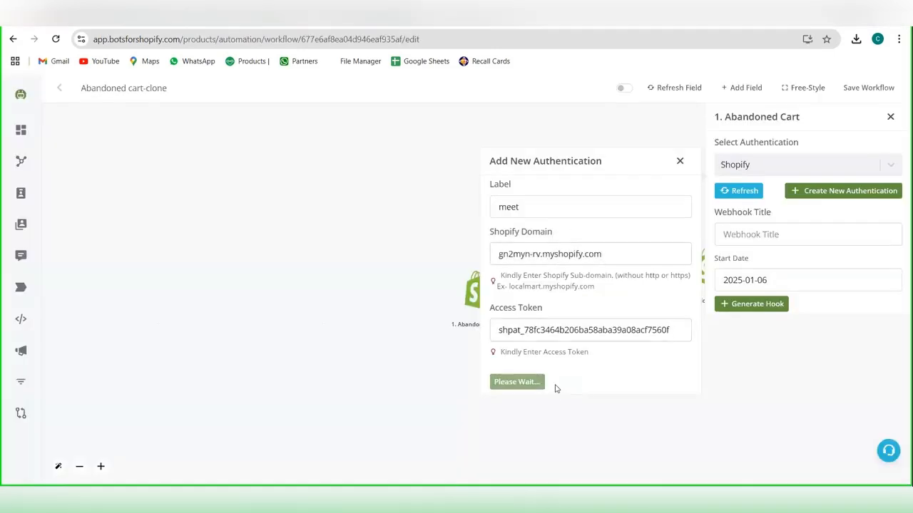
# Step: Generate the Abandoned Cart hook with the meet authentication, webhook title shopify meet and start date 2025-01-08
pyautogui.click(739, 161)
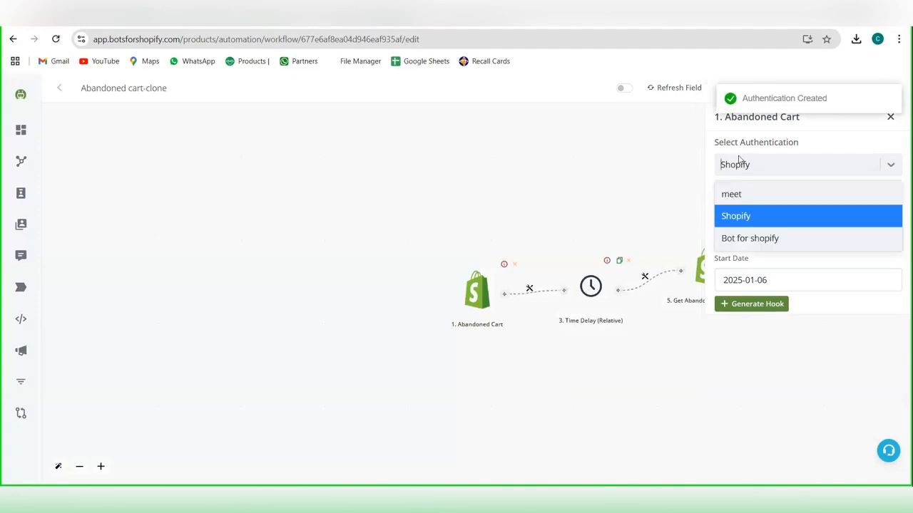
pyautogui.click(739, 193)
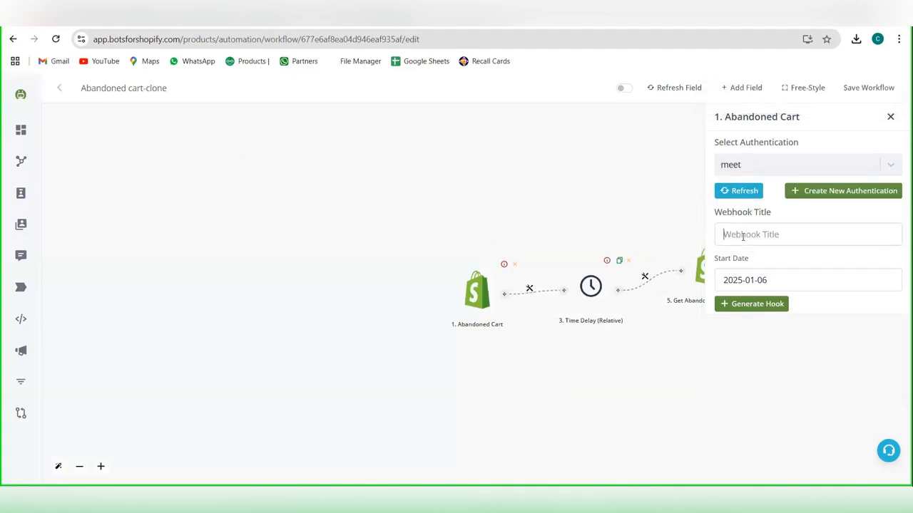
pyautogui.click(742, 236)
pyautogui.write('m')
pyautogui.press('BackSpace')
pyautogui.write('shopify meet')
pyautogui.click(780, 288)
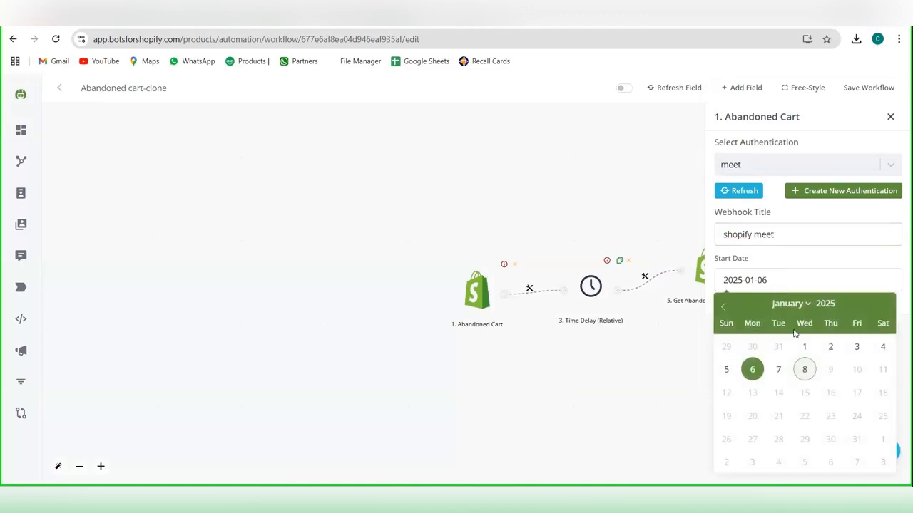
pyautogui.click(804, 370)
pyautogui.click(757, 312)
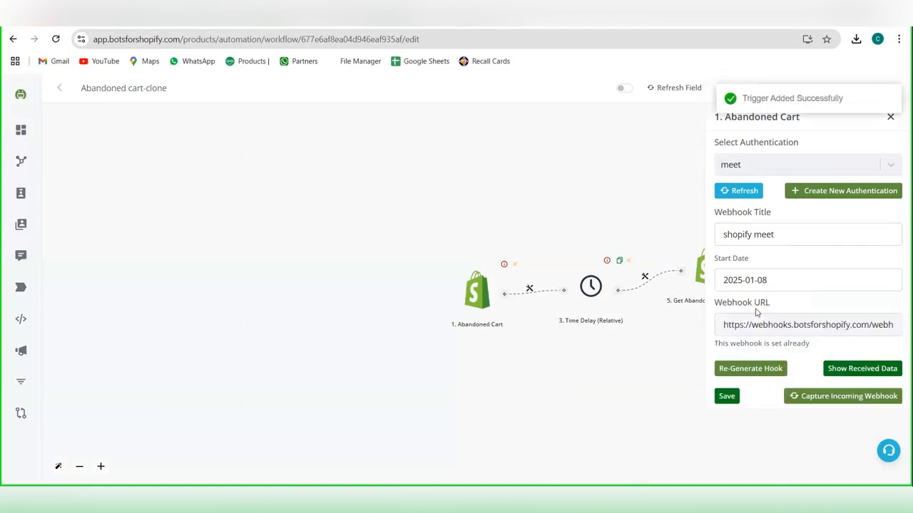
# Step: Review the data received by the Abandoned Cart webhook and save the trigger
pyautogui.click(859, 370)
pyautogui.scroll(-10, 612, 365)
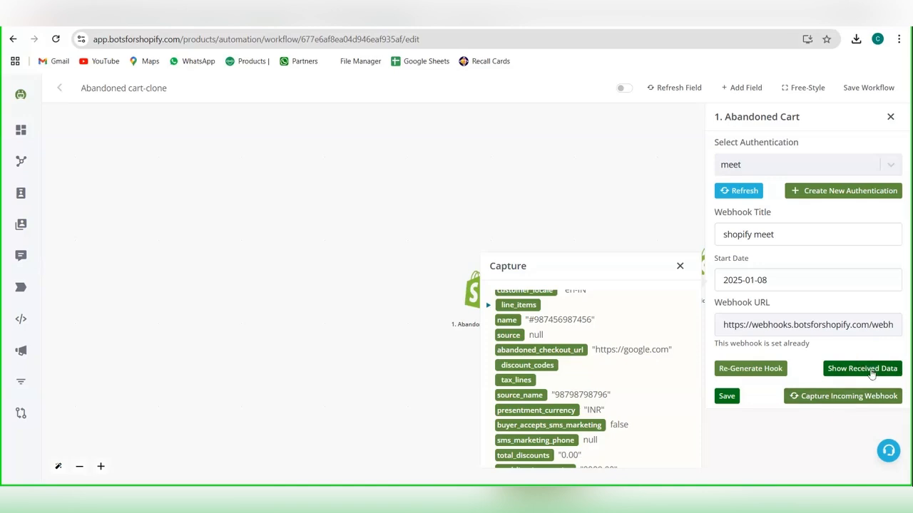
pyautogui.click(722, 398)
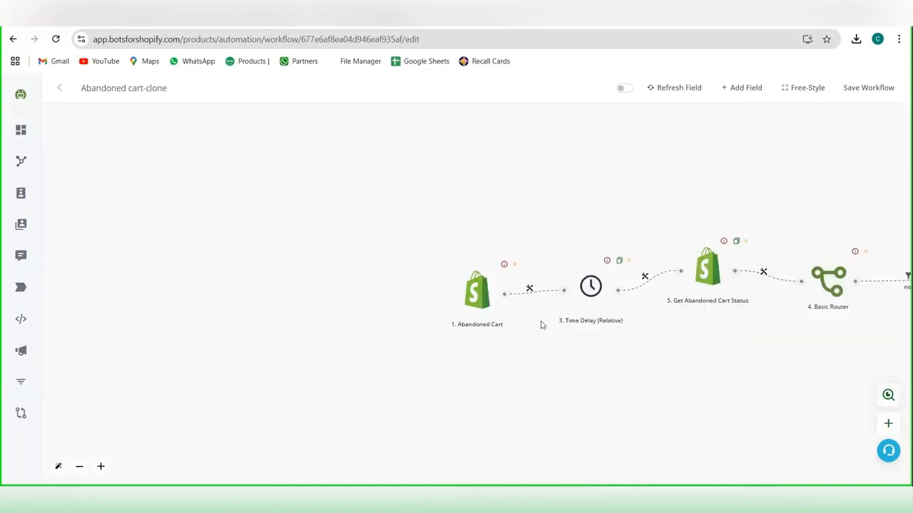
# Step: Shift the Abandoned Cart and Time Delay nodes leftward on the canvas, and save the Time Delay with a period of 2 hours
pyautogui.moveTo(476, 294); pyautogui.dragTo(405, 281)
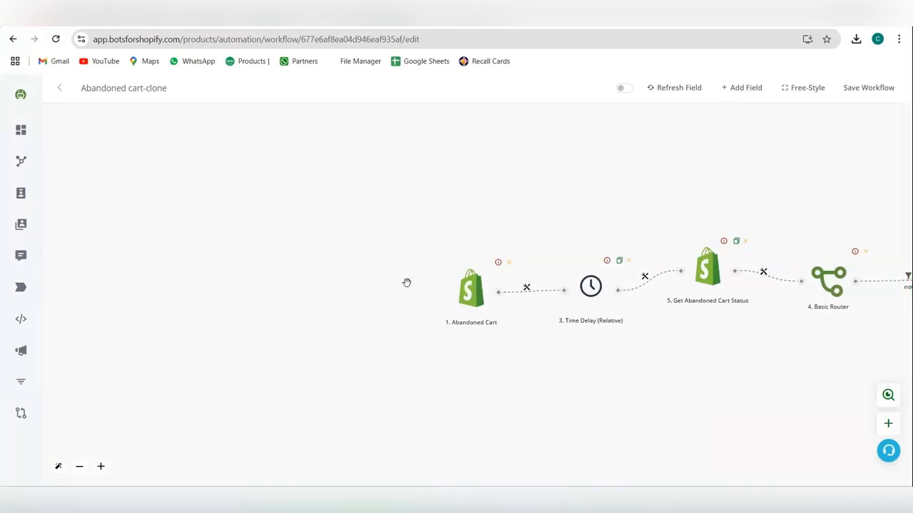
pyautogui.moveTo(580, 288); pyautogui.dragTo(544, 277)
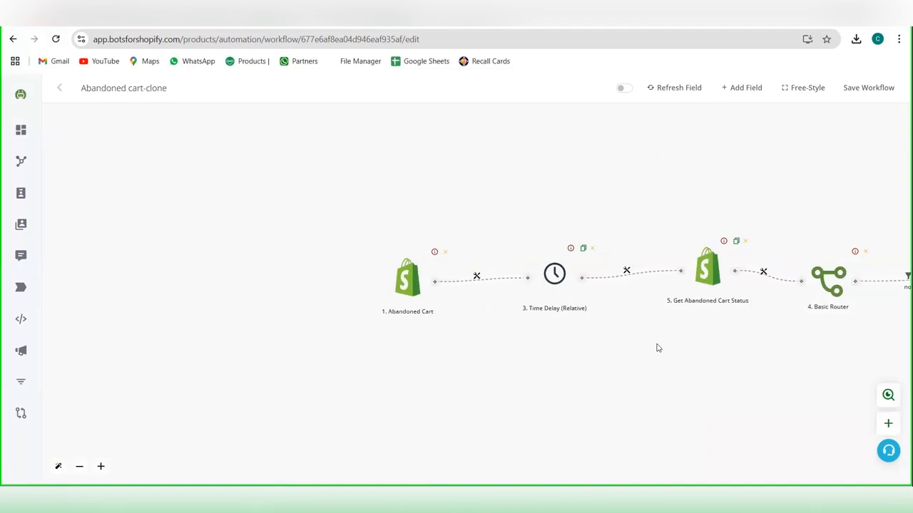
pyautogui.click(553, 271)
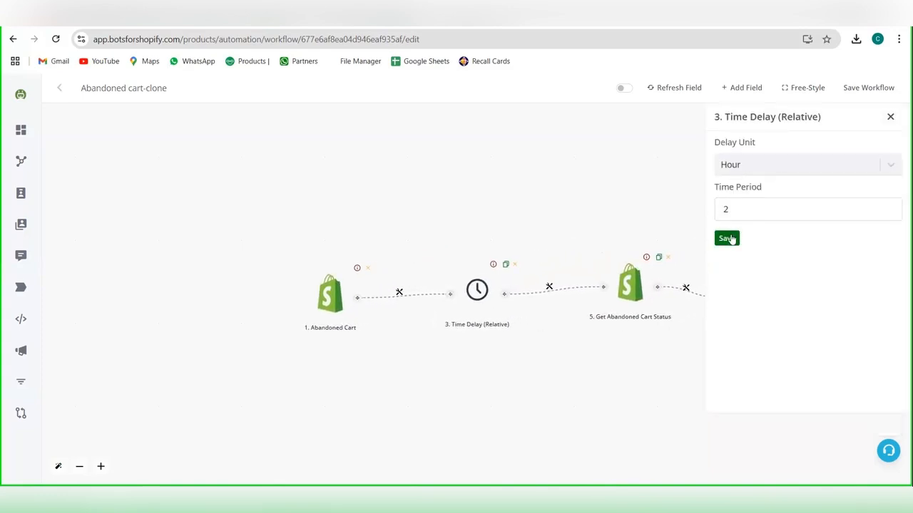
pyautogui.click(729, 239)
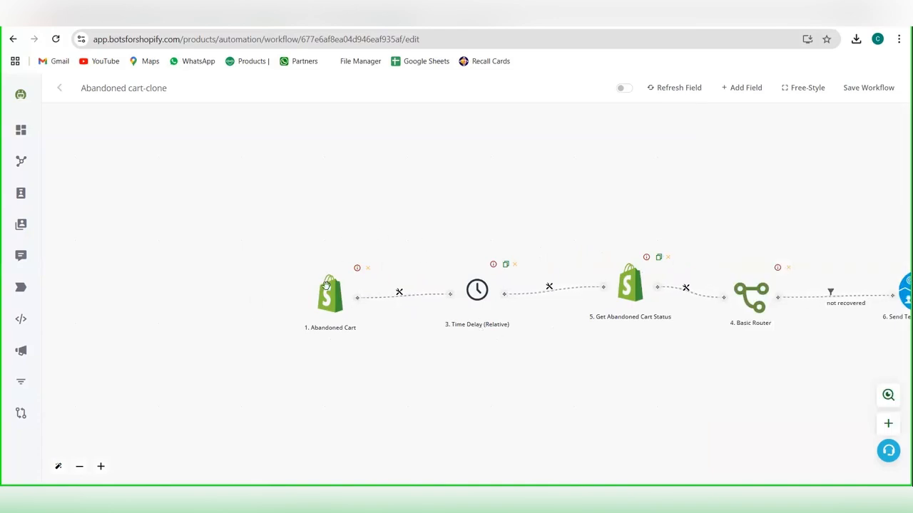
# Step: Set the Get Abandoned Cart Status node's authentication to meet, check the Checkout URL mapping, and save the node
pyautogui.click(620, 292)
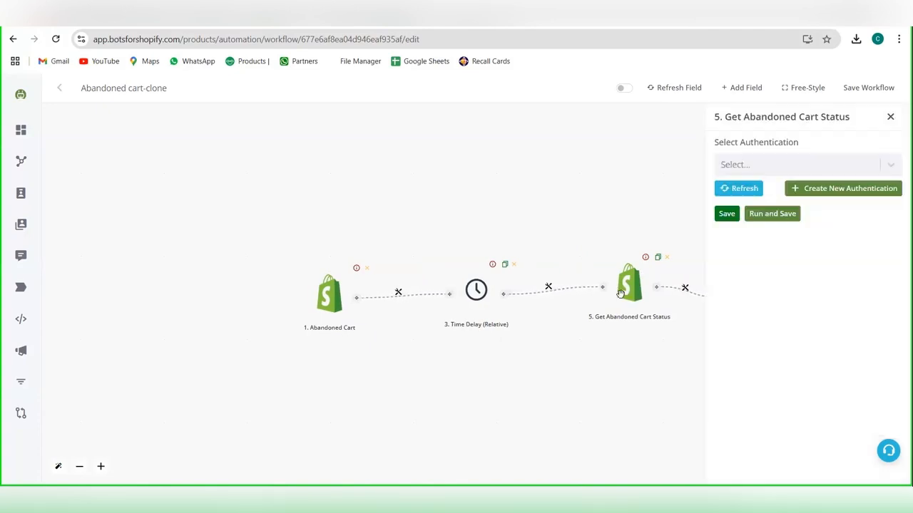
pyautogui.click(738, 168)
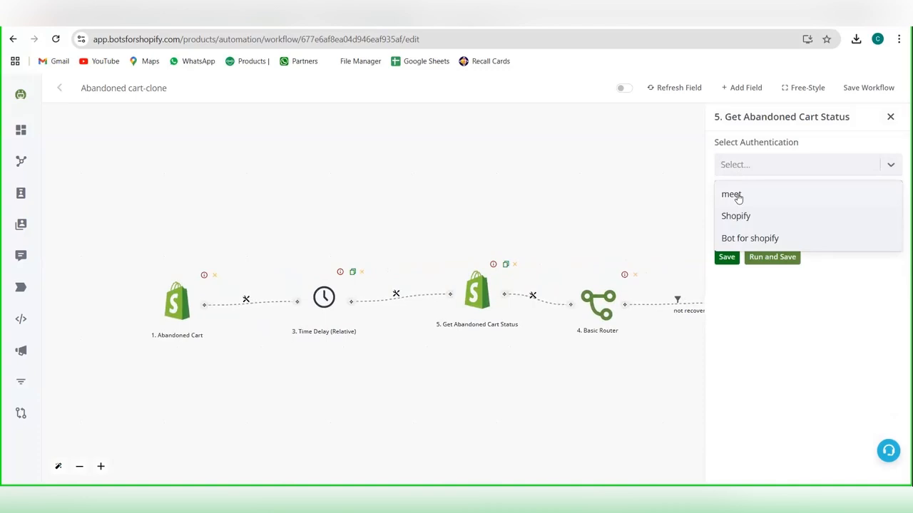
pyautogui.click(736, 196)
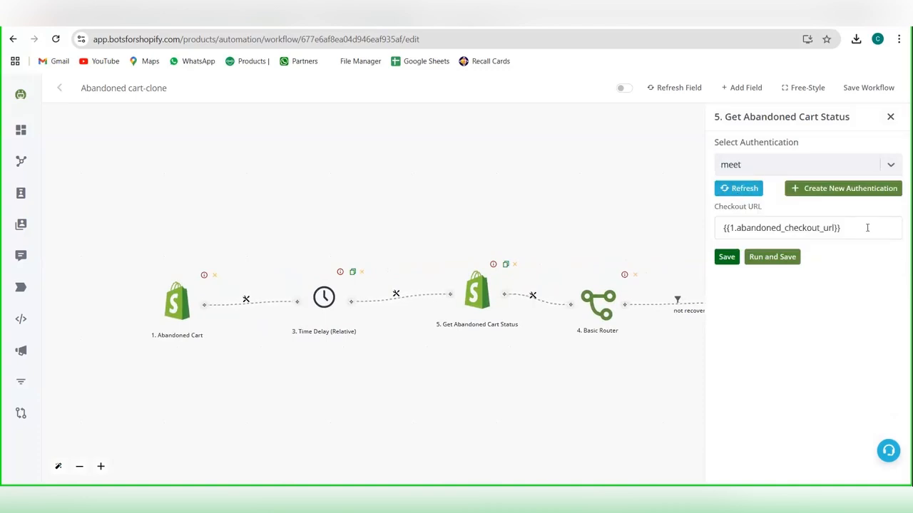
pyautogui.click(833, 228)
pyautogui.scroll(-6, 595, 272)
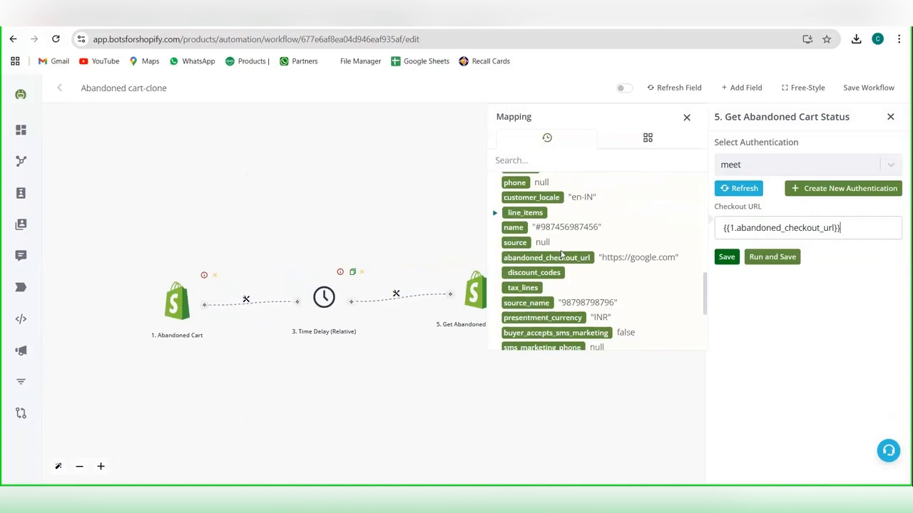
pyautogui.click(724, 257)
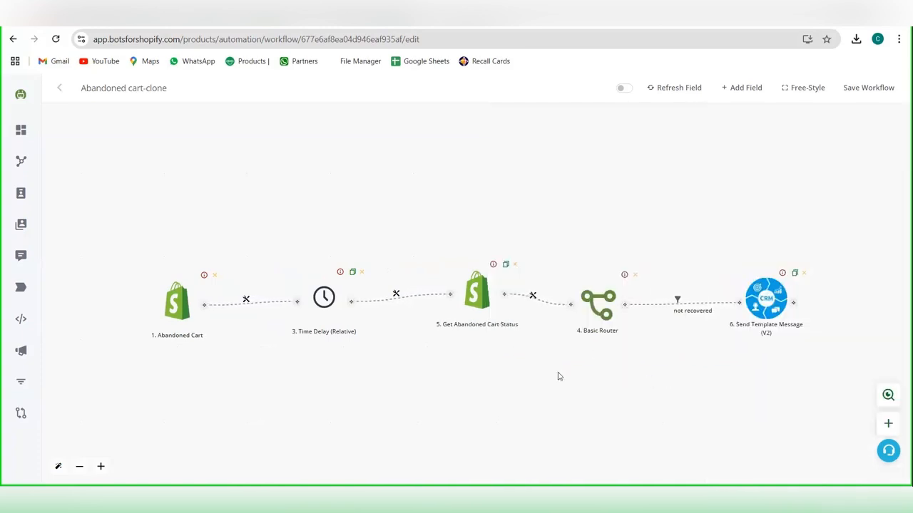
# Step: Shift the Basic Router and Send Template Message nodes slightly upward on the canvas
pyautogui.moveTo(559, 376); pyautogui.dragTo(433, 367)
pyautogui.moveTo(481, 290); pyautogui.dragTo(489, 278)
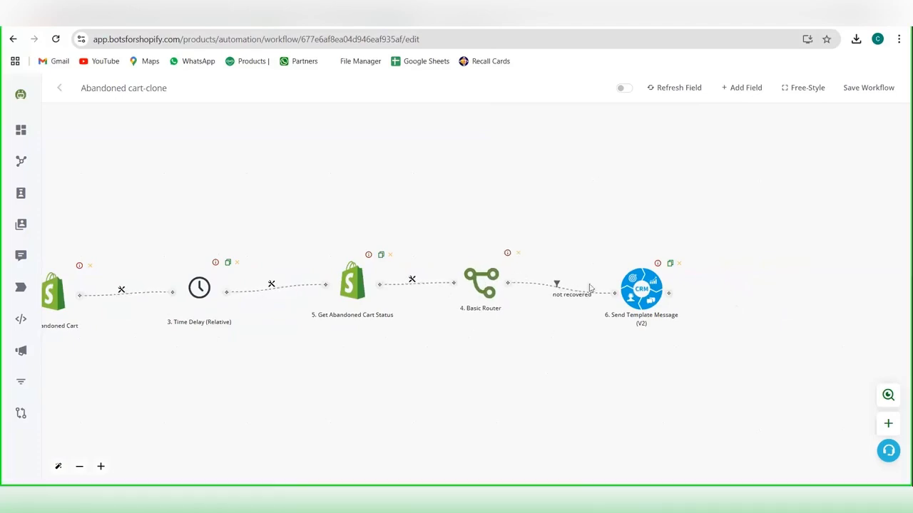
pyautogui.moveTo(661, 281); pyautogui.dragTo(688, 259)
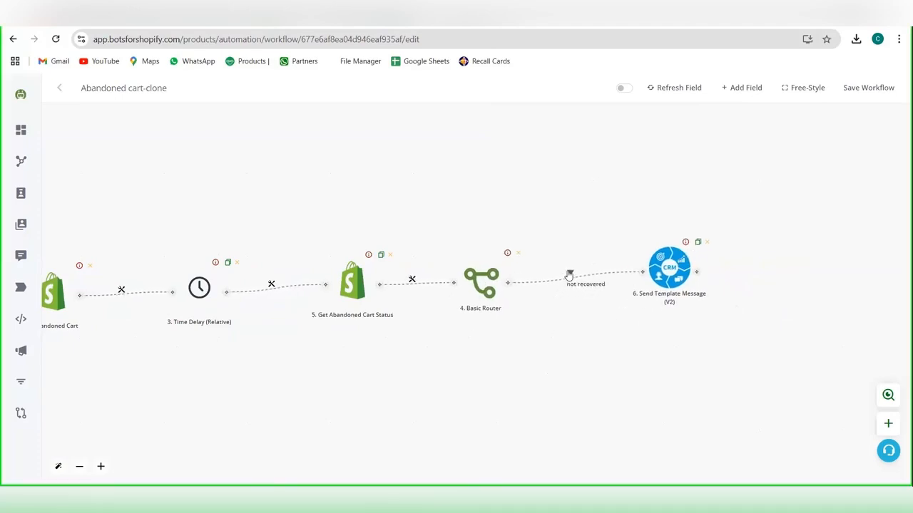
# Step: Review the not recovered filter between Basic Router and Send Template Message, including the variable mapping of its condition
pyautogui.click(571, 274)
pyautogui.click(601, 283)
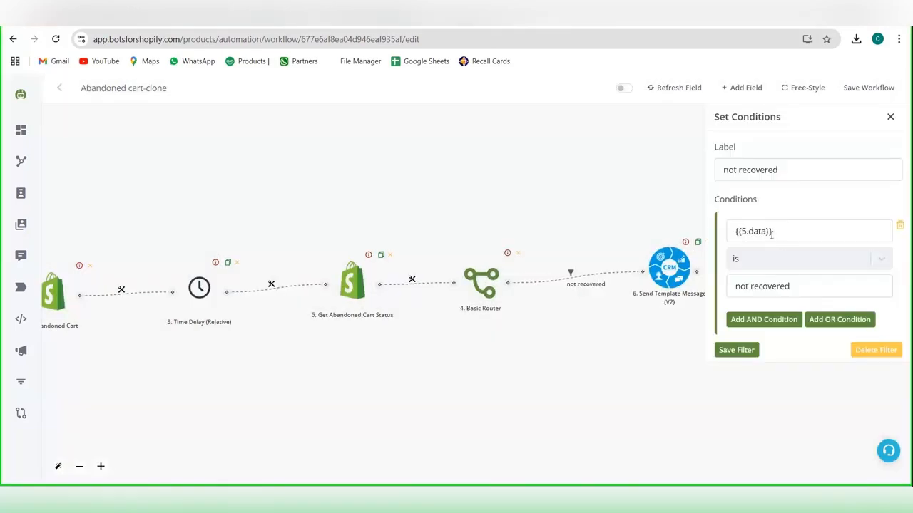
pyautogui.click(784, 231)
pyautogui.scroll(-1, 589, 336)
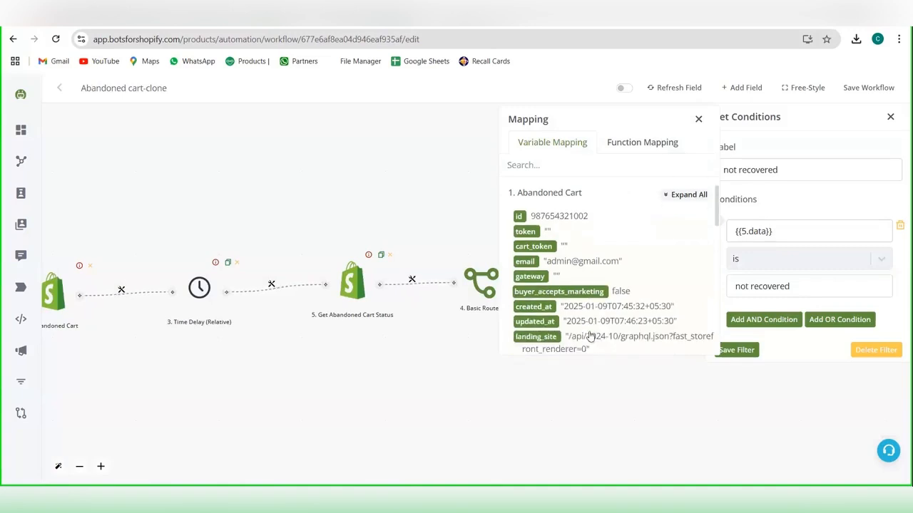
pyautogui.scroll(1, 525, 206)
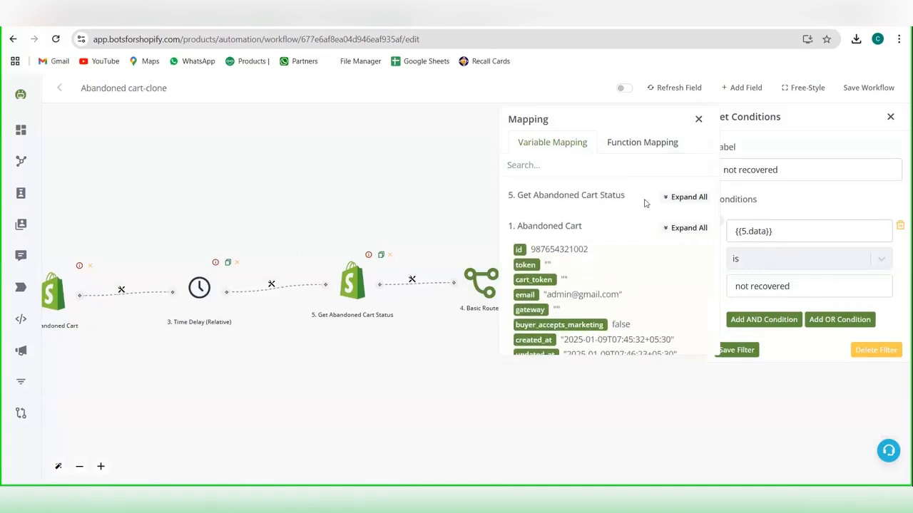
pyautogui.click(698, 119)
# Step: Set the Send Template Message channel to BotsforShopify, and review the variables available for Body Variable #2
pyautogui.click(669, 264)
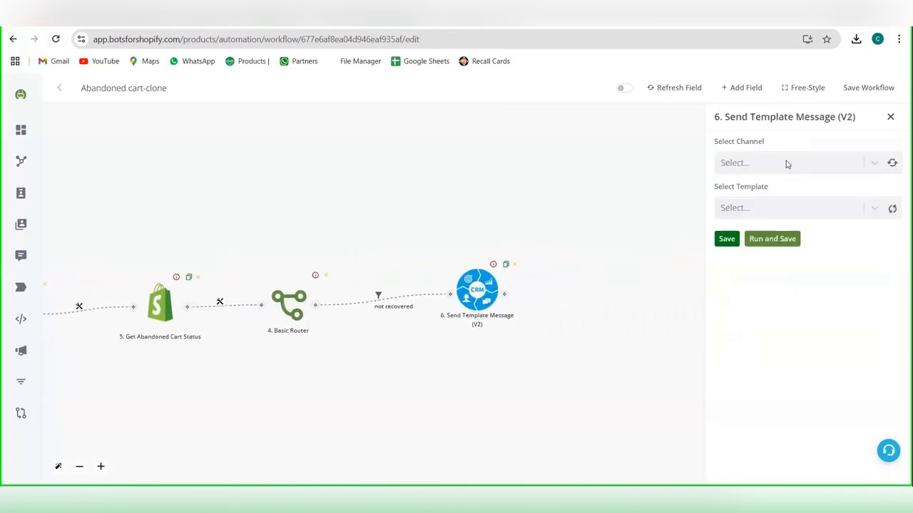
pyautogui.click(788, 163)
pyautogui.click(783, 195)
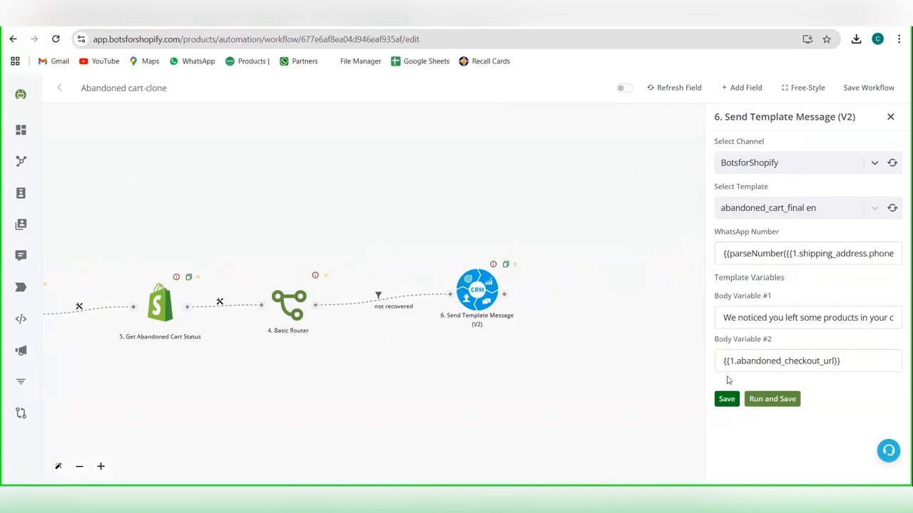
pyautogui.click(850, 360)
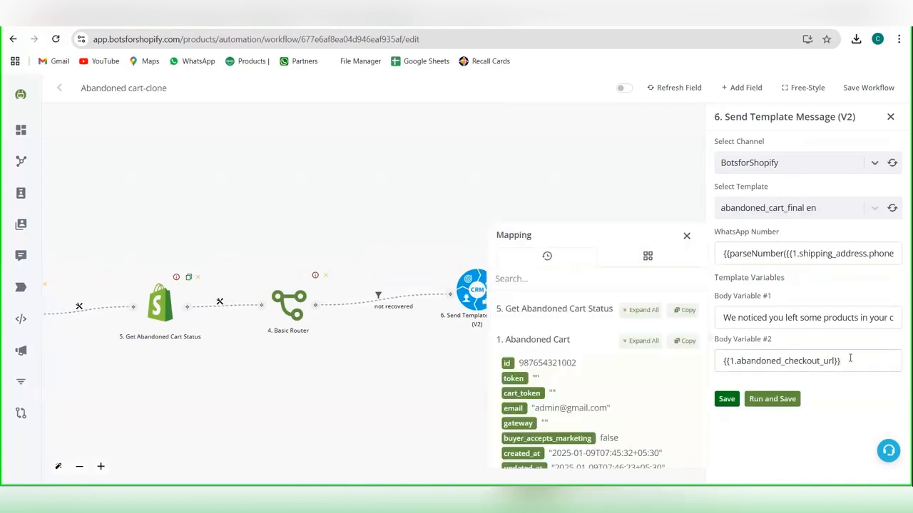
pyautogui.scroll(-1, 615, 355)
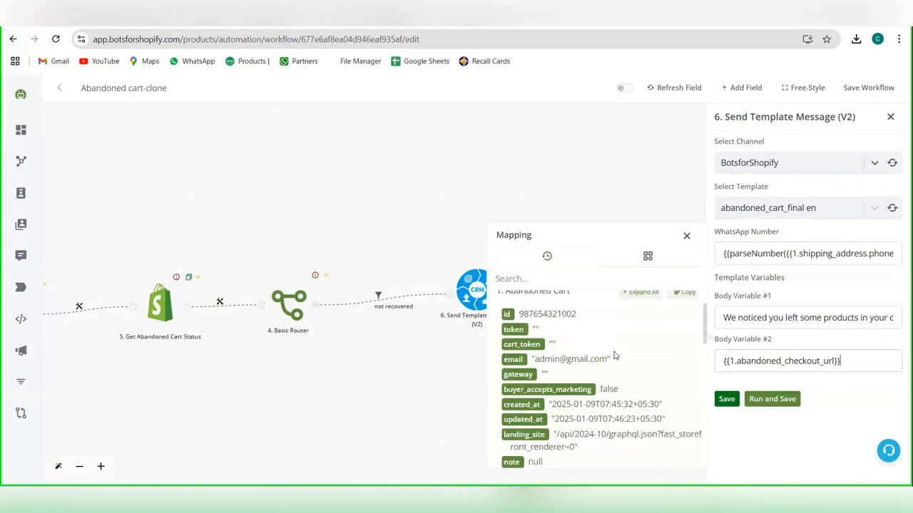
pyautogui.scroll(-8, 615, 355)
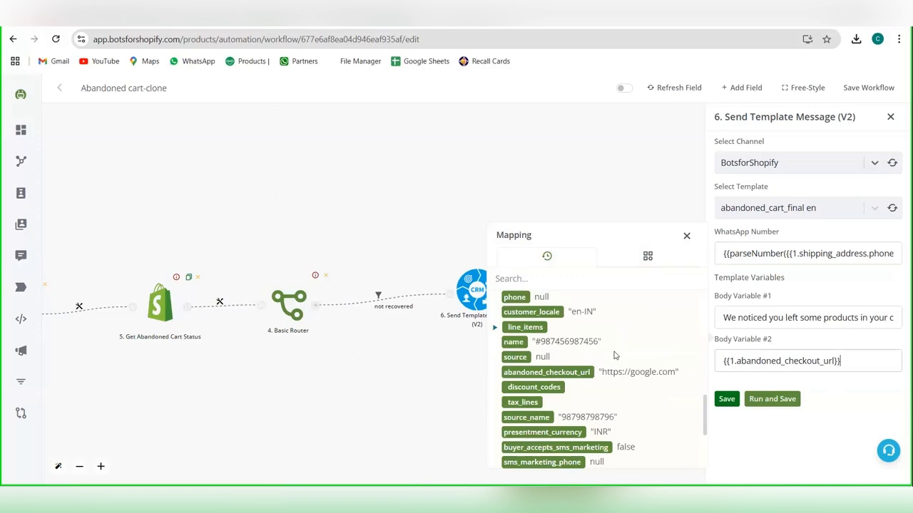
pyautogui.scroll(-3, 501, 319)
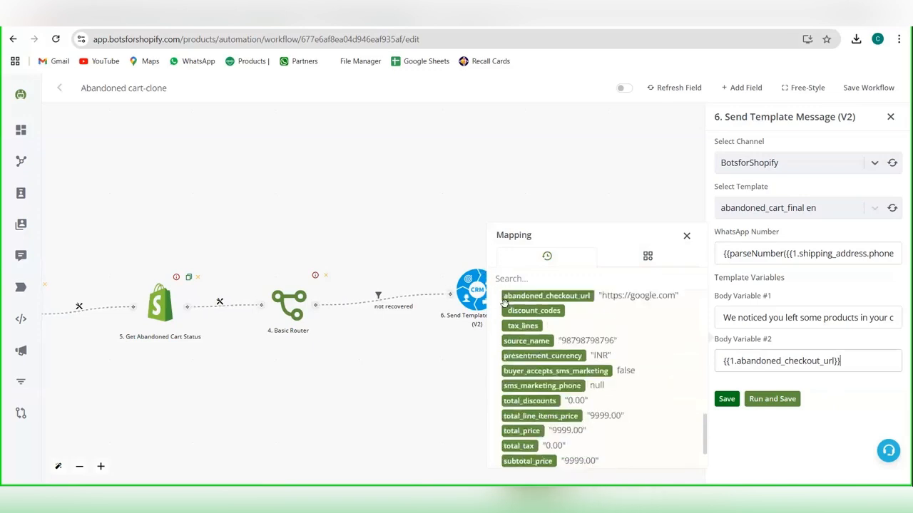
# Step: Add a Time Delay (Relative) node after Send Template Message, and save it with a period of 2 days
pyautogui.click(504, 295)
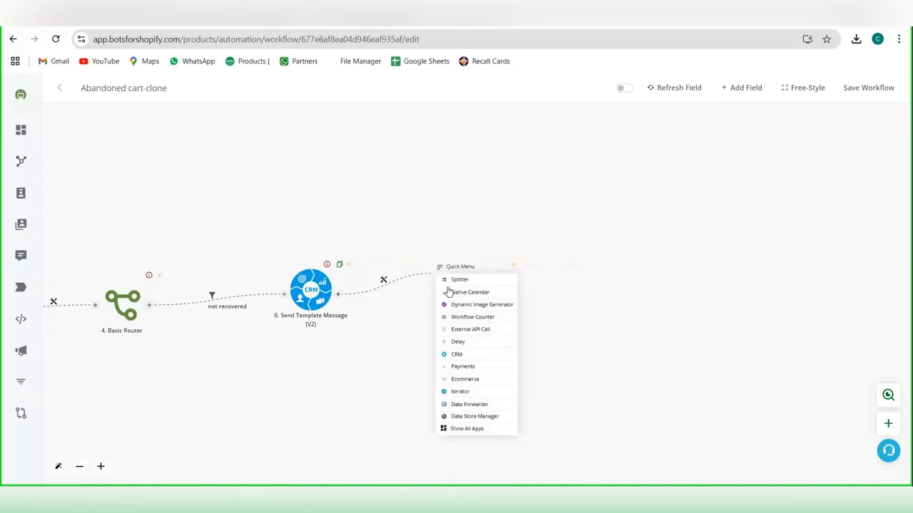
pyautogui.click(481, 343)
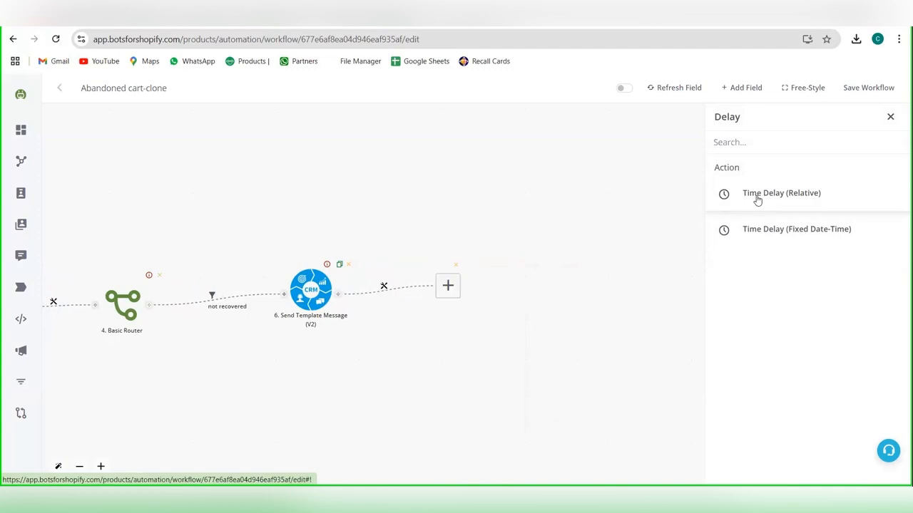
pyautogui.click(757, 200)
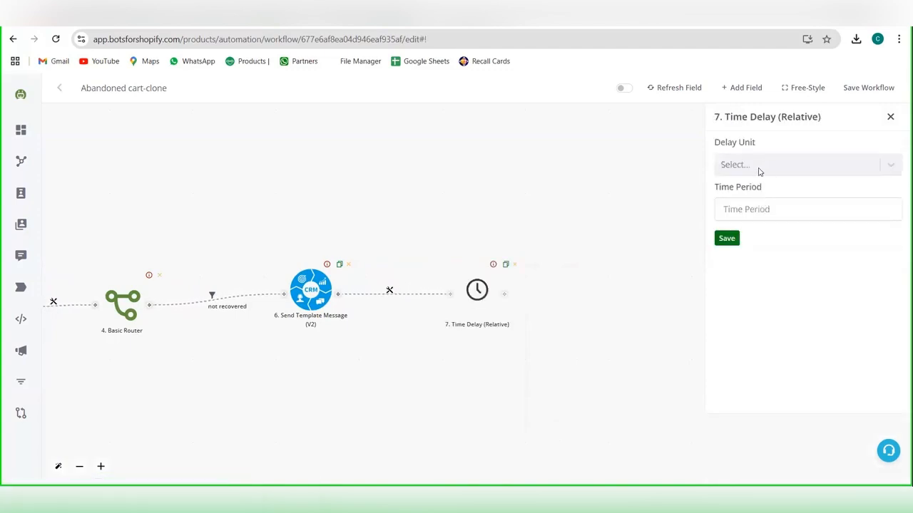
pyautogui.click(760, 172)
pyautogui.click(760, 172)
pyautogui.click(760, 171)
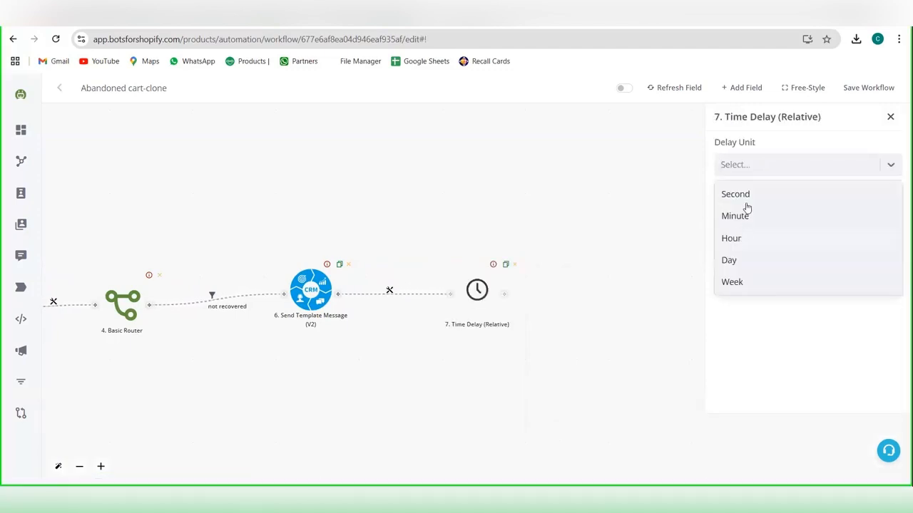
pyautogui.click(745, 254)
pyautogui.click(755, 211)
pyautogui.write('2')
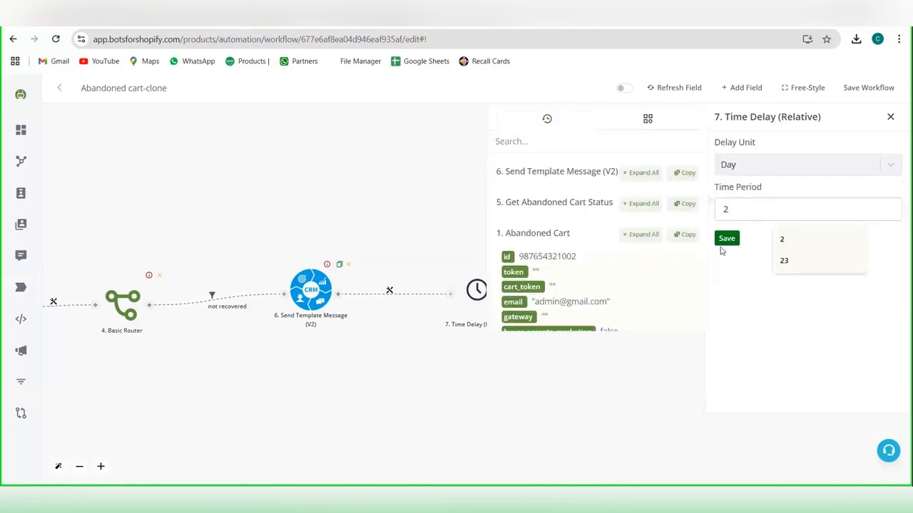
pyautogui.click(726, 238)
# Step: Duplicate the Get Abandoned Cart Status node and place the copy just beyond the last Time Delay node
pyautogui.moveTo(760, 285); pyautogui.dragTo(898, 235)
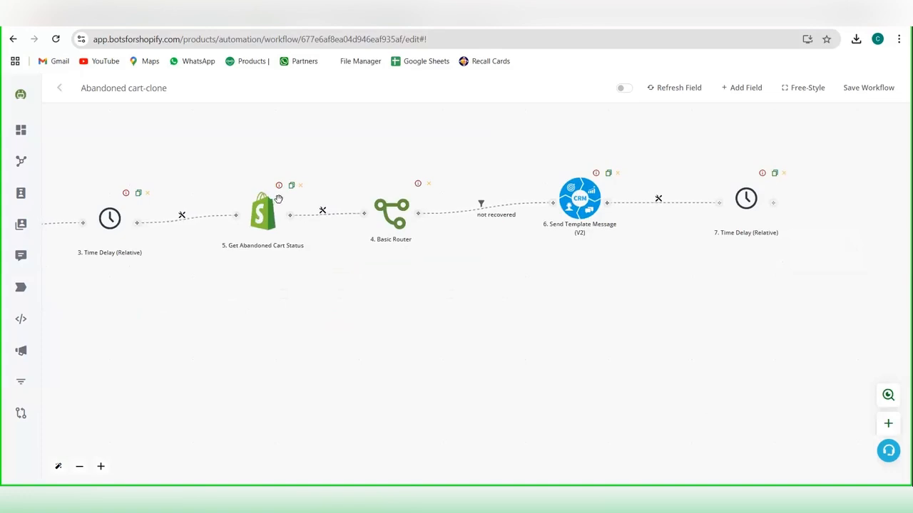
pyautogui.click(290, 185)
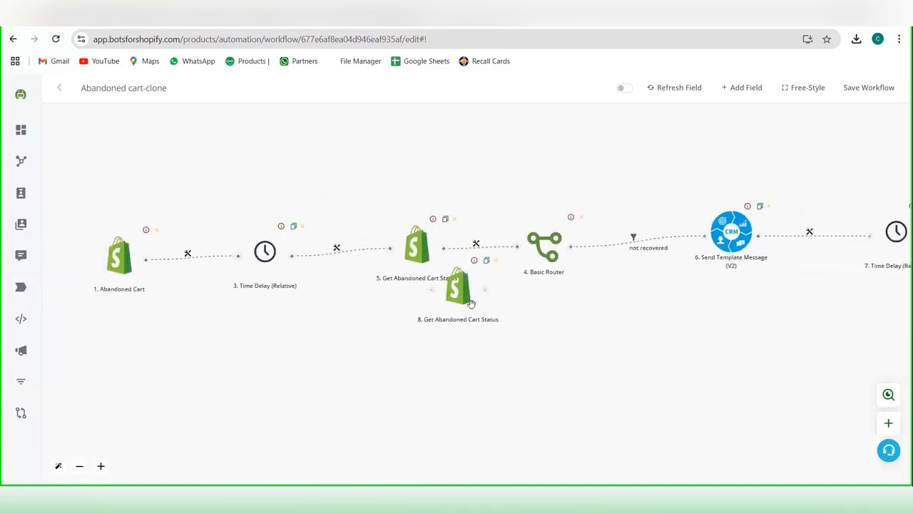
pyautogui.moveTo(472, 305); pyautogui.dragTo(910, 258)
pyautogui.moveTo(821, 321); pyautogui.dragTo(516, 310)
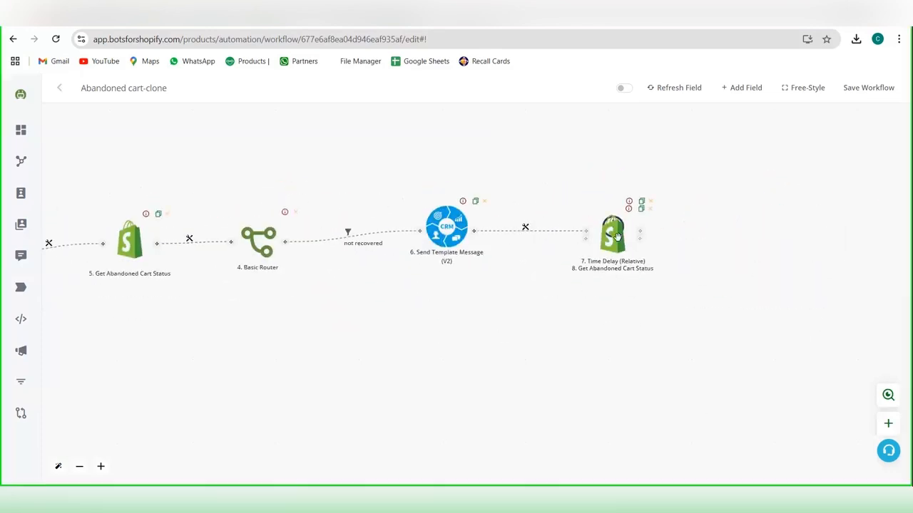
pyautogui.moveTo(617, 237); pyautogui.dragTo(713, 216)
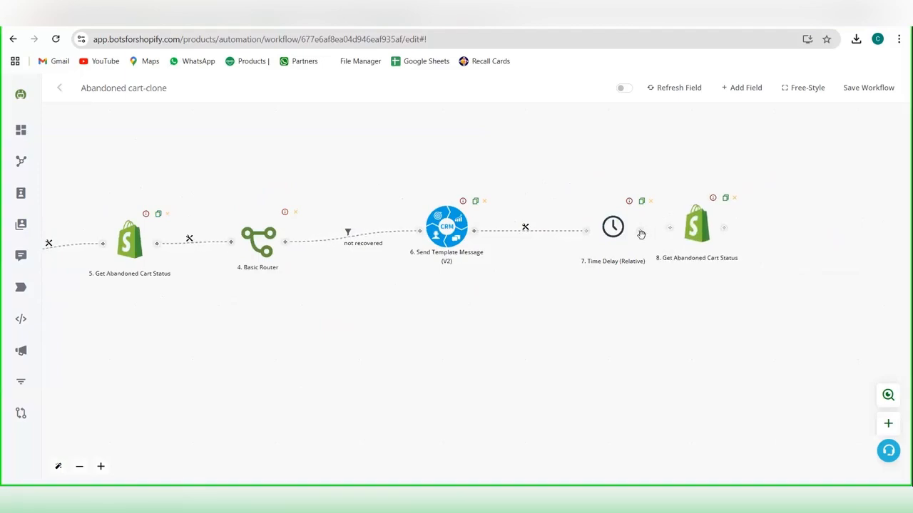
# Step: Connect the last Time Delay to the copied Get Abandoned Cart Status node, and add an empty node after the copy
pyautogui.moveTo(641, 234)
pyautogui.mouseDown()
pyautogui.moveTo(658, 224)
pyautogui.moveTo(631, 240)
pyautogui.moveTo(670, 227)
pyautogui.mouseUp()
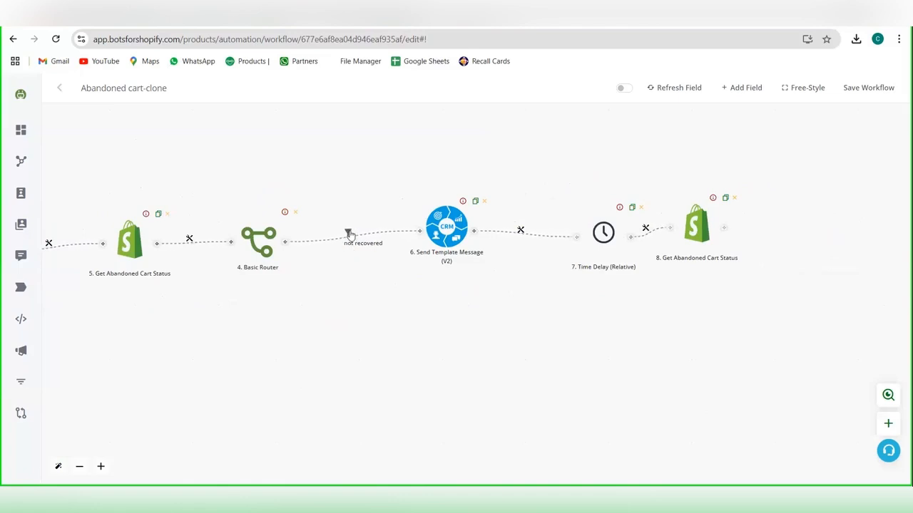
pyautogui.click(724, 228)
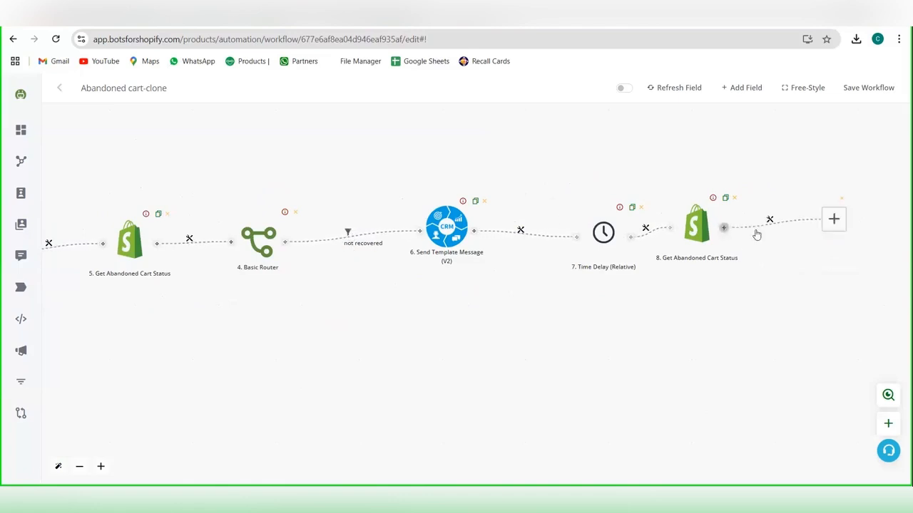
pyautogui.moveTo(757, 236); pyautogui.dragTo(385, 307)
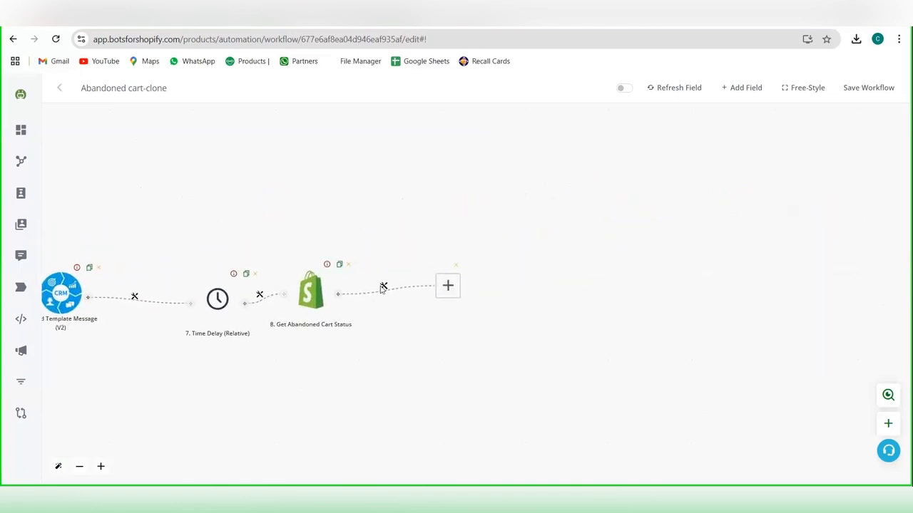
pyautogui.click(383, 288)
pyautogui.click(401, 298)
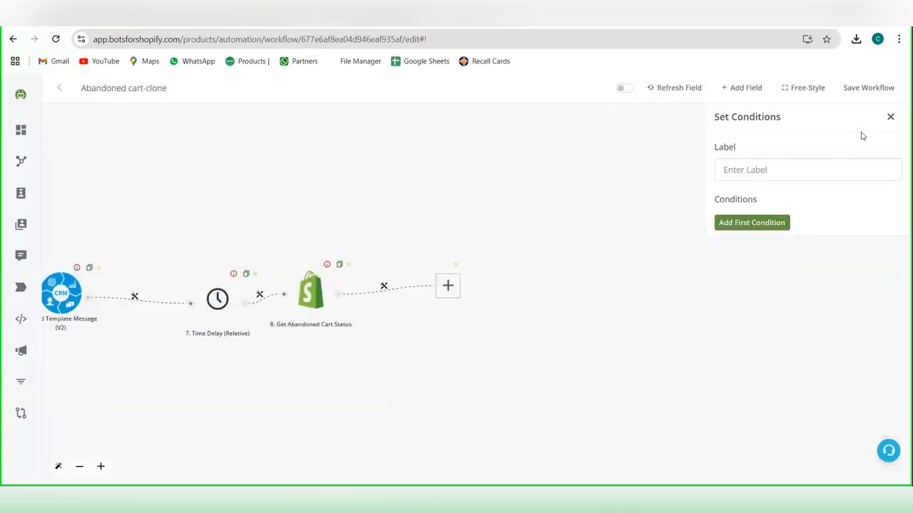
pyautogui.click(766, 223)
pyautogui.click(764, 230)
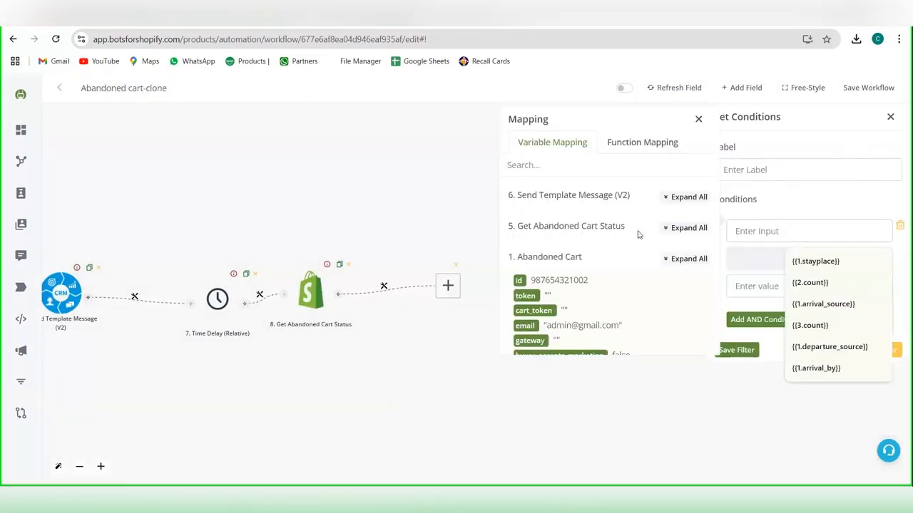
pyautogui.click(698, 118)
# Step: Run and save the copied Get Abandoned Cart Status node with its meet authentication and abandoned checkout URL
pyautogui.click(312, 285)
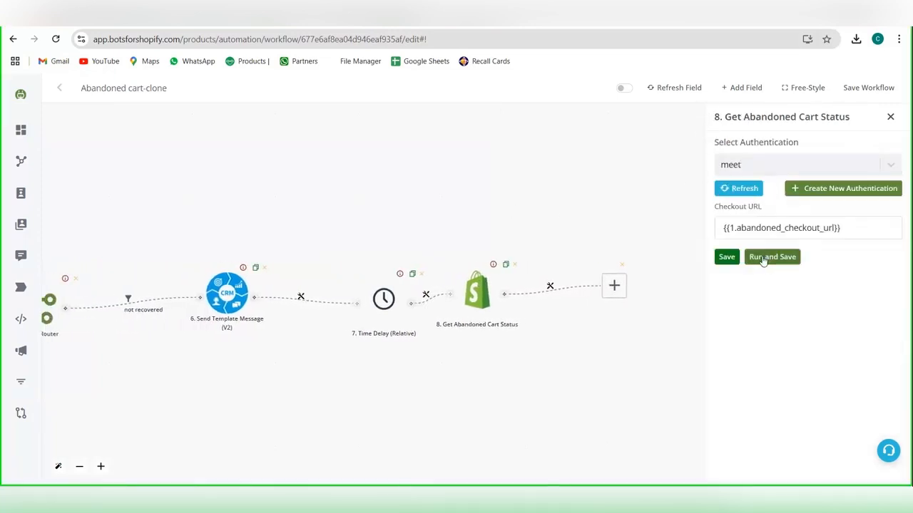
pyautogui.click(763, 261)
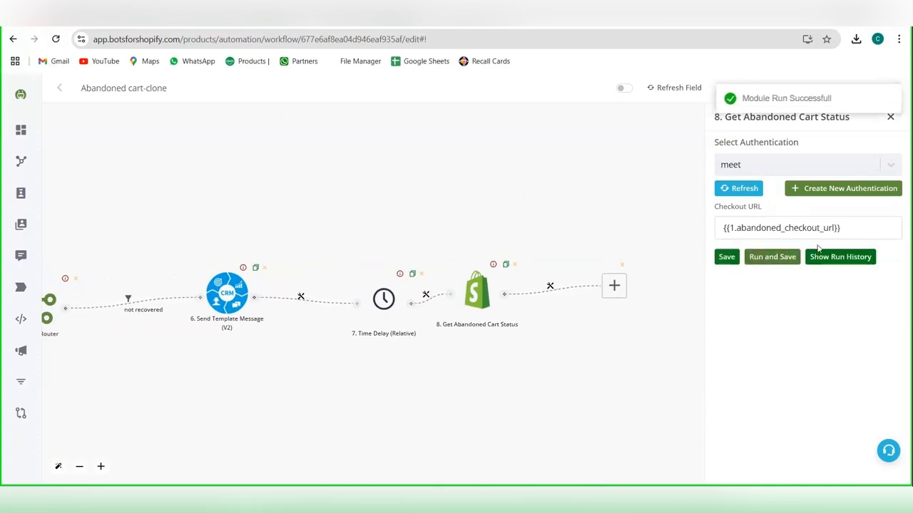
# Step: Set up a filter on the connection after the copied Get Abandoned Cart Status node, testing whether its {{8.data}} value "is" a given text
pyautogui.click(551, 292)
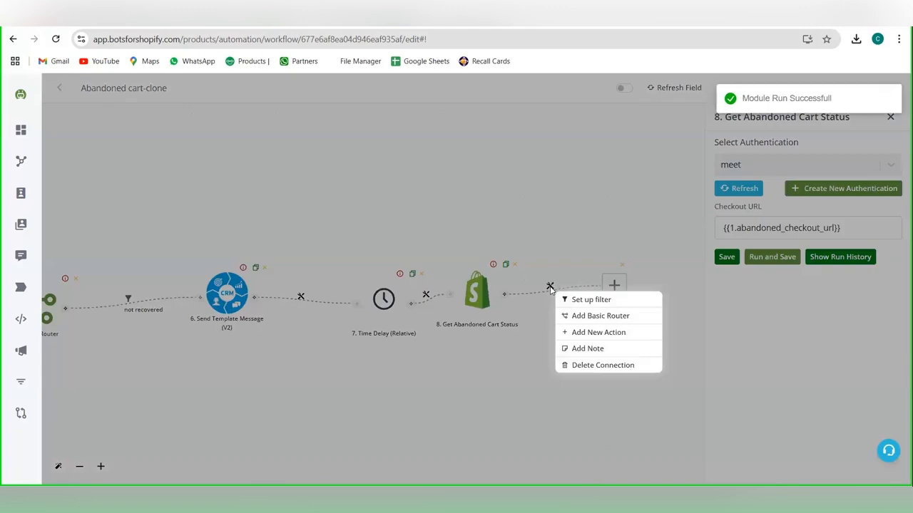
pyautogui.click(567, 298)
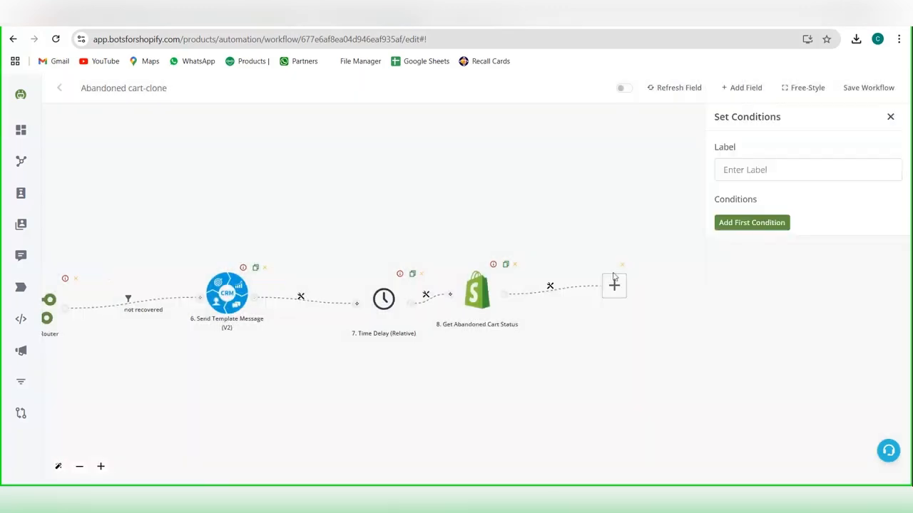
pyautogui.click(766, 222)
pyautogui.click(758, 230)
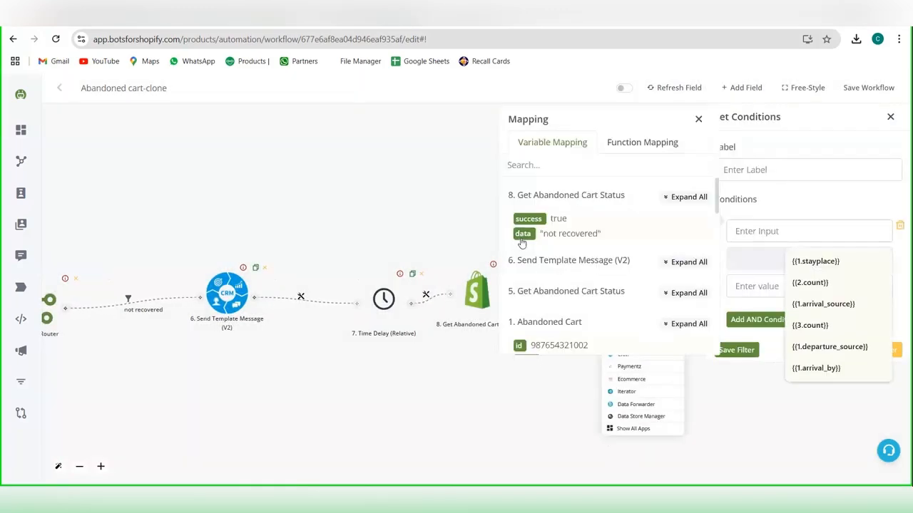
pyautogui.click(522, 234)
pyautogui.click(761, 259)
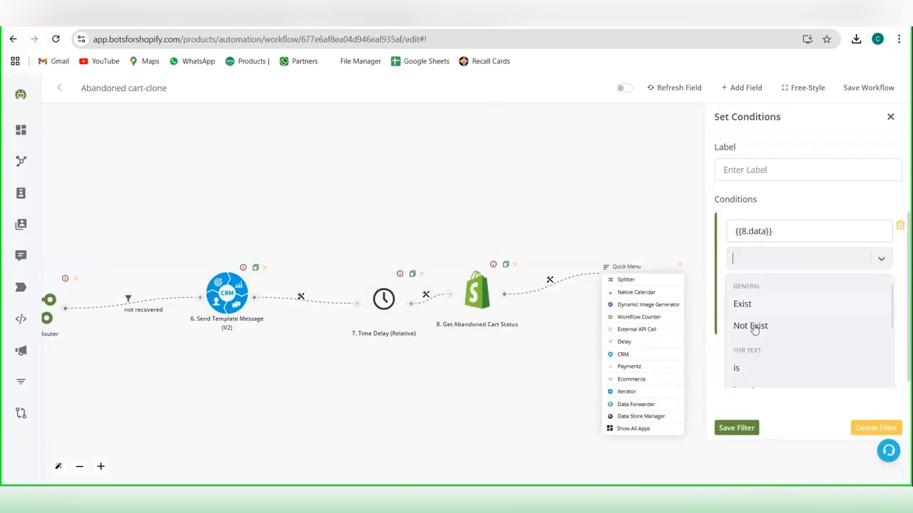
# Step: Set the filter condition's comparison value to "not recovered" and save the filter
pyautogui.click(771, 287)
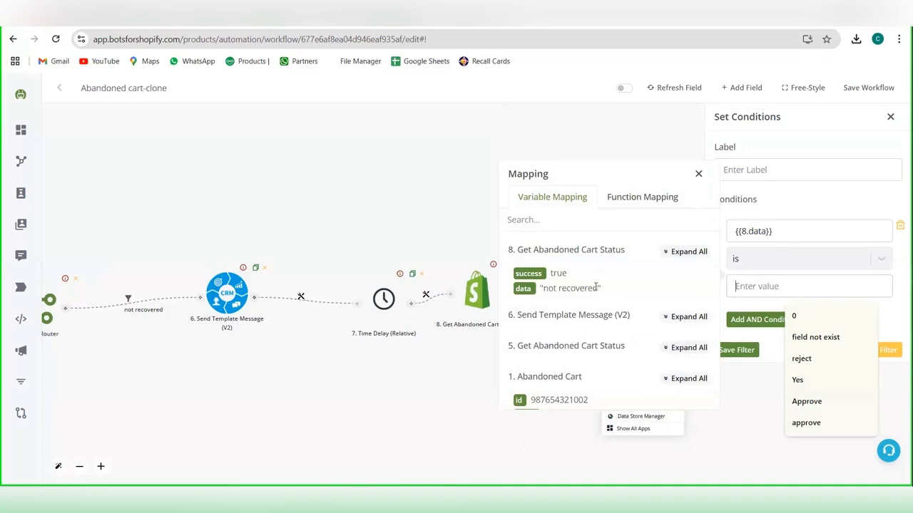
pyautogui.moveTo(599, 288); pyautogui.dragTo(561, 288)
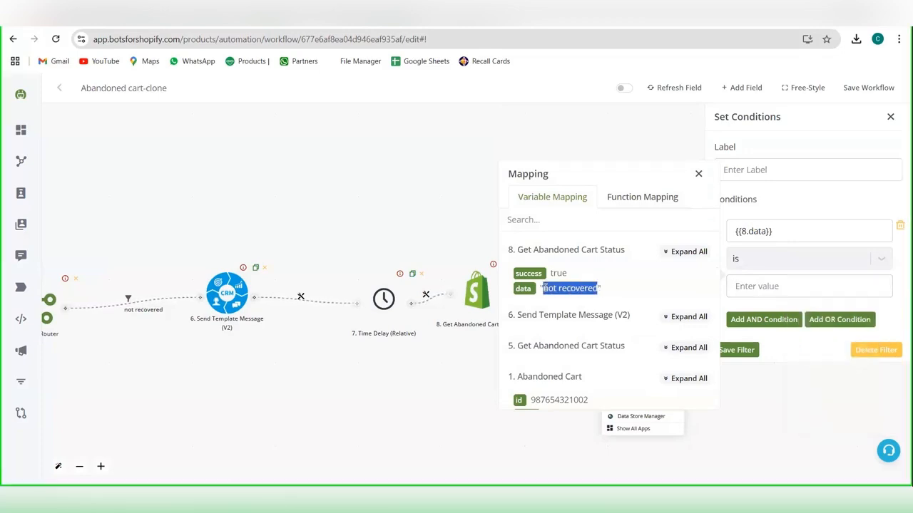
pyautogui.hotkey('ctrl', 'c')
pyautogui.click(806, 286)
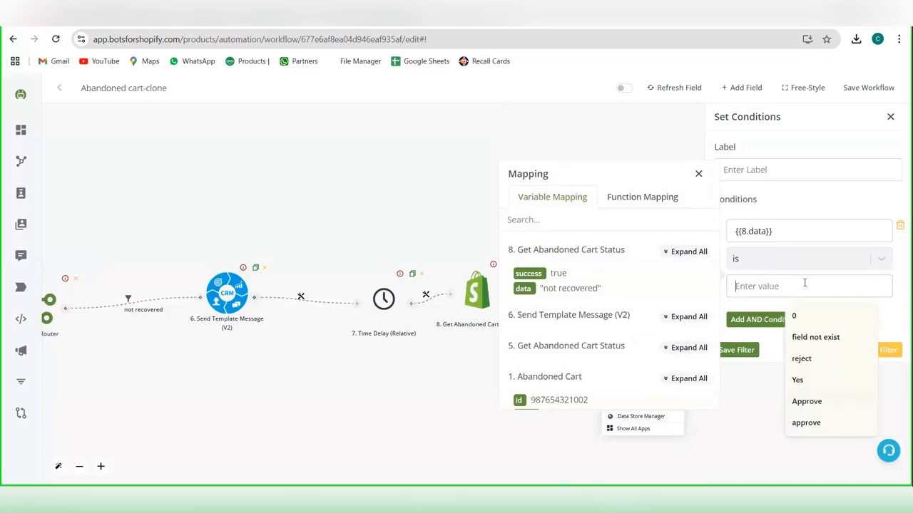
pyautogui.hotkey('ctrl', 'v')
pyautogui.click(740, 350)
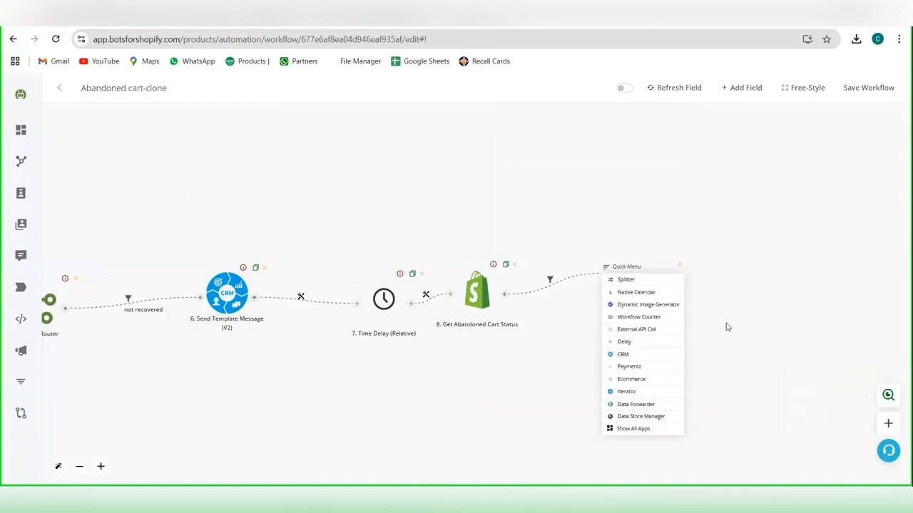
pyautogui.click(728, 326)
# Step: Fill the empty end node with the CRM action Send Template Message (V2), and choose the BotsforShopify channel
pyautogui.click(619, 290)
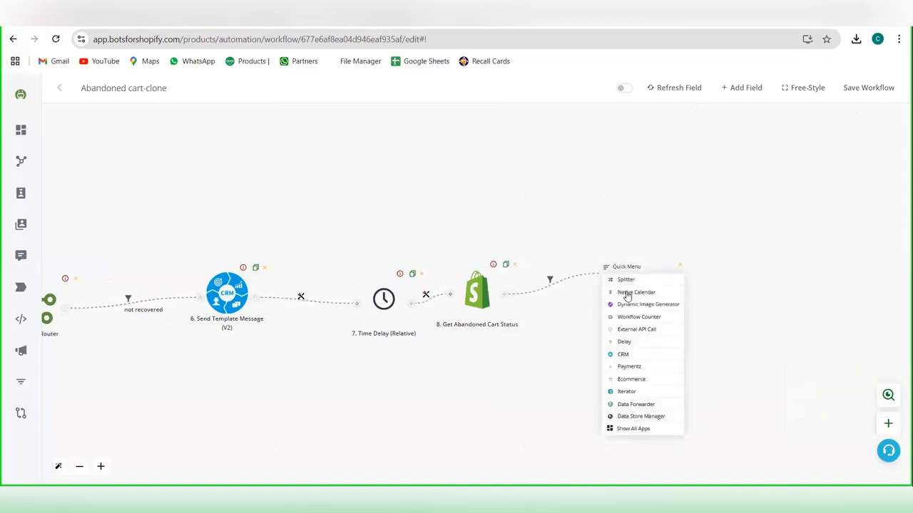
pyautogui.click(646, 352)
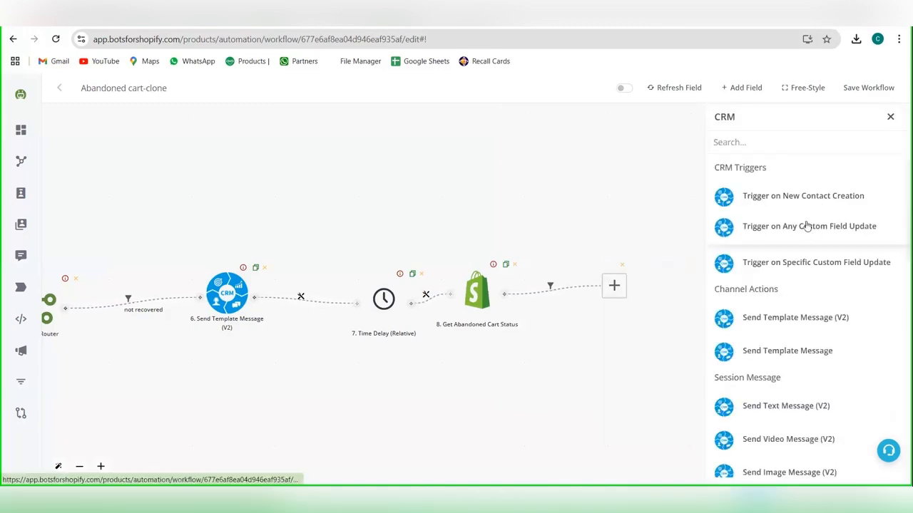
pyautogui.click(777, 319)
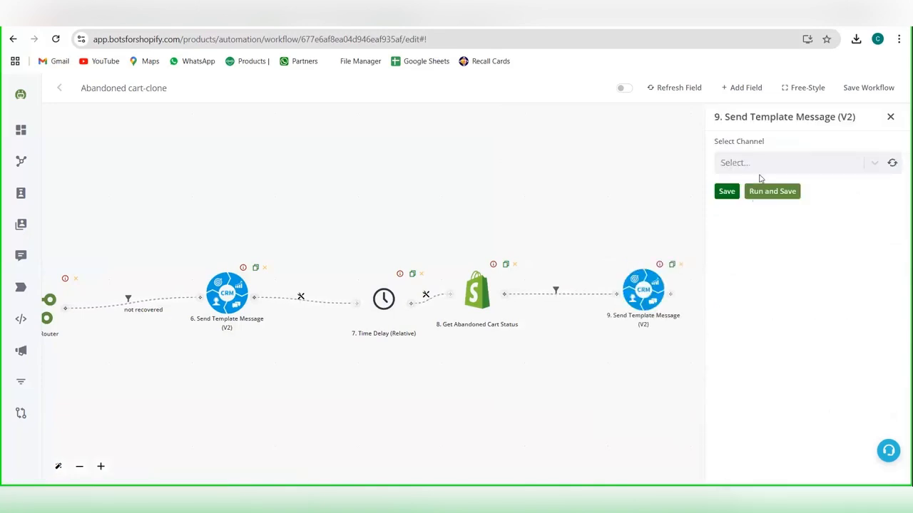
pyautogui.click(761, 164)
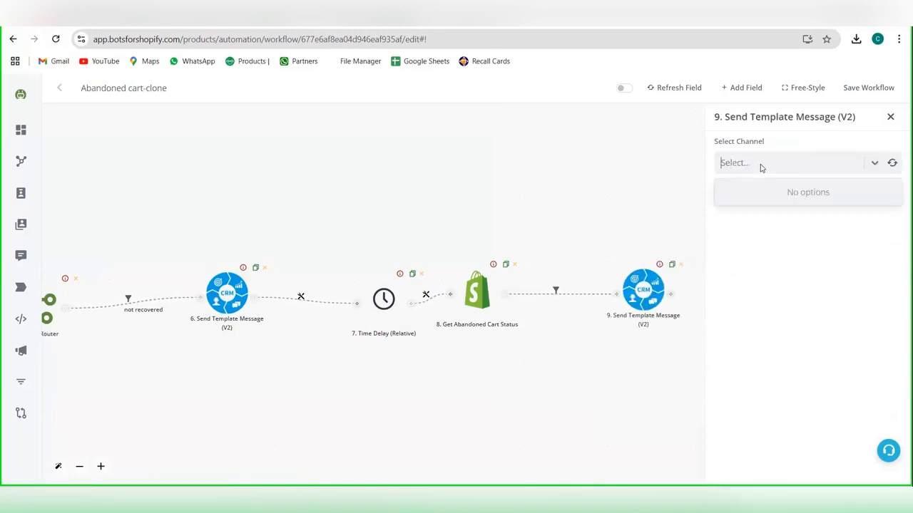
pyautogui.click(893, 164)
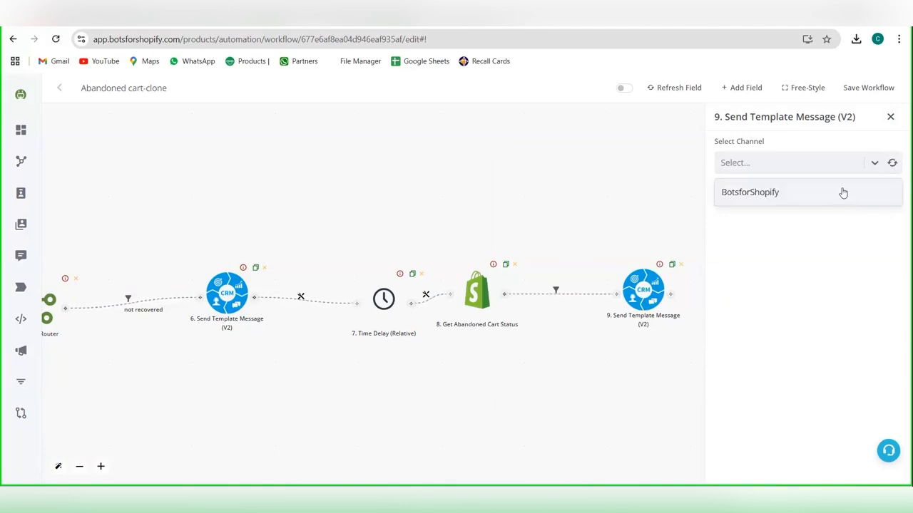
pyautogui.click(843, 192)
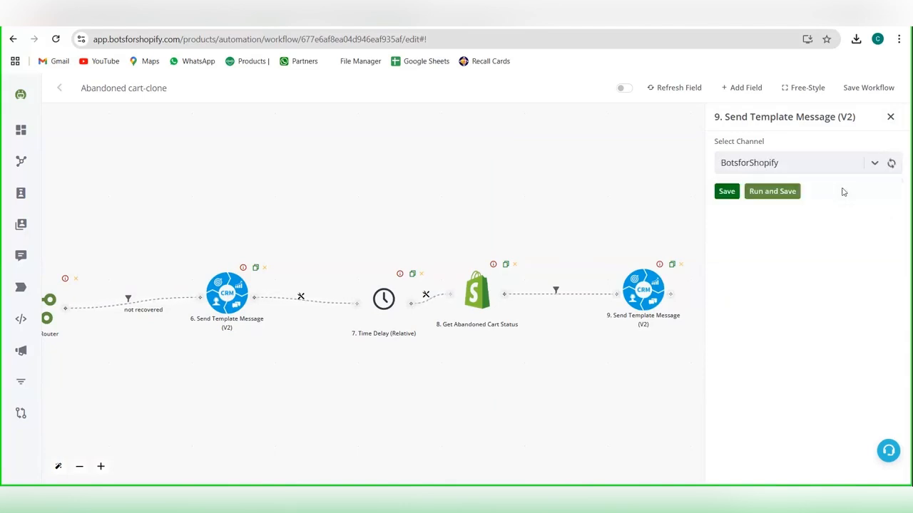
# Step: Refresh the template list of the new Send Template Message node and select abandoned_reminder1 en
pyautogui.click(788, 207)
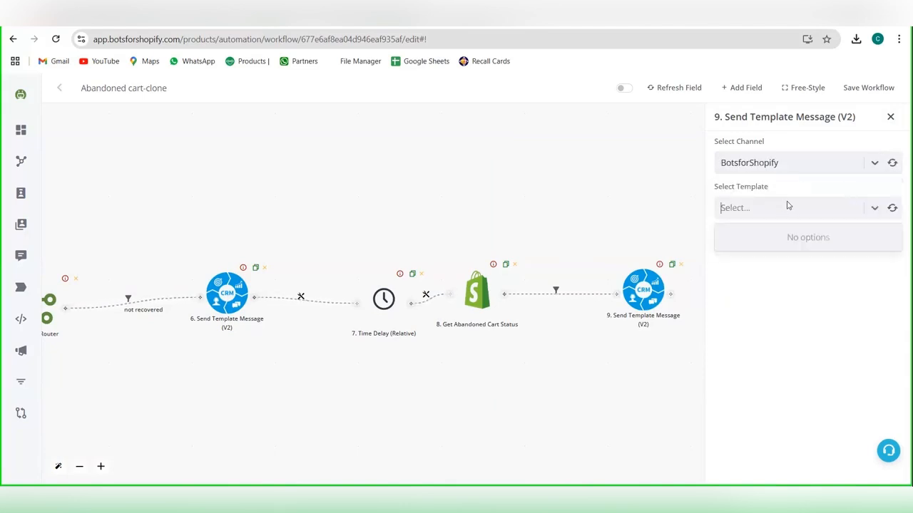
pyautogui.click(892, 208)
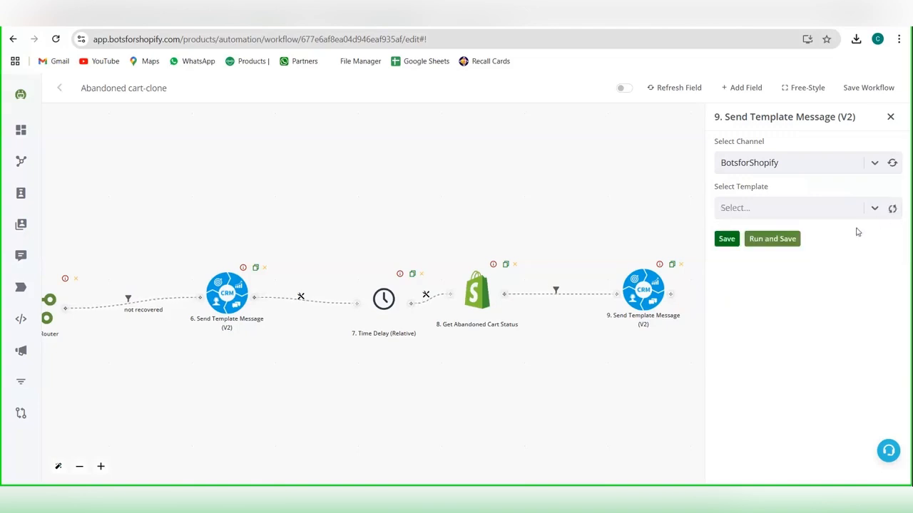
pyautogui.click(817, 206)
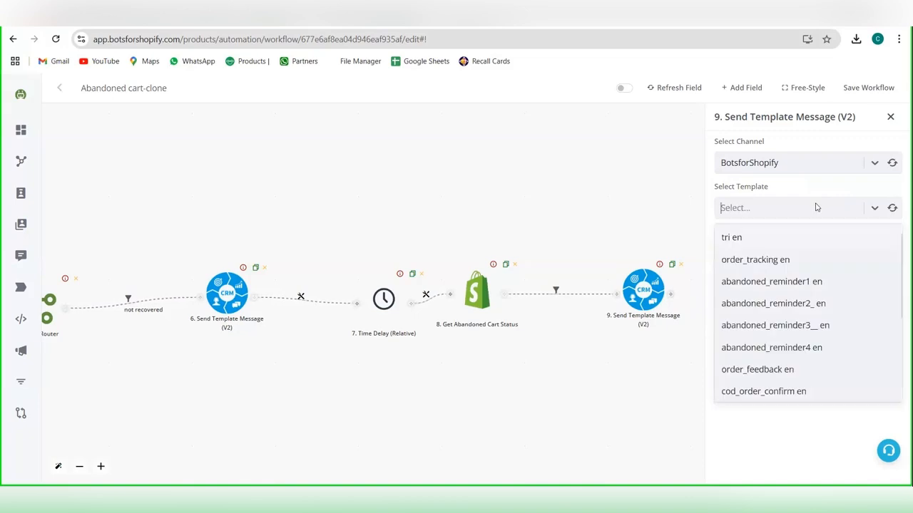
pyautogui.click(794, 283)
# Step: Fill in the WhatsApp number from the Abandoned Cart data, and enter "test" in the body variable just before Body Variable #3
pyautogui.click(795, 254)
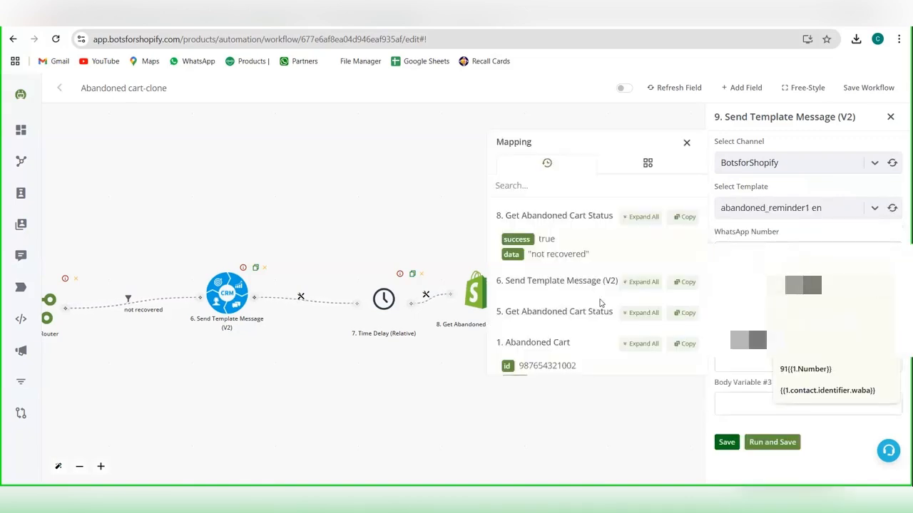
pyautogui.scroll(-1, 467, 350)
pyautogui.click(644, 344)
pyautogui.scroll(-1, 644, 343)
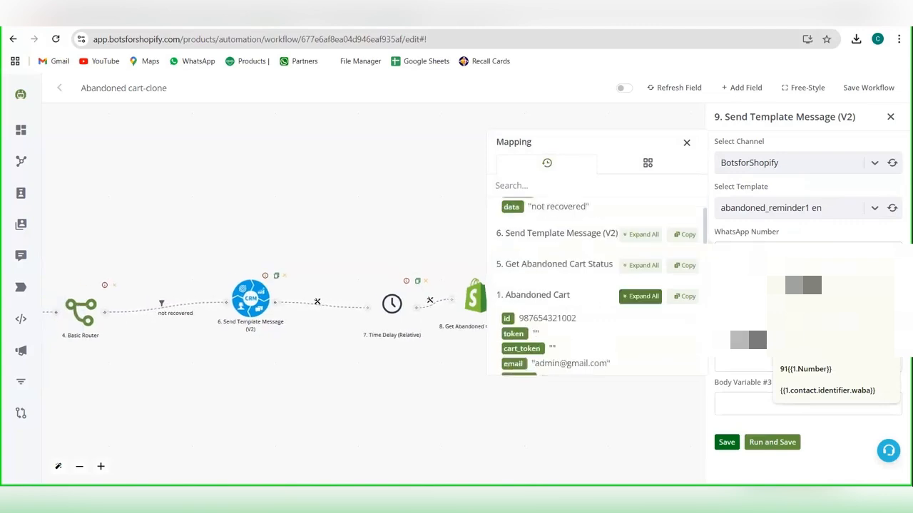
pyautogui.click(808, 317)
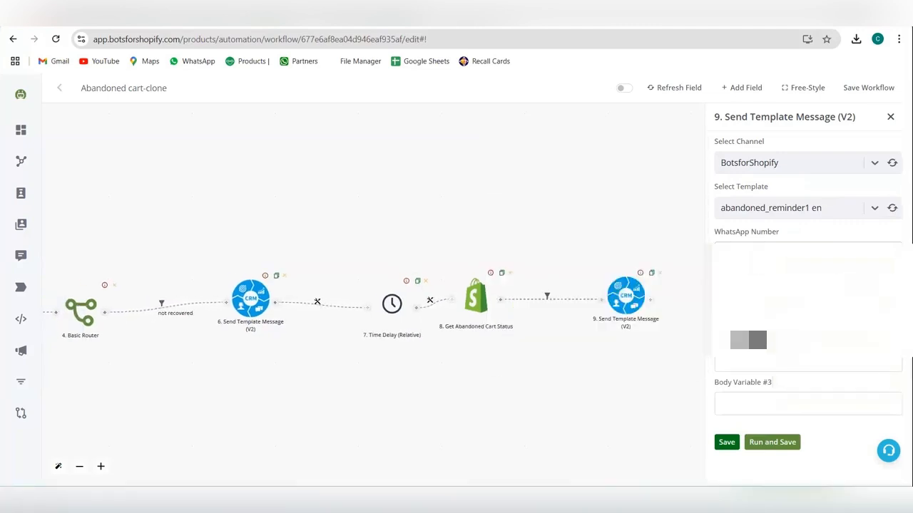
pyautogui.click(808, 317)
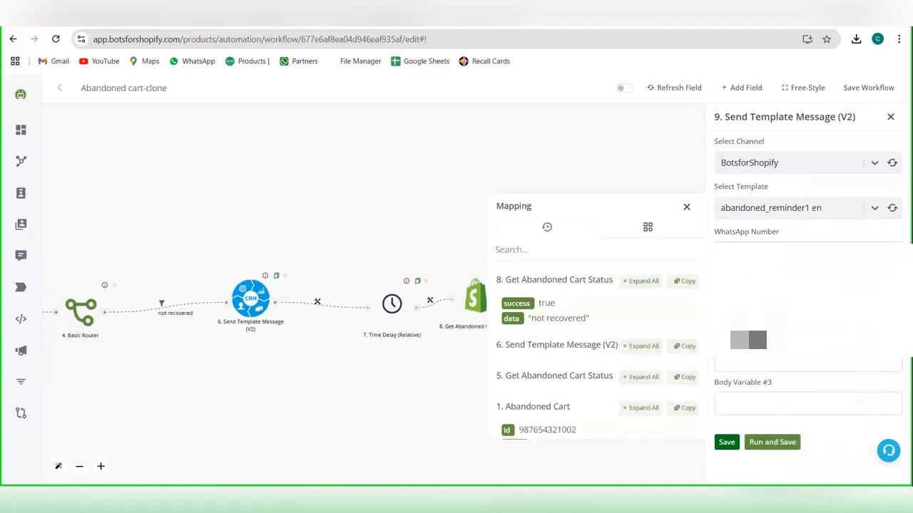
pyautogui.write('test')
# Step: Map Body Variable #3 to {{1.abandoned_checkout_url}}, and save both the message node and the workflow
pyautogui.scroll(-3, 640, 328)
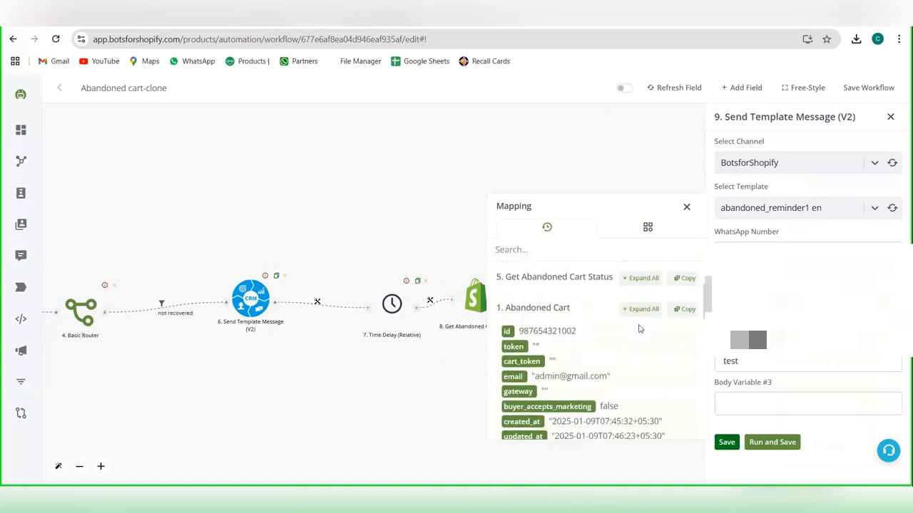
pyautogui.scroll(-5, 639, 329)
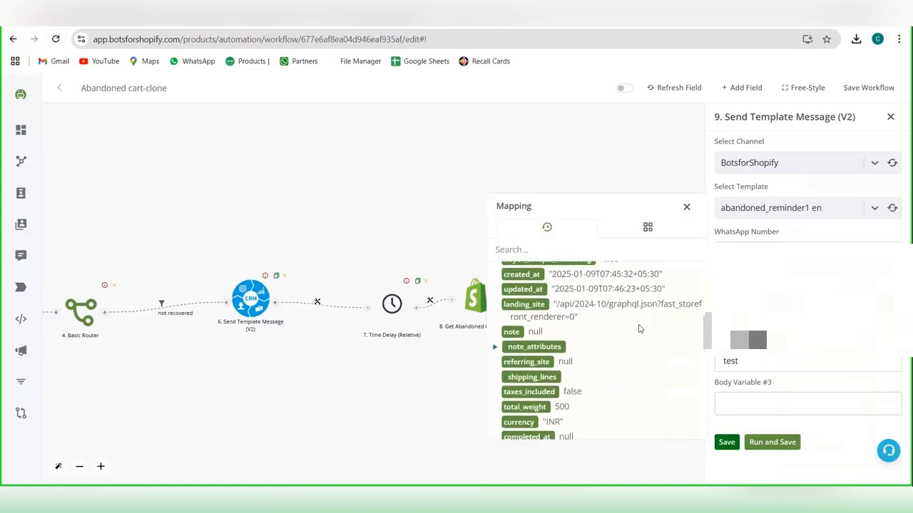
pyautogui.scroll(-8, 639, 328)
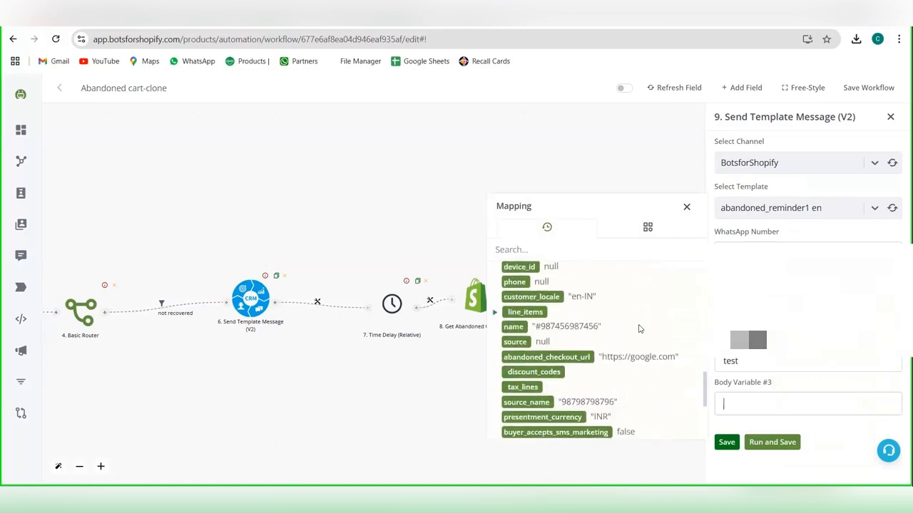
pyautogui.click(547, 351)
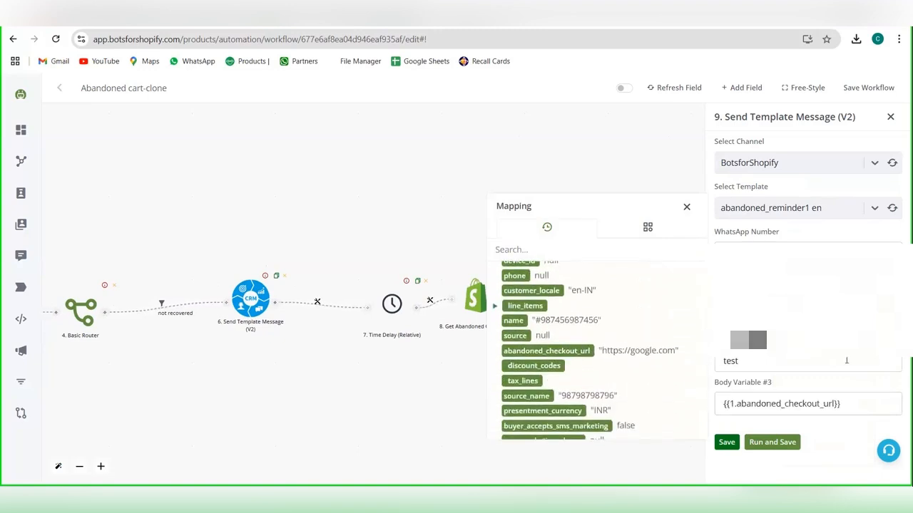
pyautogui.click(727, 442)
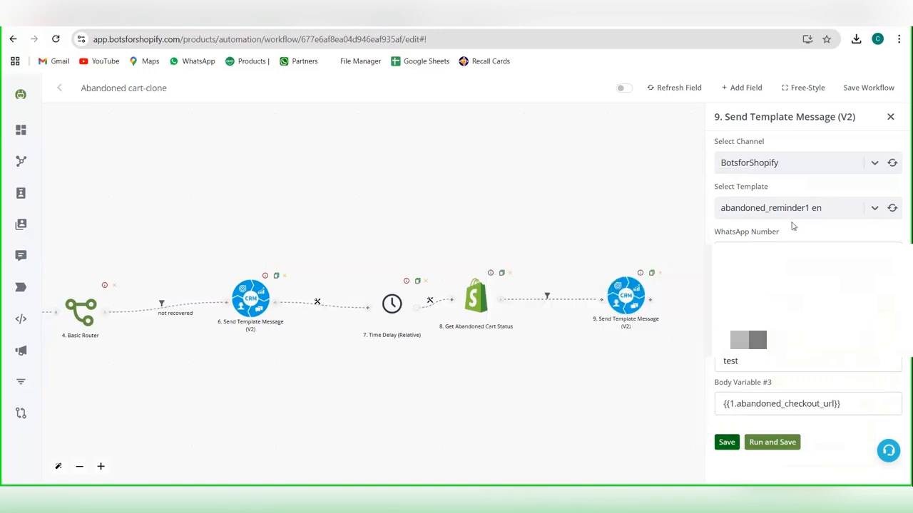
pyautogui.click(853, 88)
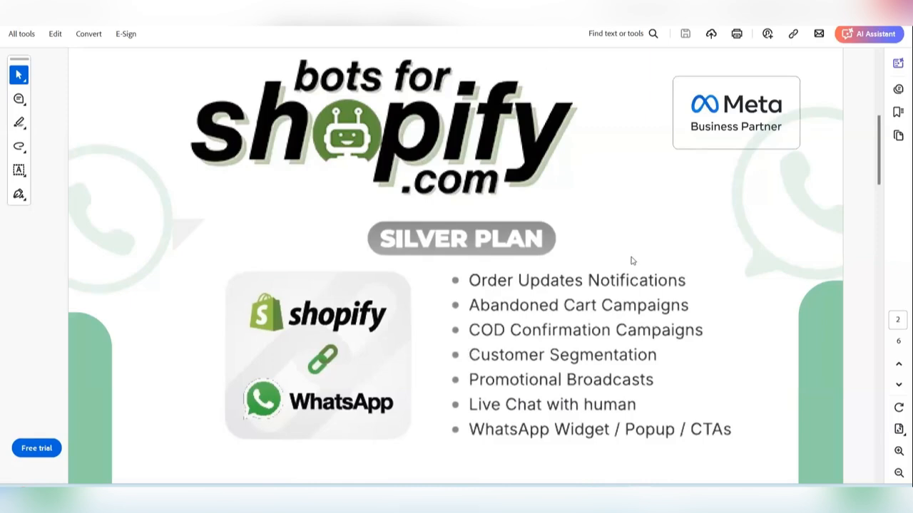
# Step: Switch from the plan PDF to the Bots for Shopify browser window and go to the CRM from the product overview
pyautogui.moveTo(524, 499)
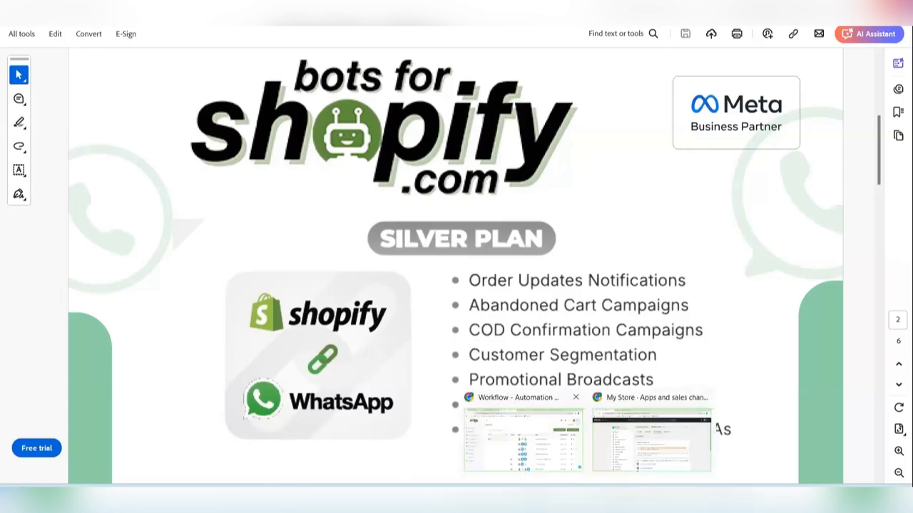
pyautogui.click(524, 443)
pyautogui.click(75, 151)
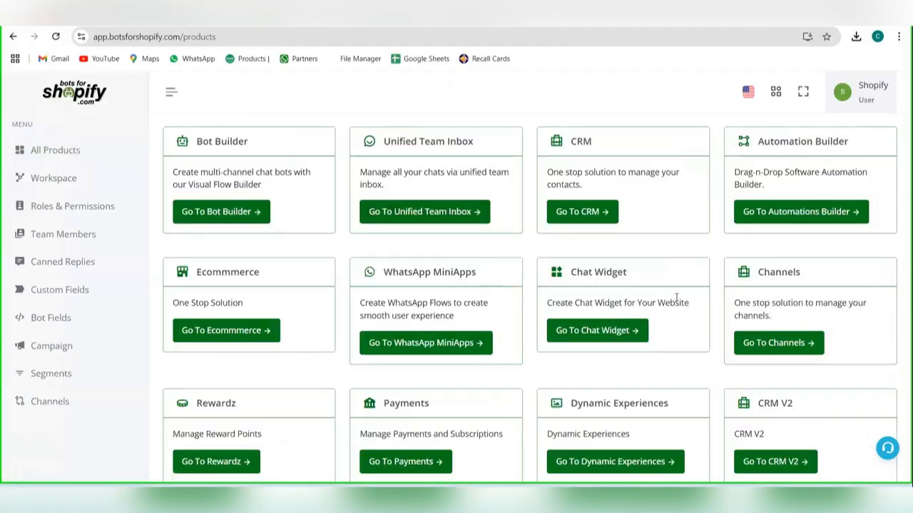
pyautogui.click(595, 217)
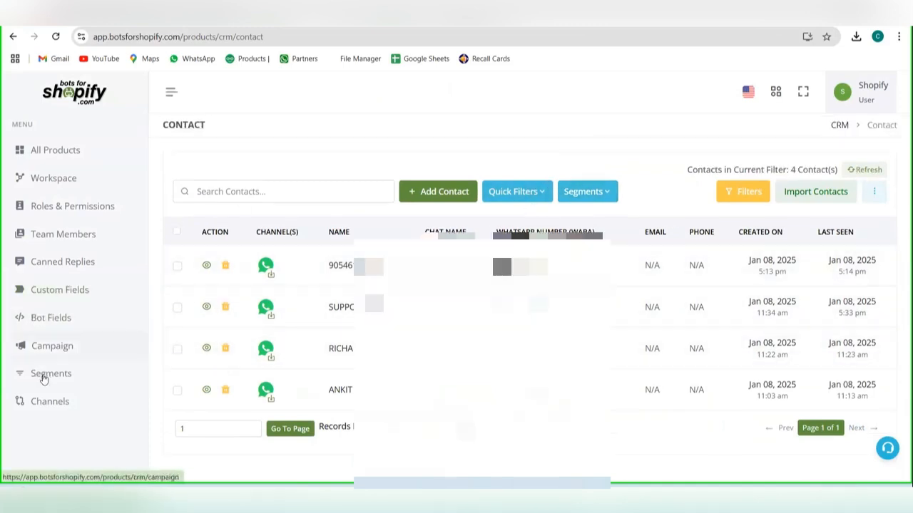
# Step: Go to the CRM segments, view the form for adding a new segment, and close it without saving
pyautogui.click(41, 375)
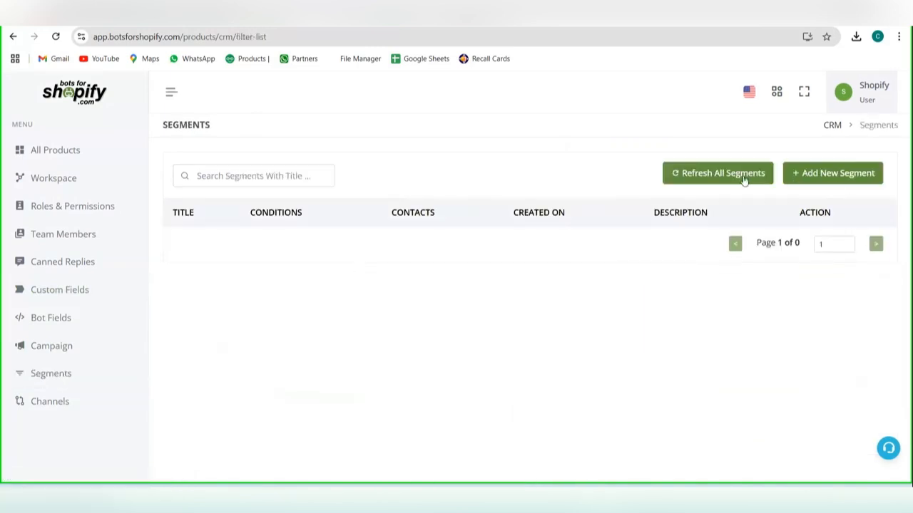
pyautogui.click(822, 178)
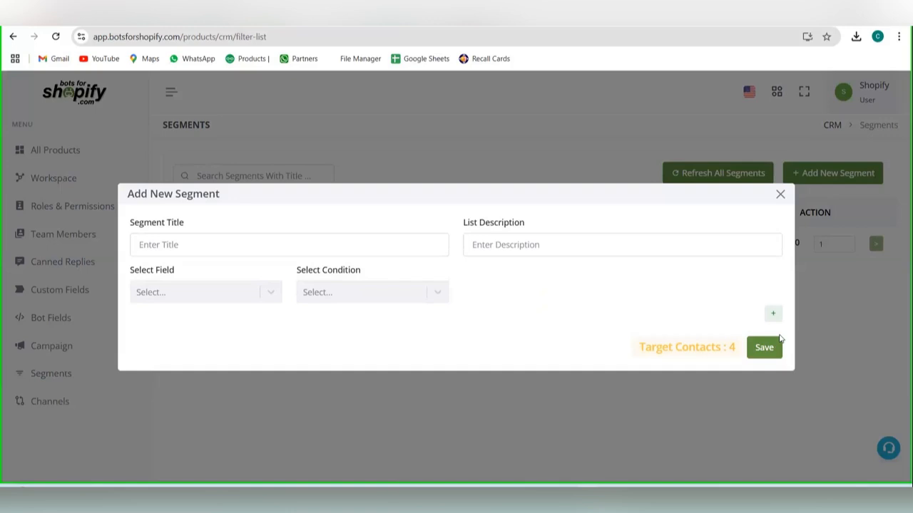
pyautogui.click(780, 194)
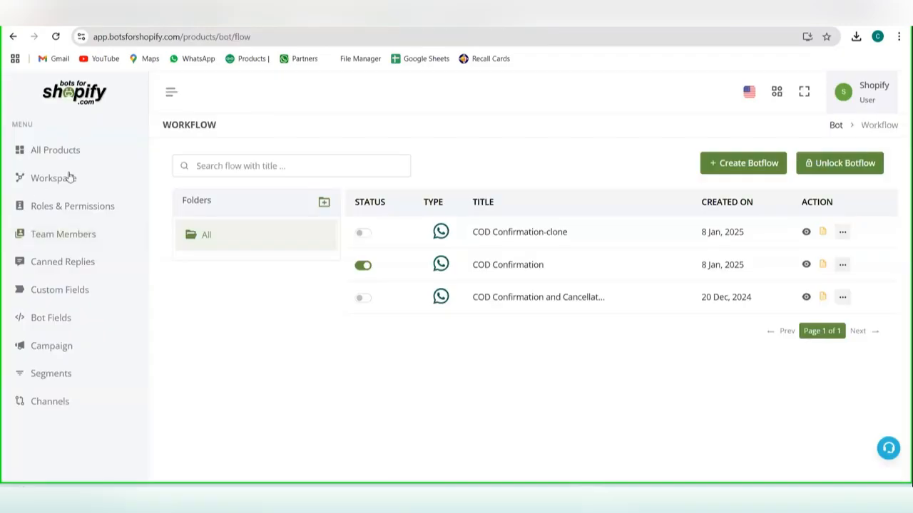
# Step: Return to the product overview and go to the Unified Team Inbox
pyautogui.click(74, 166)
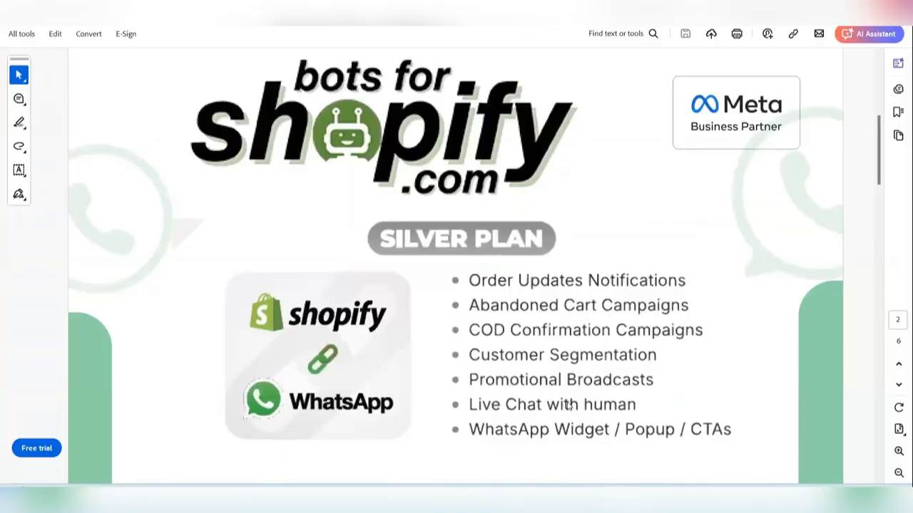
pyautogui.moveTo(589, 498)
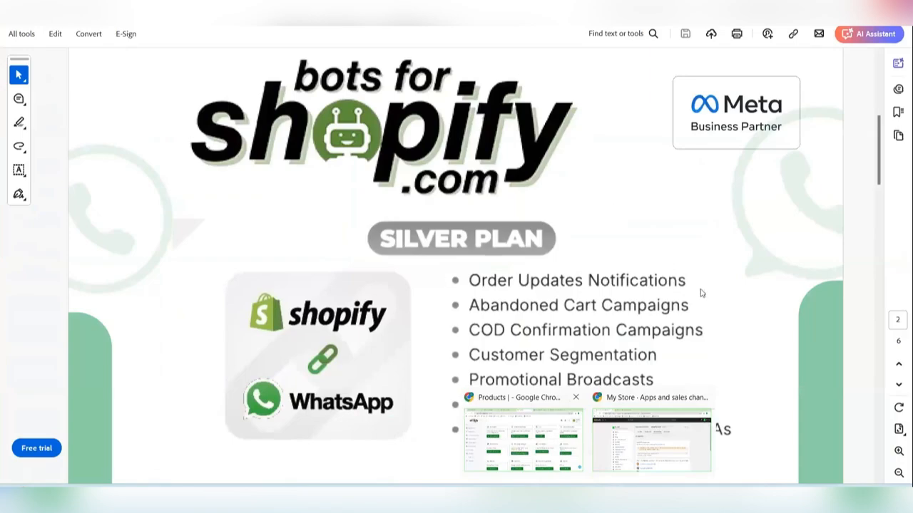
pyautogui.scroll(-2, 510, 226)
pyautogui.scroll(1, 510, 226)
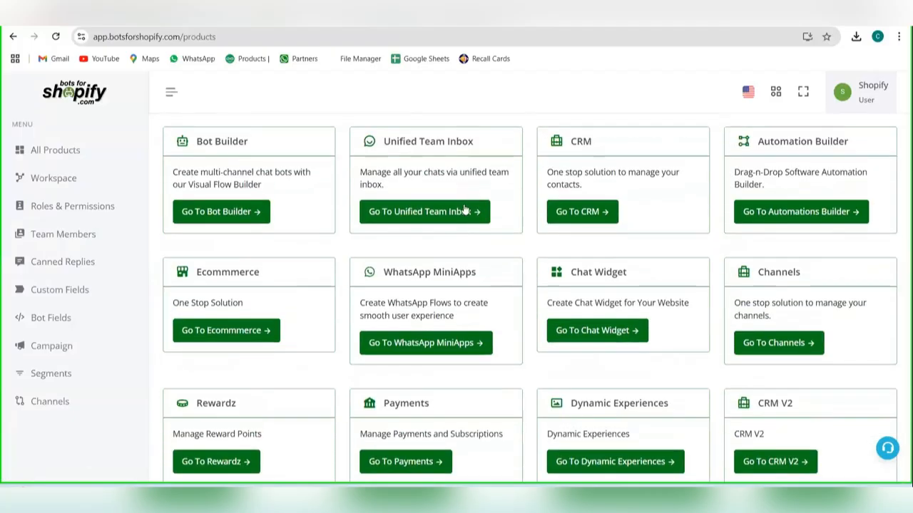
pyautogui.click(464, 209)
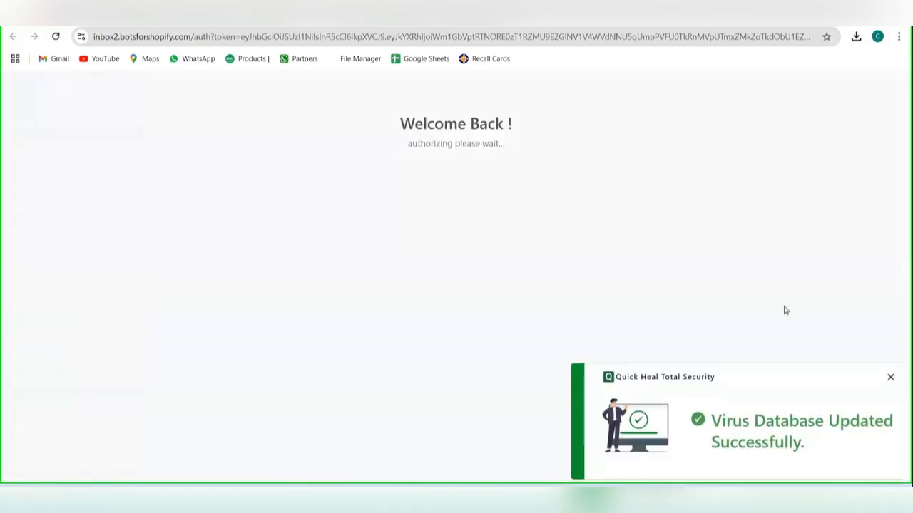
# Step: Dismiss the antivirus notification, and open the second conversation in the full chat list
pyautogui.click(891, 379)
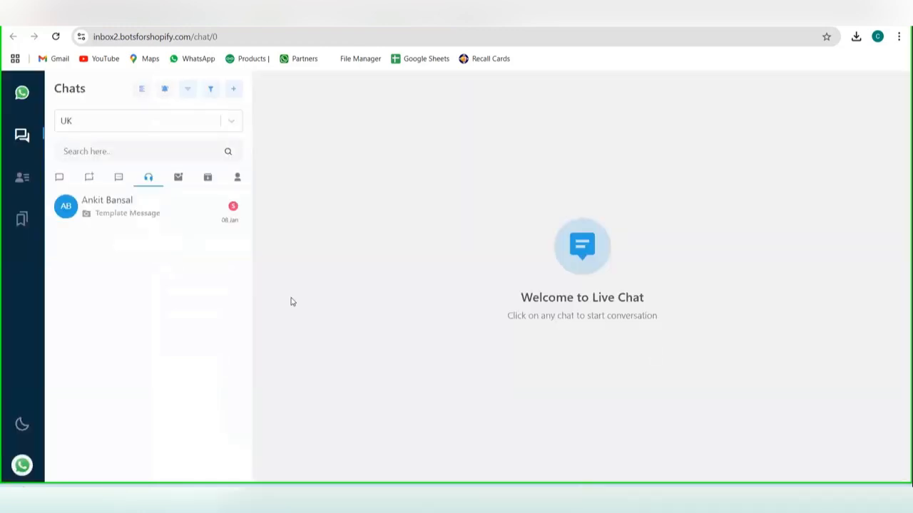
pyautogui.click(60, 180)
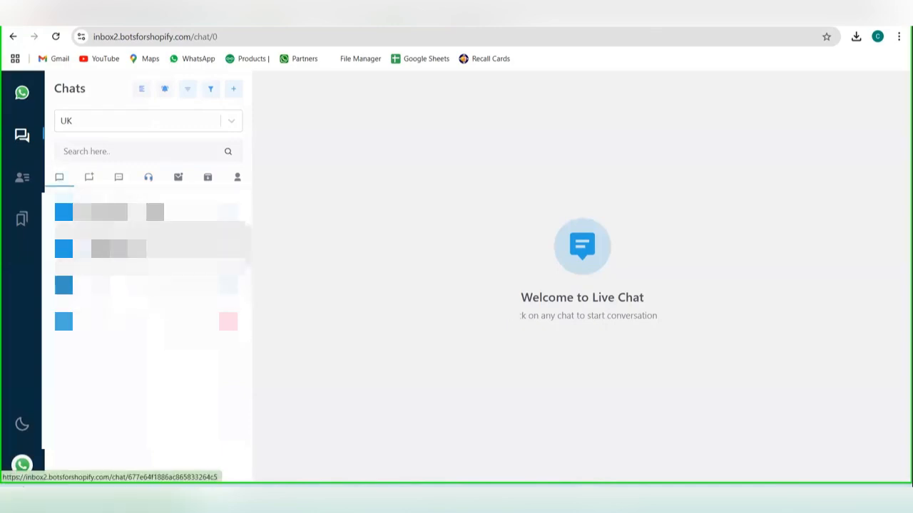
pyautogui.click(179, 248)
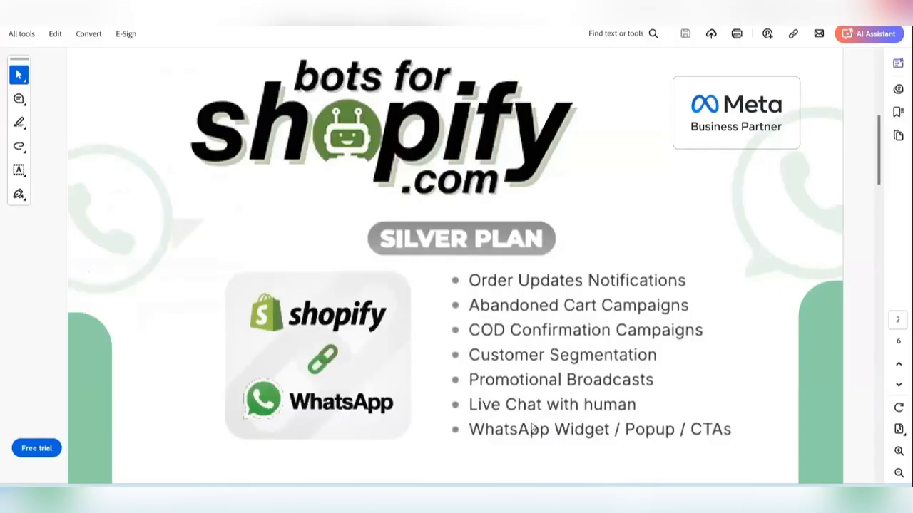
# Step: Switch from the plan PDF to the Bots for Shopify templates page in the browser and close the feedback template preview
pyautogui.moveTo(588, 497)
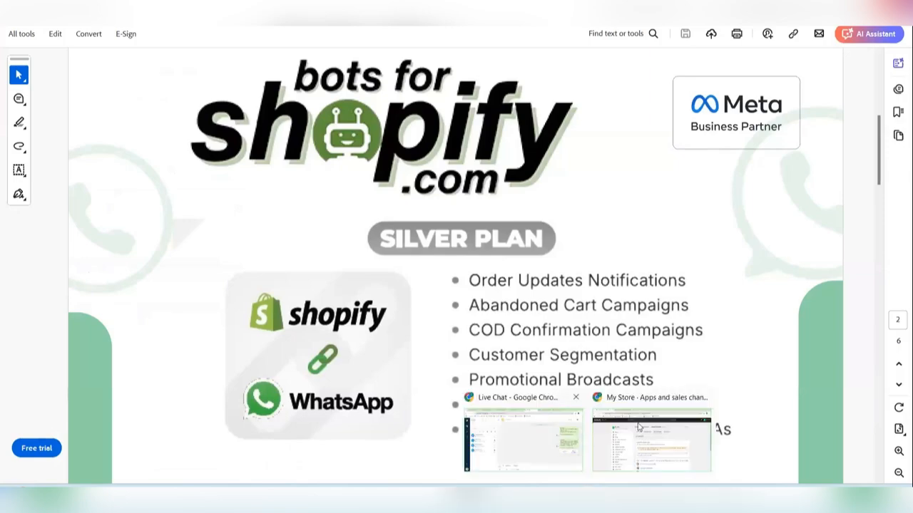
pyautogui.click(603, 414)
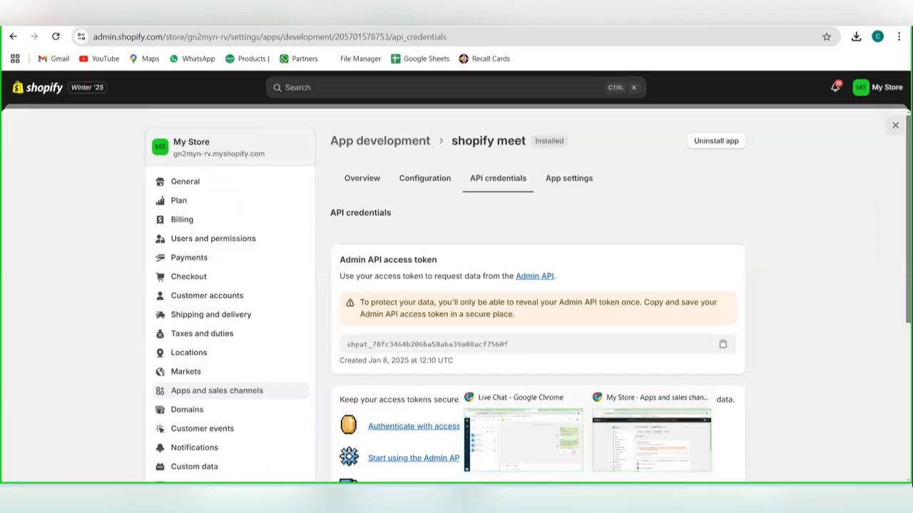
pyautogui.click(535, 448)
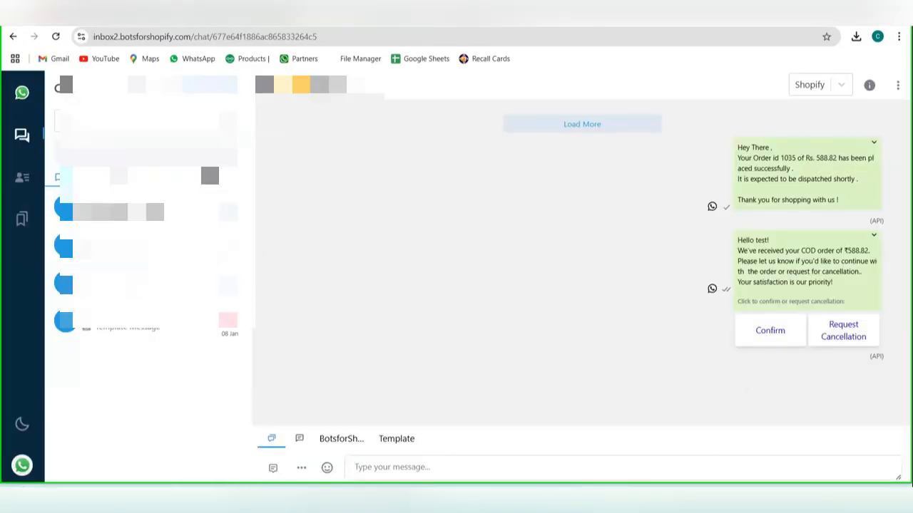
pyautogui.click(171, 15)
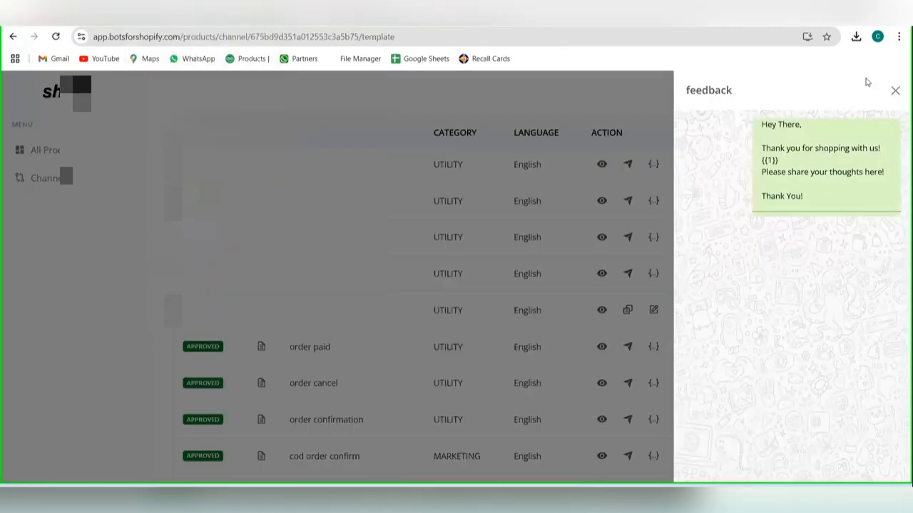
pyautogui.click(896, 90)
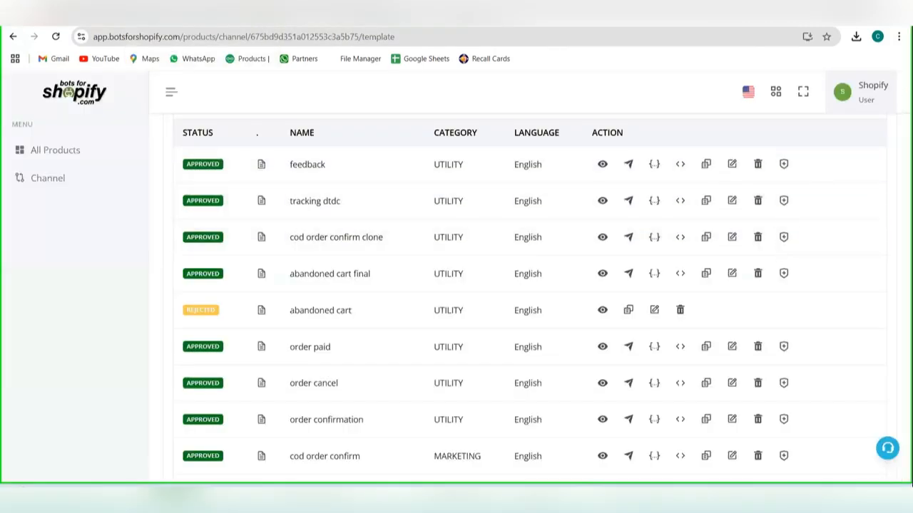
# Step: Return to the product overview and go to the Chat Widget product
pyautogui.click(79, 150)
pyautogui.scroll(-1, 599, 340)
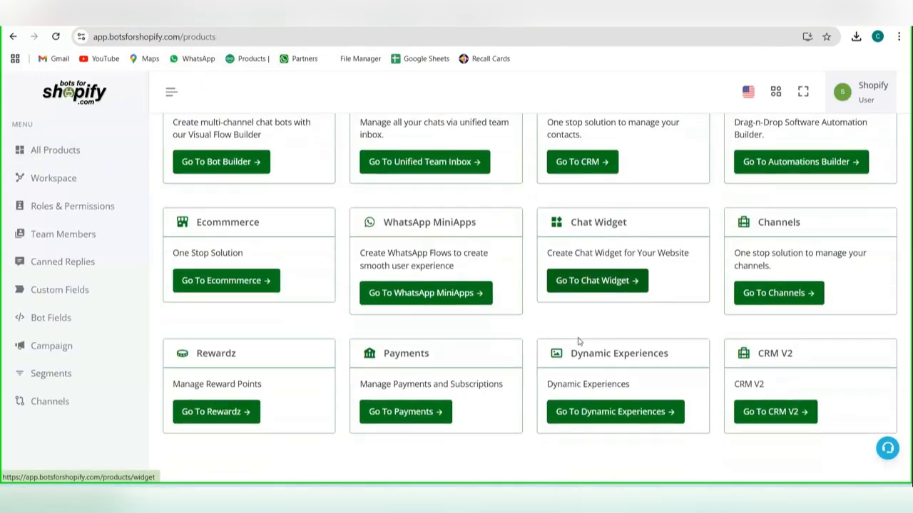
pyautogui.click(611, 282)
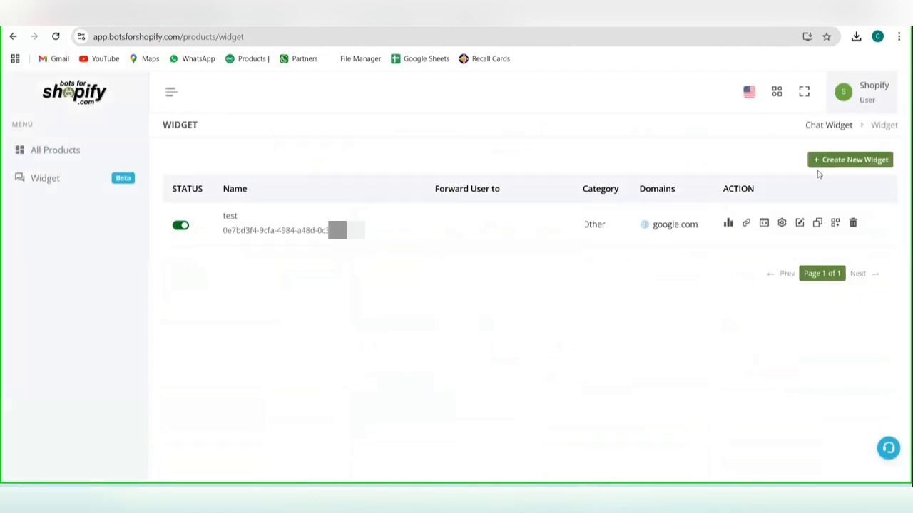
# Step: Start creating a new chat widget and name it "shopify"
pyautogui.click(822, 162)
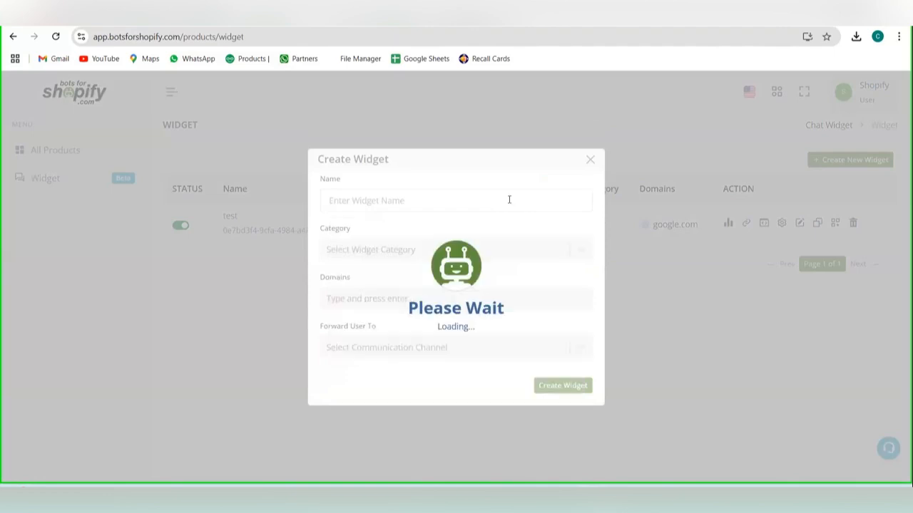
pyautogui.click(509, 201)
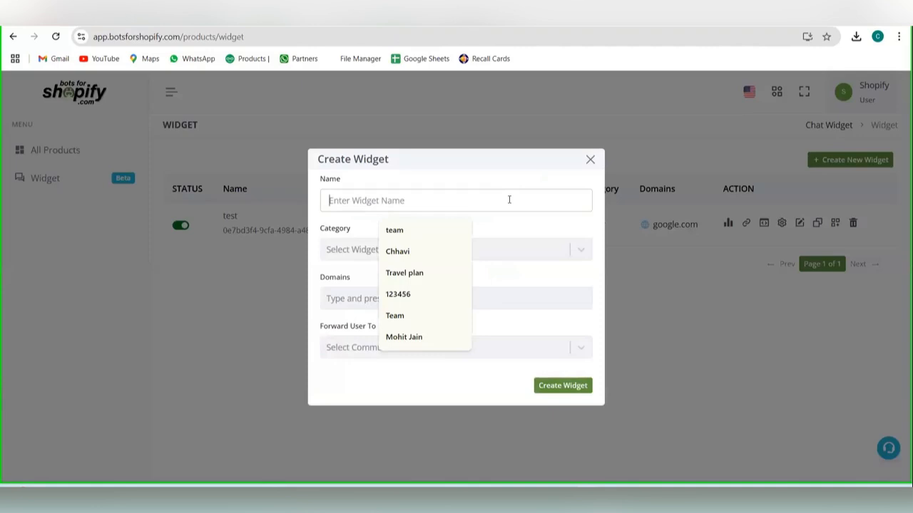
pyautogui.write('te')
pyautogui.press('BackSpace')
pyautogui.press('BackSpace')
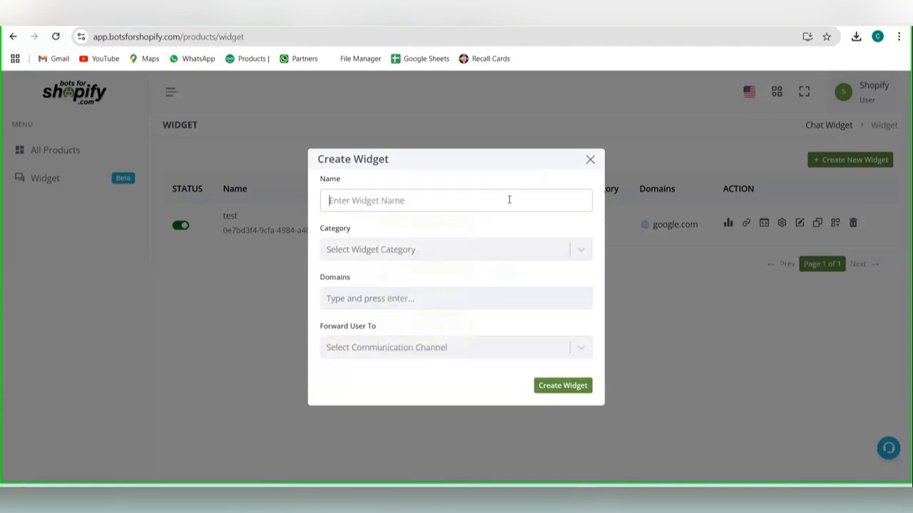
pyautogui.write('shopifu')
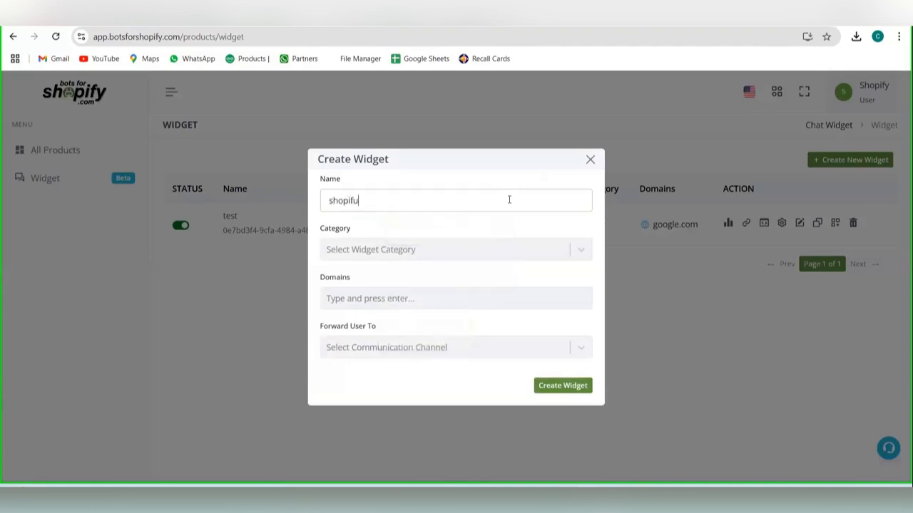
pyautogui.press('BackSpace')
pyautogui.write('y')
# Step: Set the widget's category to Other and add google.com as its domain
pyautogui.click(490, 250)
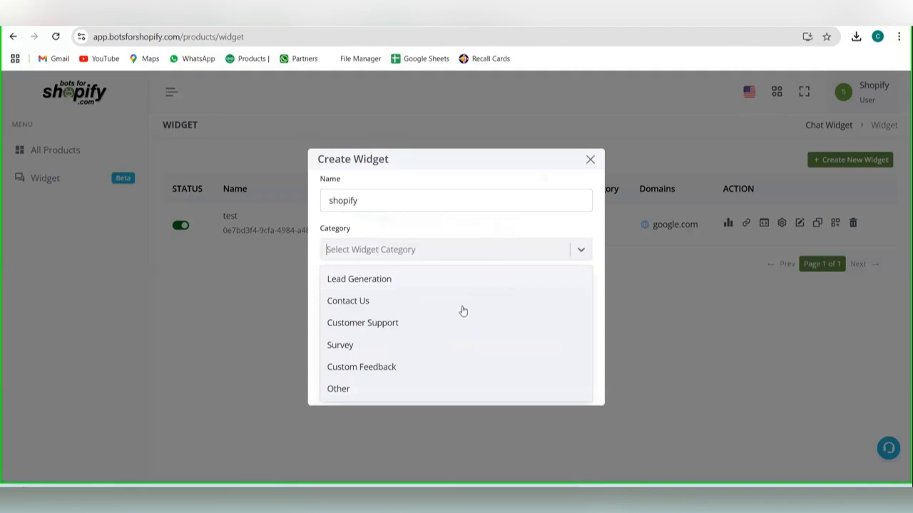
pyautogui.click(430, 385)
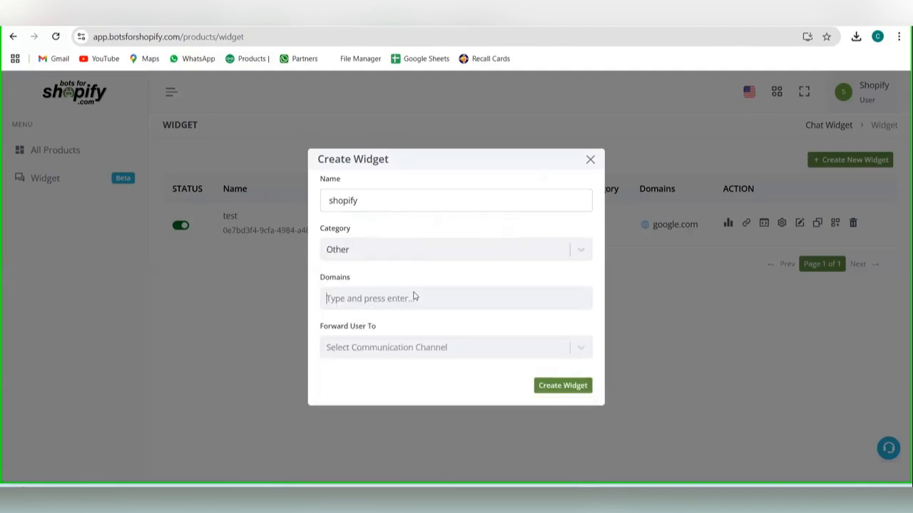
pyautogui.write('google.com')
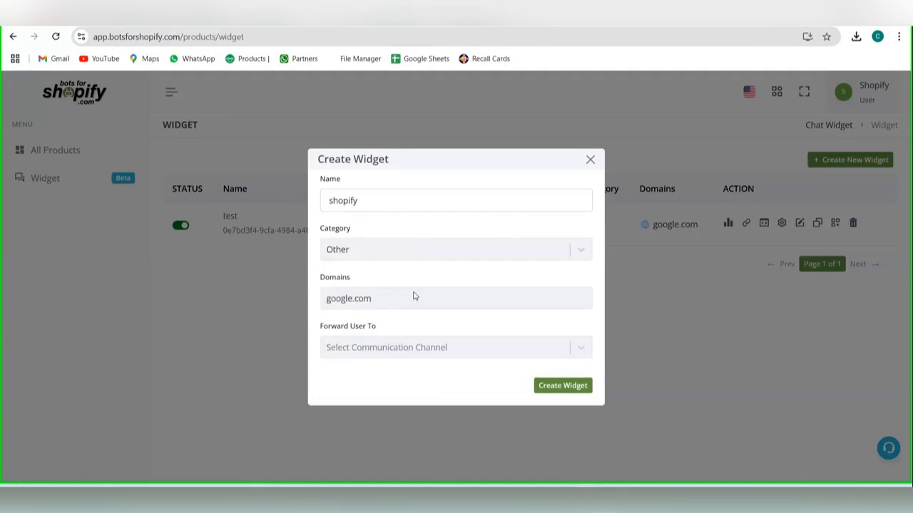
pyautogui.press('Return')
# Step: Forward the widget's users to a WABA Channel, using BotsforShopify as the WhatsApp channel
pyautogui.click(419, 348)
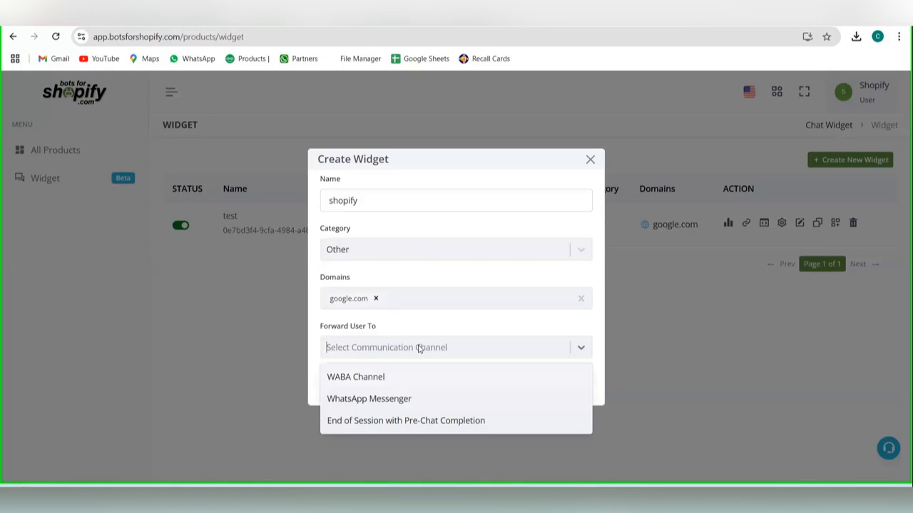
pyautogui.click(414, 382)
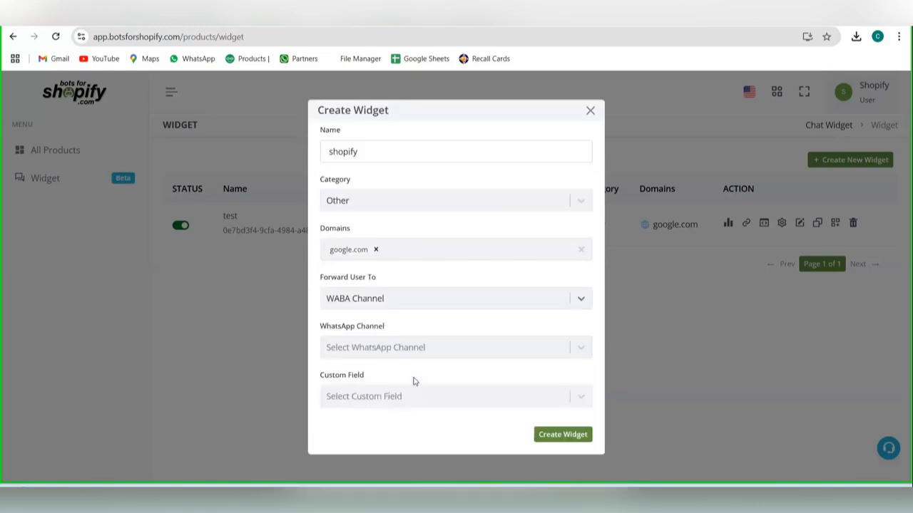
pyautogui.click(412, 357)
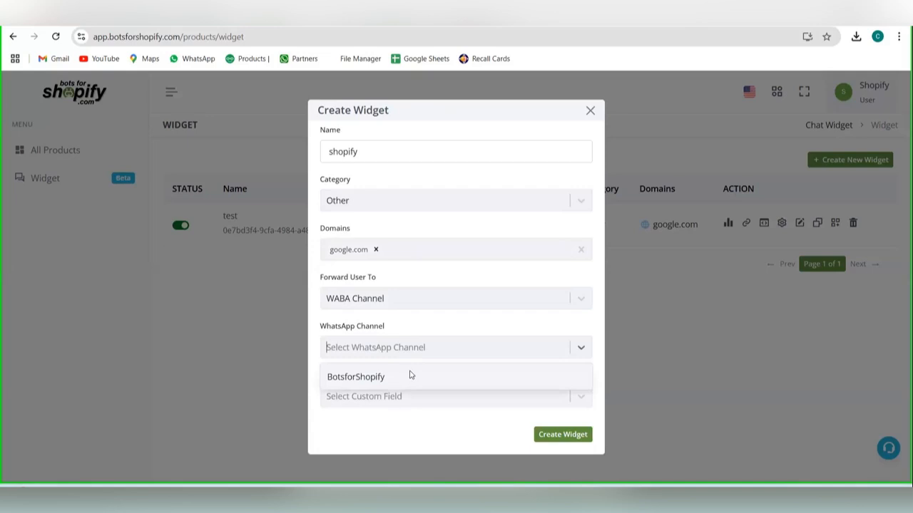
pyautogui.click(410, 375)
# Step: Try forwarding users to WhatsApp Messenger with a WhatsApp number, and to End of Session with Pre-Chat Completion
pyautogui.click(406, 398)
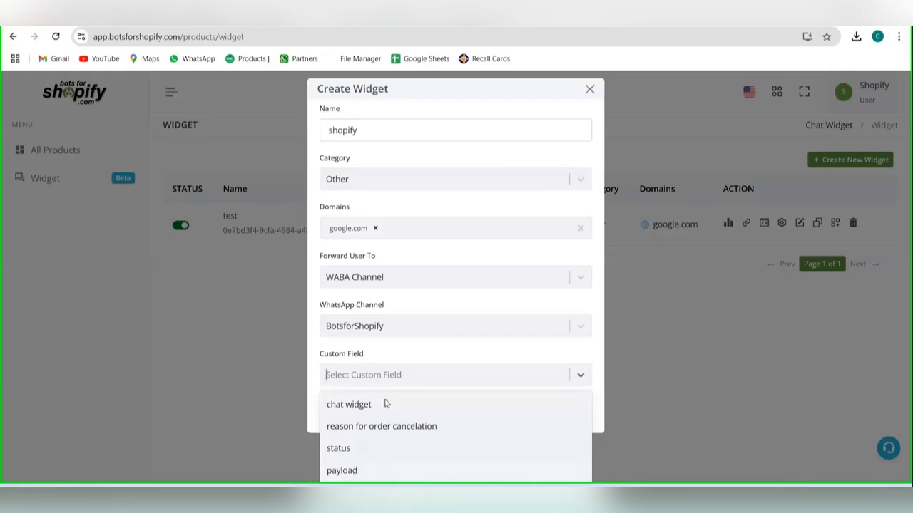
pyautogui.click(389, 328)
pyautogui.click(394, 311)
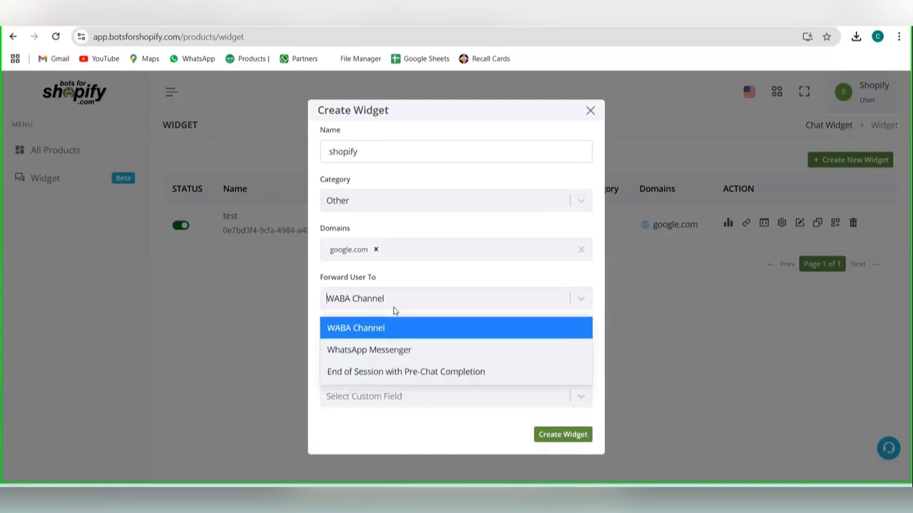
pyautogui.click(385, 357)
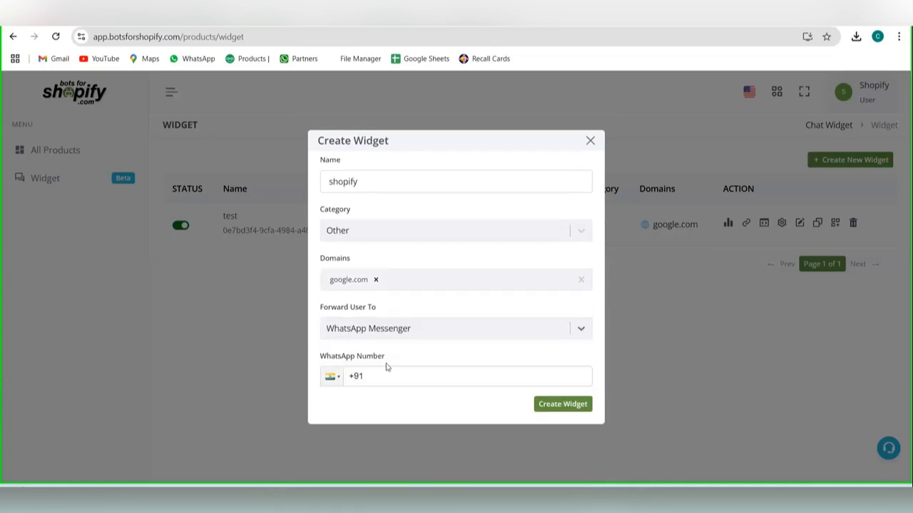
pyautogui.click(384, 371)
pyautogui.write('99999999999')
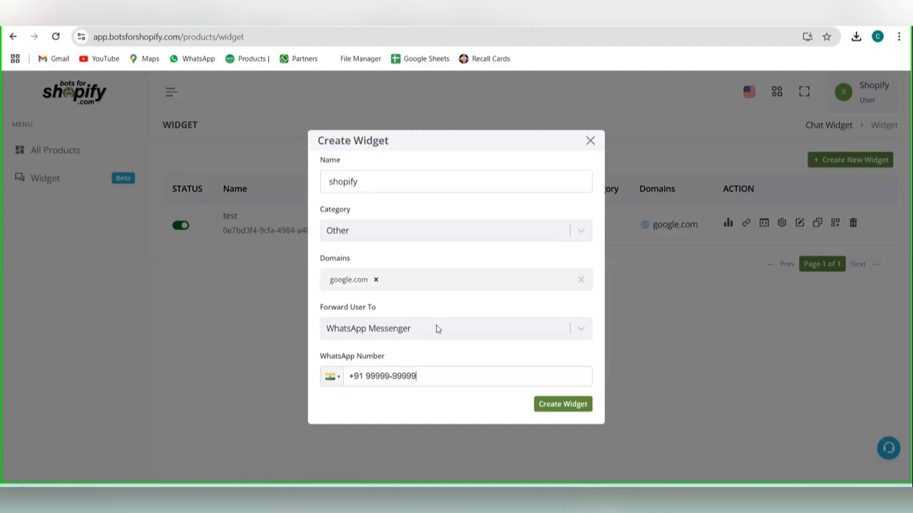
pyautogui.click(444, 334)
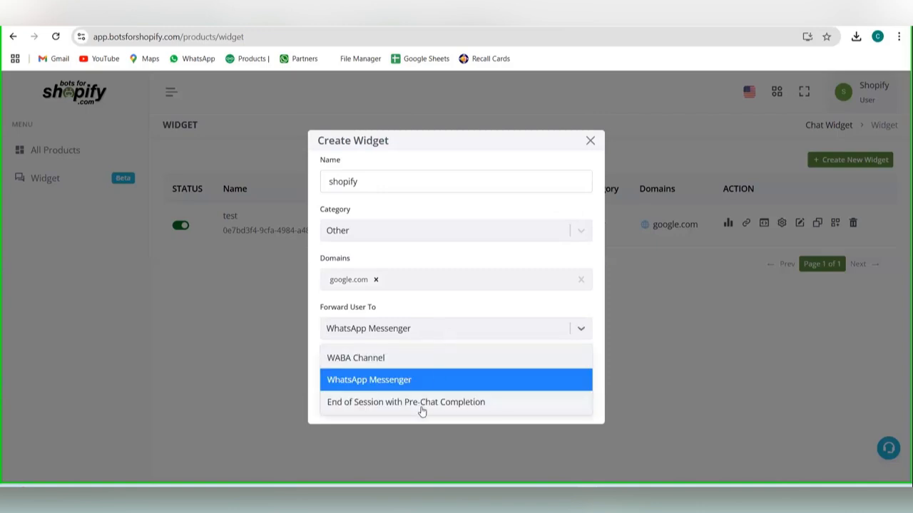
pyautogui.click(422, 403)
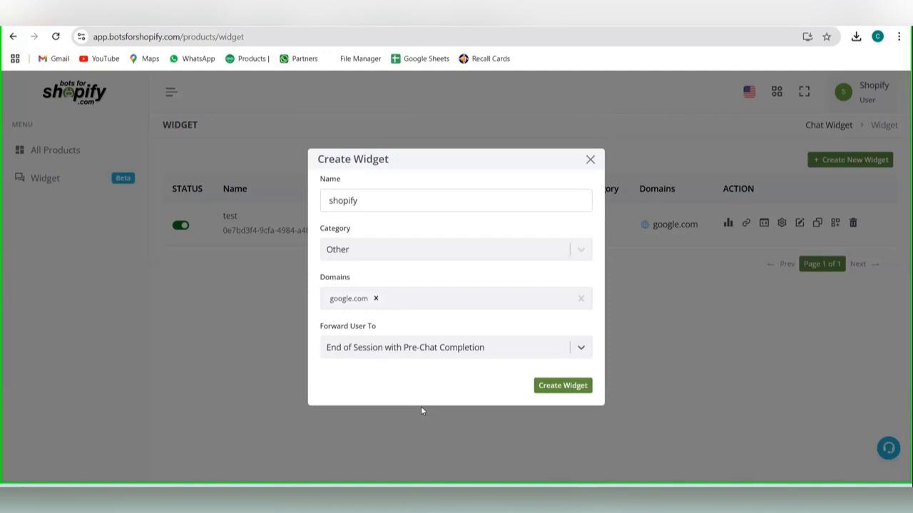
# Step: Set user forwarding to WABA Channel with the custom field "chat widget", and create the widget
pyautogui.click(441, 349)
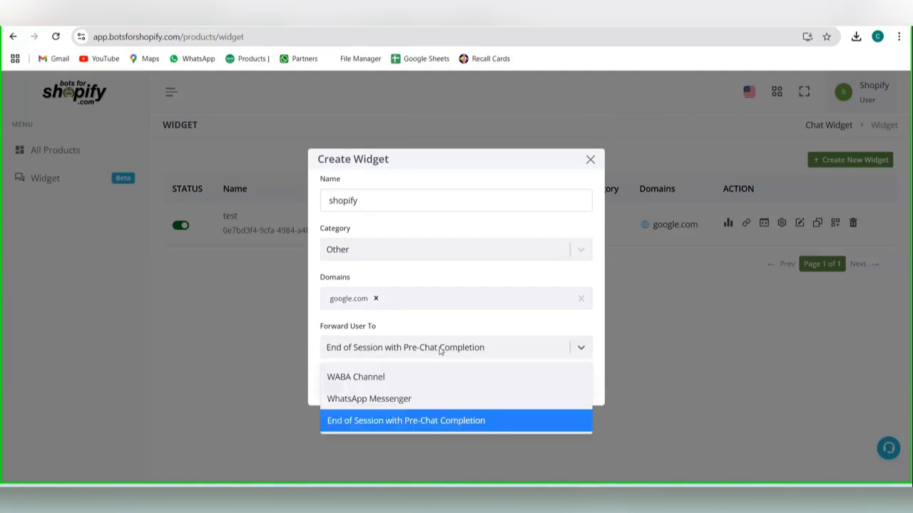
pyautogui.click(422, 381)
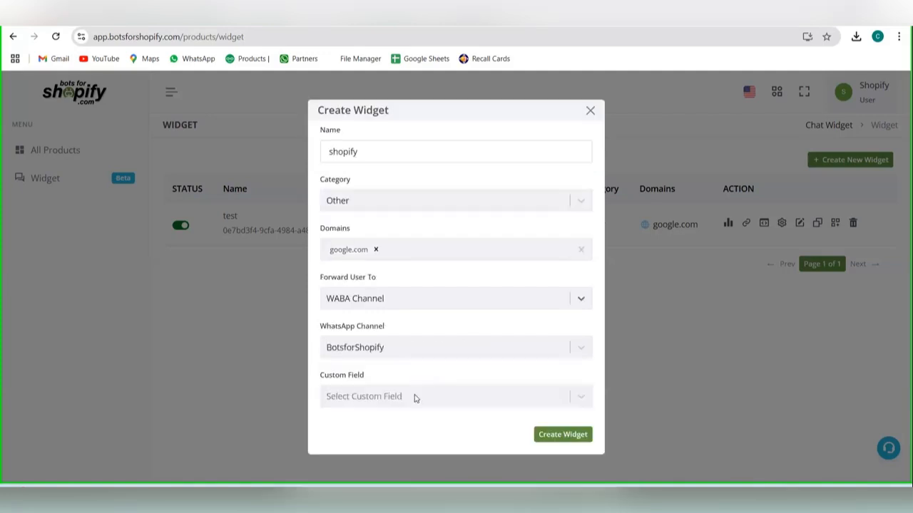
pyautogui.click(412, 398)
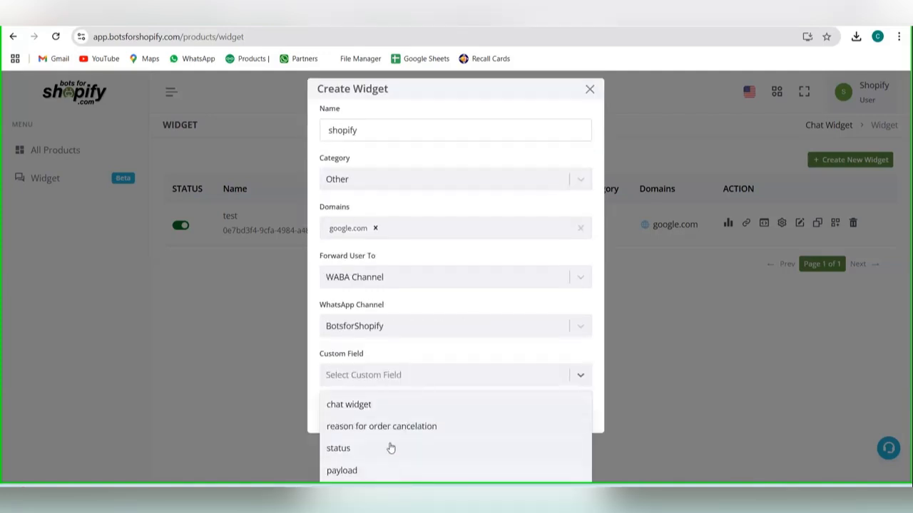
pyautogui.click(394, 405)
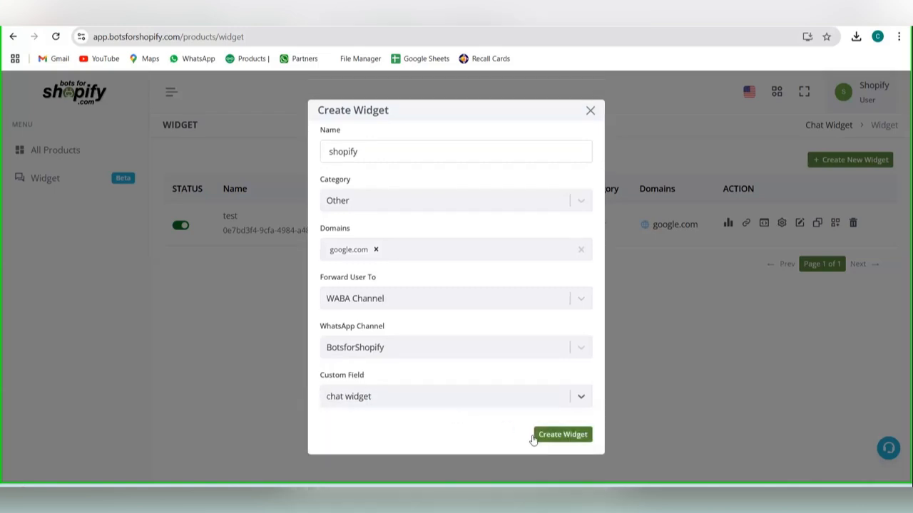
pyautogui.click(536, 438)
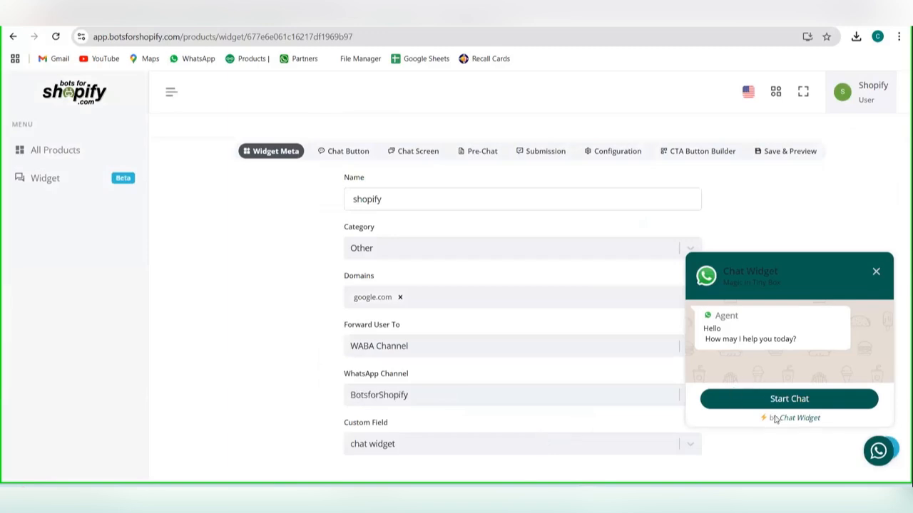
# Step: Rename the widget as "support team"
pyautogui.click(515, 200)
pyautogui.press('BackSpace')
pyautogui.press('BackSpace')
pyautogui.press('BackSpace')
pyautogui.press('BackSpace')
pyautogui.press('BackSpace')
pyautogui.press('BackSpace')
pyautogui.press('BackSpace')
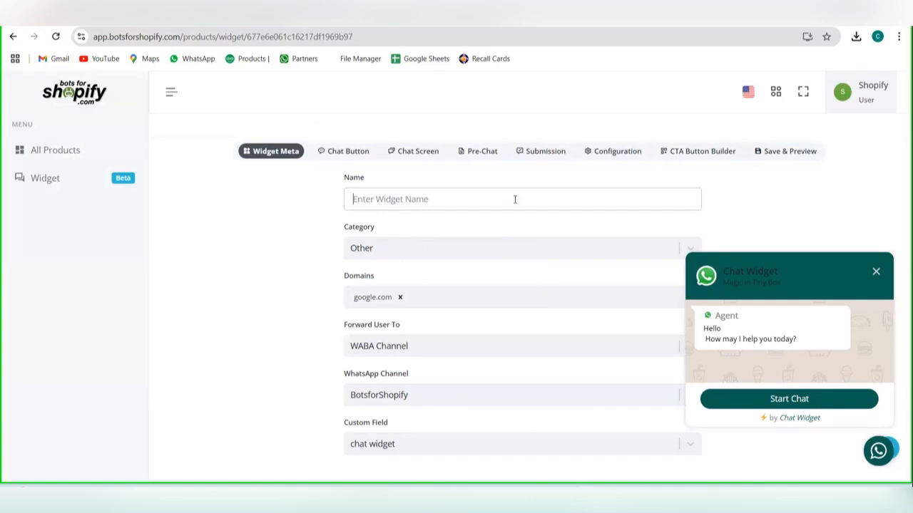
pyautogui.write('Assi')
pyautogui.press('BackSpace')
pyautogui.press('BackSpace')
pyautogui.press('BackSpace')
pyautogui.press('BackSpace')
pyautogui.write('S')
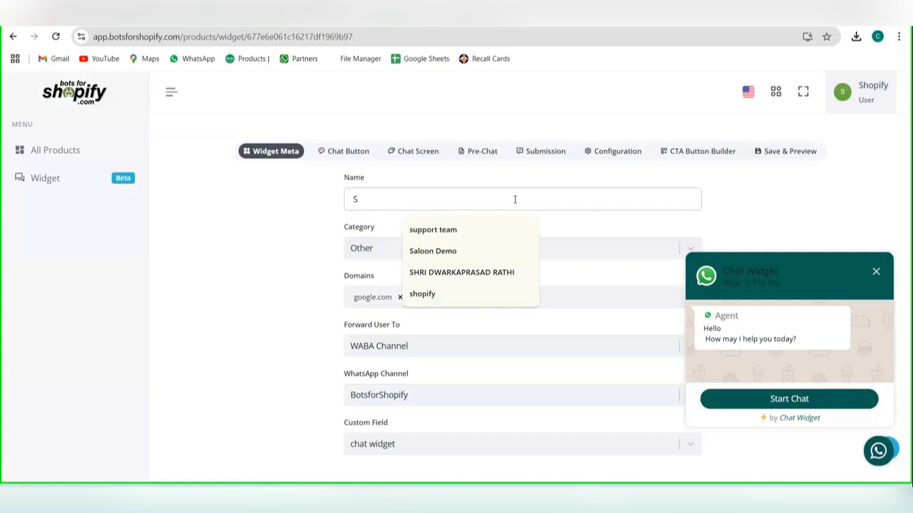
pyautogui.press('Down')
pyautogui.press('Return')
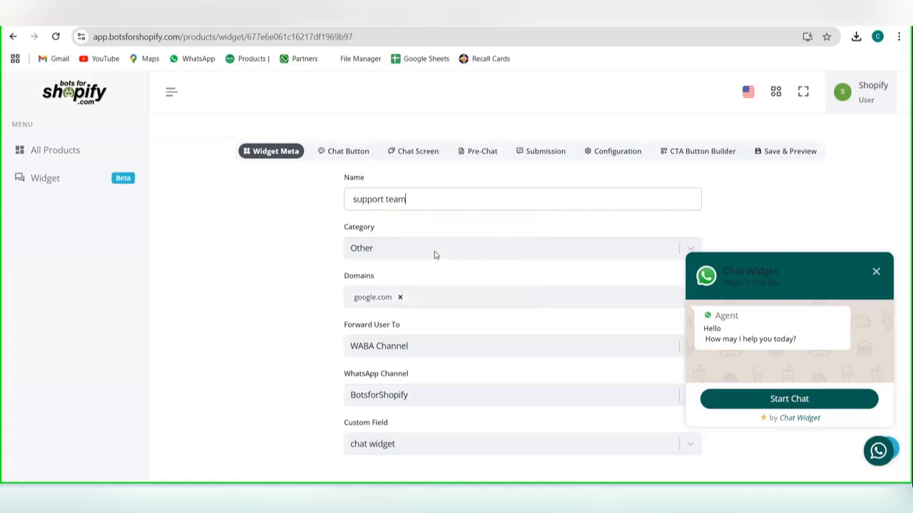
# Step: Open the chat button settings, try the Bottom-Left widget placement and return it to Bottom-Right
pyautogui.scroll(-1, 435, 256)
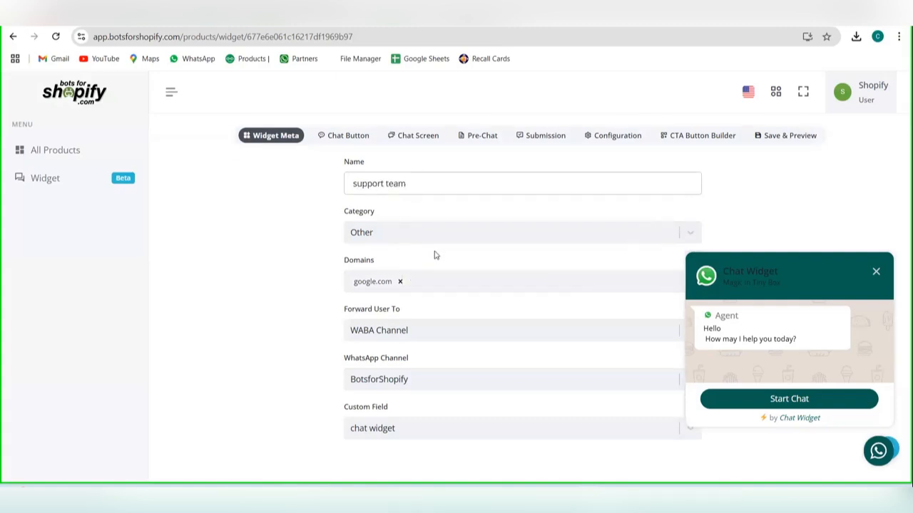
pyautogui.click(332, 137)
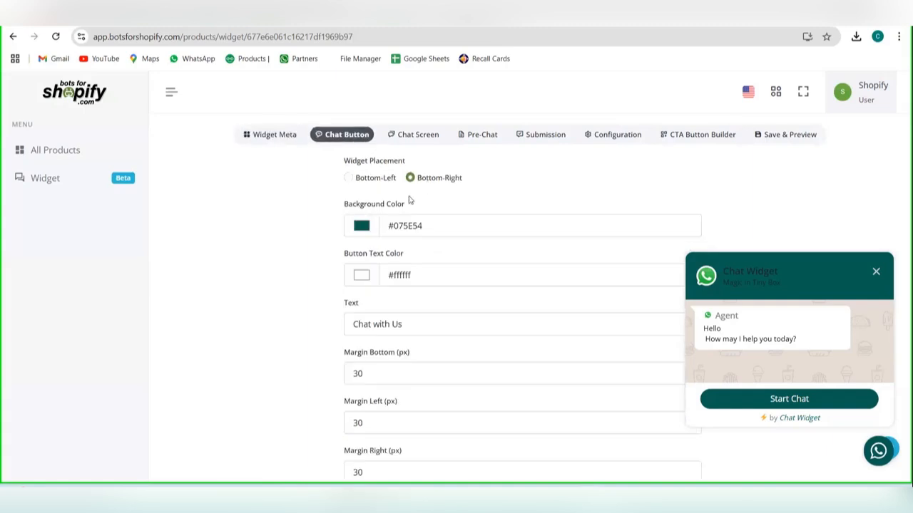
pyautogui.scroll(1, 409, 200)
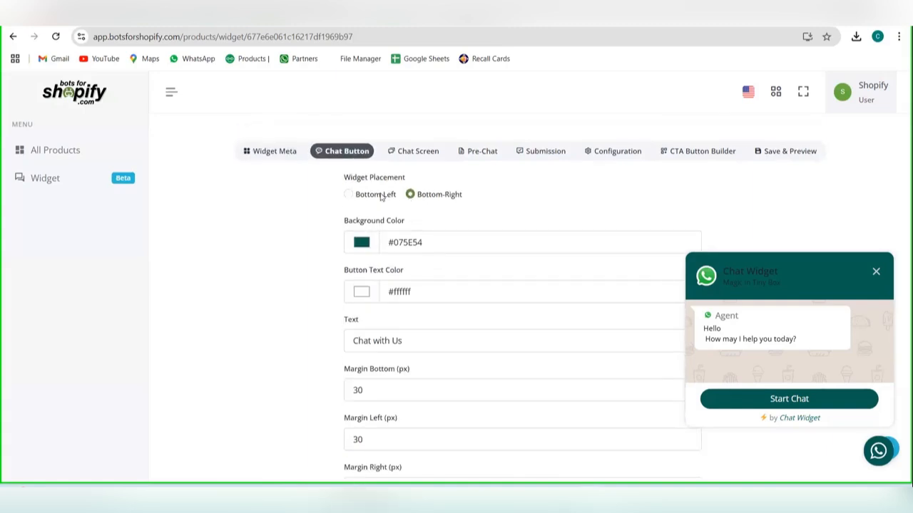
pyautogui.click(381, 198)
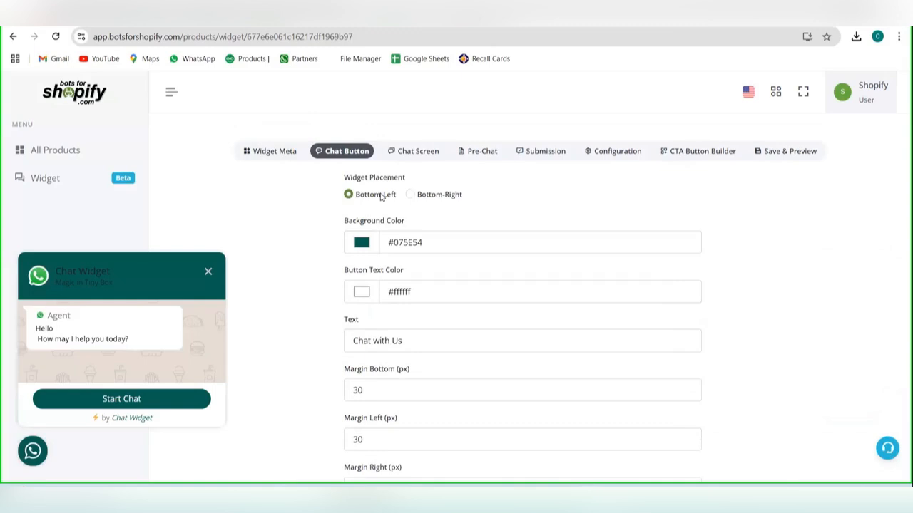
pyautogui.click(434, 194)
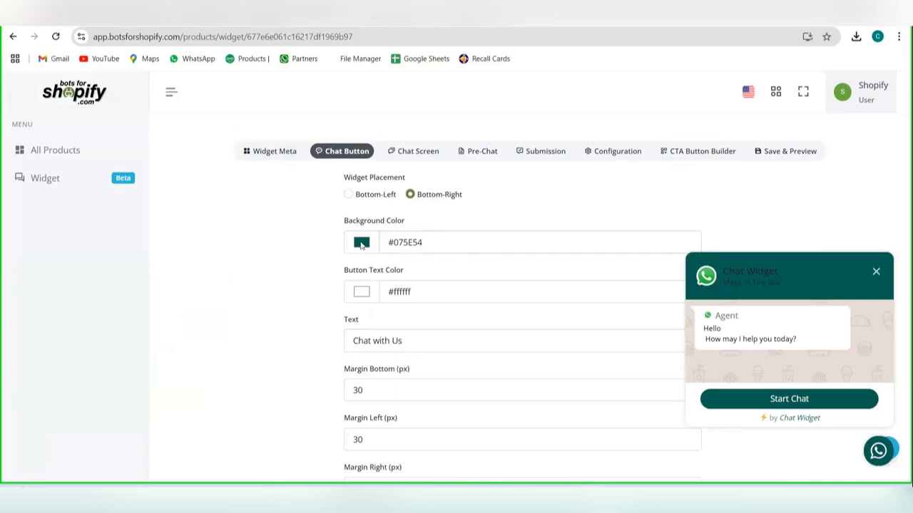
# Step: Set the chat button's background color to orange-red #ea441a
pyautogui.click(361, 243)
pyautogui.click(406, 279)
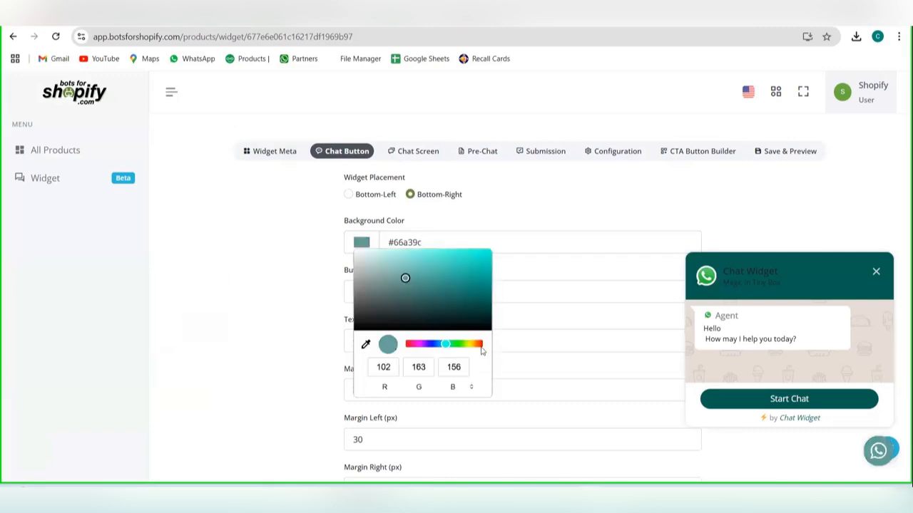
pyautogui.click(480, 346)
pyautogui.click(425, 279)
pyautogui.click(470, 279)
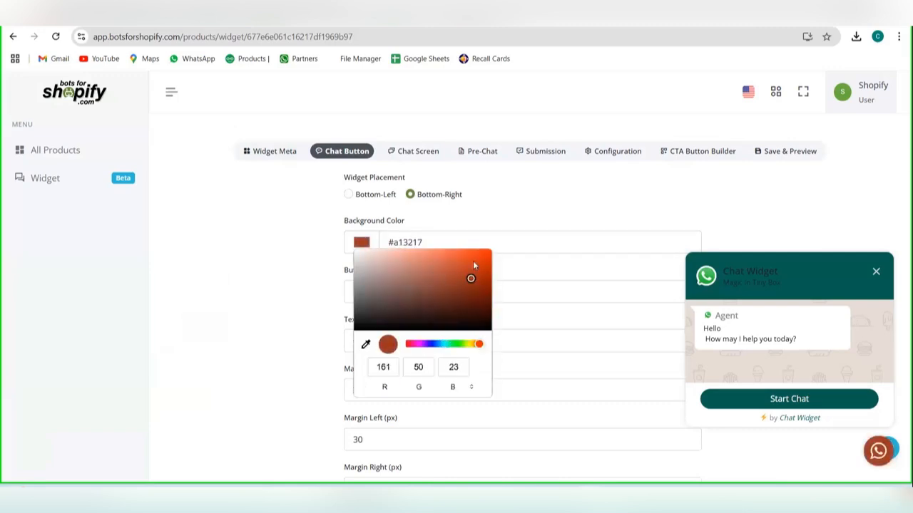
pyautogui.click(478, 261)
pyautogui.click(499, 283)
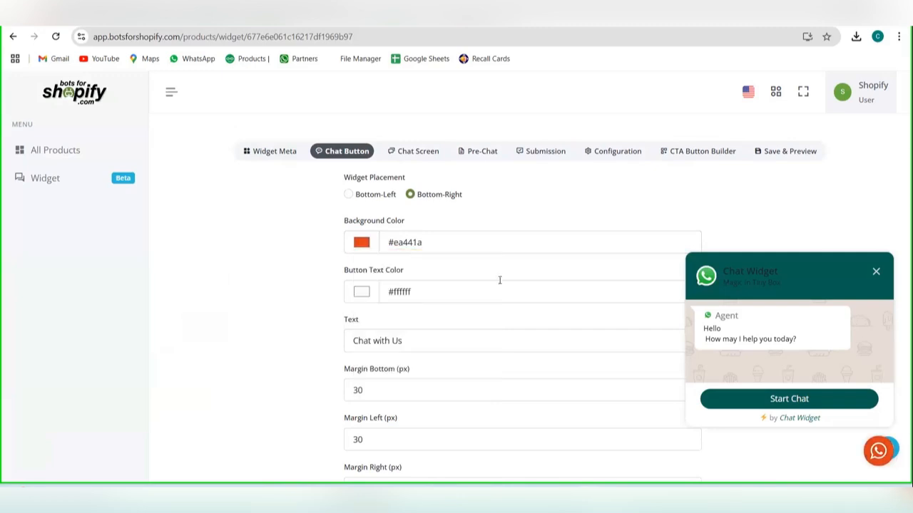
# Step: Set the button text color to dark brown #472a2a
pyautogui.click(357, 297)
pyautogui.moveTo(420, 321); pyautogui.dragTo(412, 358)
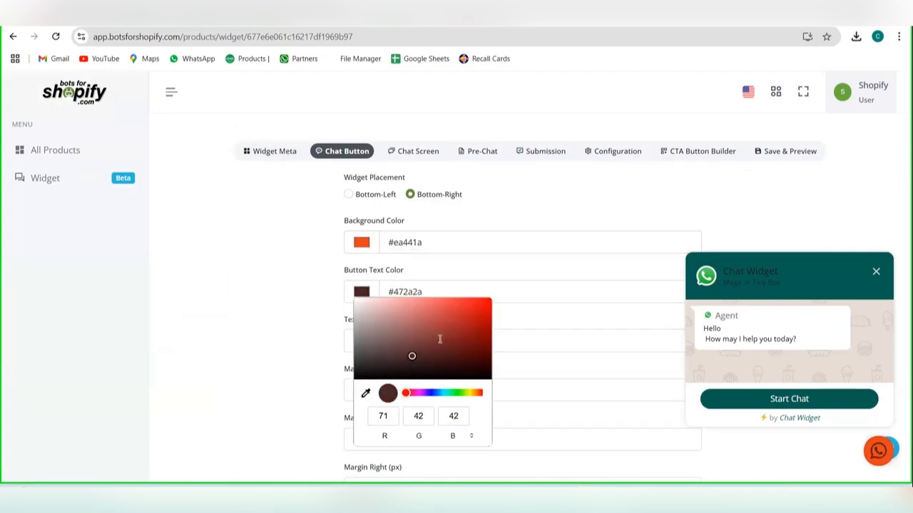
pyautogui.click(425, 245)
# Step: Replace the chat button's text with "Connect with us" and collapse the chat preview to show the button label
pyautogui.click(413, 342)
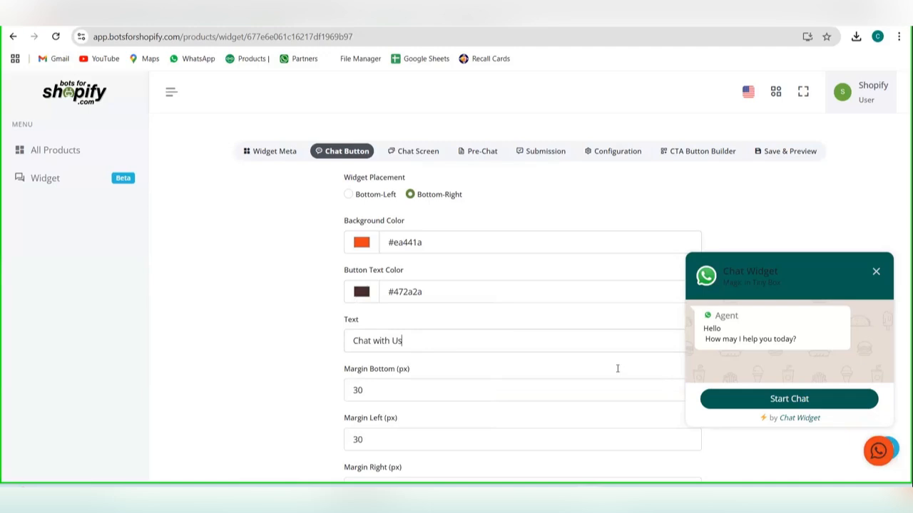
pyautogui.tripleClick(489, 356)
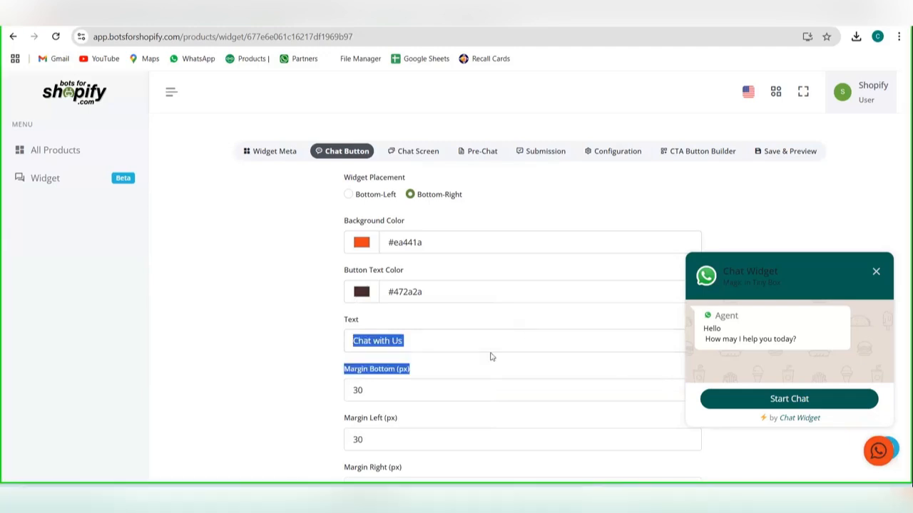
pyautogui.click(476, 335)
pyautogui.press('BackSpace')
pyautogui.press('BackSpace')
pyautogui.press('BackSpace')
pyautogui.press('BackSpace')
pyautogui.press('BackSpace')
pyautogui.press('BackSpace')
pyautogui.press('BackSpace')
pyautogui.press('BackSpace')
pyautogui.press('BackSpace')
pyautogui.press('BackSpace')
pyautogui.press('BackSpace')
pyautogui.press('BackSpace')
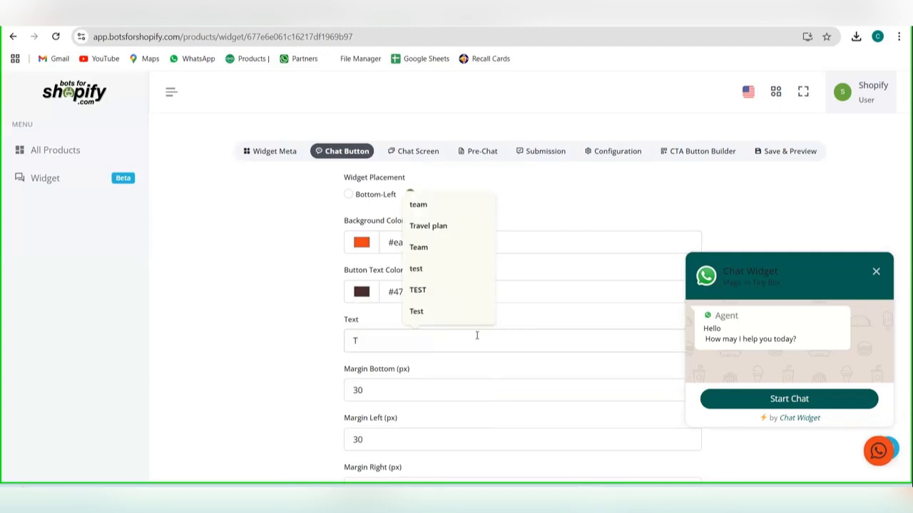
pyautogui.press('BackSpace')
pyautogui.write('Conn')
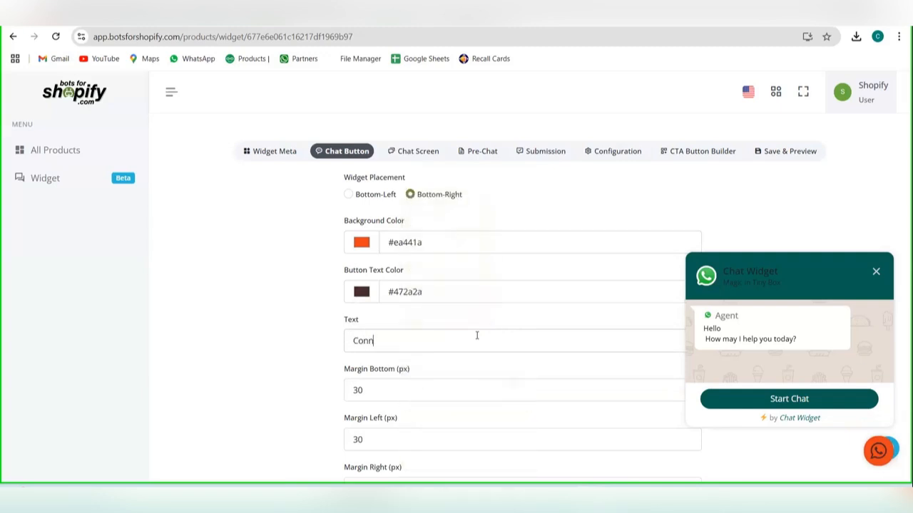
pyautogui.write('ect with us')
pyautogui.click(876, 271)
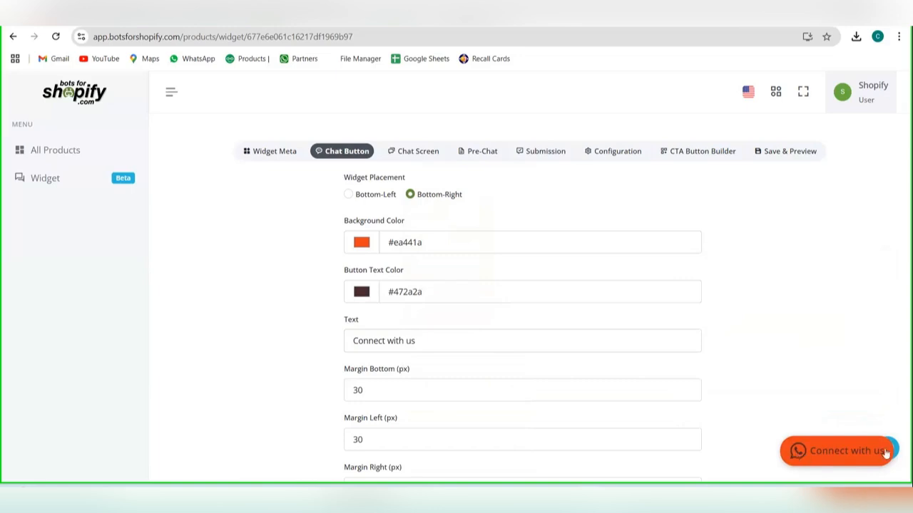
# Step: Reopen the chat preview, try a bottom margin of 300 px for the chat button and return it to 30 px
pyautogui.scroll(-1, 605, 400)
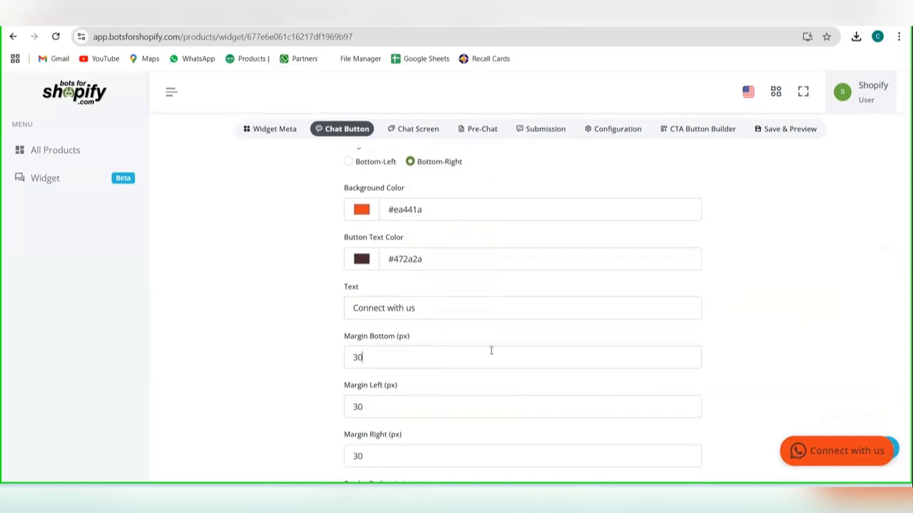
pyautogui.click(837, 448)
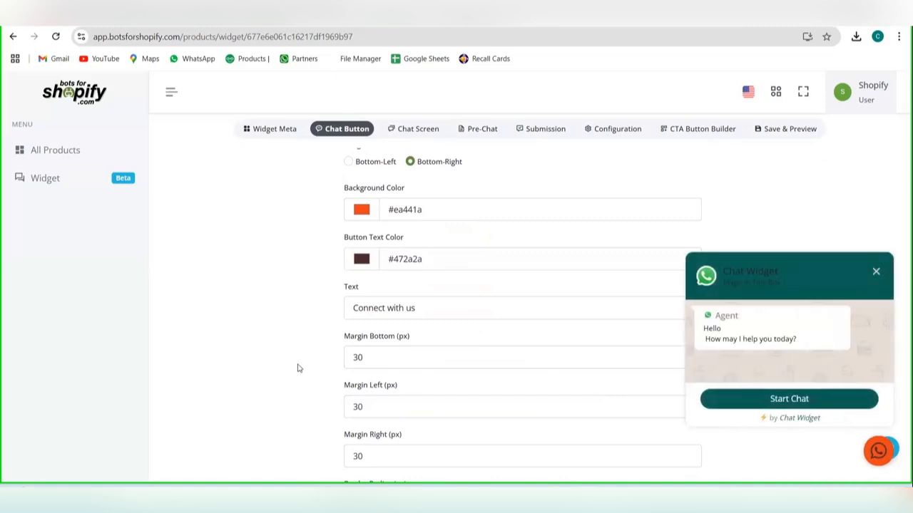
pyautogui.click(363, 360)
pyautogui.press('BackSpace')
pyautogui.press('BackSpace')
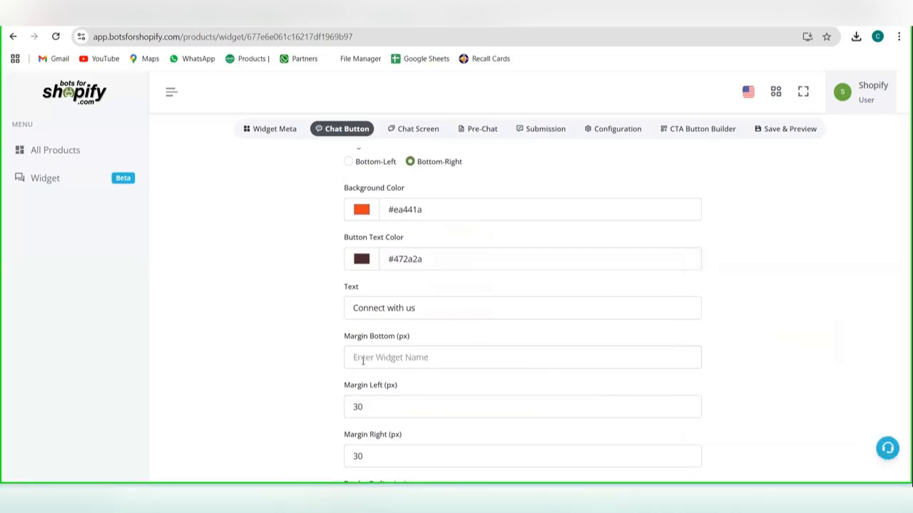
pyautogui.write('300')
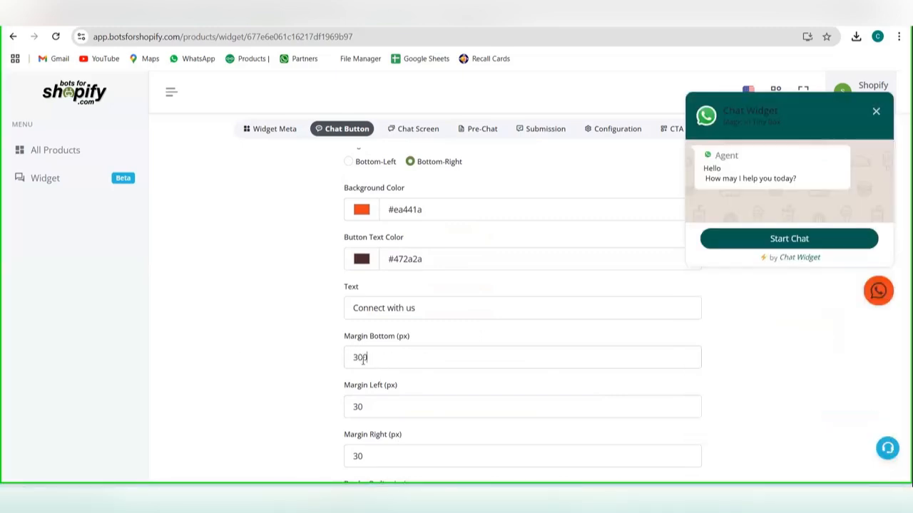
pyautogui.press('BackSpace')
pyautogui.write('0')
pyautogui.press('BackSpace')
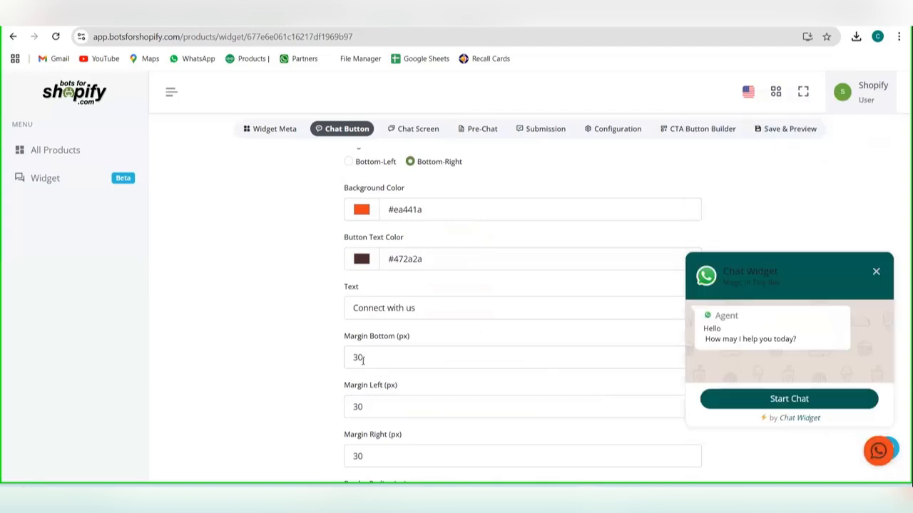
# Step: Try other left margin values for the chat button and return it to 30 px
pyautogui.click(409, 408)
pyautogui.write('0')
pyautogui.press('BackSpace')
pyautogui.press('BackSpace')
pyautogui.press('BackSpace')
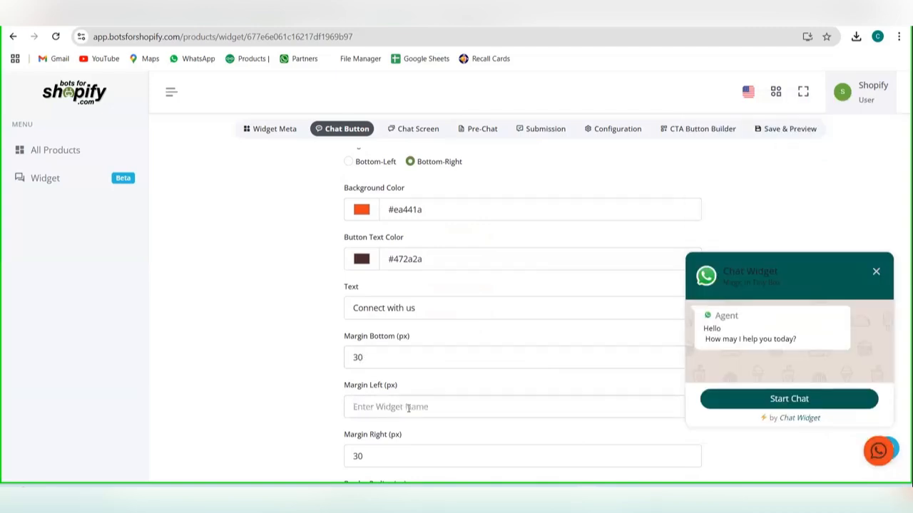
pyautogui.write('-15')
pyautogui.press('BackSpace')
pyautogui.press('BackSpace')
pyautogui.write('30')
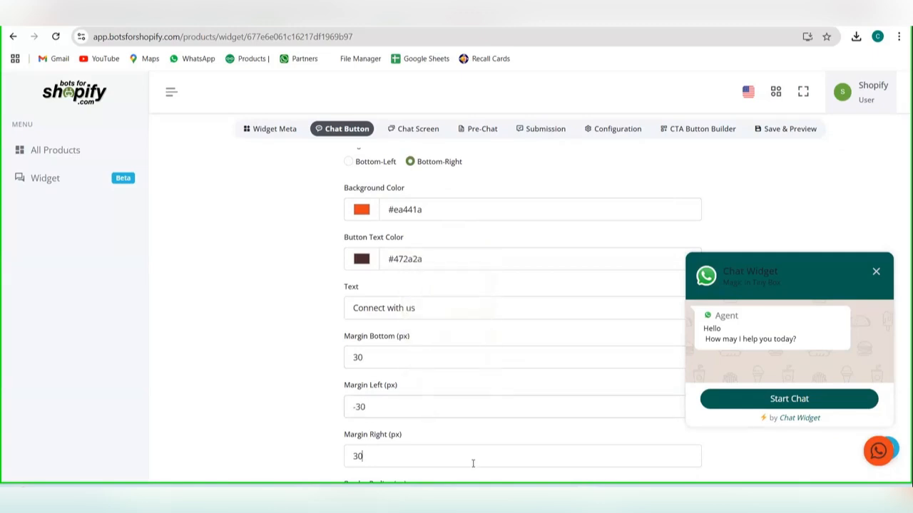
# Step: Try a right margin of 300 px for the chat button and return it to 30 px
pyautogui.click(355, 406)
pyautogui.write('0')
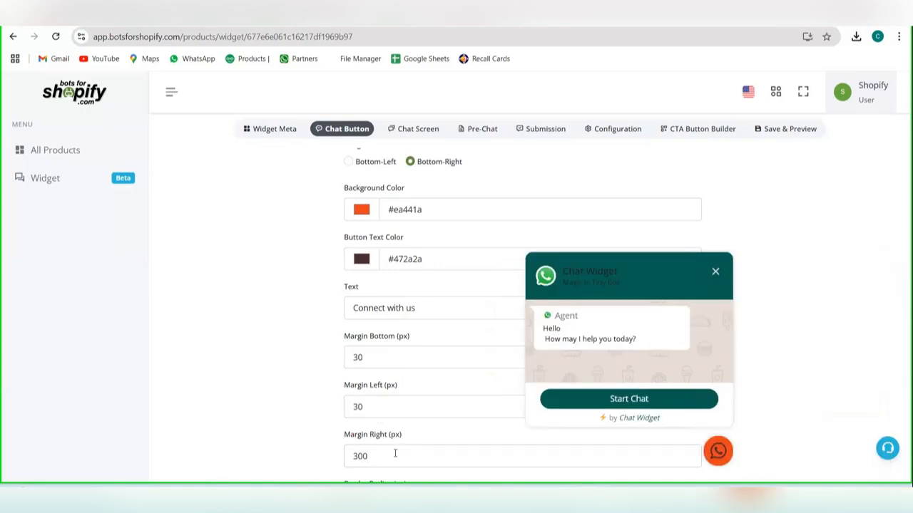
pyautogui.scroll(-2, 394, 453)
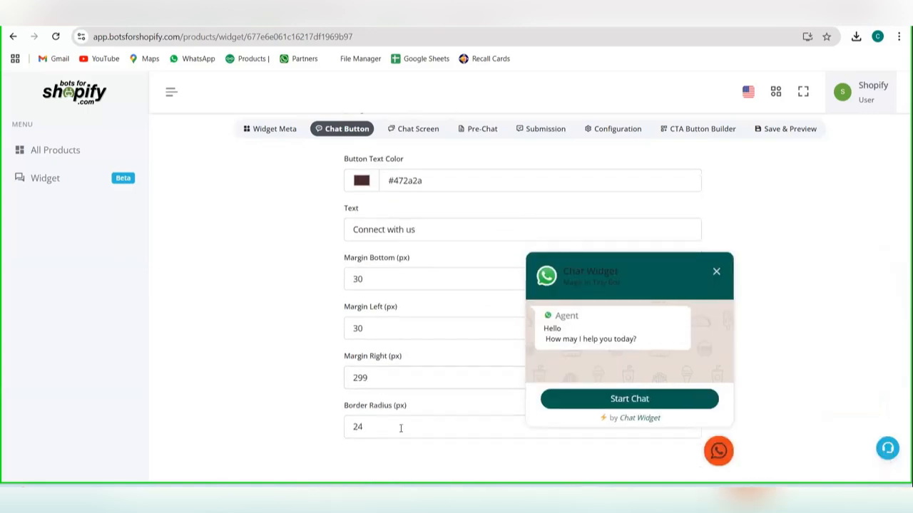
pyautogui.press('BackSpace')
pyautogui.press('BackSpace')
pyautogui.press('BackSpace')
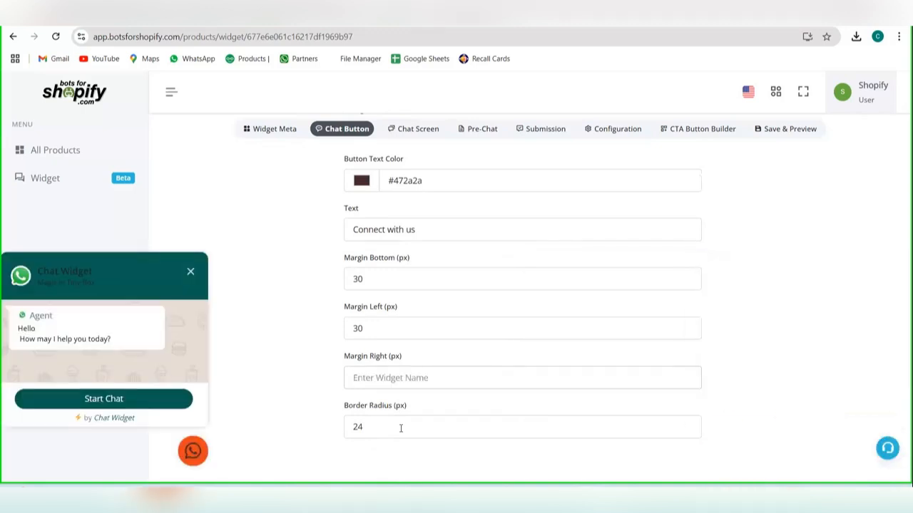
pyautogui.write('30')
# Step: Try border radii of 30, 35 and 25 px on the chat button and settle on 15 px
pyautogui.click(401, 426)
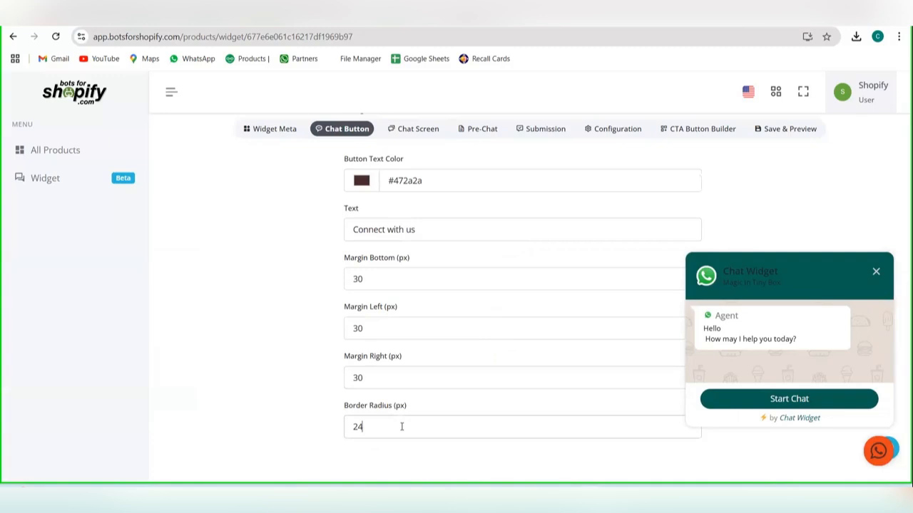
pyautogui.press('BackSpace')
pyautogui.press('BackSpace')
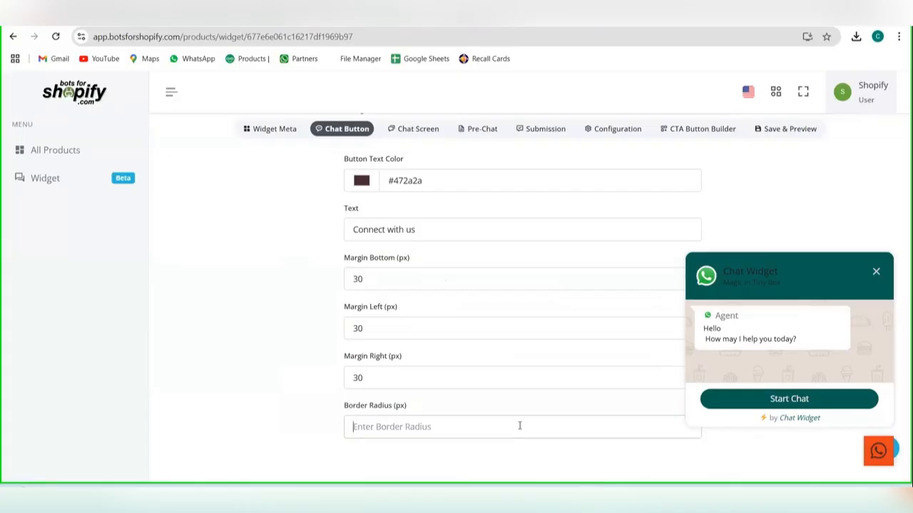
pyautogui.write('30')
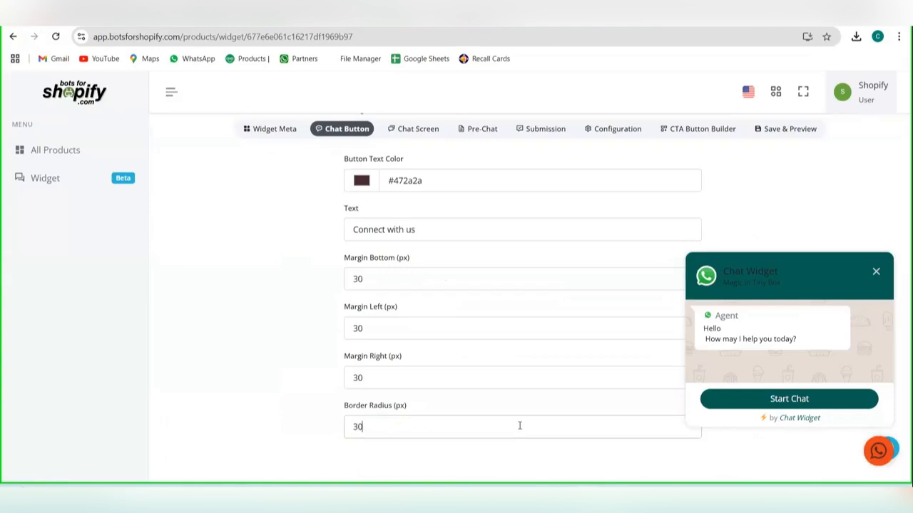
pyautogui.press('BackSpace')
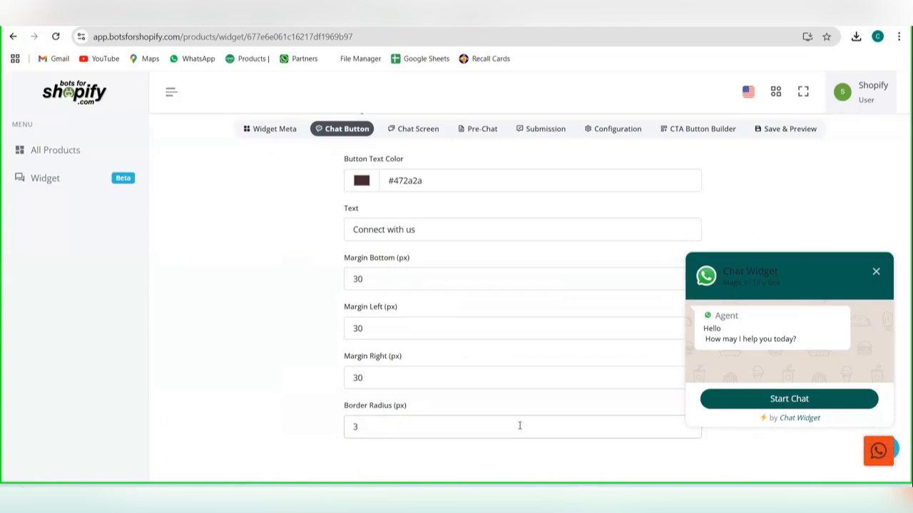
pyautogui.write('5')
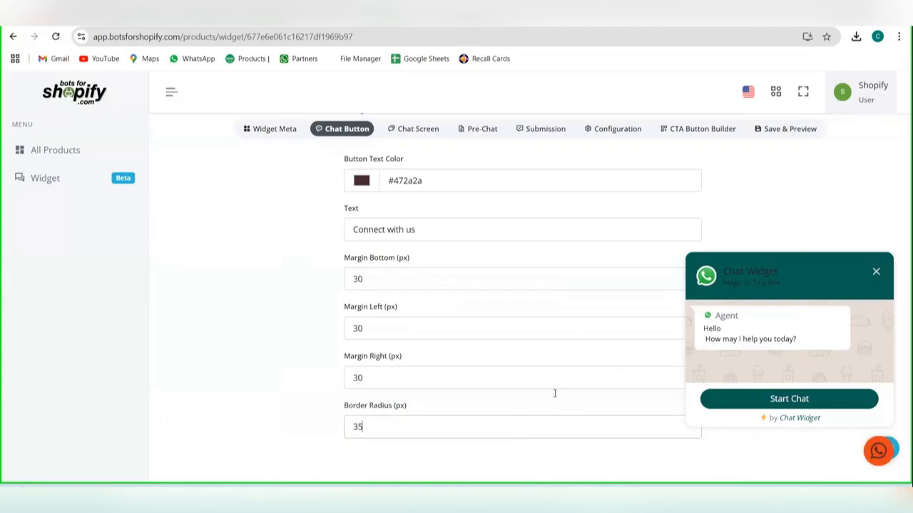
pyautogui.press('BackSpace')
pyautogui.press('BackSpace')
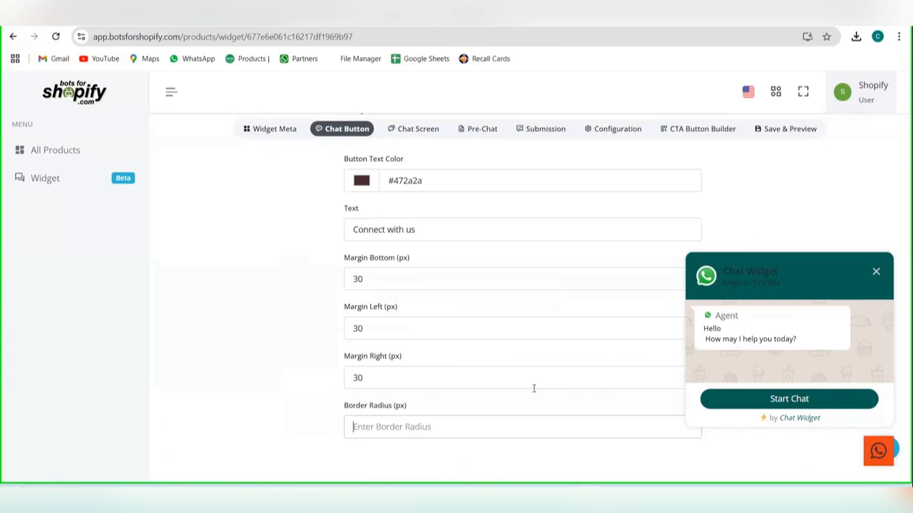
pyautogui.write('25')
pyautogui.press('BackSpace')
pyautogui.press('BackSpace')
pyautogui.write('15')
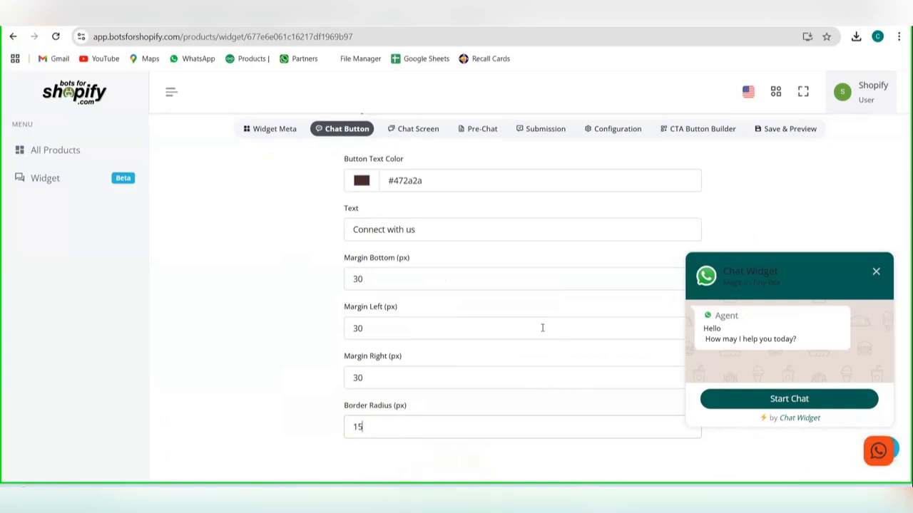
# Step: Open the widget's chat screen settings and replace the brand title with "Company Name"
pyautogui.scroll(2, 542, 326)
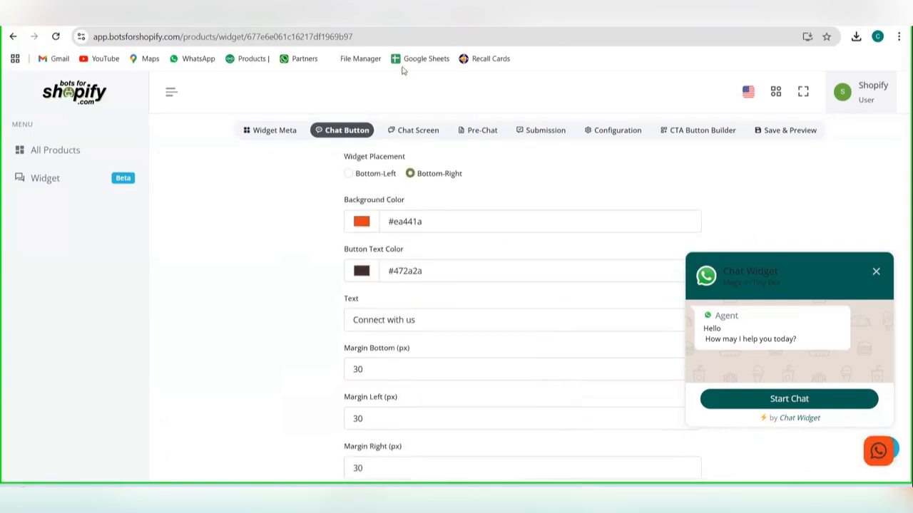
pyautogui.click(410, 139)
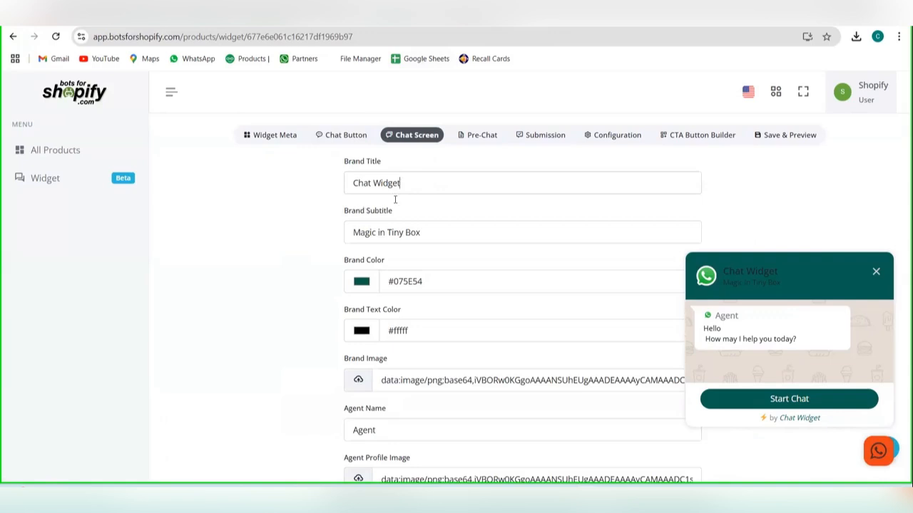
pyautogui.click(414, 185)
pyautogui.press('BackSpace')
pyautogui.press('BackSpace')
pyautogui.press('BackSpace')
pyautogui.press('BackSpace')
pyautogui.press('BackSpace')
pyautogui.press('BackSpace')
pyautogui.press('BackSpace')
pyautogui.press('BackSpace')
pyautogui.press('BackSpace')
pyautogui.press('BackSpace')
pyautogui.press('BackSpace')
pyautogui.click(468, 183)
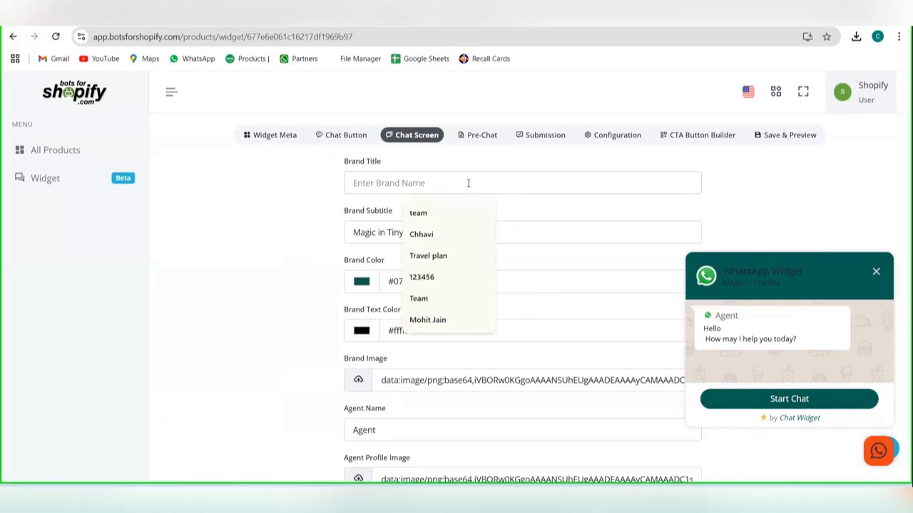
pyautogui.write('Company')
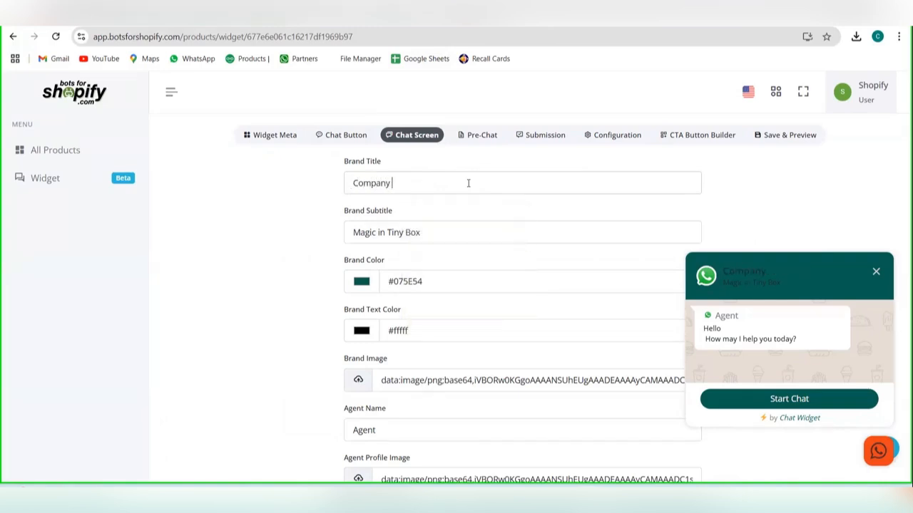
pyautogui.write(' Name')
# Step: Replace the chat screen's brand subtitle with "support team"
pyautogui.click(474, 235)
pyautogui.moveTo(473, 241); pyautogui.dragTo(342, 243)
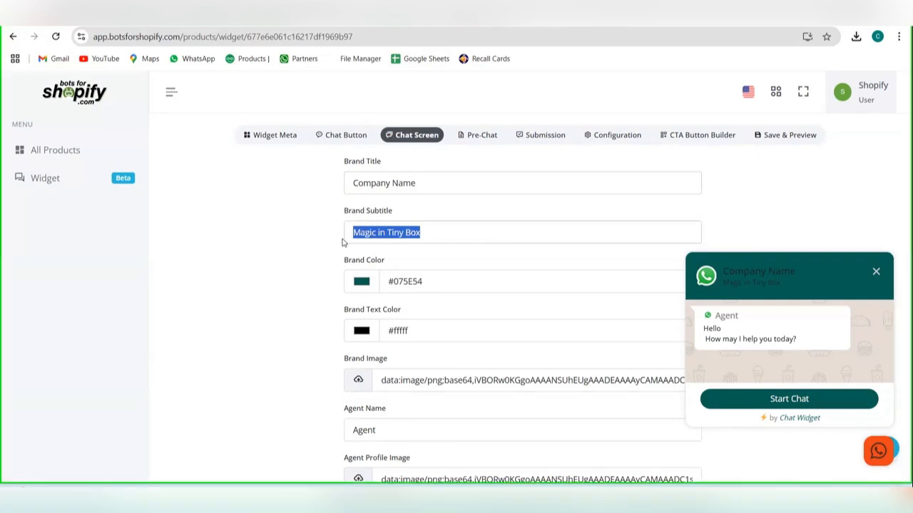
pyautogui.press('BackSpace')
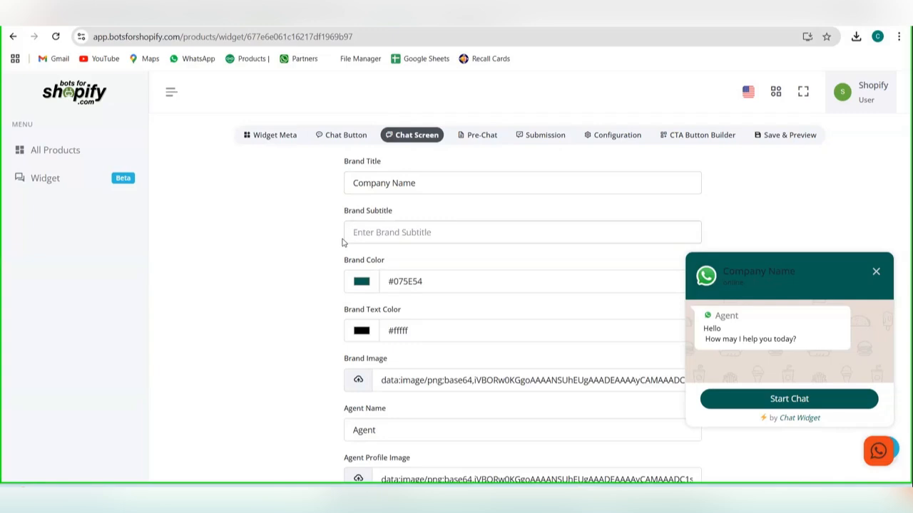
pyautogui.write('su')
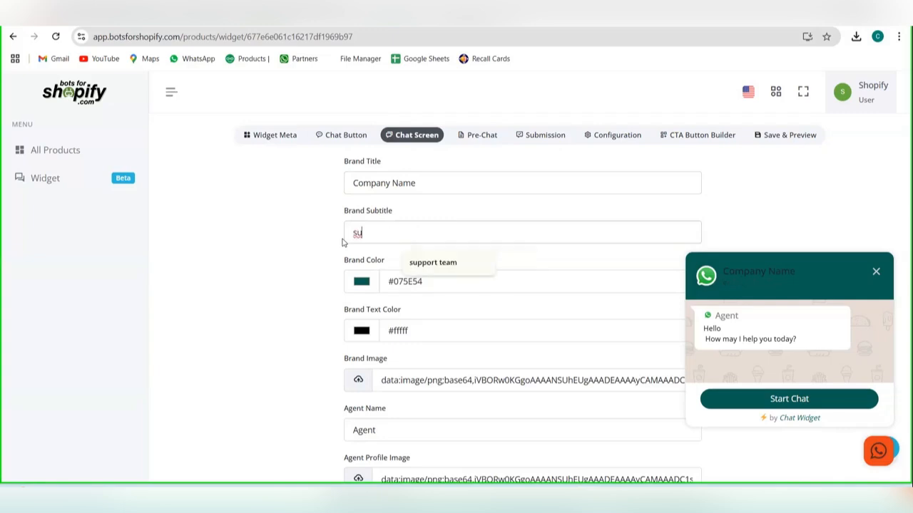
pyautogui.press('Down')
pyautogui.press('Return')
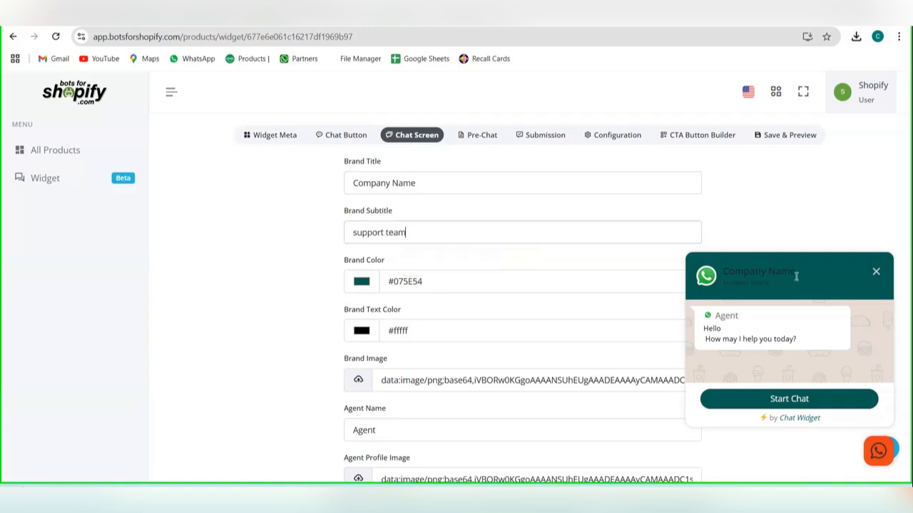
# Step: Set the chat screen's brand color to teal #49a297 and its brand text color to near-white #fff5f5
pyautogui.click(361, 282)
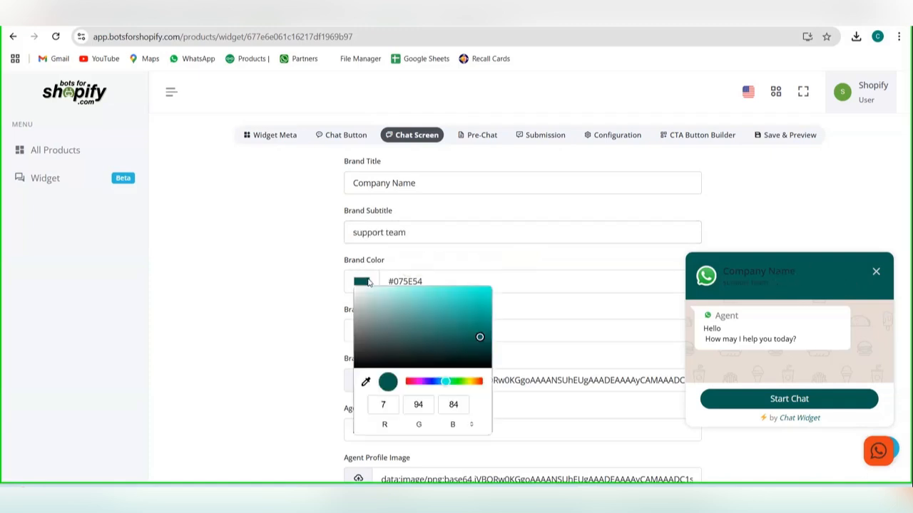
pyautogui.click(430, 318)
pyautogui.click(542, 313)
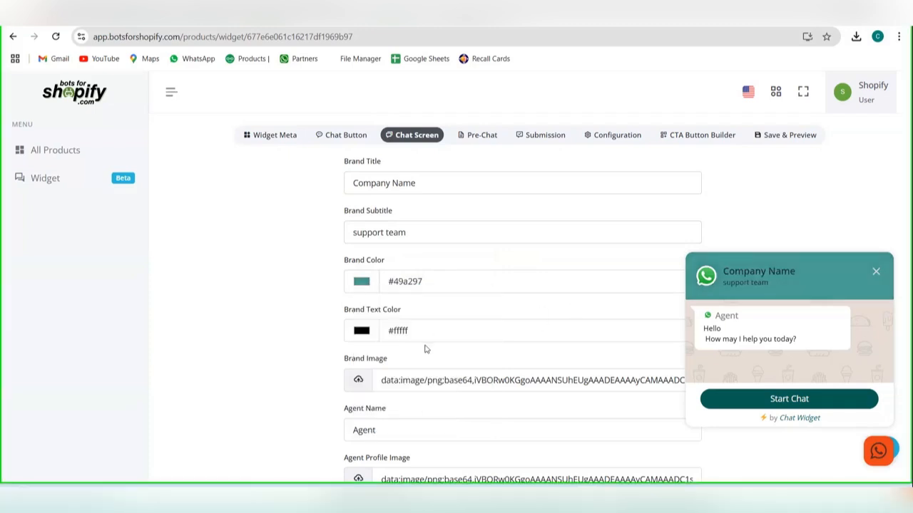
pyautogui.click(363, 331)
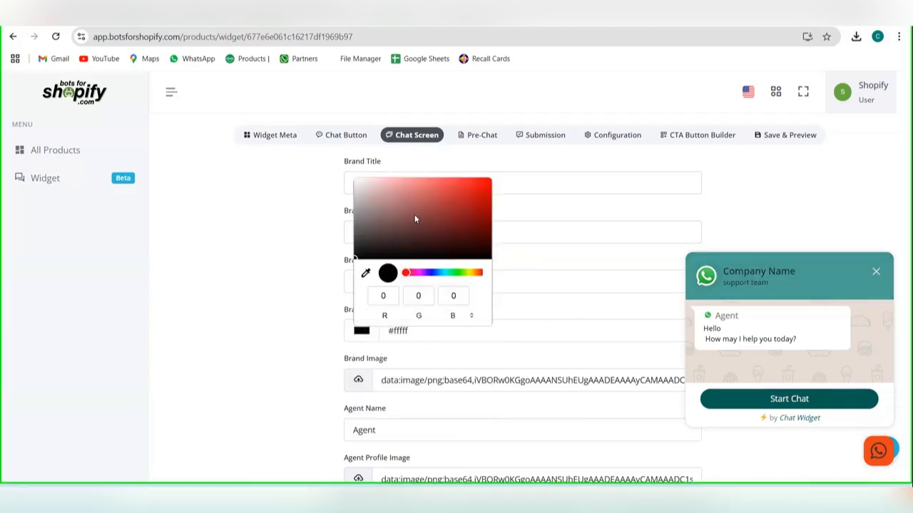
pyautogui.moveTo(415, 215)
pyautogui.mouseDown()
pyautogui.moveTo(417, 224)
pyautogui.moveTo(347, 192)
pyautogui.moveTo(359, 193)
pyautogui.moveTo(360, 179)
pyautogui.mouseUp()
pyautogui.click(483, 382)
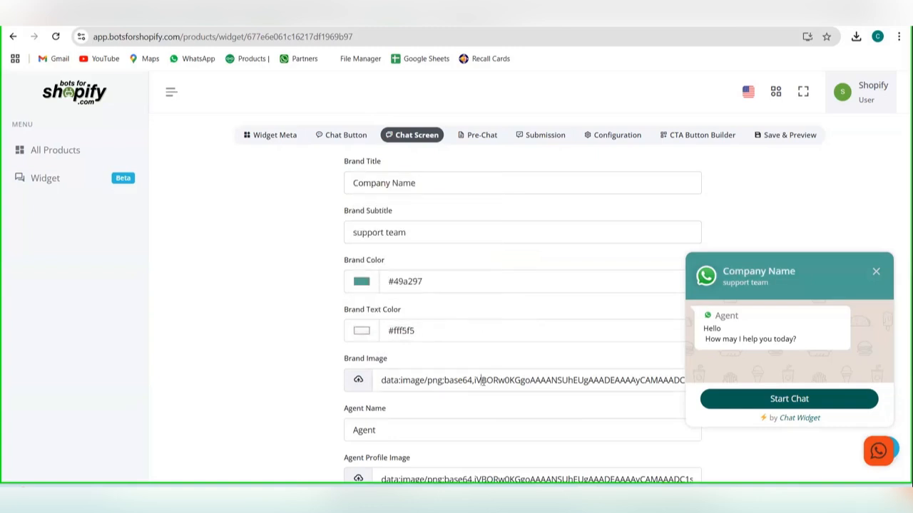
# Step: Try to upload the "sample" picture from the Screenshots folder as the chat screen's brand image
pyautogui.click(359, 382)
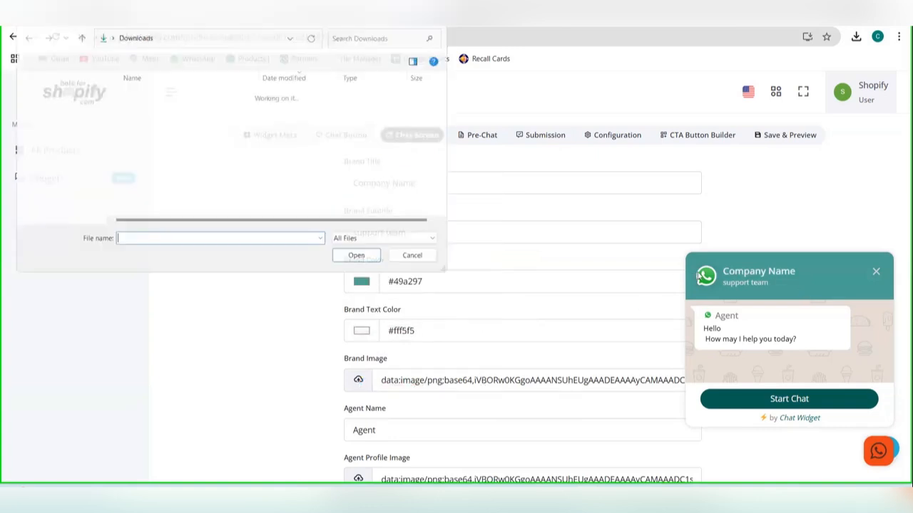
pyautogui.click(207, 158)
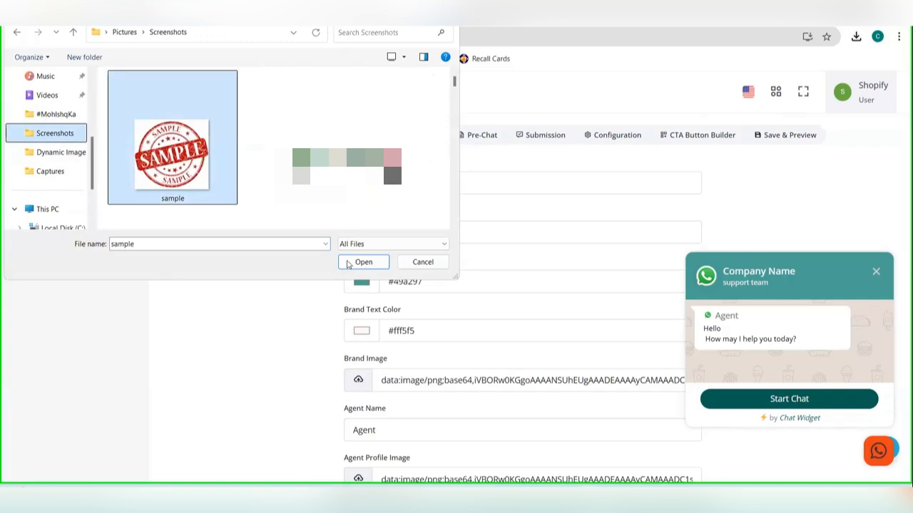
pyautogui.click(363, 262)
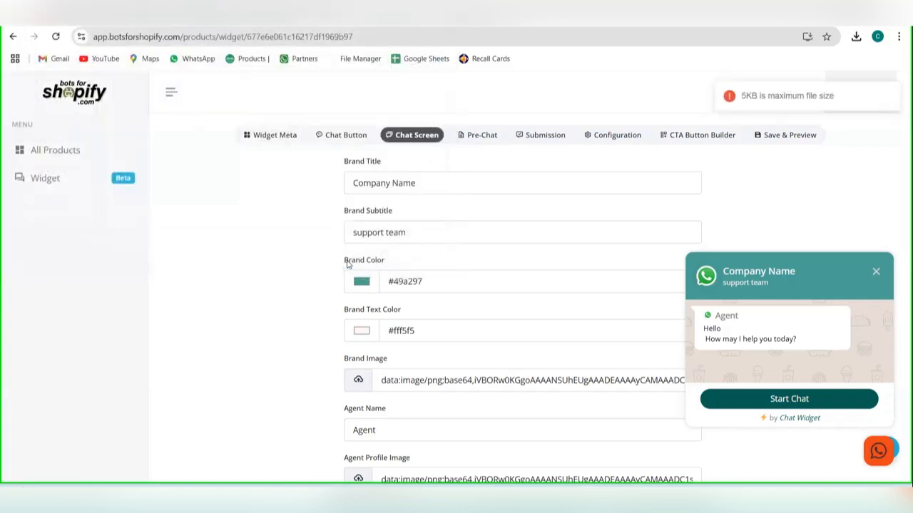
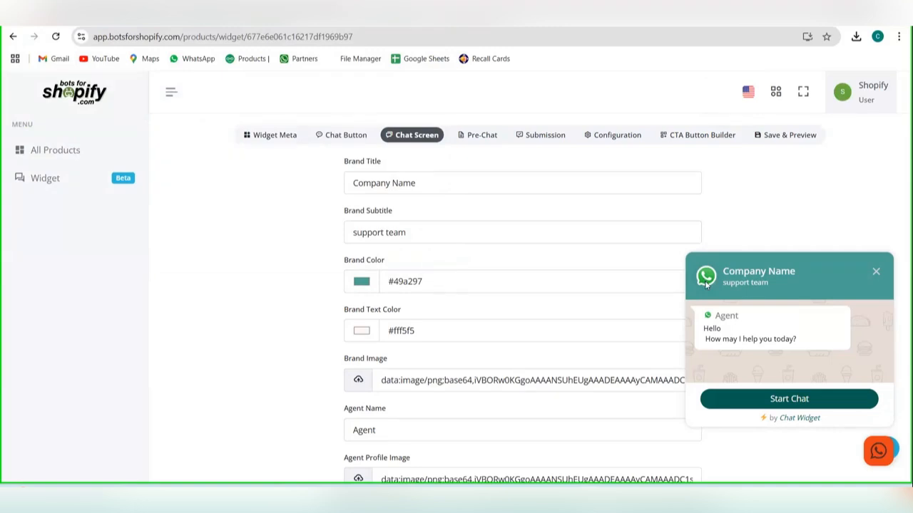
# Step: Replace the chat screen's agent name with "support"
pyautogui.scroll(-1, 587, 280)
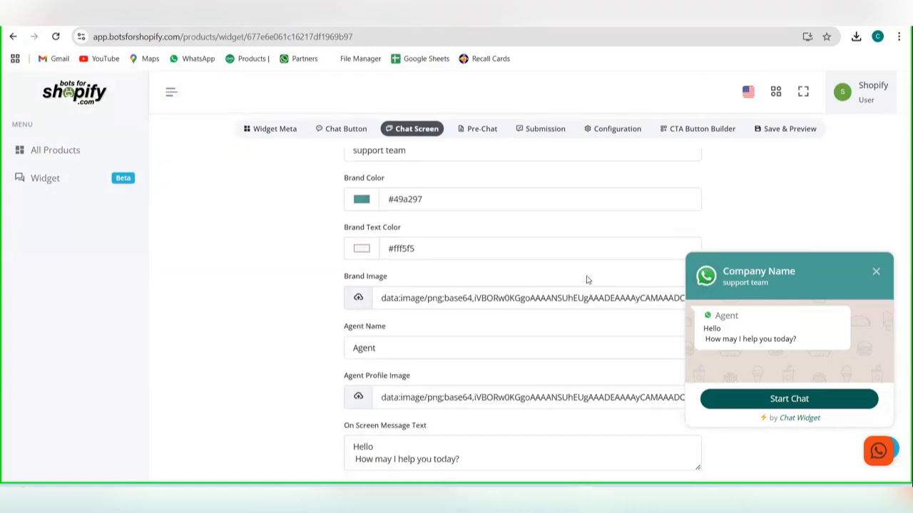
pyautogui.moveTo(452, 343); pyautogui.dragTo(341, 361)
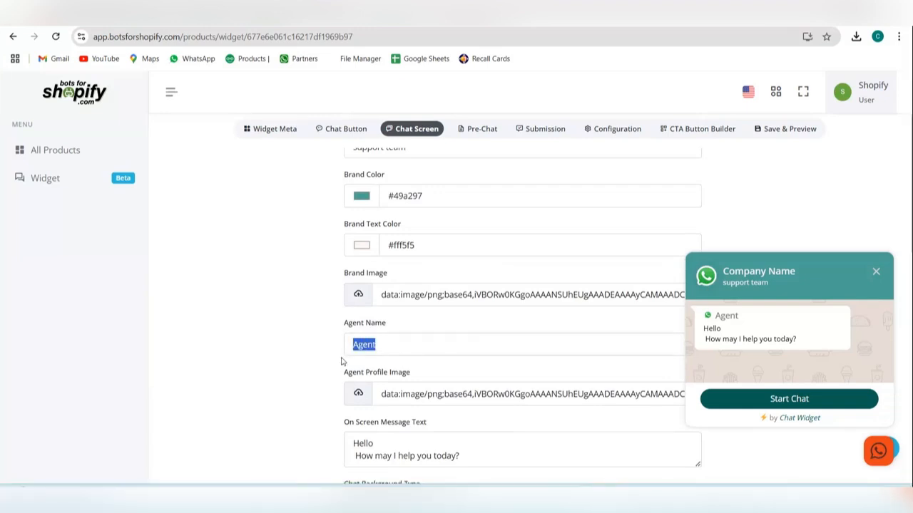
pyautogui.press('BackSpace')
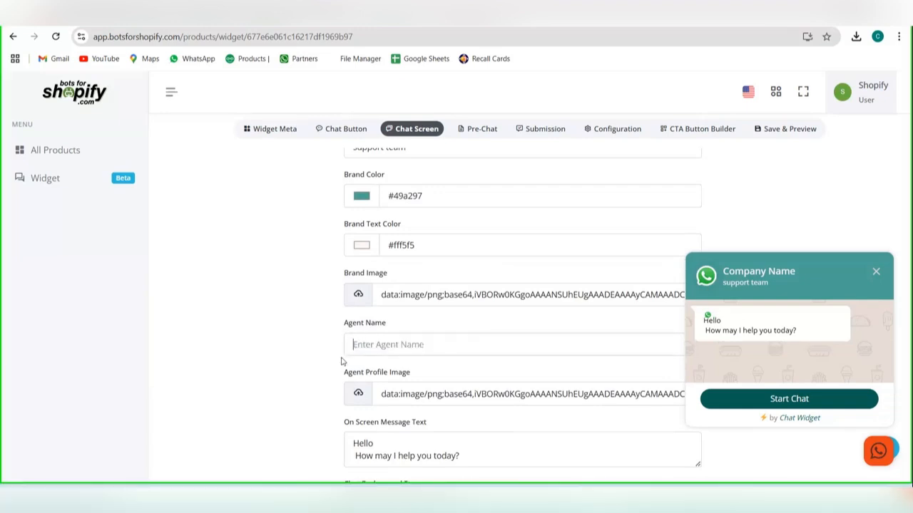
pyautogui.write('support')
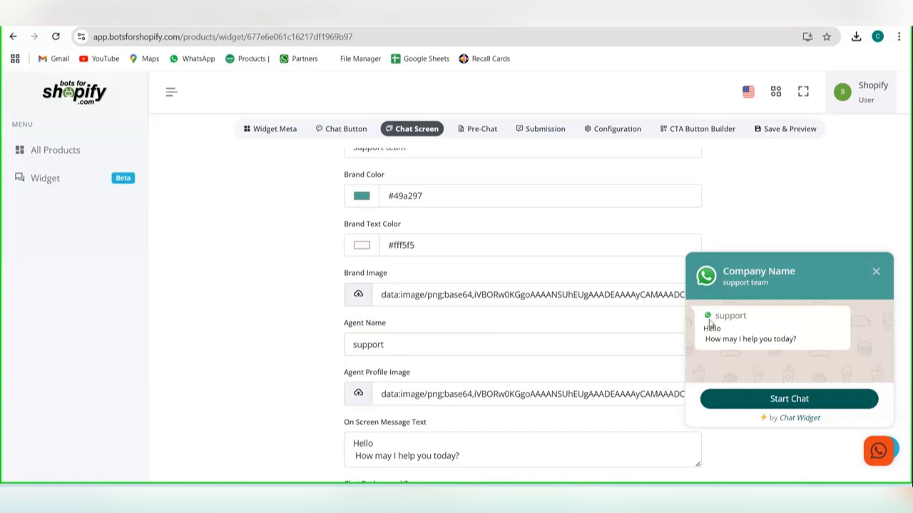
# Step: Try to upload the "sample" picture from the Screenshots folder as the agent profile image
pyautogui.scroll(-1, 435, 328)
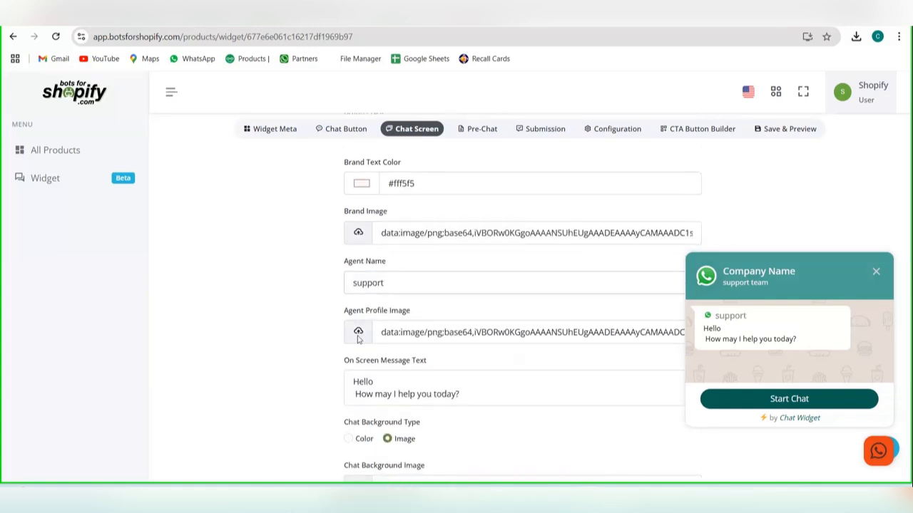
pyautogui.click(359, 335)
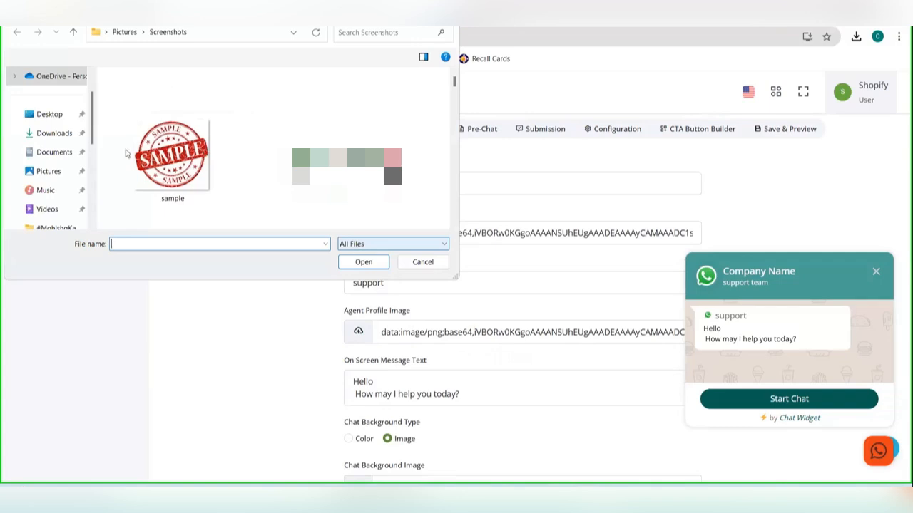
pyautogui.click(125, 153)
pyautogui.click(361, 261)
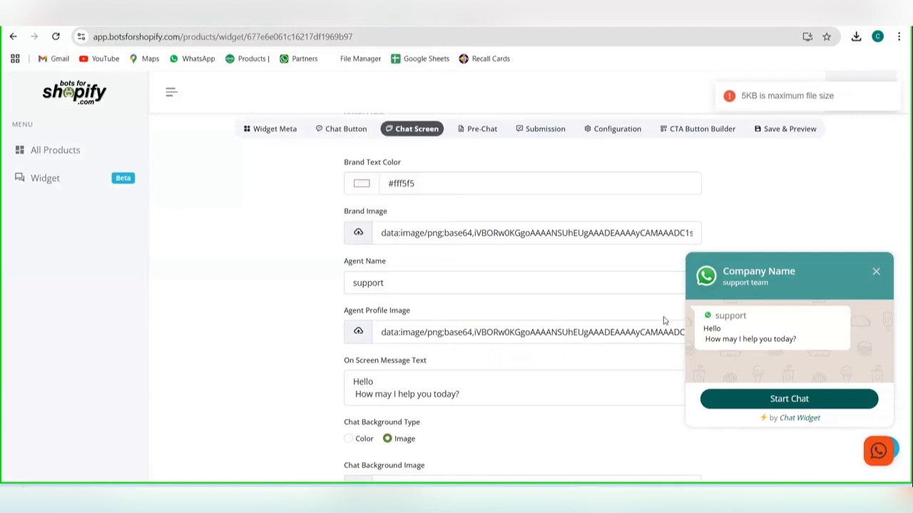
# Step: Replace the on-screen message text with "How can i help you"
pyautogui.scroll(-1, 663, 321)
pyautogui.moveTo(459, 368); pyautogui.dragTo(332, 350)
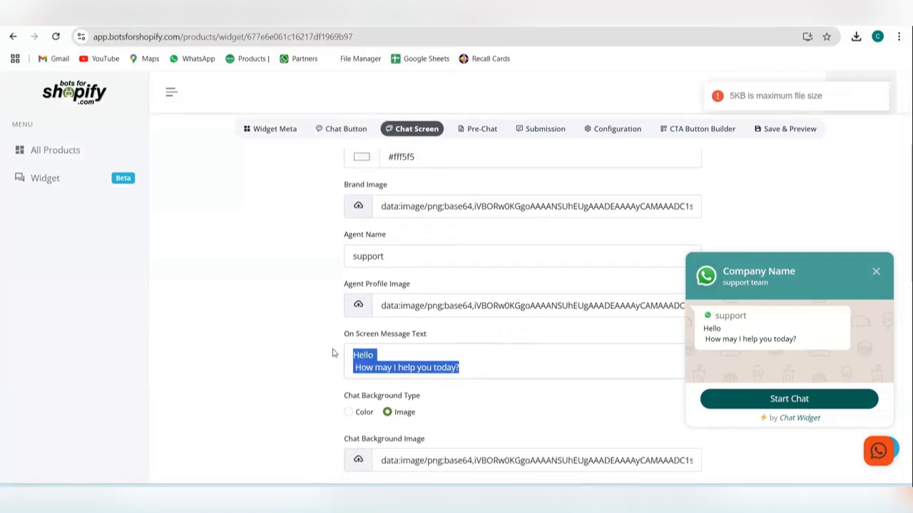
pyautogui.press('BackSpace')
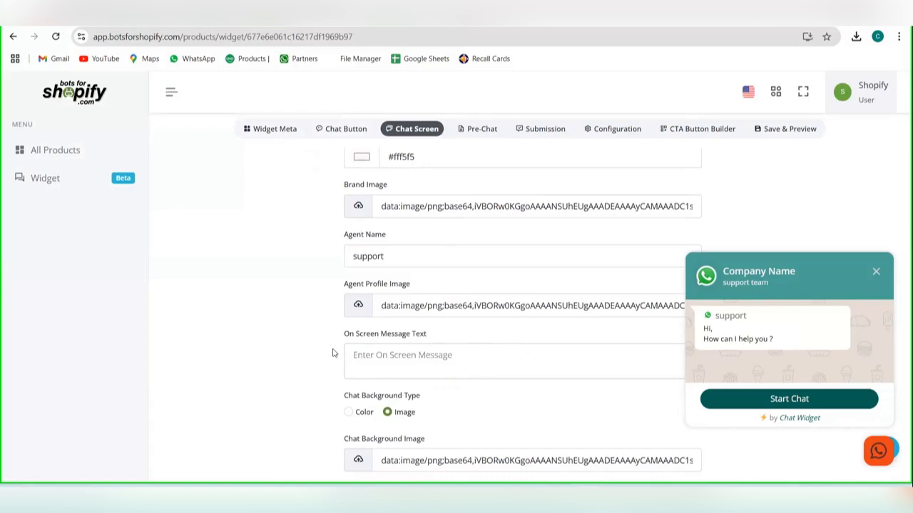
pyautogui.write('How')
pyautogui.press('BackSpace')
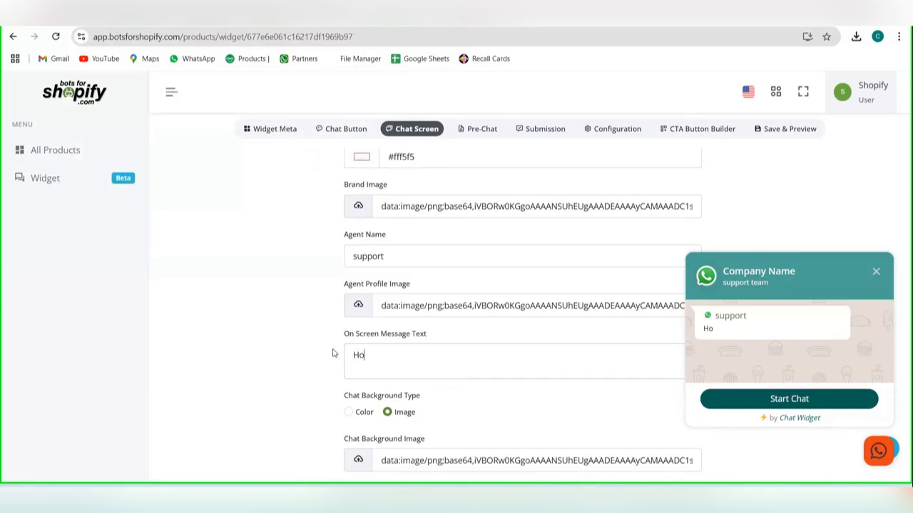
pyautogui.write('w can i help')
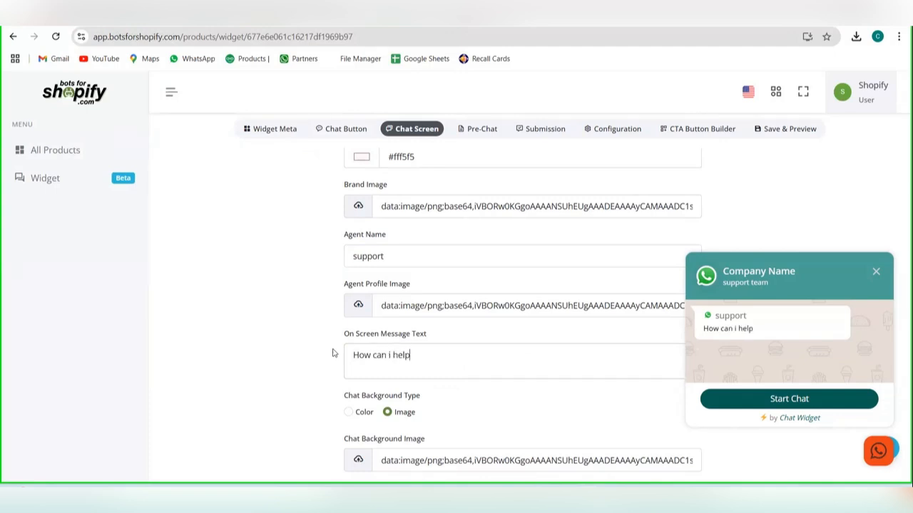
pyautogui.write(' you')
# Step: Try the Color chat background type, return it to Image, and open then cancel the background image upload
pyautogui.scroll(-1, 482, 346)
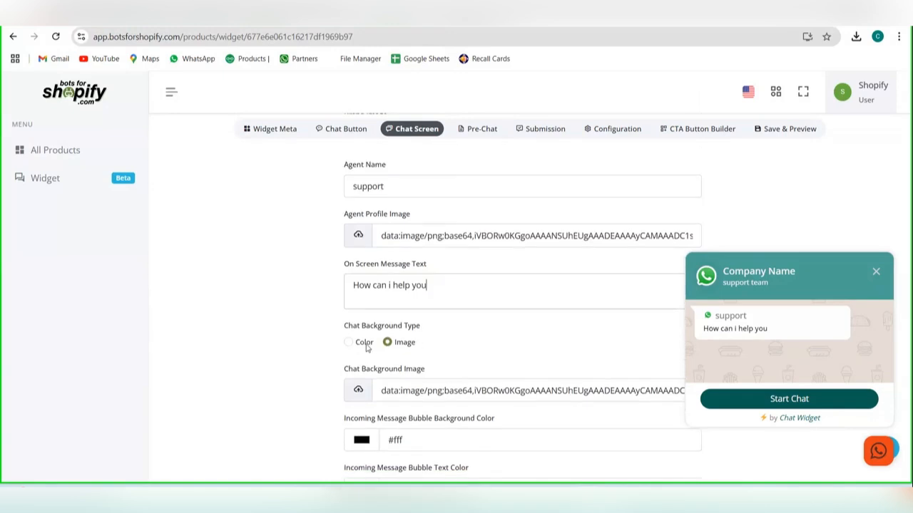
pyautogui.click(364, 343)
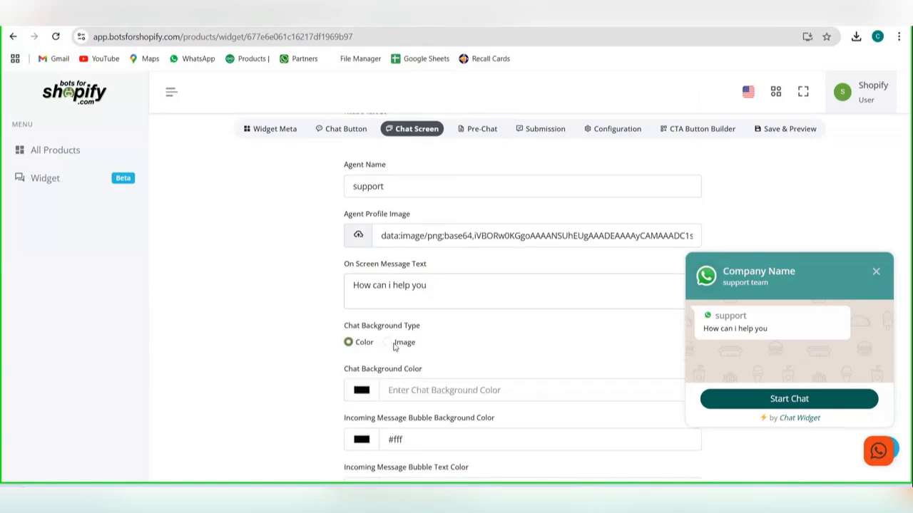
pyautogui.click(387, 342)
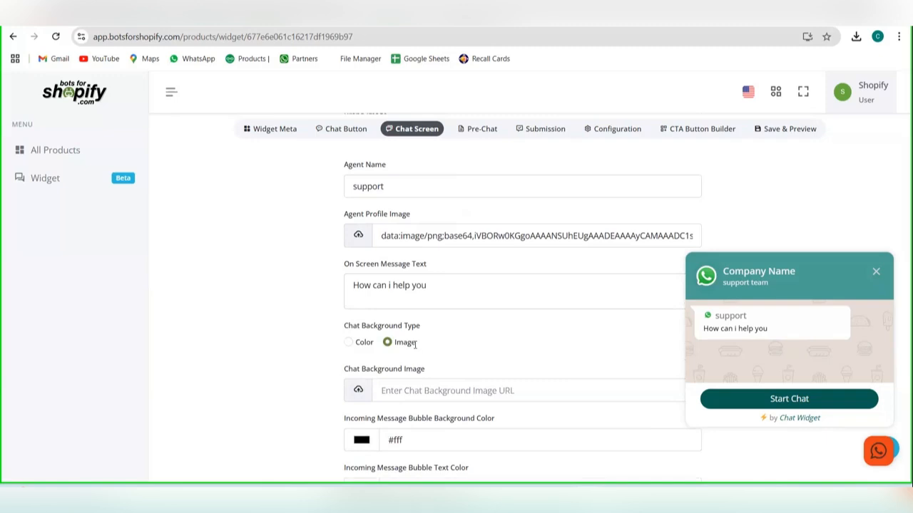
pyautogui.scroll(-1, 363, 346)
pyautogui.click(357, 348)
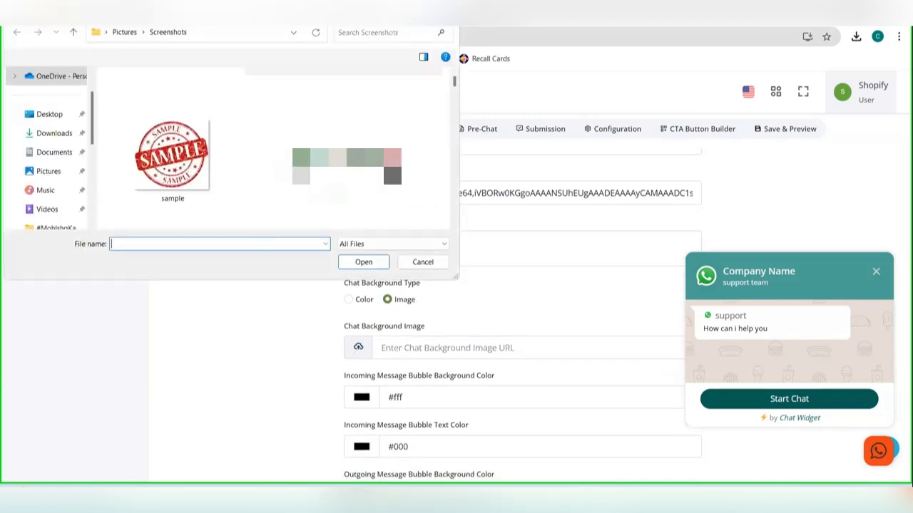
pyautogui.moveTo(447, 3); pyautogui.dragTo(447, 105)
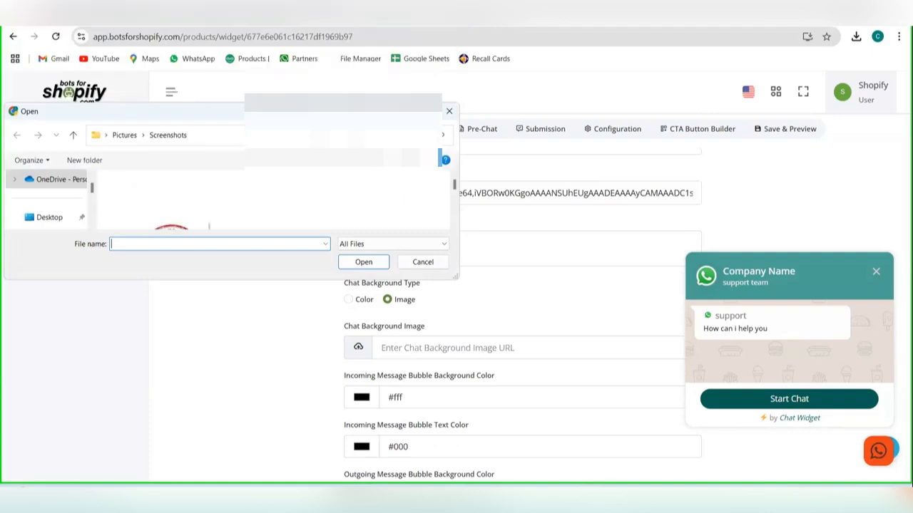
pyautogui.click(447, 112)
# Step: Start a chat in the widget preview and set the outgoing message bubble background color to light teal #78bfb7
pyautogui.scroll(-3, 412, 416)
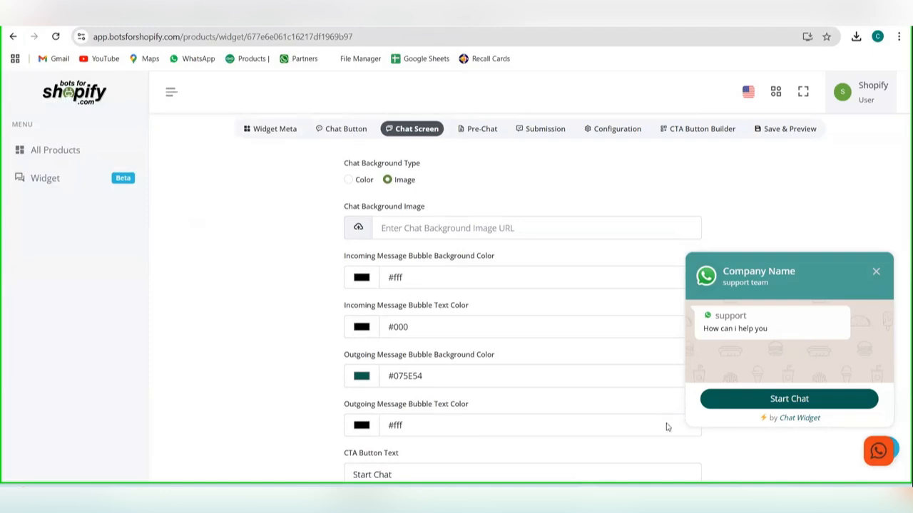
pyautogui.click(761, 397)
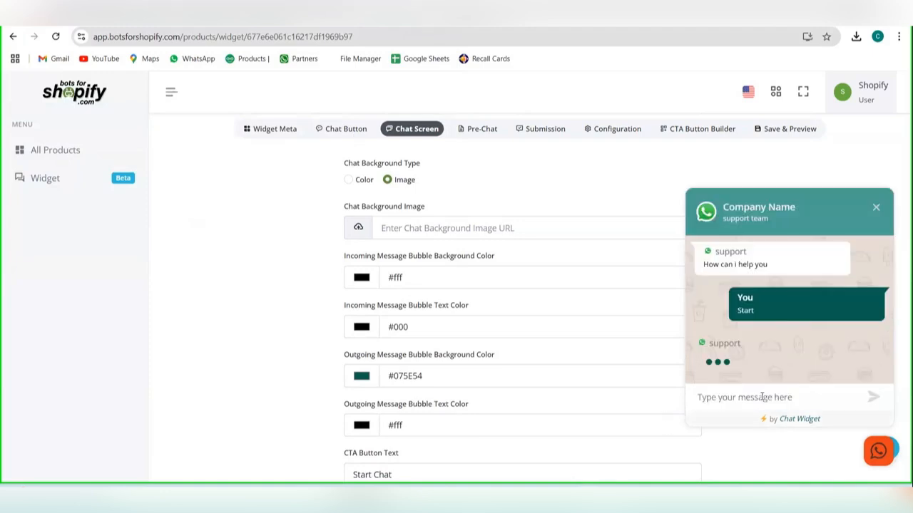
pyautogui.click(362, 376)
pyautogui.moveTo(436, 262); pyautogui.dragTo(404, 245)
pyautogui.click(566, 312)
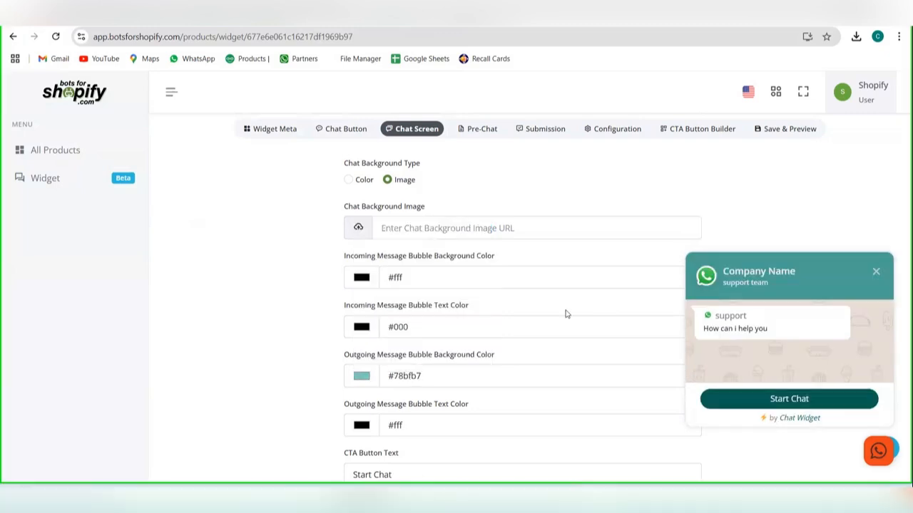
# Step: Replace the chat screen's CTA button text with "Need help"
pyautogui.scroll(-1, 505, 382)
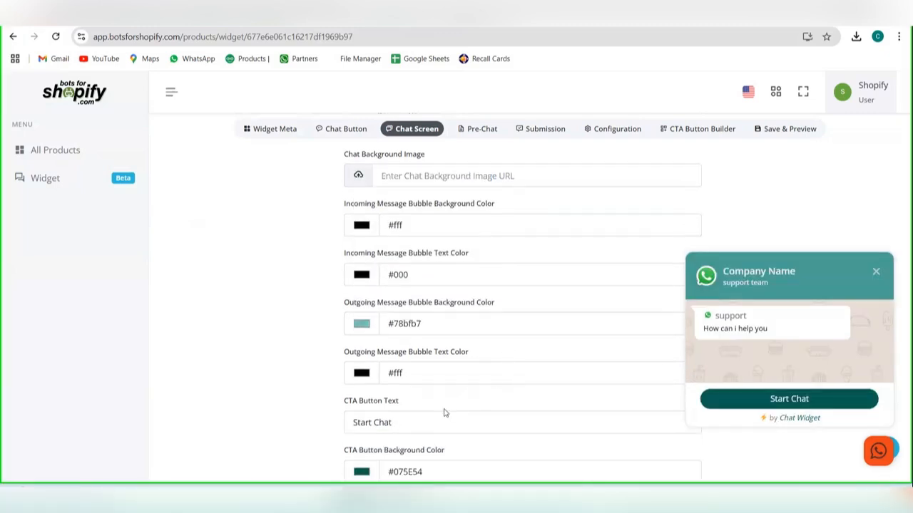
pyautogui.doubleClick(443, 411)
pyautogui.scroll(-1, 439, 422)
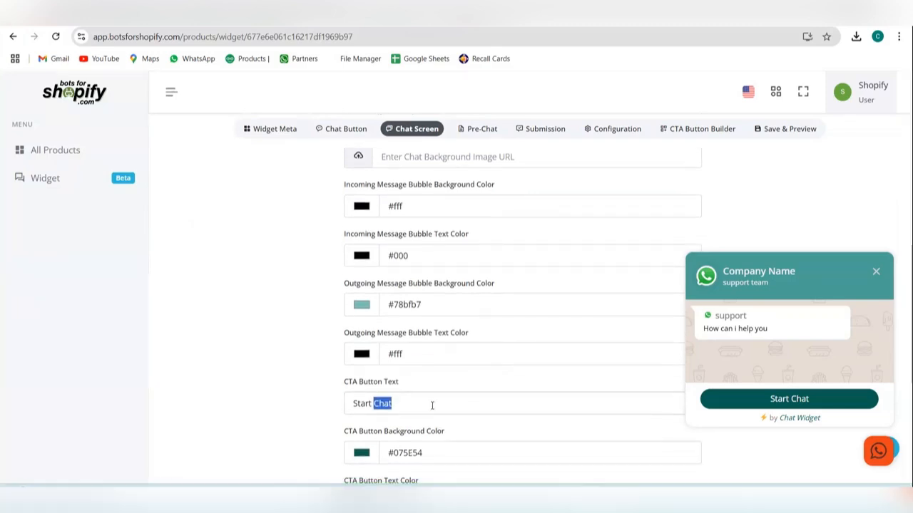
pyautogui.hotkey('ctrl', 'a')
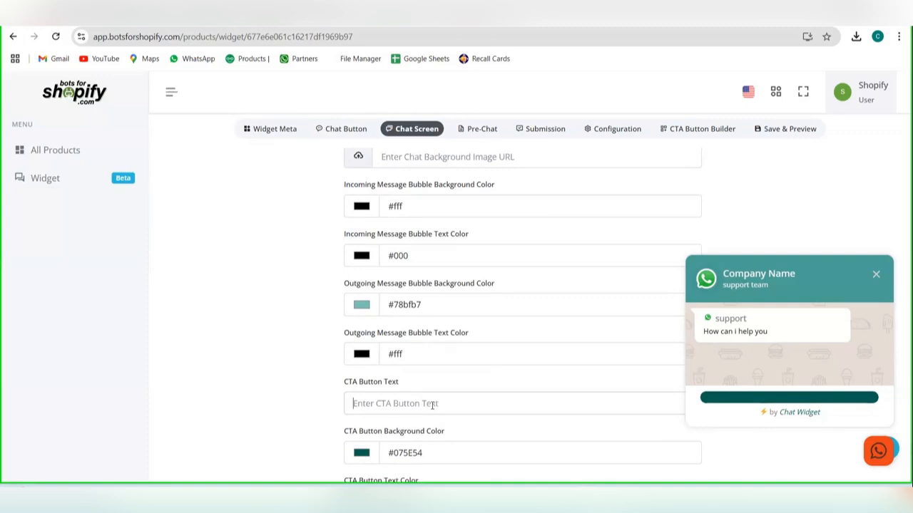
pyautogui.write('Need')
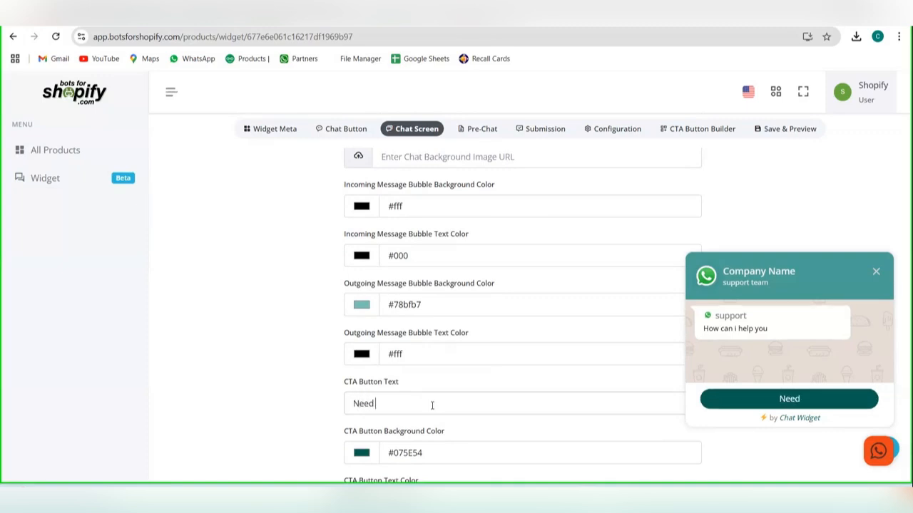
pyautogui.write(' help')
# Step: Review the CTA button's background and text color settings and the input field placeholder
pyautogui.scroll(-1, 487, 403)
pyautogui.scroll(-2, 487, 403)
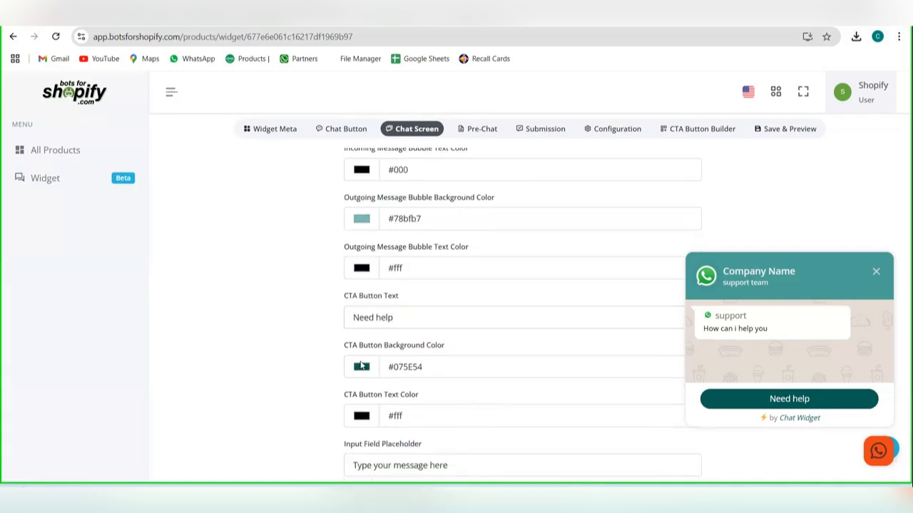
pyautogui.scroll(-2, 372, 367)
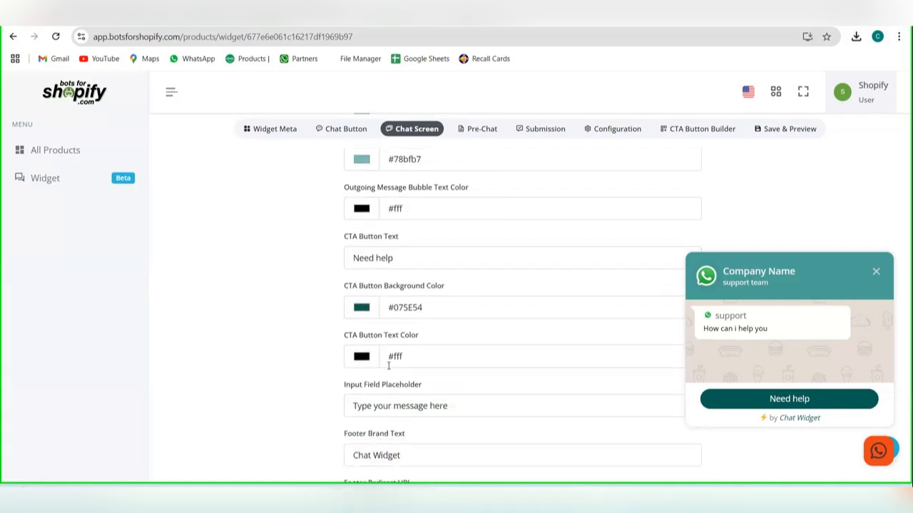
pyautogui.scroll(-2, 388, 366)
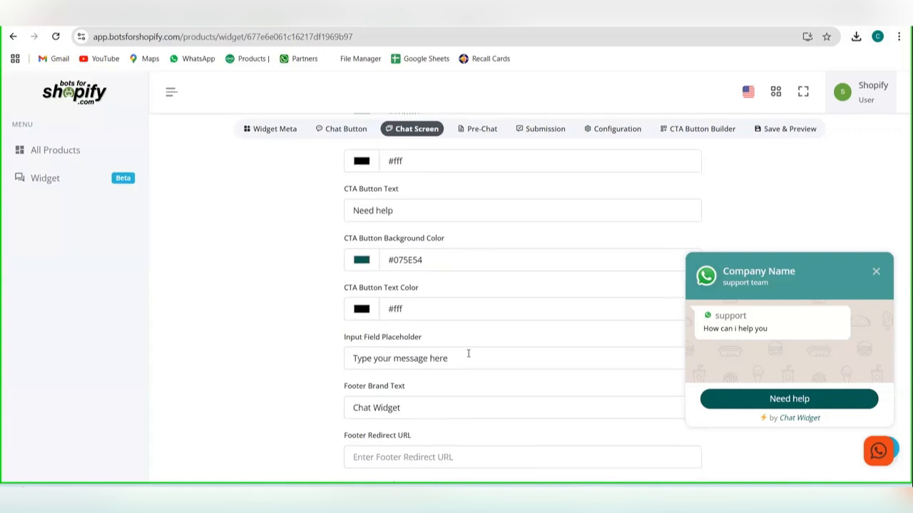
pyautogui.scroll(-1, 469, 356)
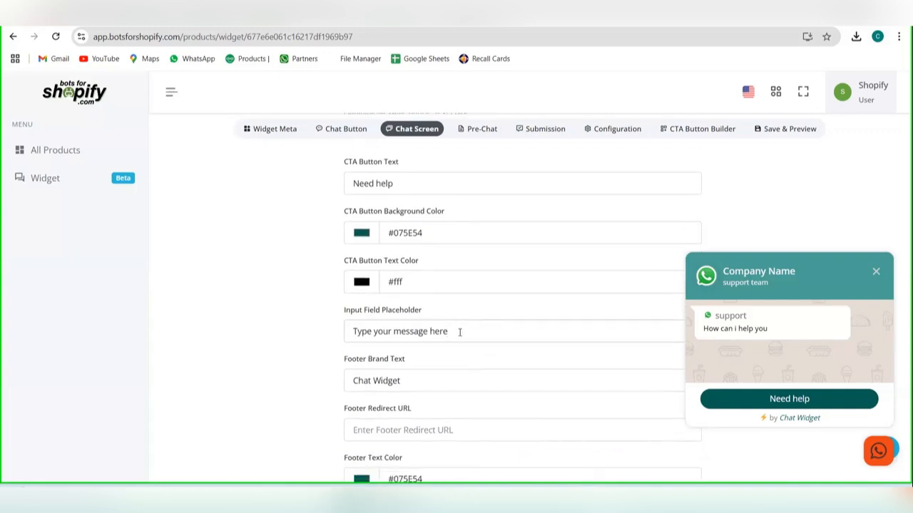
pyautogui.moveTo(449, 331); pyautogui.dragTo(351, 331)
pyautogui.scroll(-1, 476, 362)
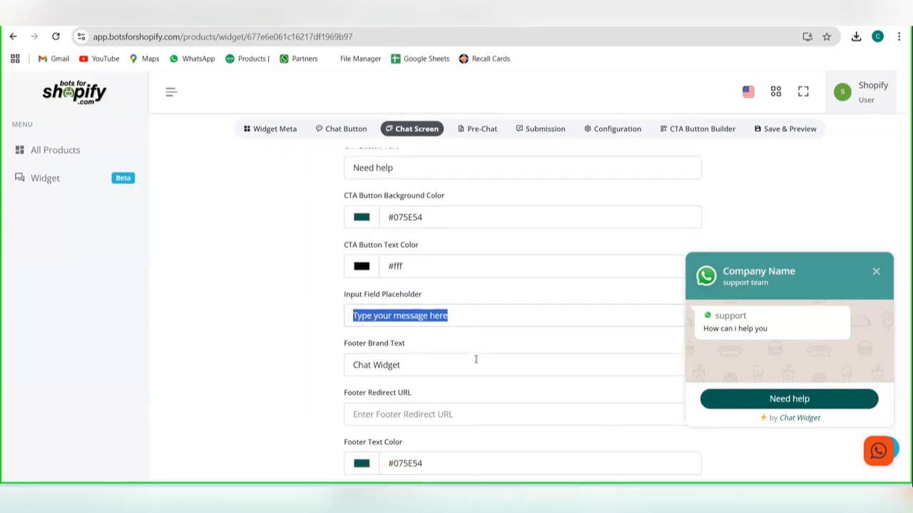
pyautogui.click(453, 354)
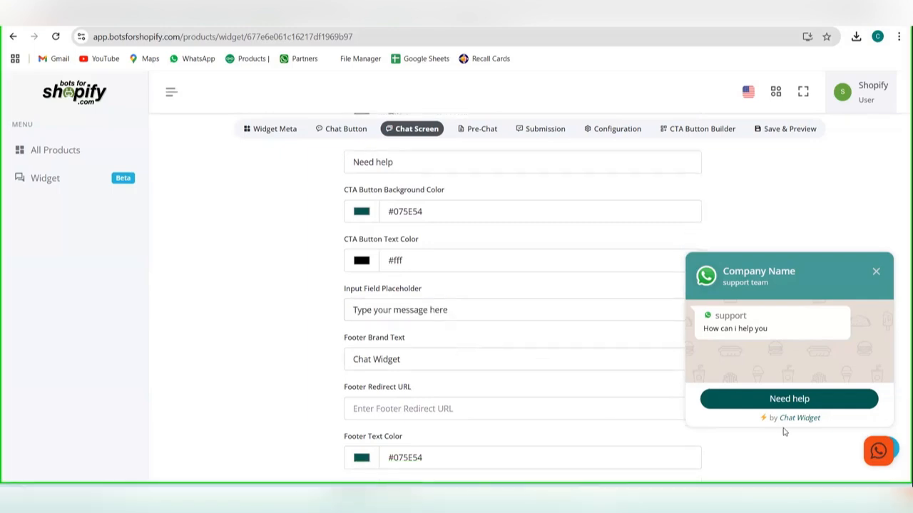
# Step: Replace the footer brand text with "brand name"
pyautogui.moveTo(468, 362); pyautogui.dragTo(345, 361)
pyautogui.press('BackSpace')
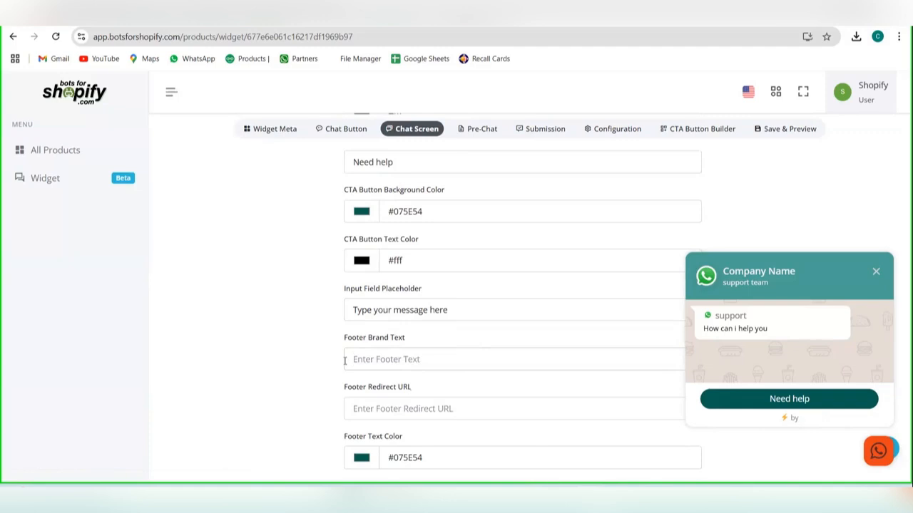
pyautogui.write('brand name')
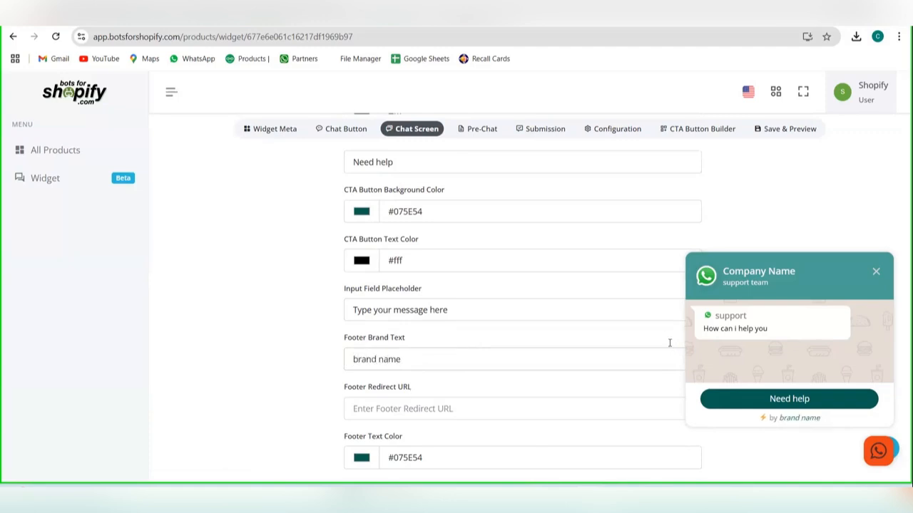
# Step: Set the chat screen's footer text color to light teal #7ec4bb
pyautogui.scroll(-1, 550, 377)
pyautogui.click(529, 388)
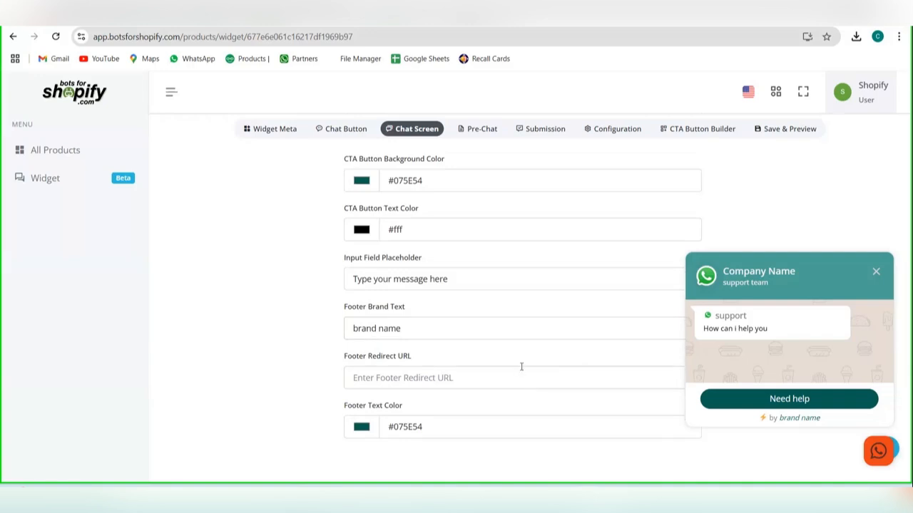
pyautogui.click(363, 427)
pyautogui.moveTo(418, 341); pyautogui.dragTo(402, 291)
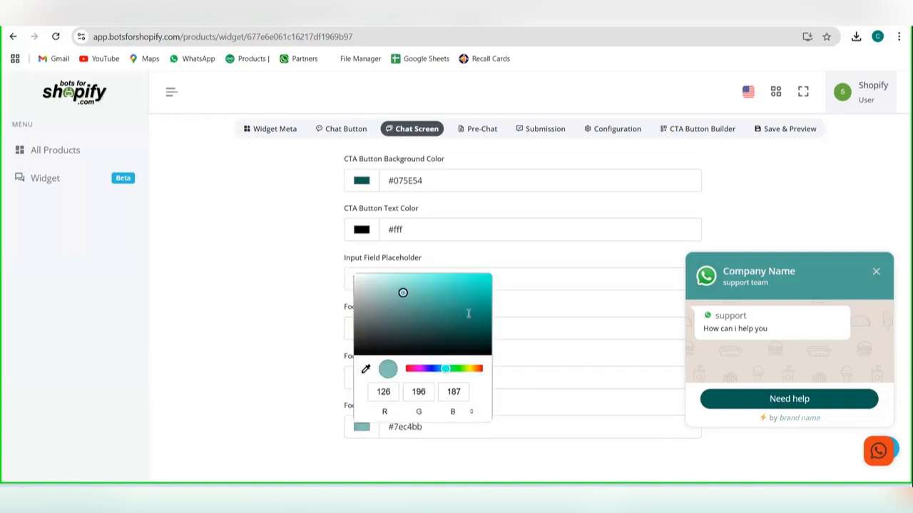
pyautogui.click(515, 329)
# Step: Add a second question below the Name question in the widget's pre-chat form
pyautogui.scroll(3, 500, 183)
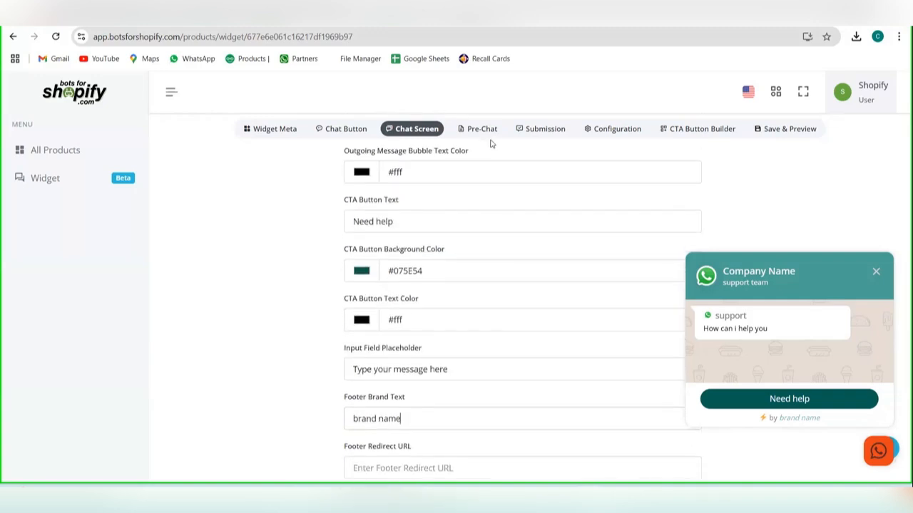
pyautogui.click(487, 128)
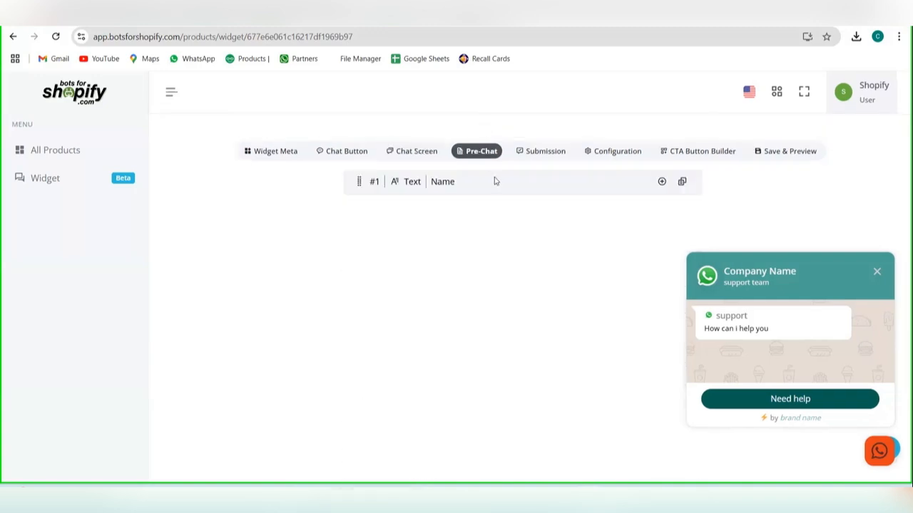
pyautogui.click(661, 182)
pyautogui.click(593, 189)
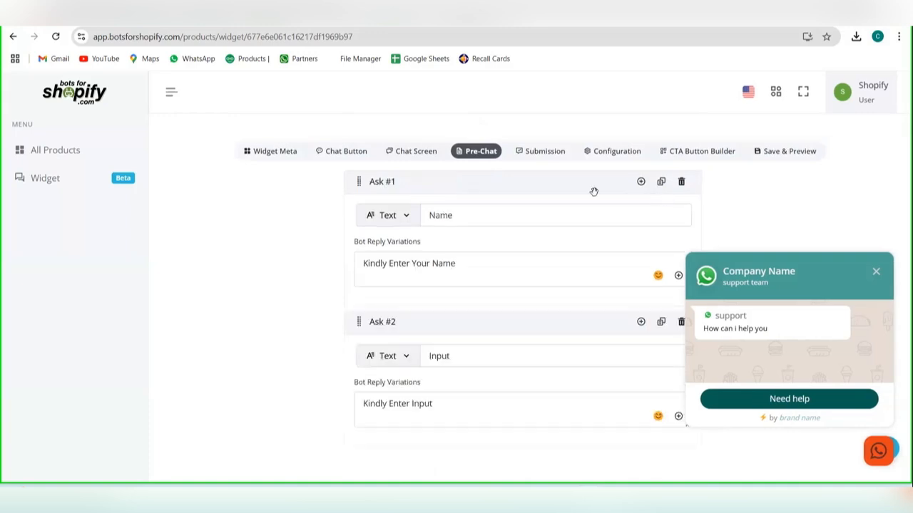
pyautogui.moveTo(473, 264); pyautogui.dragTo(344, 267)
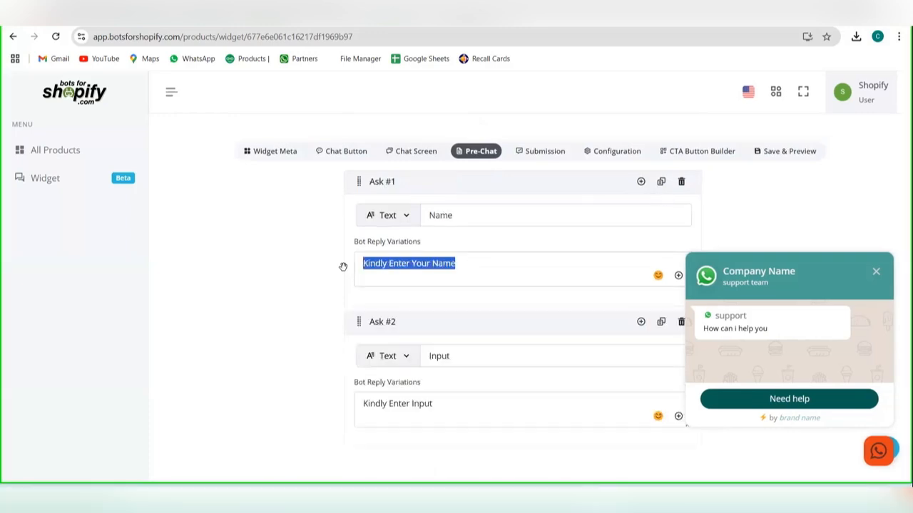
pyautogui.scroll(-1, 426, 347)
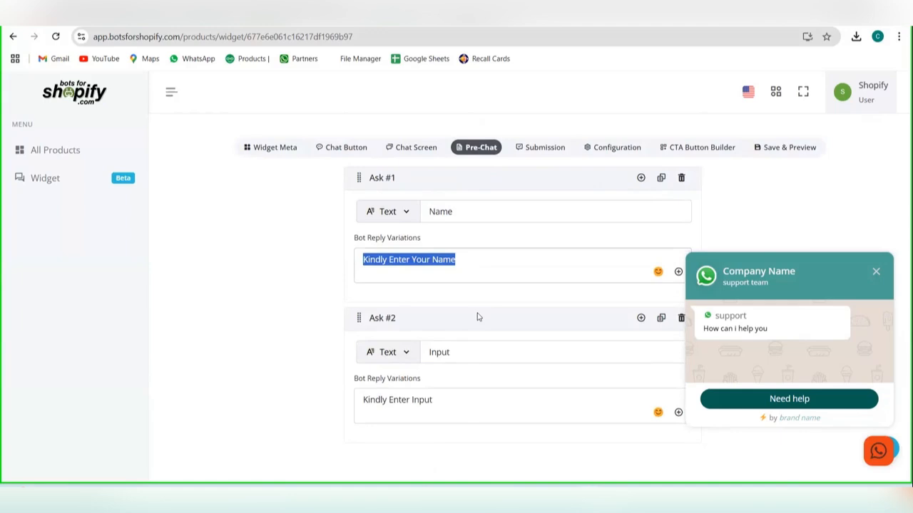
pyautogui.moveTo(770, 283); pyautogui.dragTo(761, 283)
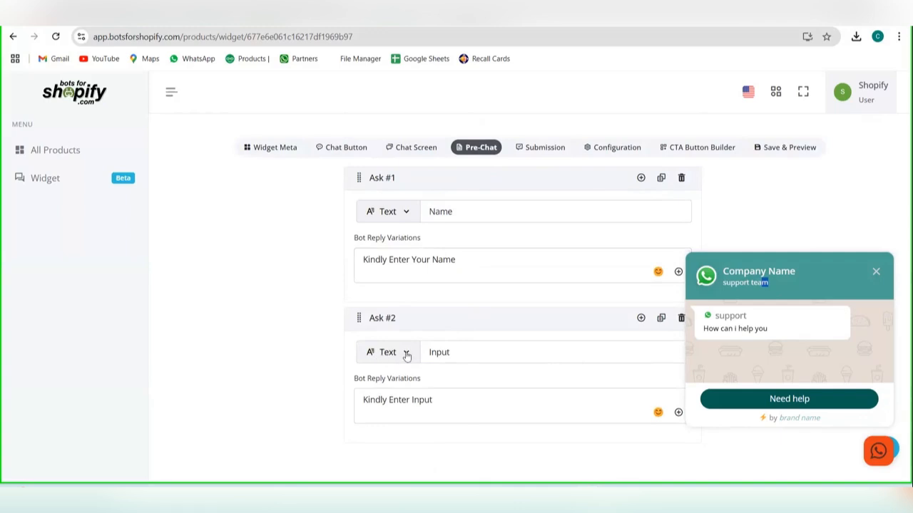
# Step: Set the second pre-chat question's type to Email and name its field "Email"
pyautogui.click(403, 354)
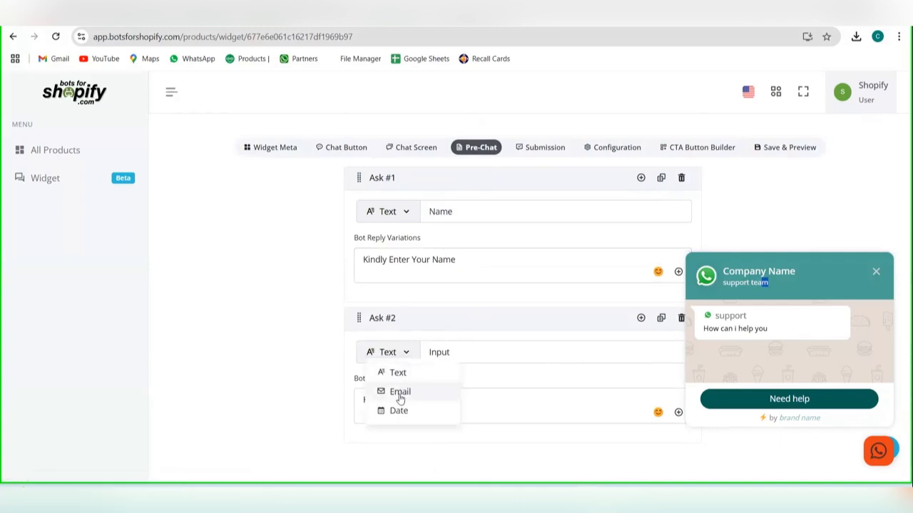
pyautogui.click(400, 393)
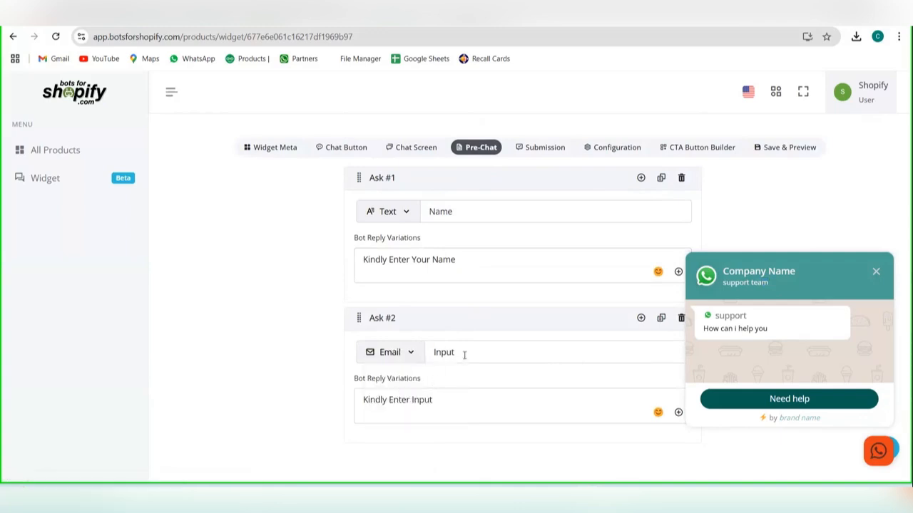
pyautogui.doubleClick(454, 354)
pyautogui.press('BackSpace')
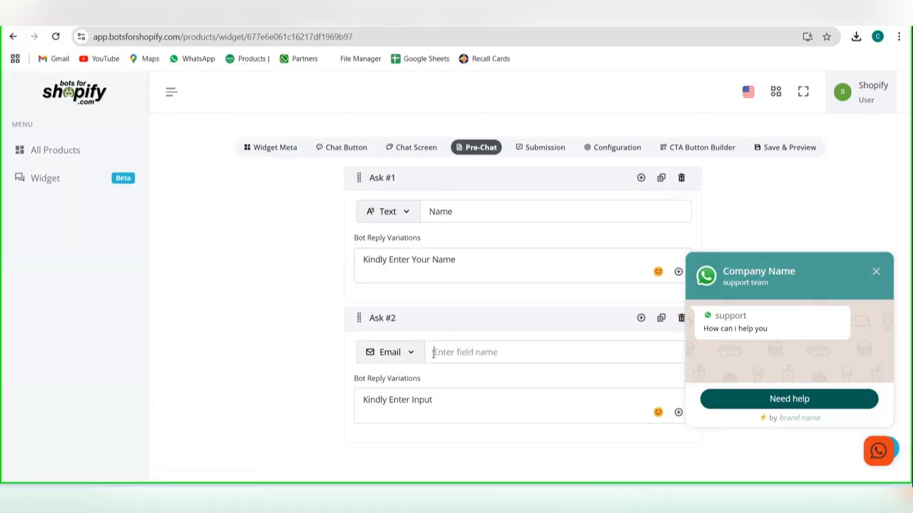
pyautogui.write('kindly enter')
pyautogui.press('BackSpace')
pyautogui.press('BackSpace')
pyautogui.press('BackSpace')
pyautogui.press('BackSpace')
pyautogui.press('BackSpace')
pyautogui.press('BackSpace')
pyautogui.press('BackSpace')
pyautogui.press('BackSpace')
pyautogui.press('BackSpace')
pyautogui.press('BackSpace')
pyautogui.press('BackSpace')
pyautogui.press('BackSpace')
pyautogui.write('Email')
# Step: Change the second pre-chat question's bot reply to "Kindly Enter EMAIL"
pyautogui.click(418, 404)
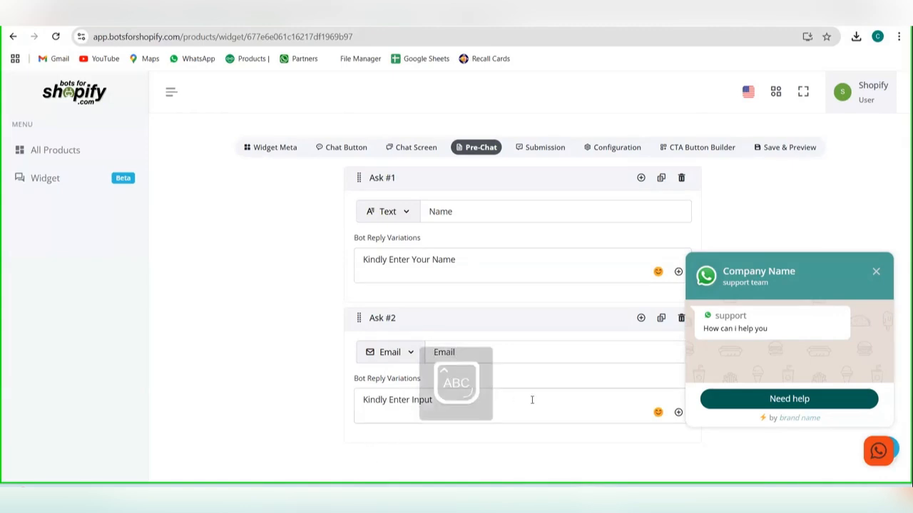
pyautogui.doubleClick(415, 400)
pyautogui.press('BackSpace')
pyautogui.write('eMAIL')
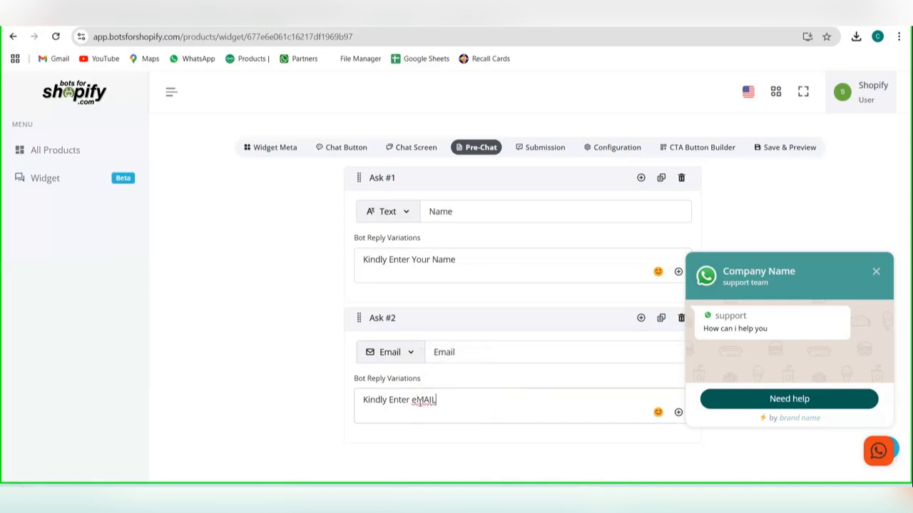
pyautogui.click(417, 401)
pyautogui.press('BackSpace')
pyautogui.write('EMAIL')
# Step: Test the pre-chat flow in the widget preview by answering the name question with sample text and submitting a sample e-mail address
pyautogui.click(776, 398)
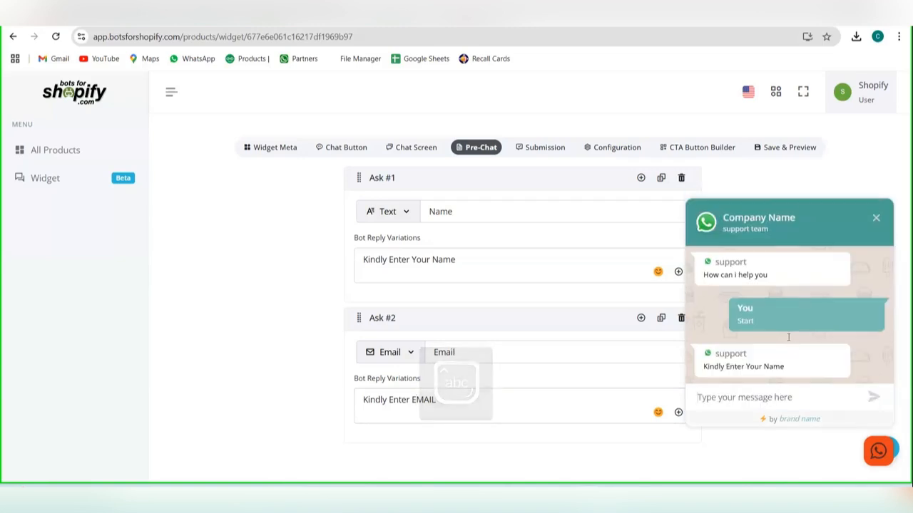
pyautogui.write('test')
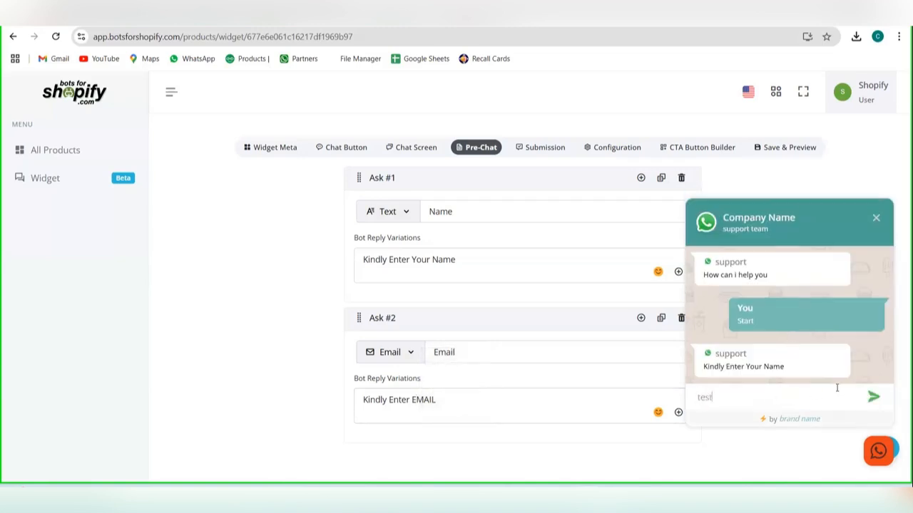
pyautogui.write('kjhkds')
pyautogui.click(873, 396)
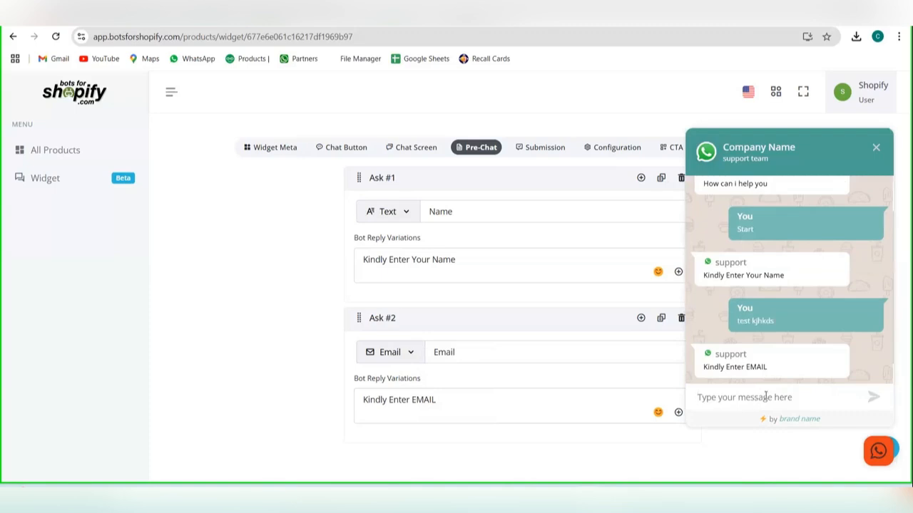
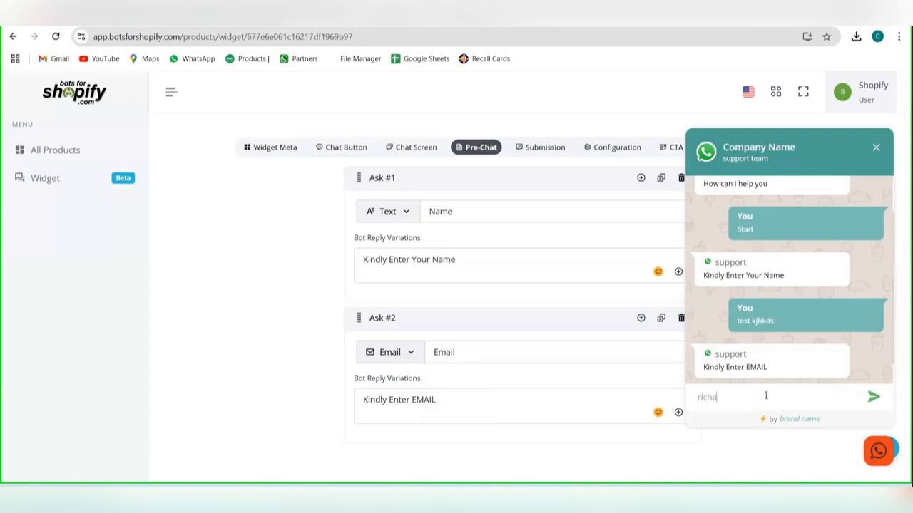
pyautogui.press('Return')
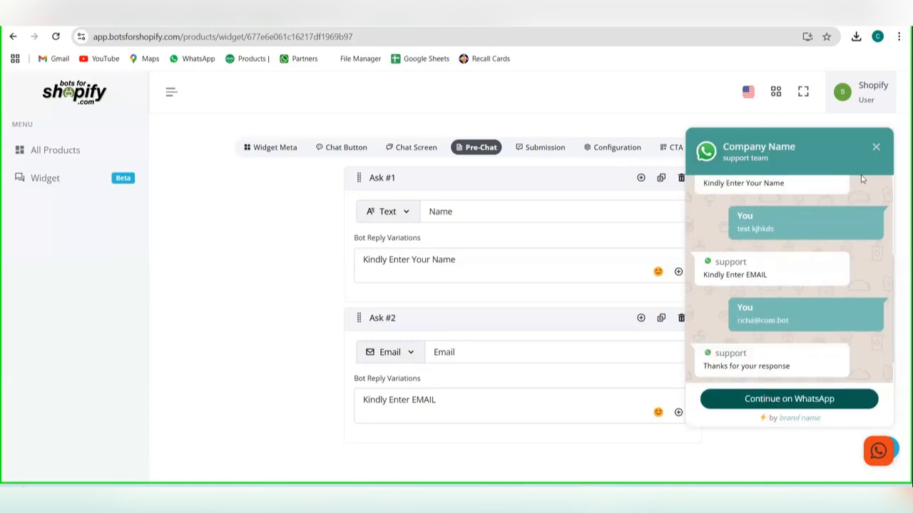
# Step: Replace the submission's pre-filled message with "thanks for you detail"
pyautogui.click(544, 148)
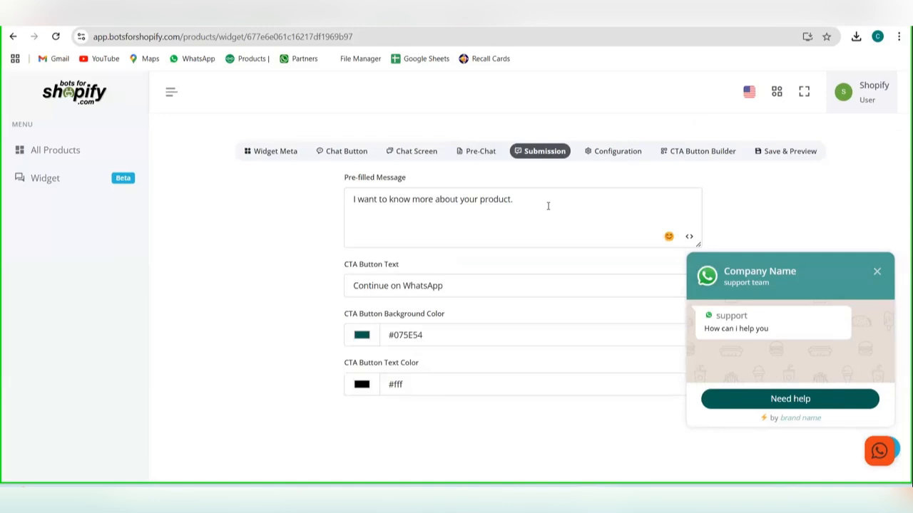
pyautogui.click(785, 400)
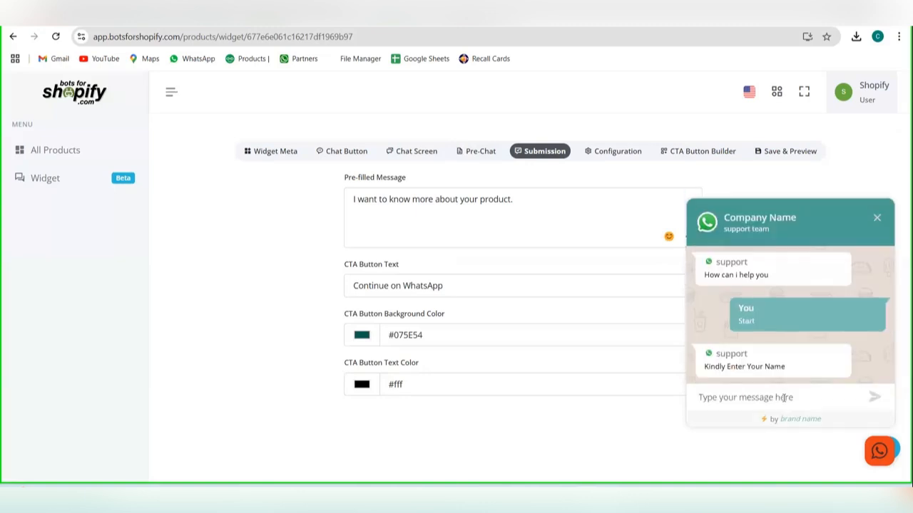
pyautogui.tripleClick(465, 202)
pyautogui.press('BackSpace')
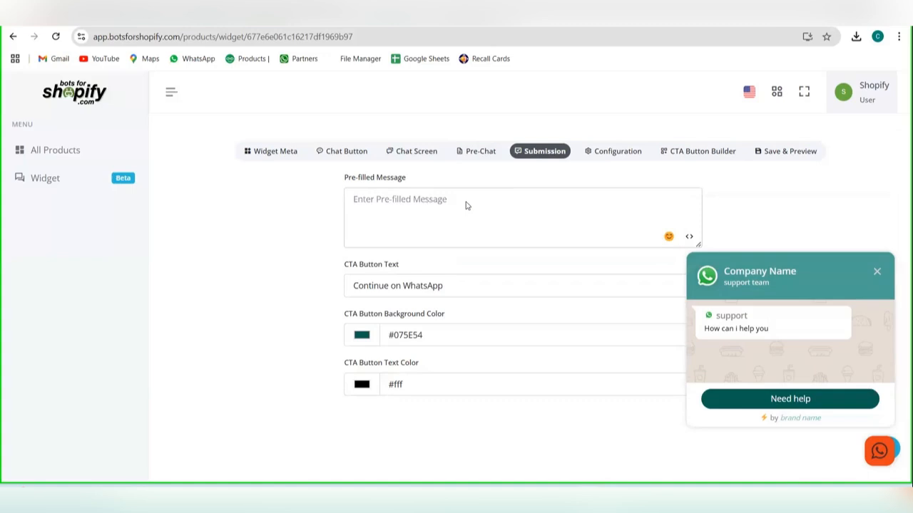
pyautogui.write('thn')
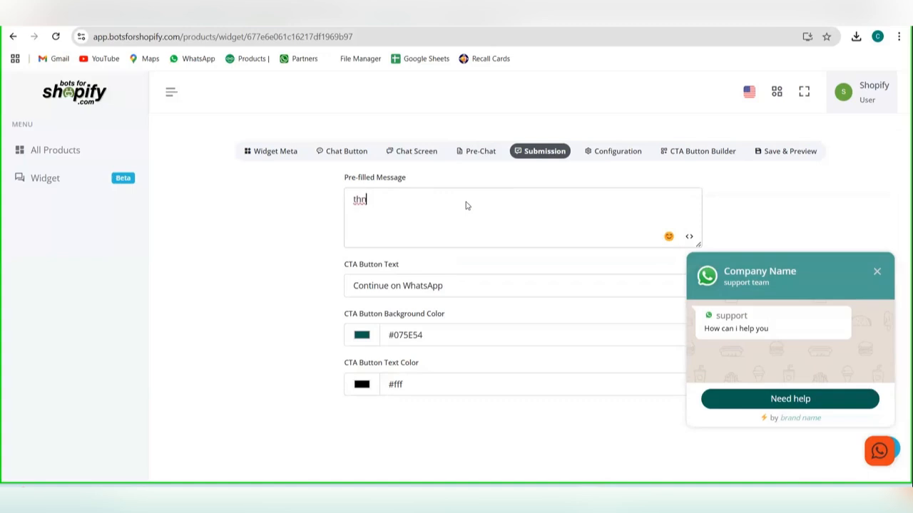
pyautogui.press('BackSpace')
pyautogui.write('anks for you detail')
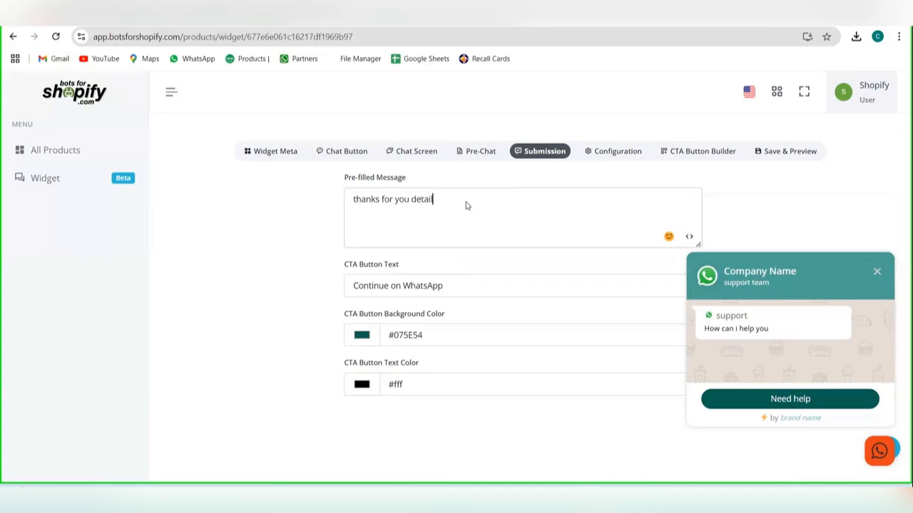
pyautogui.click(498, 311)
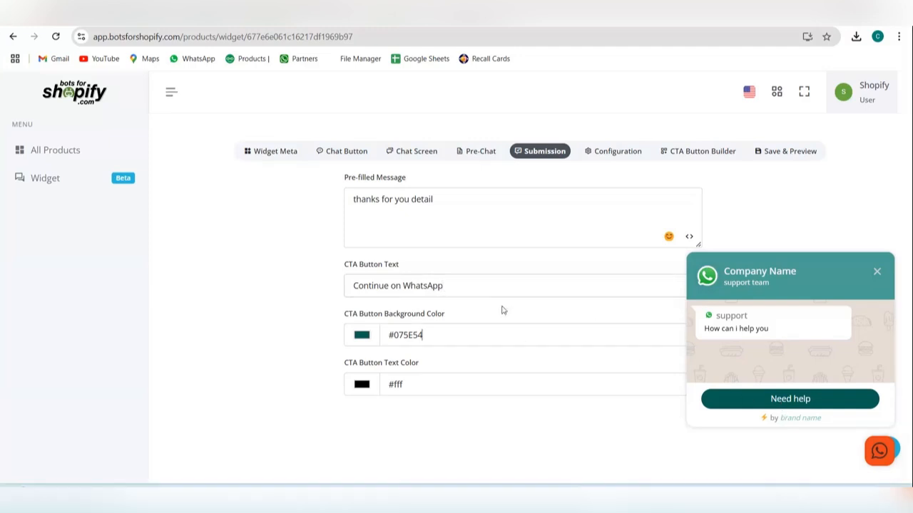
# Step: View the widget's configuration settings and toggle the chat preview closed and open to check its default-open behavior
pyautogui.click(601, 154)
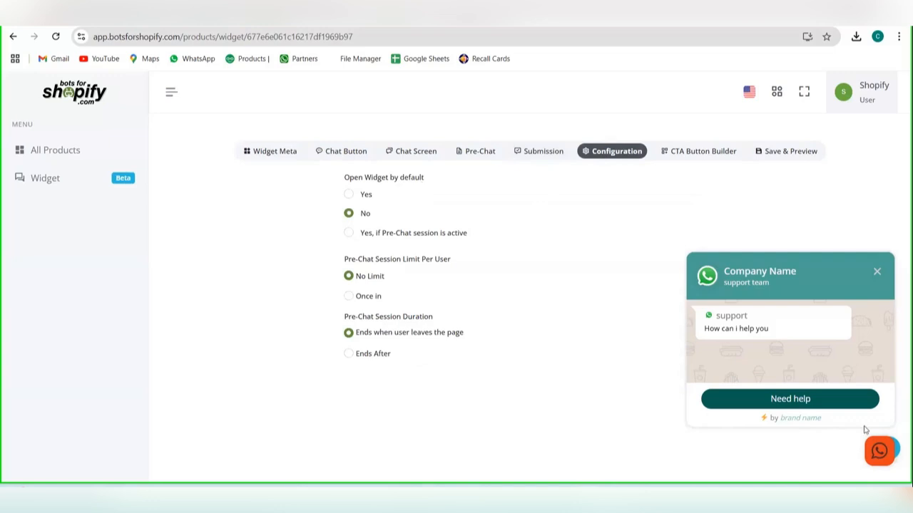
pyautogui.click(878, 452)
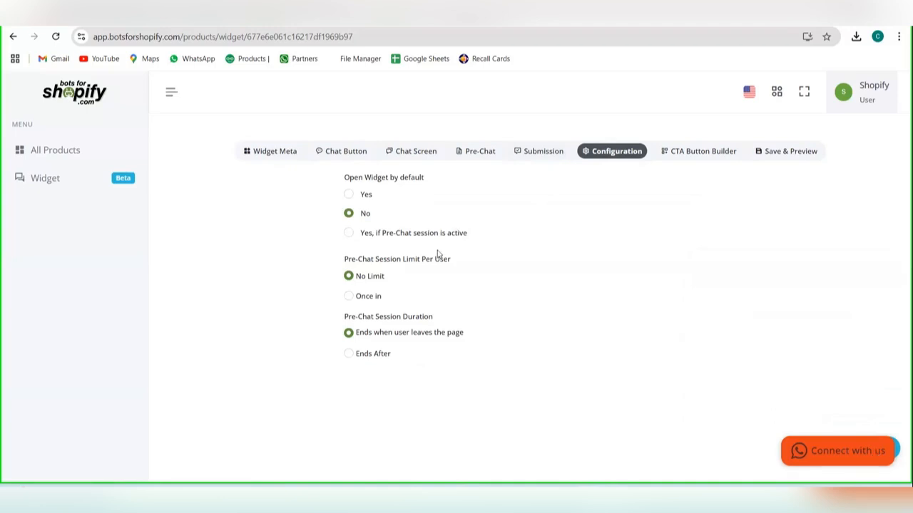
pyautogui.click(847, 455)
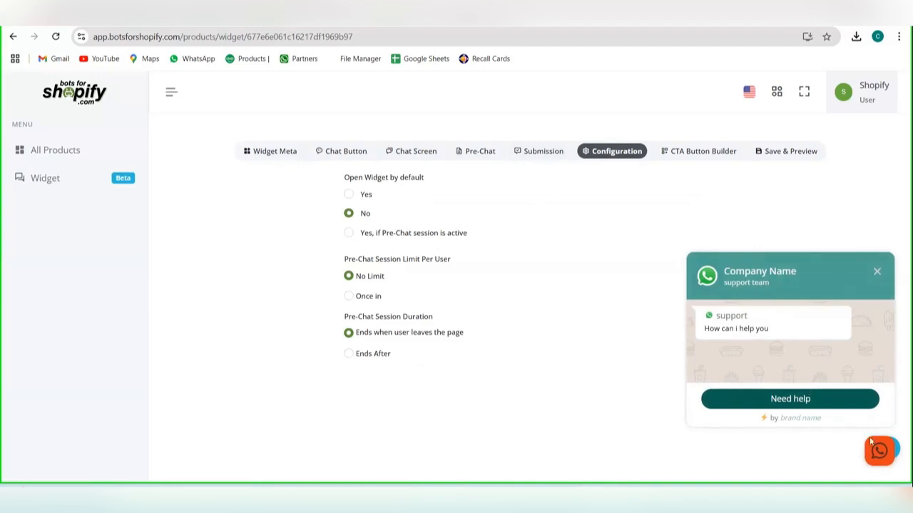
pyautogui.click(877, 451)
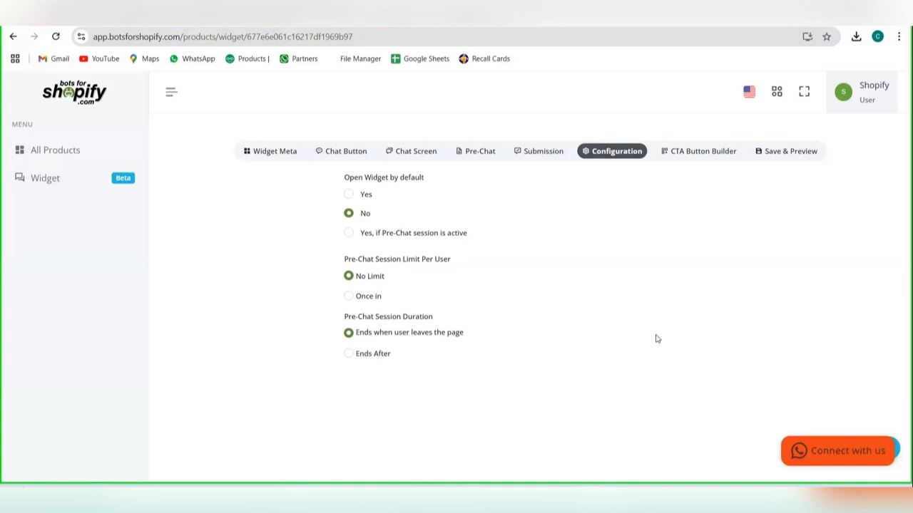
pyautogui.click(828, 443)
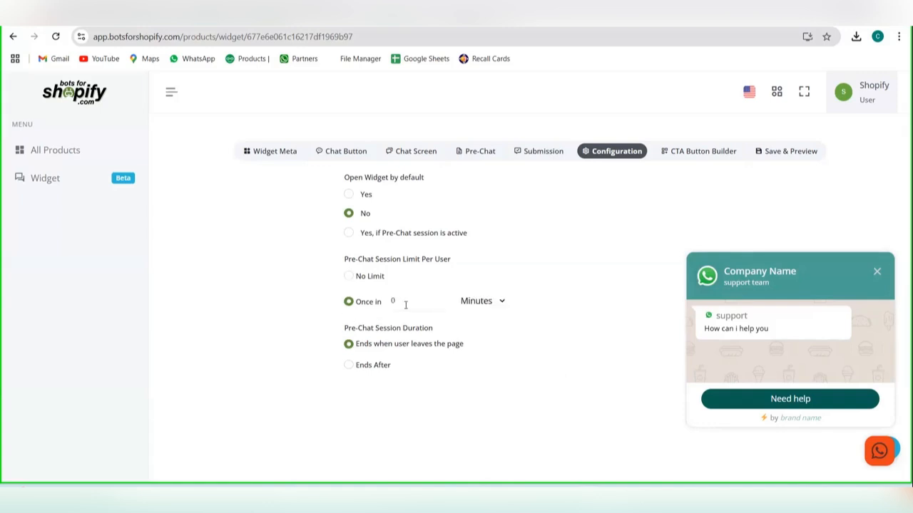
# Step: Limit pre-chat sessions per user with Once in, using Hour as the unit, and set the session duration to Ends After
pyautogui.click(501, 300)
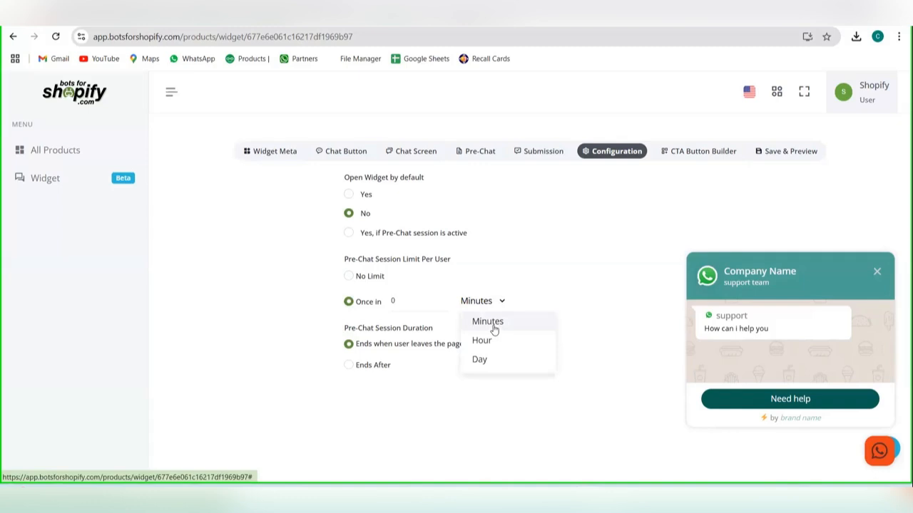
pyautogui.click(490, 340)
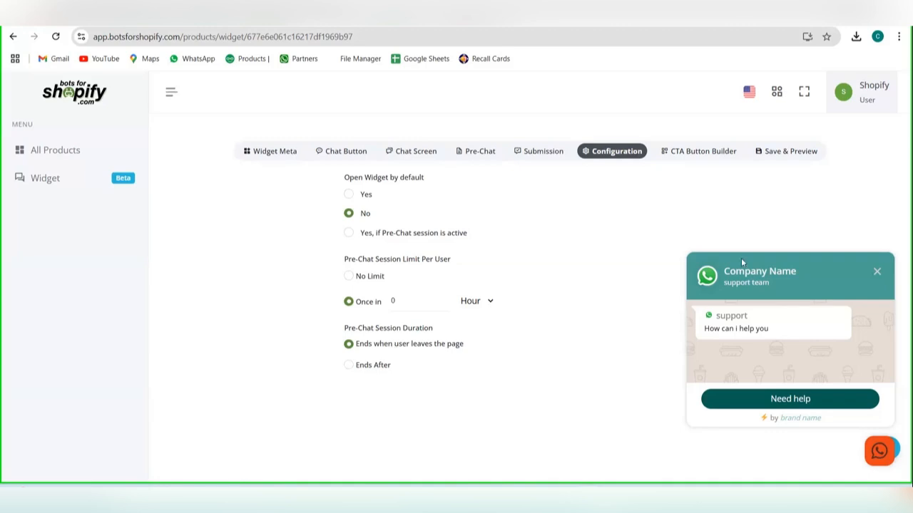
pyautogui.moveTo(742, 259); pyautogui.dragTo(733, 208)
pyautogui.click(465, 357)
pyautogui.click(350, 365)
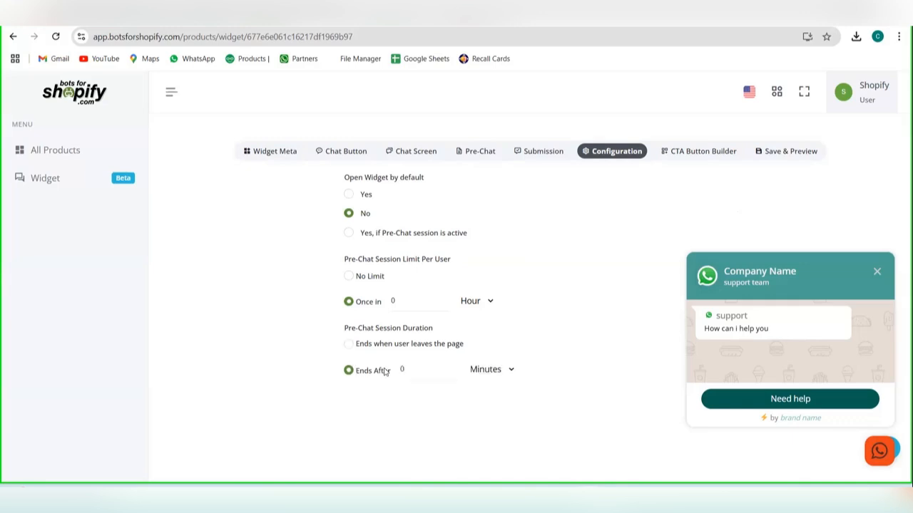
pyautogui.click(506, 372)
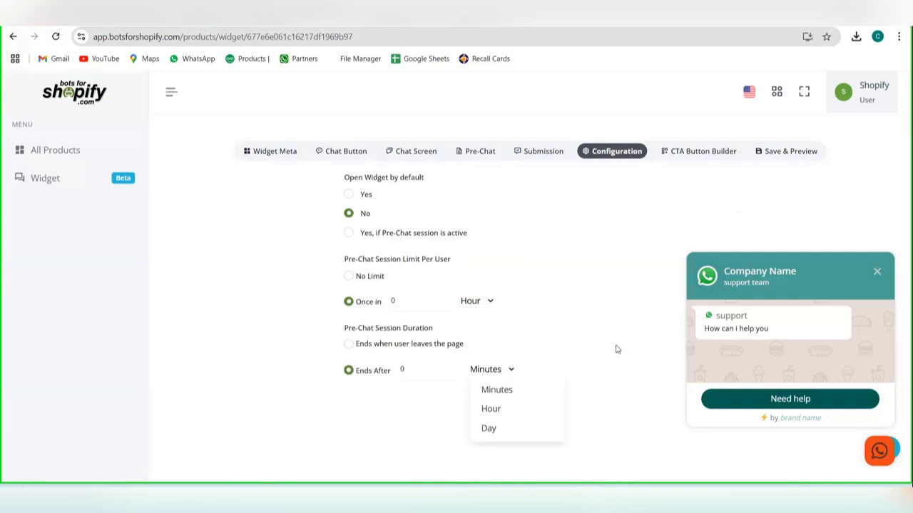
# Step: Review the CTA button builder's style, text and code sections, and copy the button's embed code
pyautogui.click(770, 154)
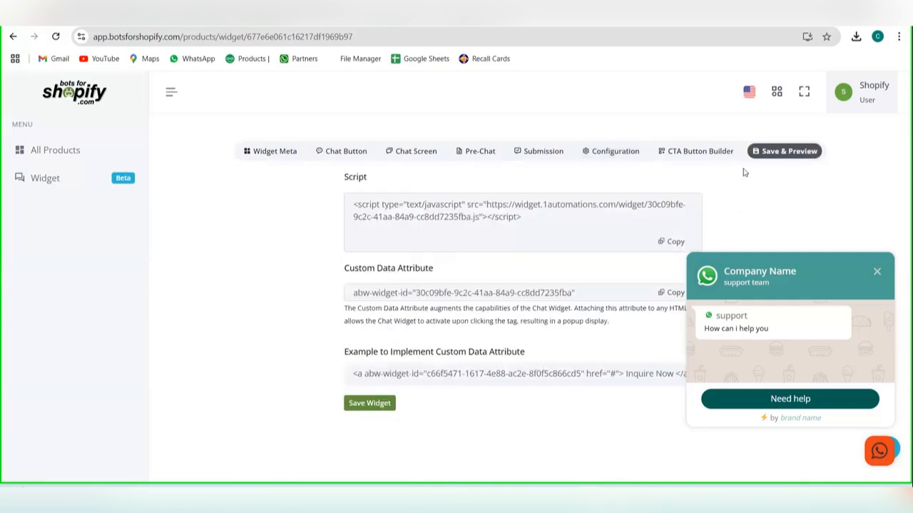
pyautogui.click(701, 148)
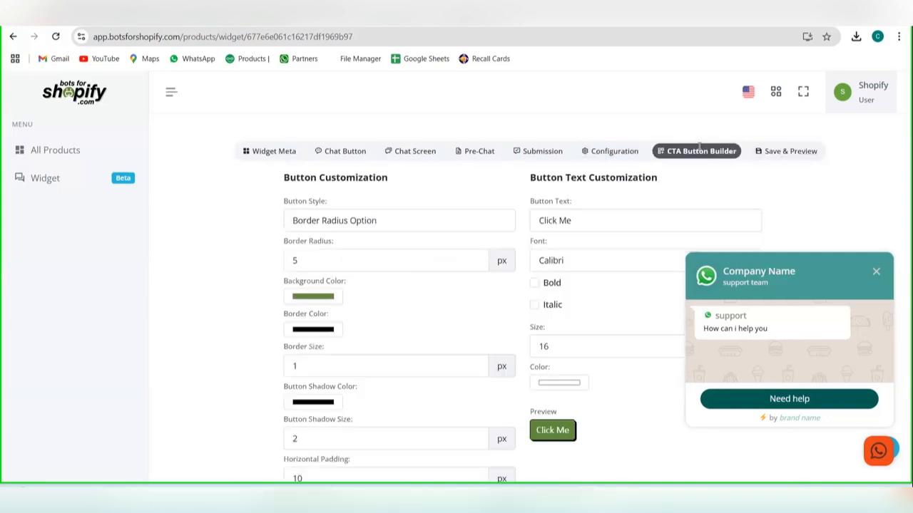
pyautogui.scroll(-4, 611, 228)
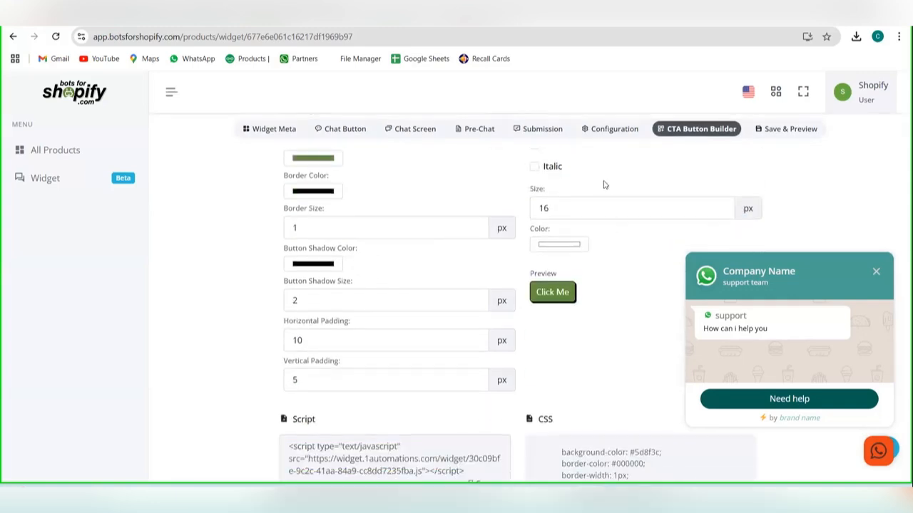
pyautogui.scroll(-5, 573, 315)
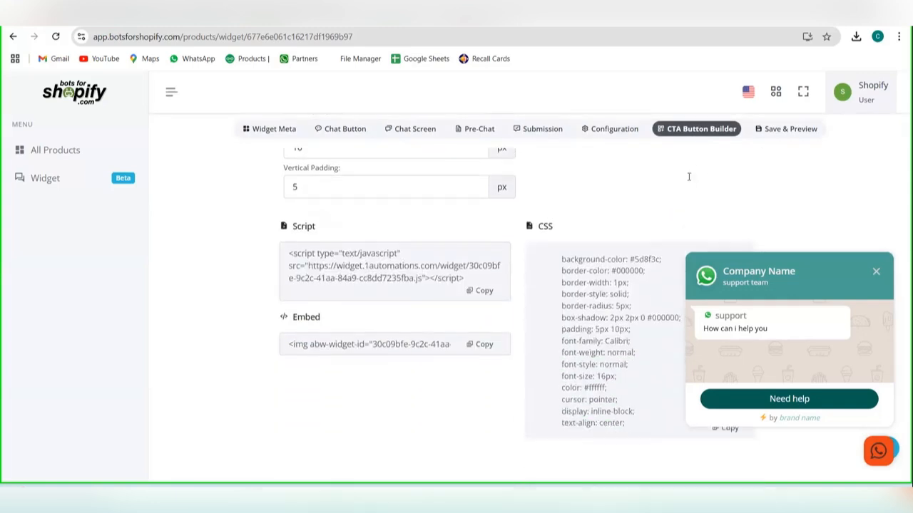
pyautogui.scroll(8, 642, 228)
pyautogui.scroll(-1, 623, 302)
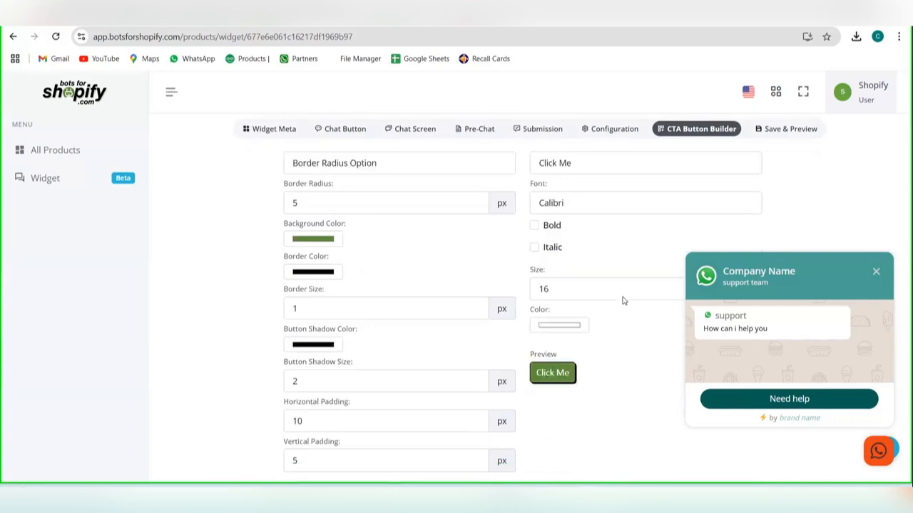
pyautogui.scroll(-7, 624, 301)
pyautogui.click(471, 344)
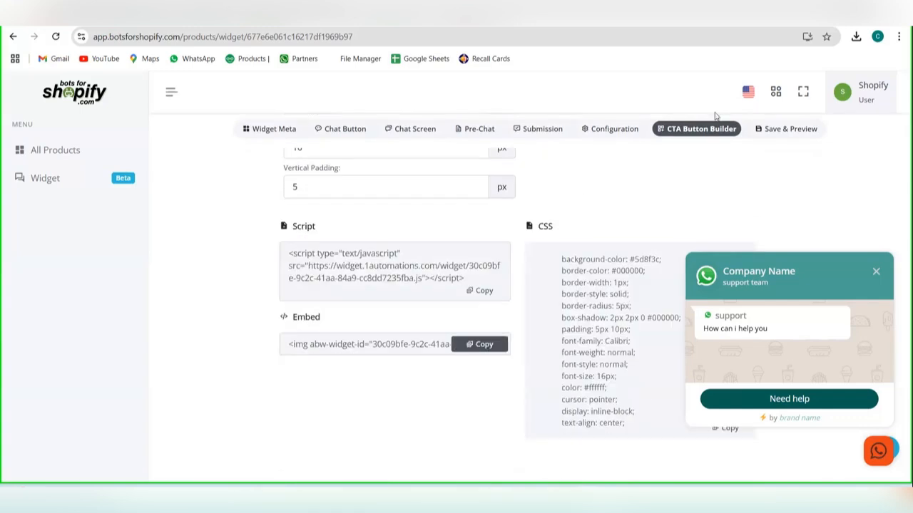
# Step: Review the widget's installation script on the save and preview page, and save the widget
pyautogui.click(771, 133)
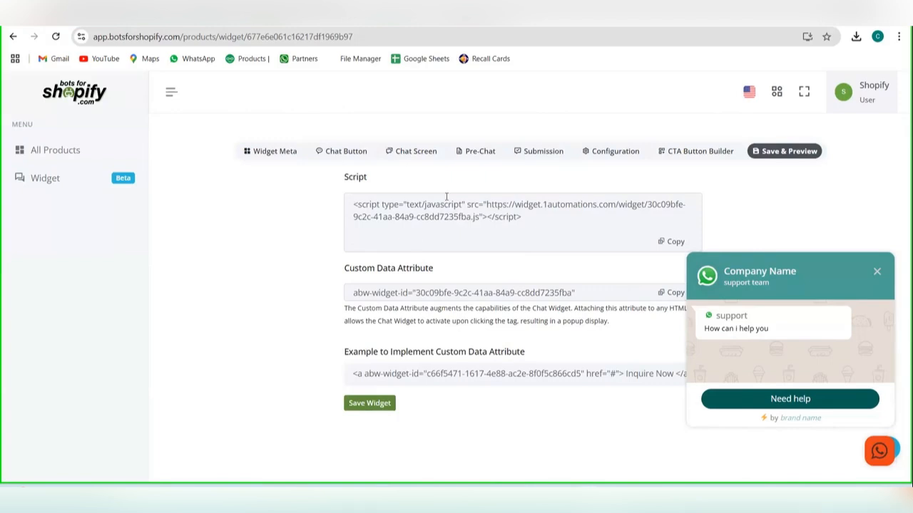
pyautogui.moveTo(521, 218); pyautogui.dragTo(352, 205)
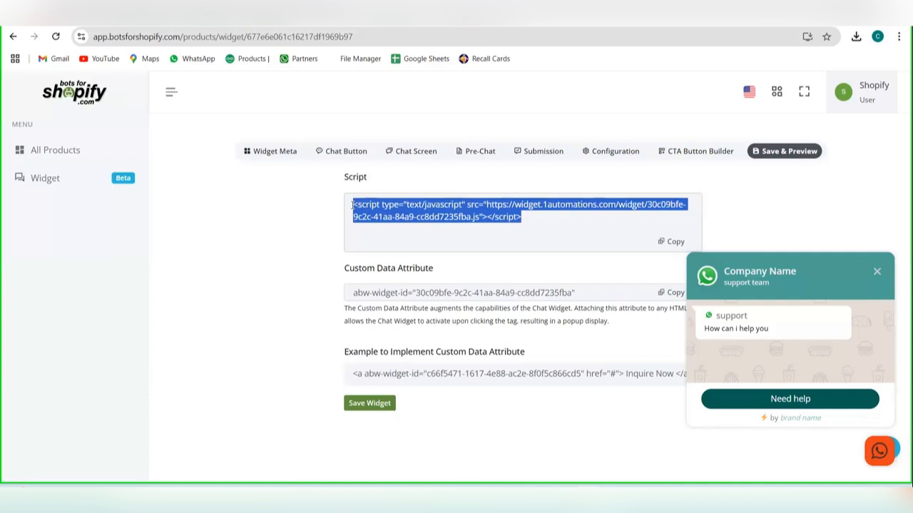
pyautogui.doubleClick(442, 216)
pyautogui.click(497, 219)
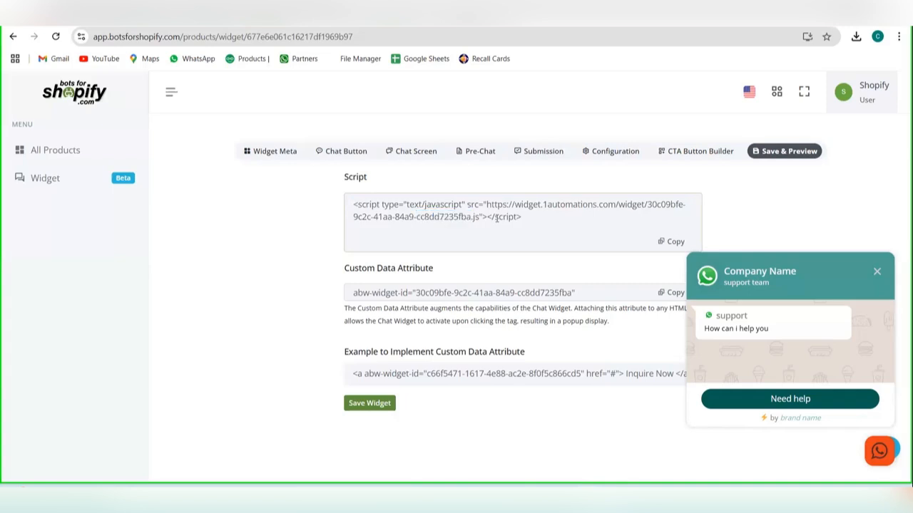
pyautogui.click(369, 405)
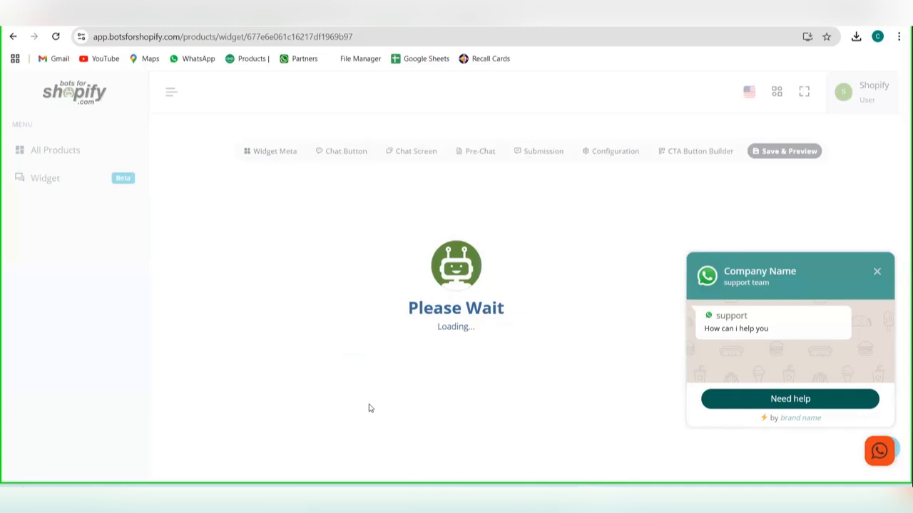